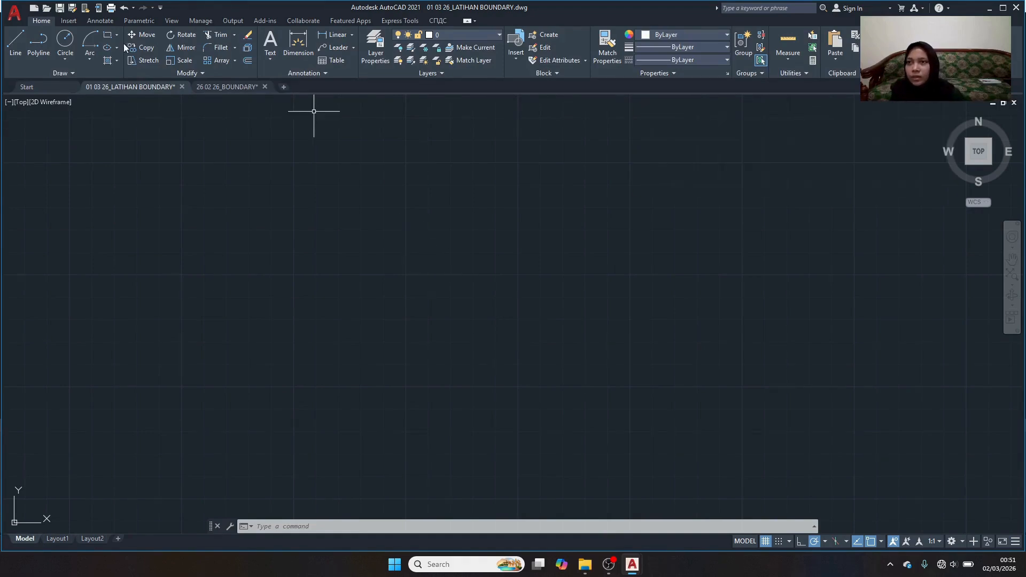
Draw a 5 by 15 rectangle in the empty drawing as the first door frame.
click(108, 36)
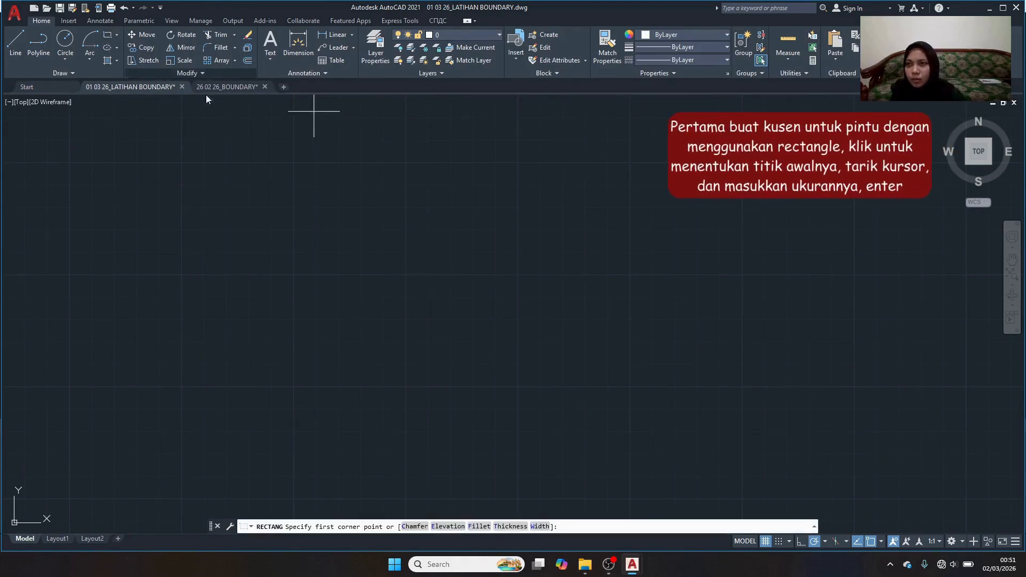
click(406, 385)
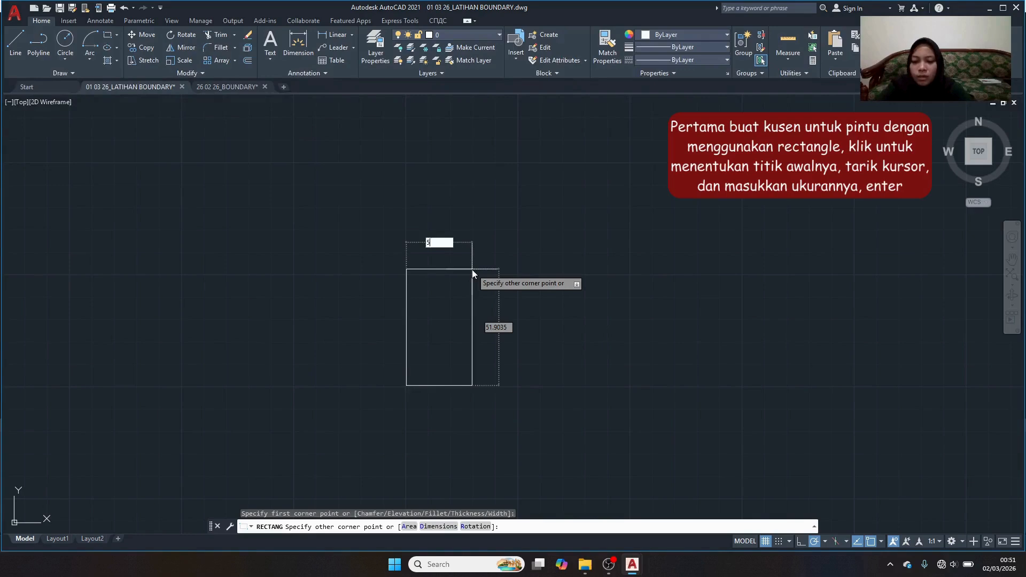
text(5,15)
key(Return)
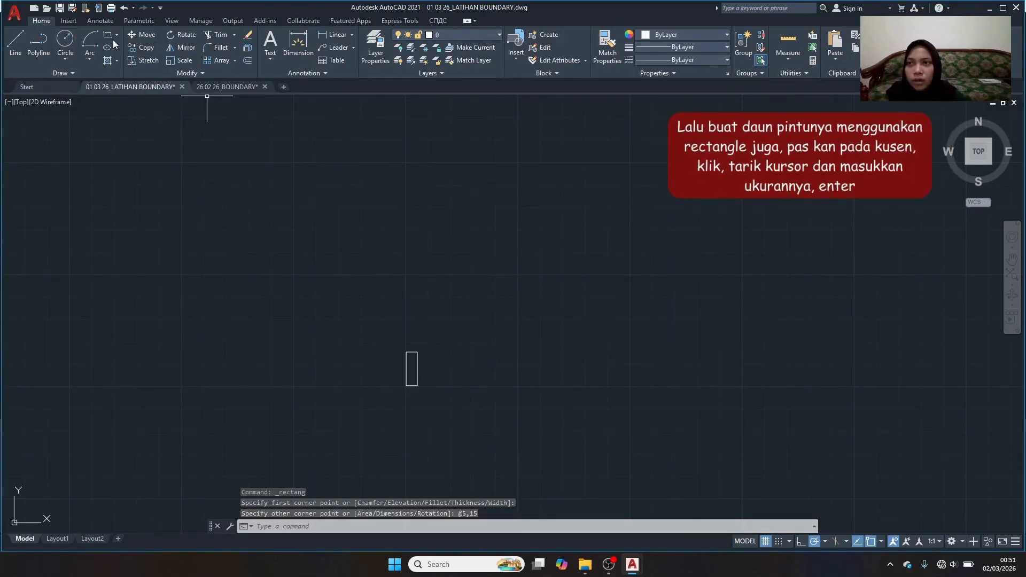
Draw a 4 by 80 rectangle as the door leaf, starting at the frame's upper-left corner and extending upward.
key(Return)
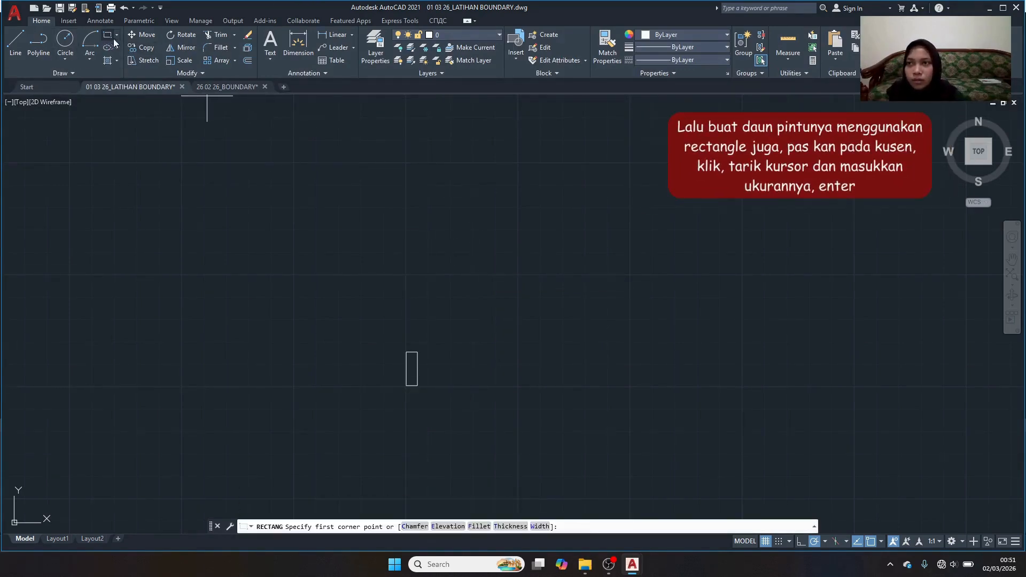
click(406, 352)
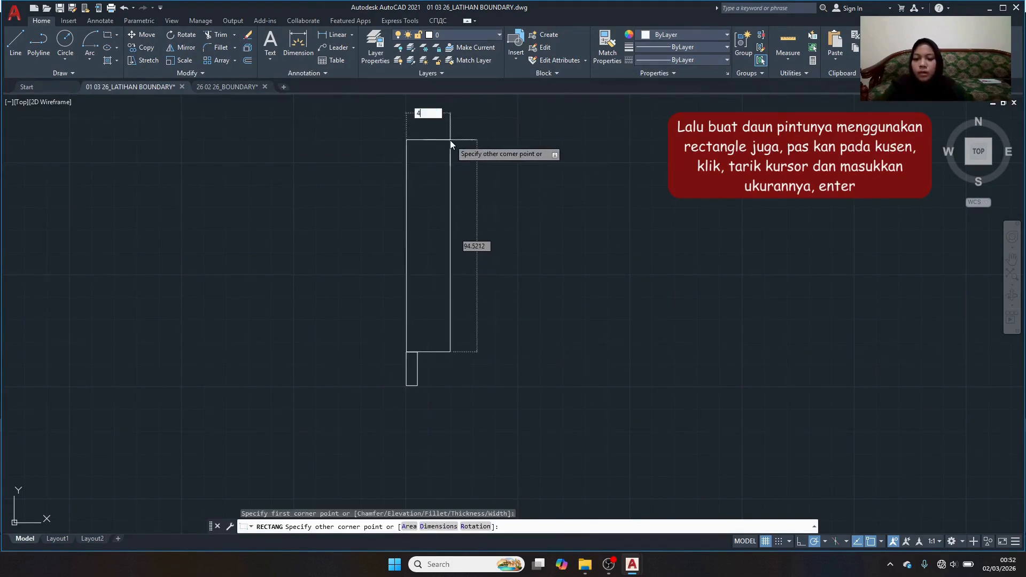
key(Tab)
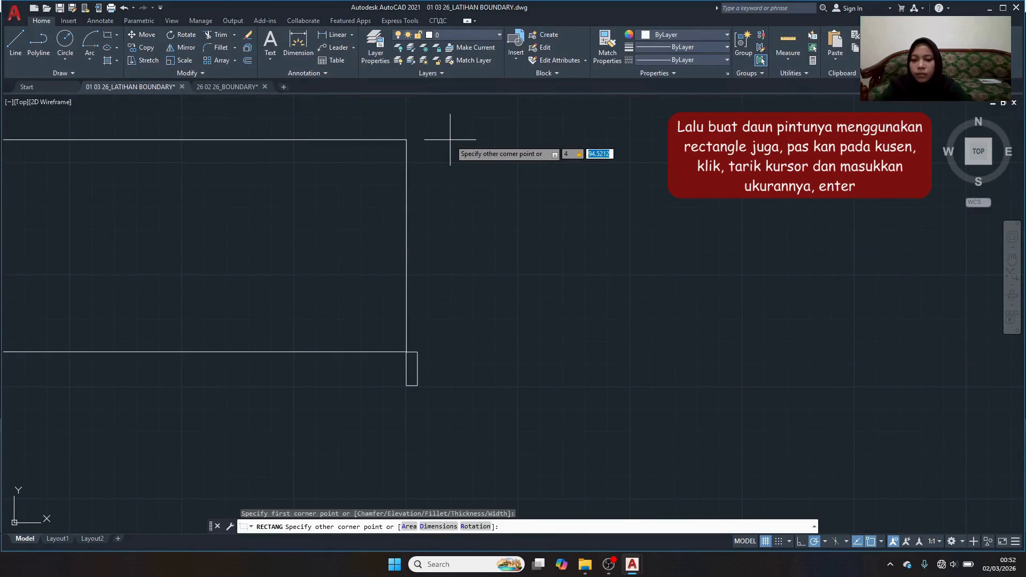
key(Return)
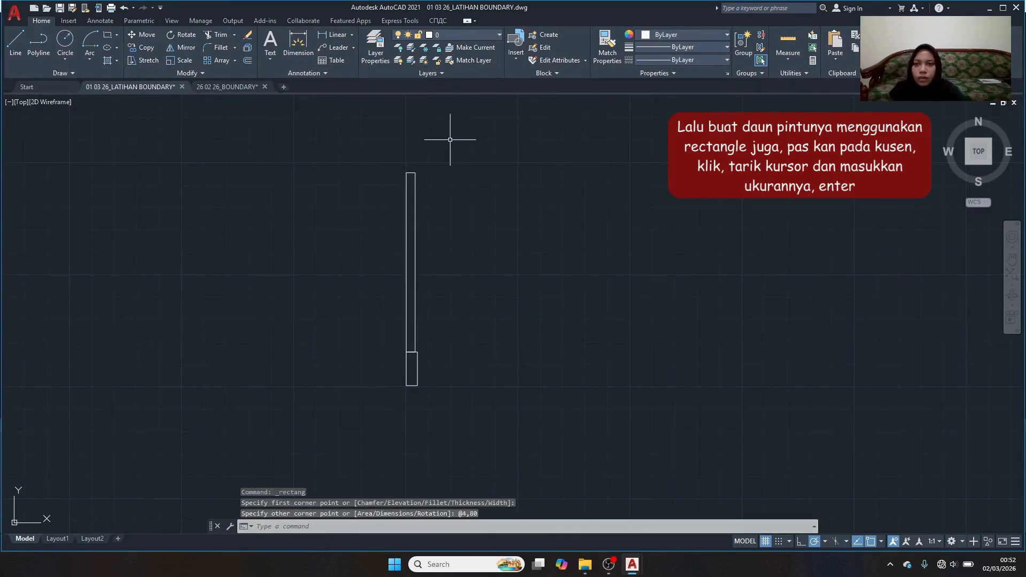
Move the door leaf so its lower-right corner sits on the frame's upper-left corner.
click(386, 155)
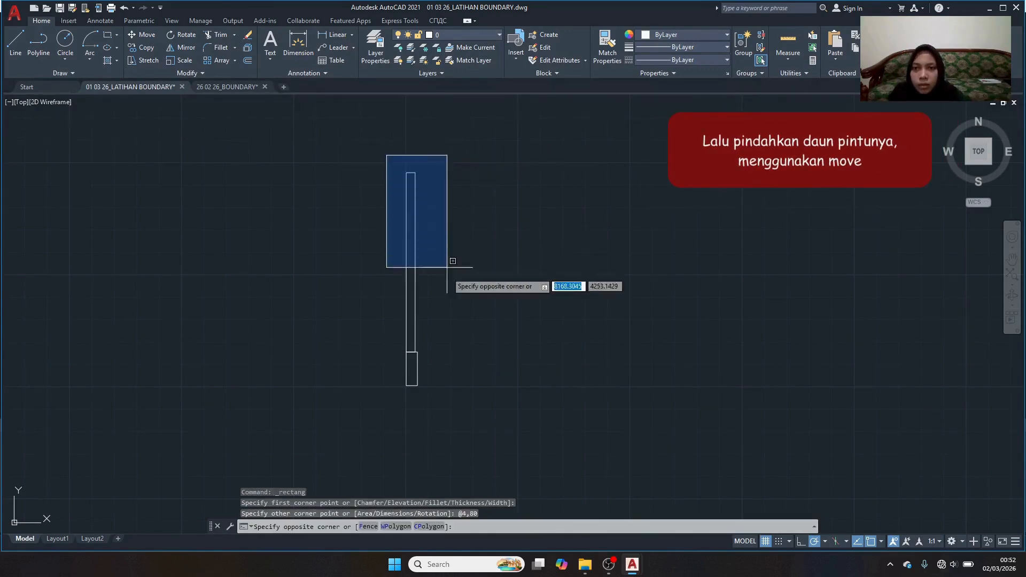
click(454, 353)
scroll(446, 345, up, 3)
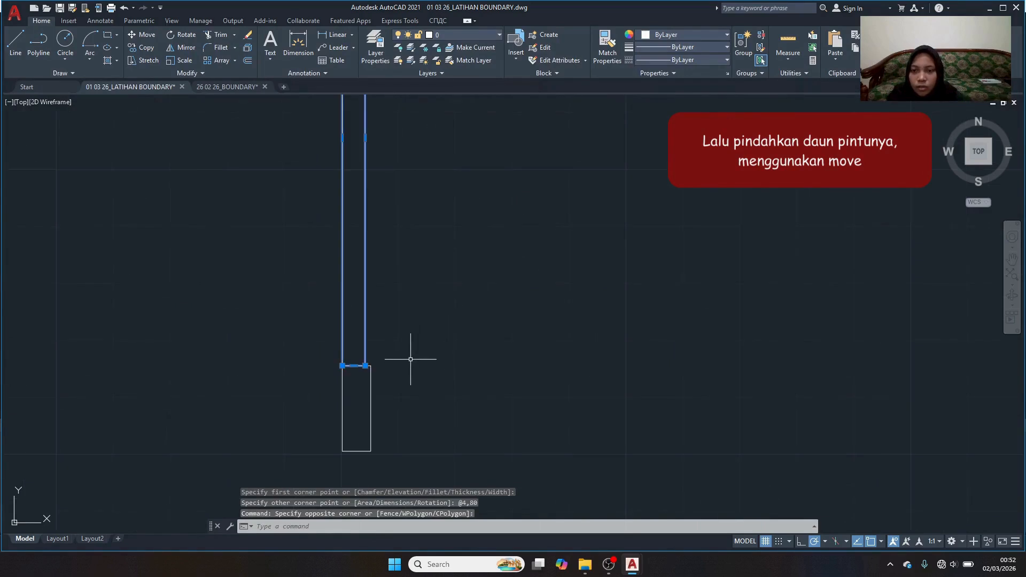
click(150, 33)
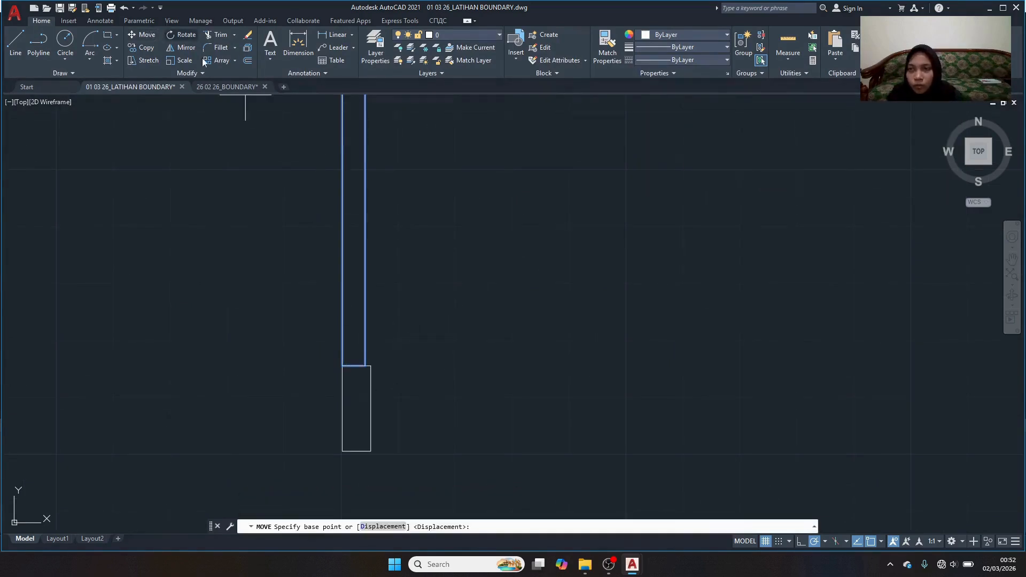
click(366, 365)
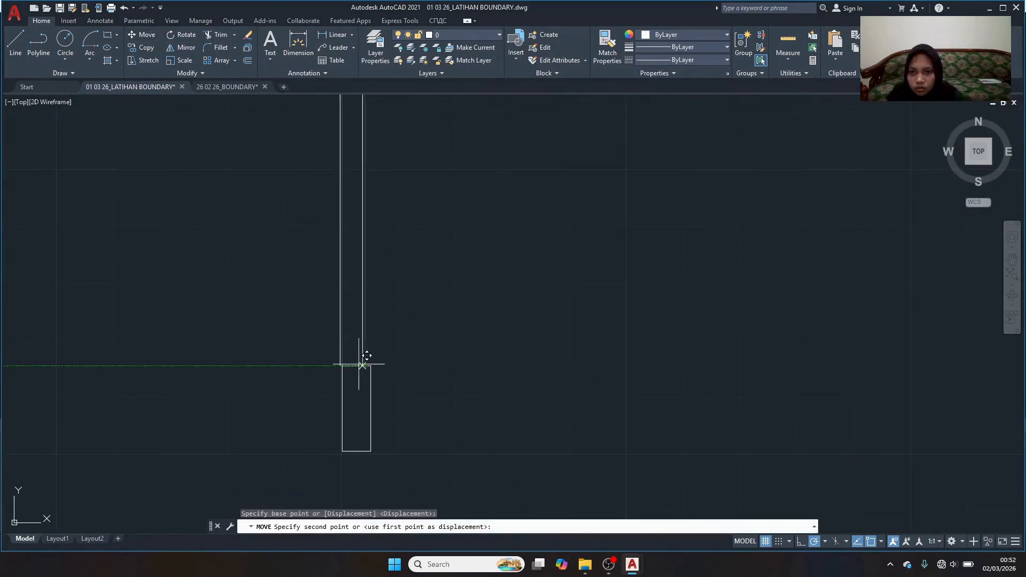
click(350, 357)
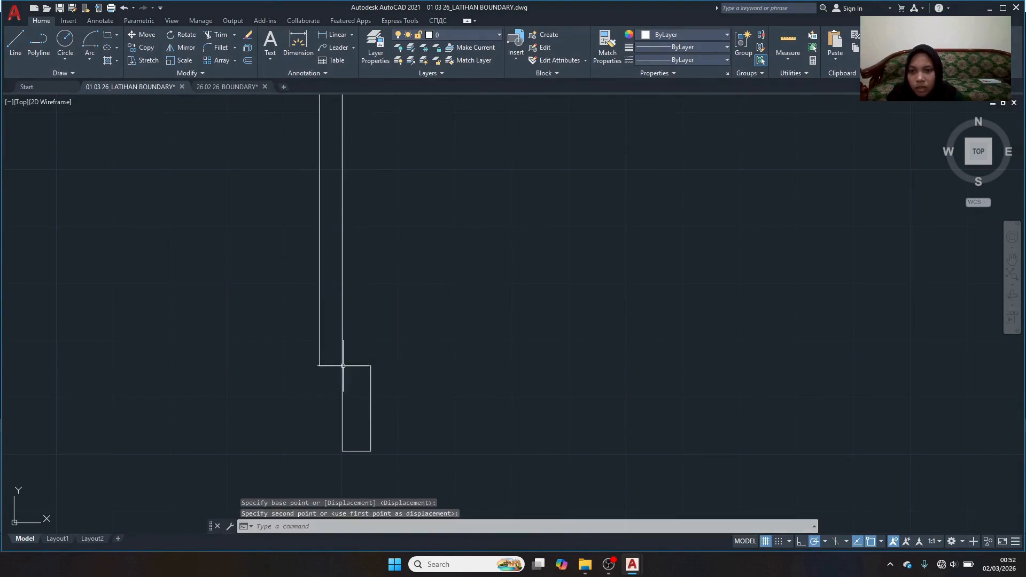
Draw an 80-unit line left from the frame's lower-left corner and outline a matching 5 by 15 second frame at its end.
scroll(463, 273, down, 4)
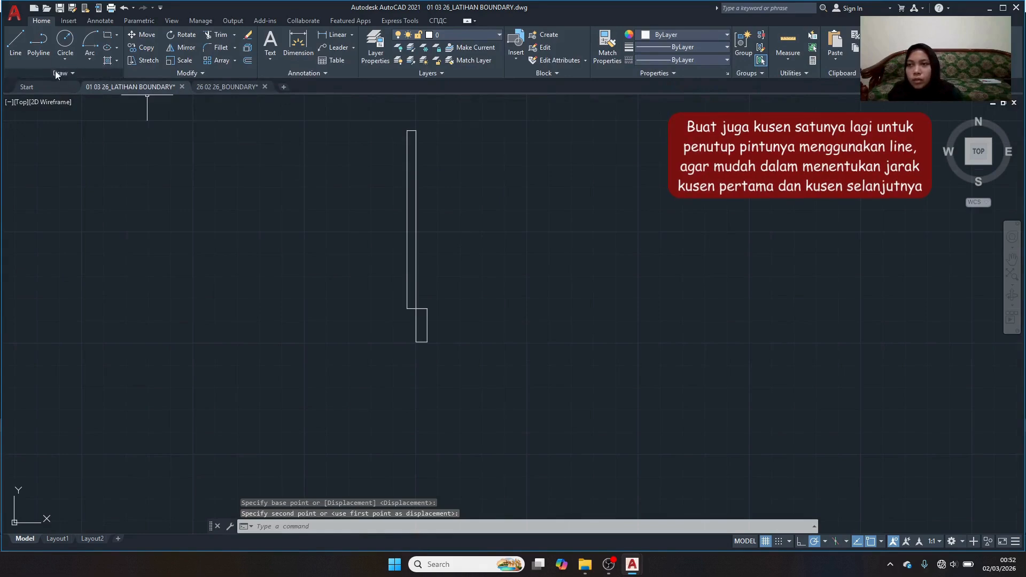
click(22, 60)
click(417, 341)
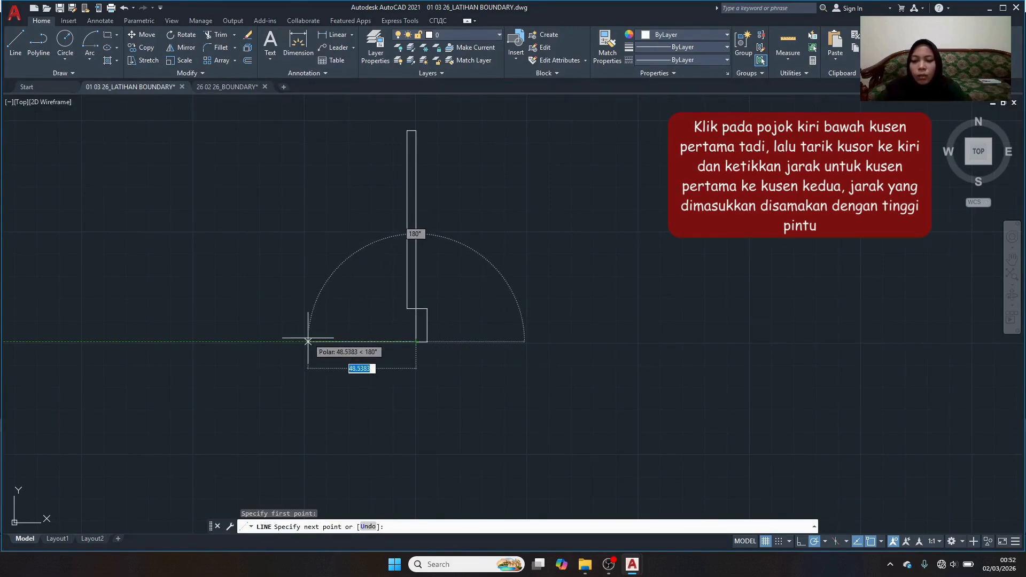
key(Return)
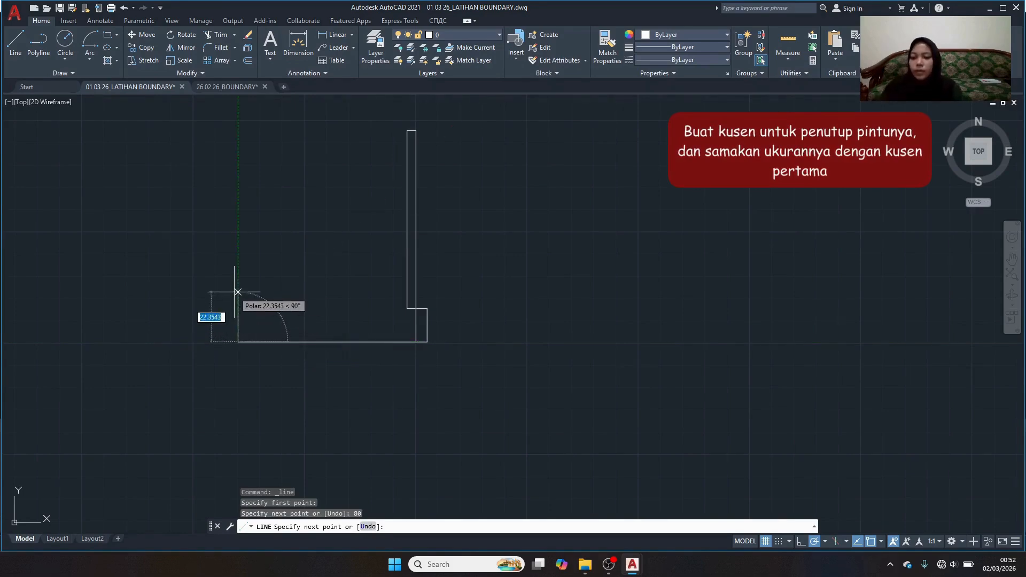
key(Return)
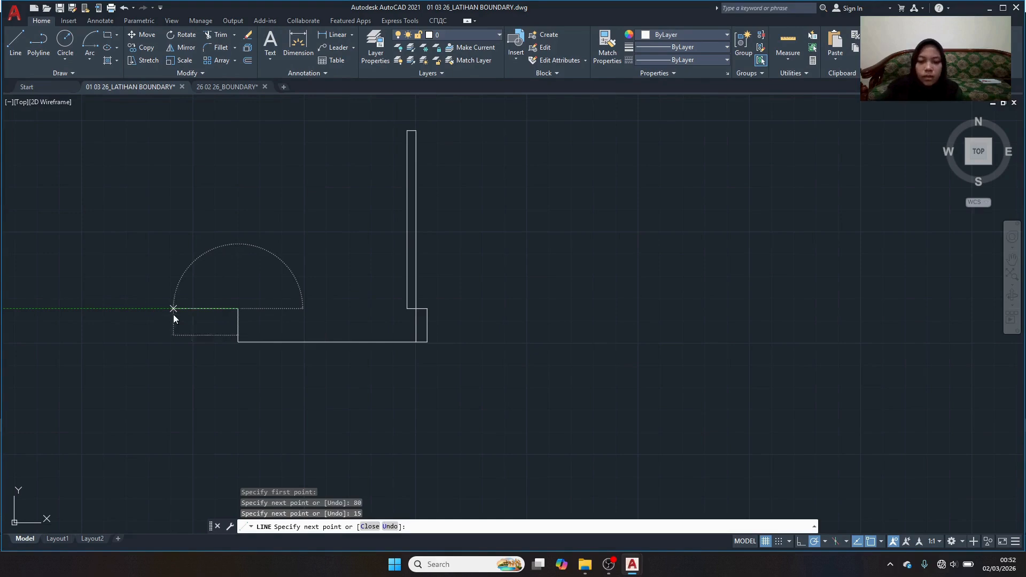
text(5)
key(Return)
text(15)
key(Return)
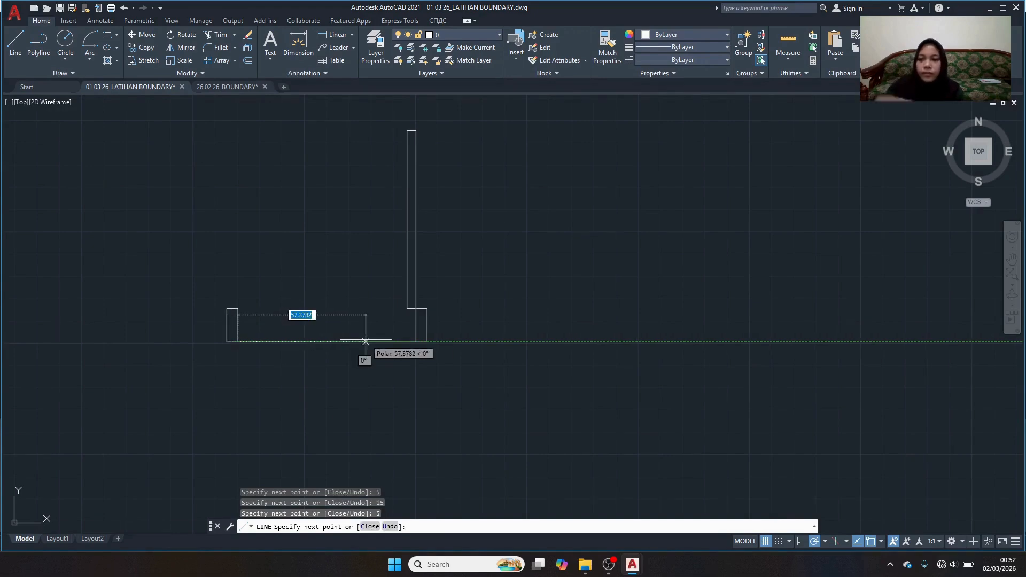
key(Return)
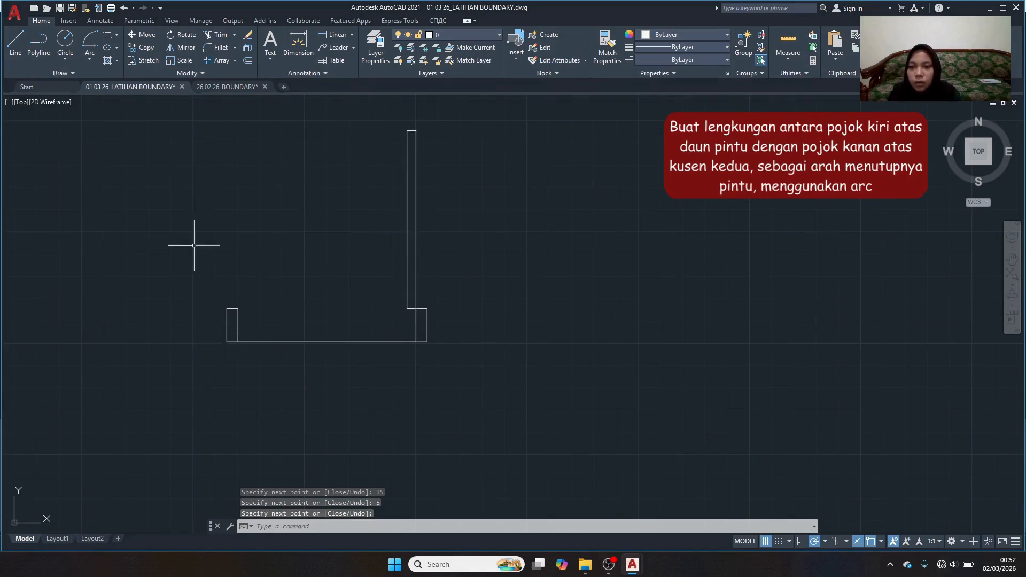
Add a Start, Center, End swing arc from the leaf's upper-left corner to the second frame, centred on the first frame's upper-left corner.
click(89, 54)
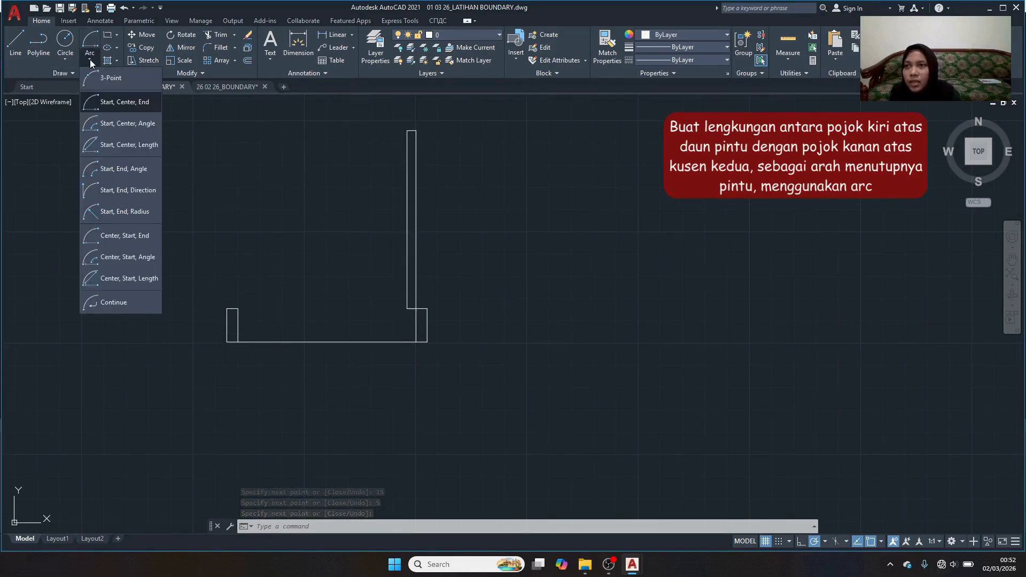
click(111, 102)
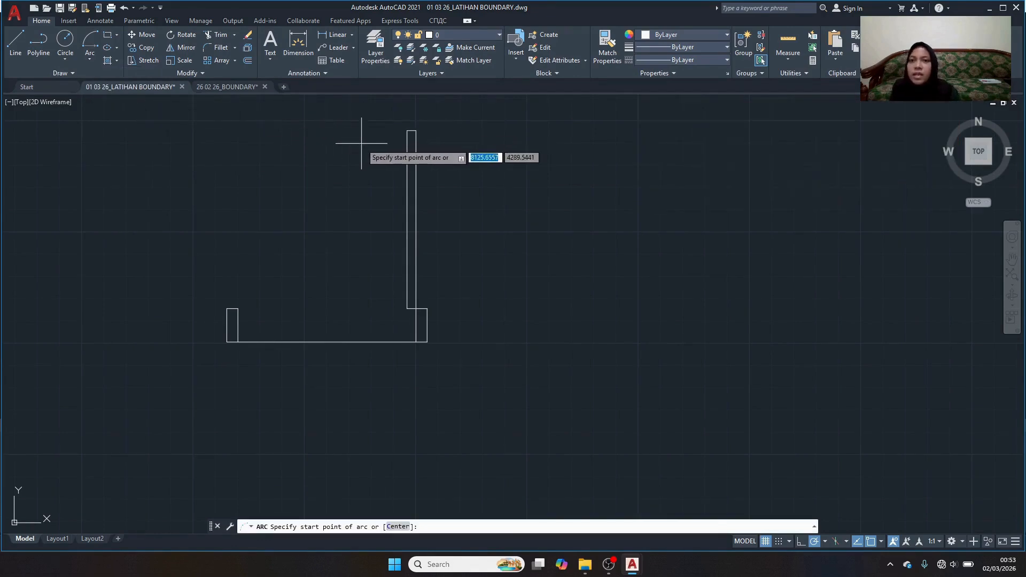
click(408, 130)
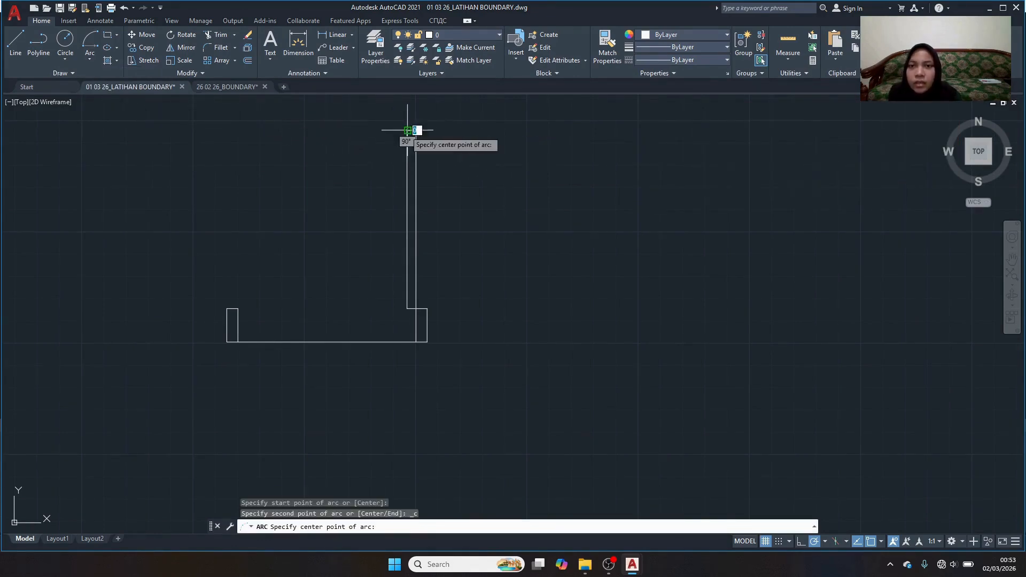
click(416, 309)
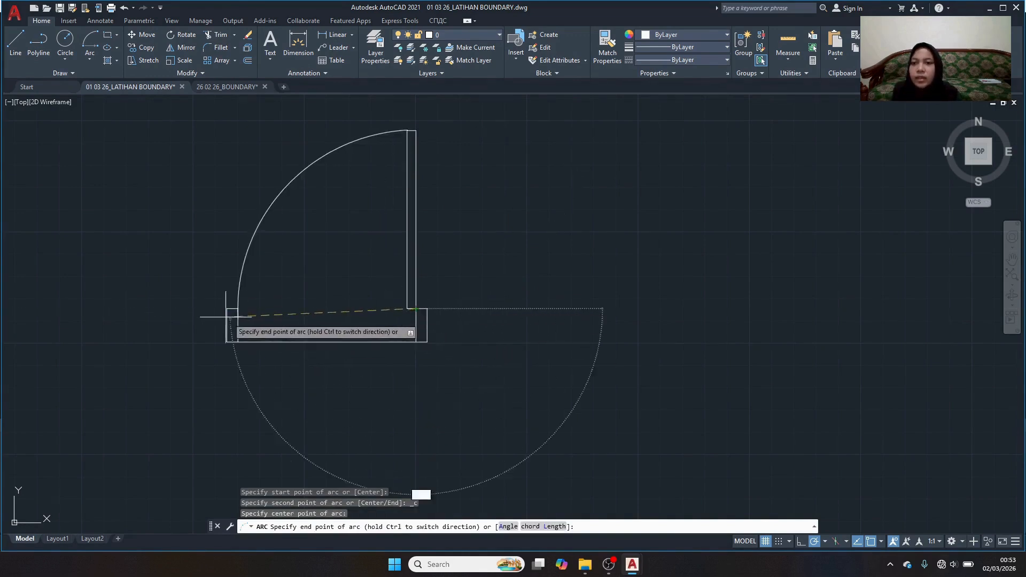
click(187, 308)
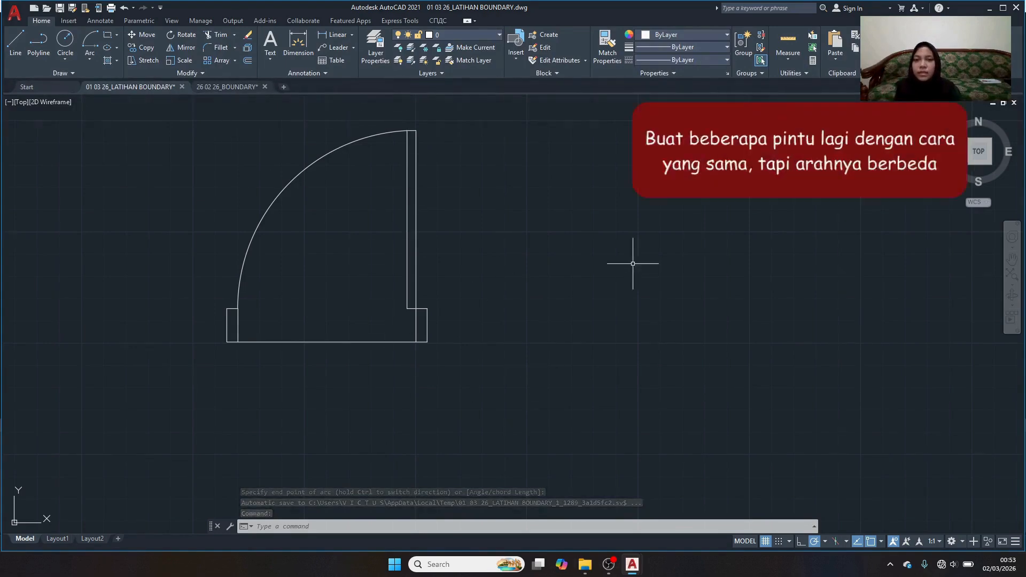
Draw a 5 by 15 frame rectangle for a second door, right of the first door and aligned with its base.
scroll(631, 266, down, 2)
middle_drag(632, 249, 454, 308)
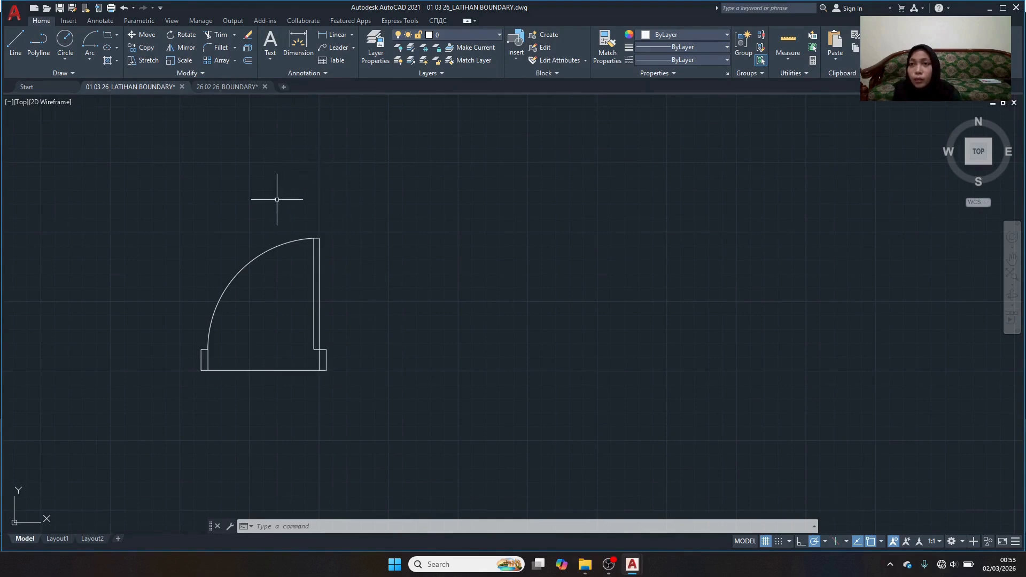
click(110, 36)
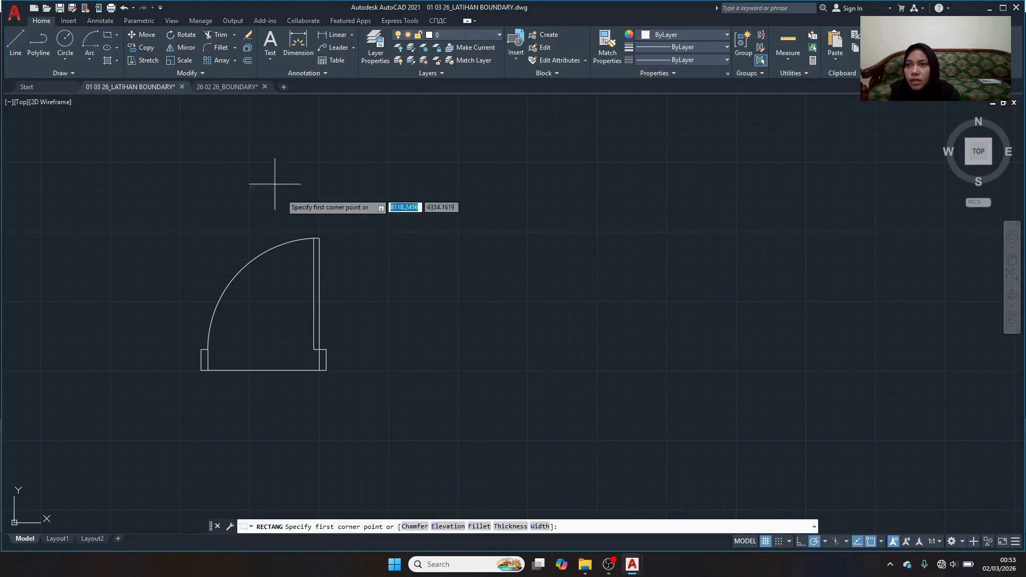
scroll(379, 360, up, 2)
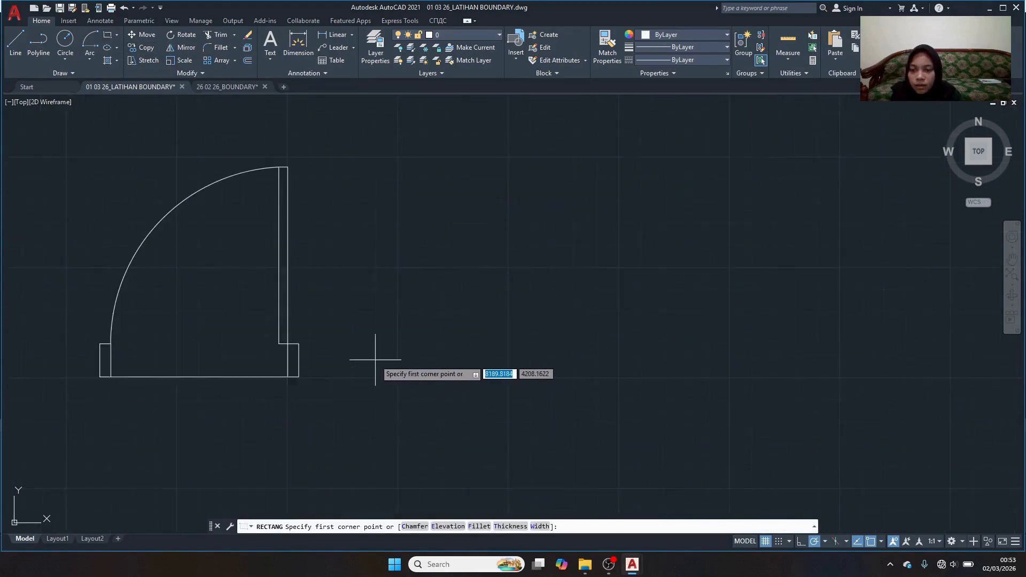
scroll(376, 360, up, 2)
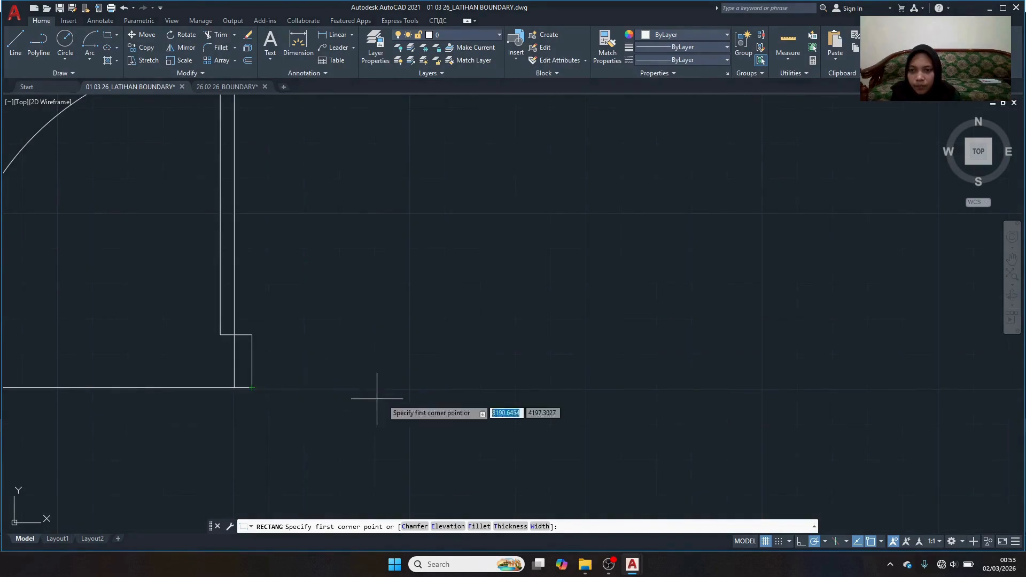
click(376, 388)
text(15)
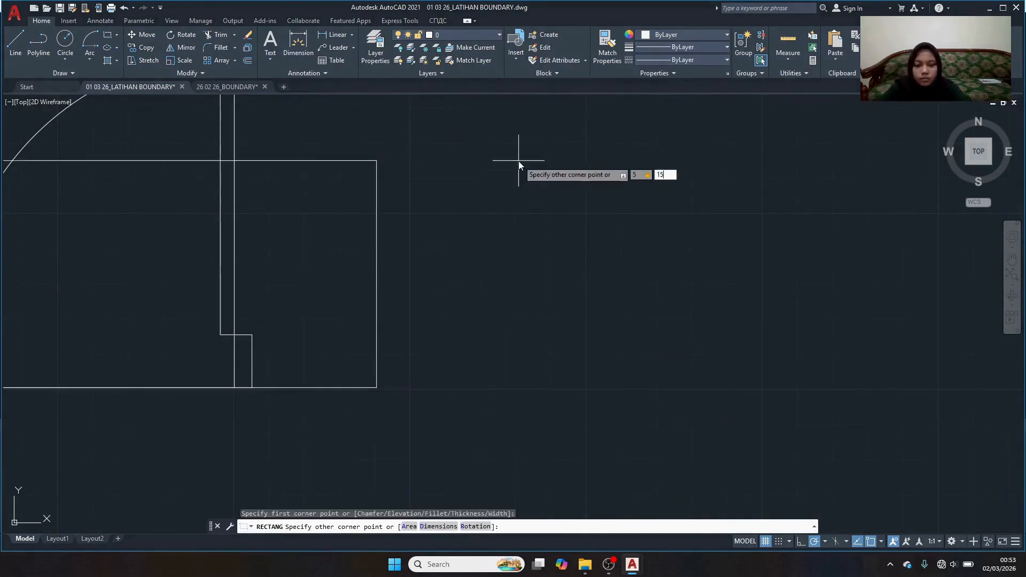
key(Return)
Draw the second door's 4 by 80 leaf upward from its frame's upper-right corner.
click(107, 37)
click(394, 335)
text(4,80)
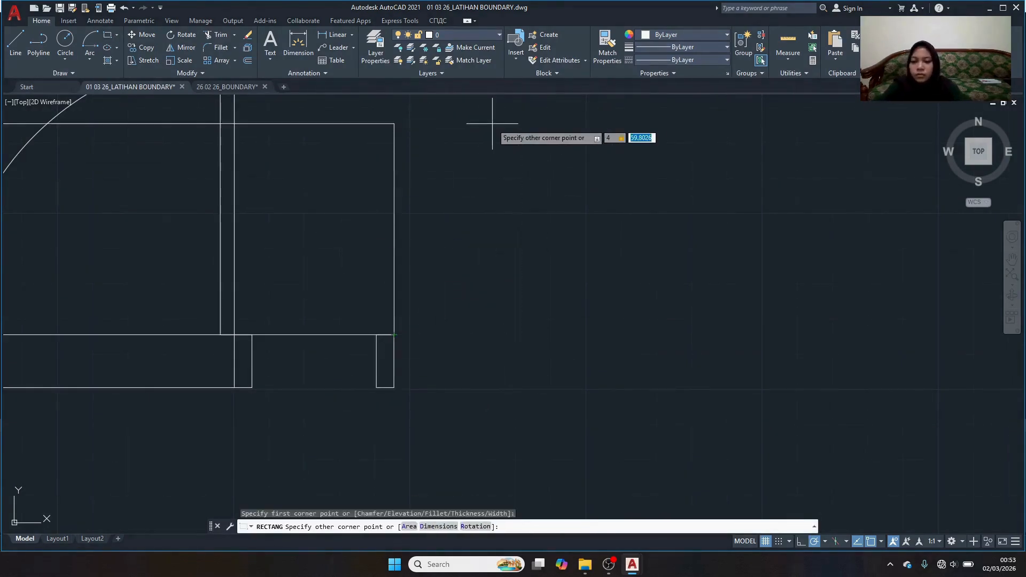
key(Return)
Draw an 80-unit line right from the second door frame's lower-right corner and outline a matching 5 by 15 closing frame at its end.
scroll(492, 124, down, 3)
scroll(504, 209, up, 1)
scroll(504, 210, up, 2)
middle_drag(505, 209, 435, 409)
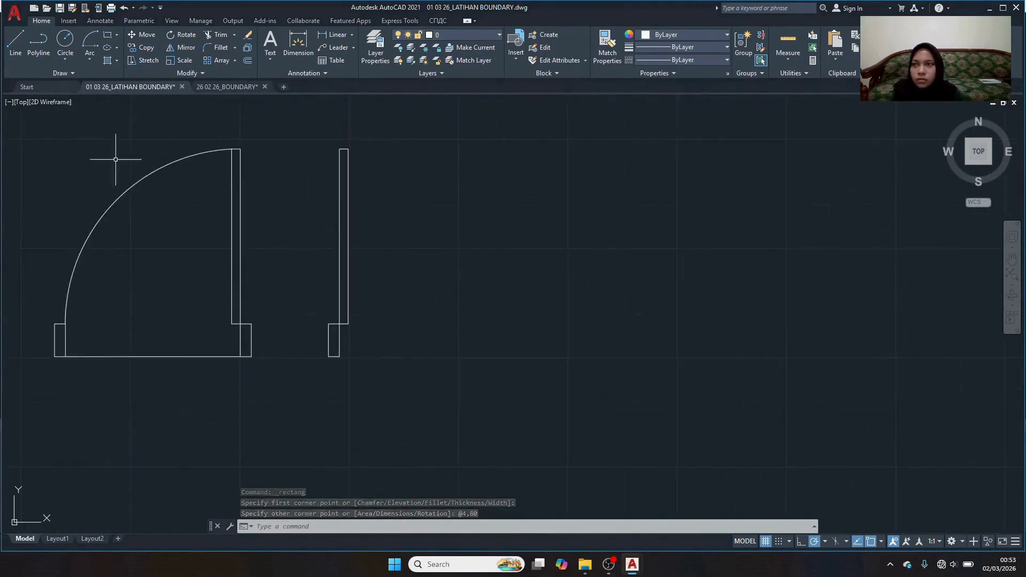
click(16, 43)
click(340, 357)
text(80)
key(Return)
text(15)
key(Return)
text(5)
key(Return)
text(15)
key(Return)
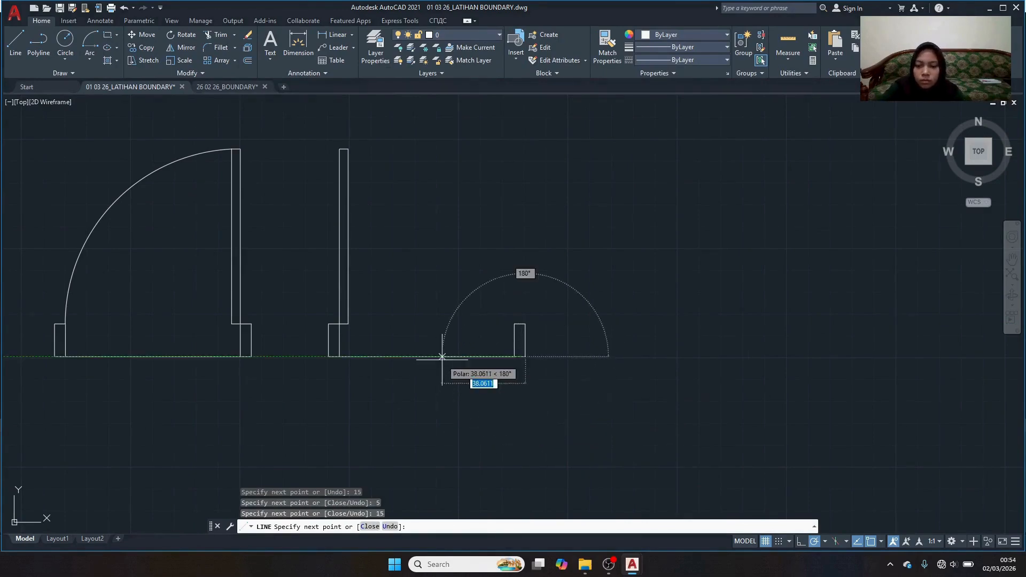
key(Return)
Add the second door's clockwise swing arc from the leaf's upper-left corner to the closing frame, centred on the hinge frame's upper-right corner.
click(90, 60)
click(107, 96)
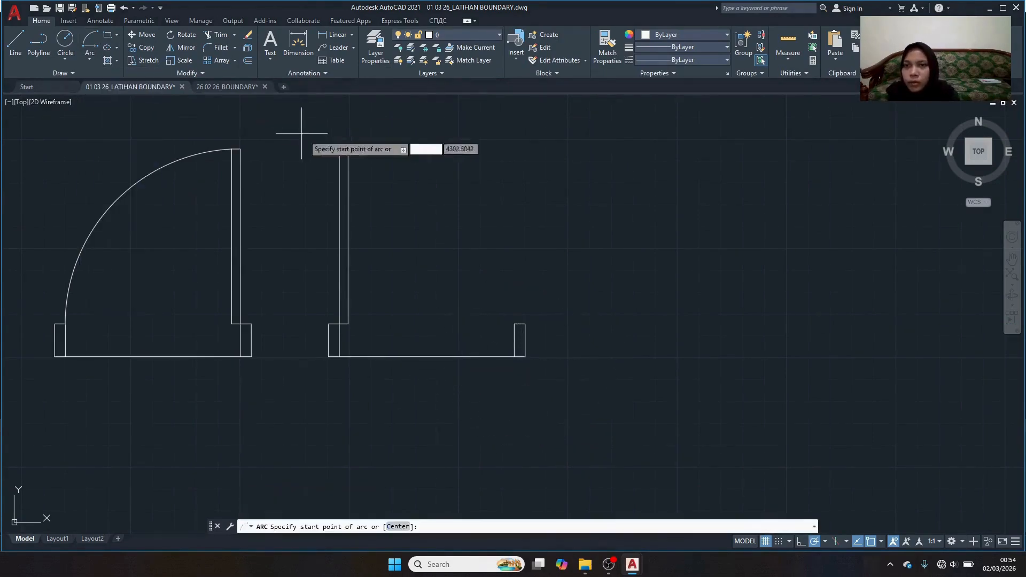
click(339, 149)
click(340, 323)
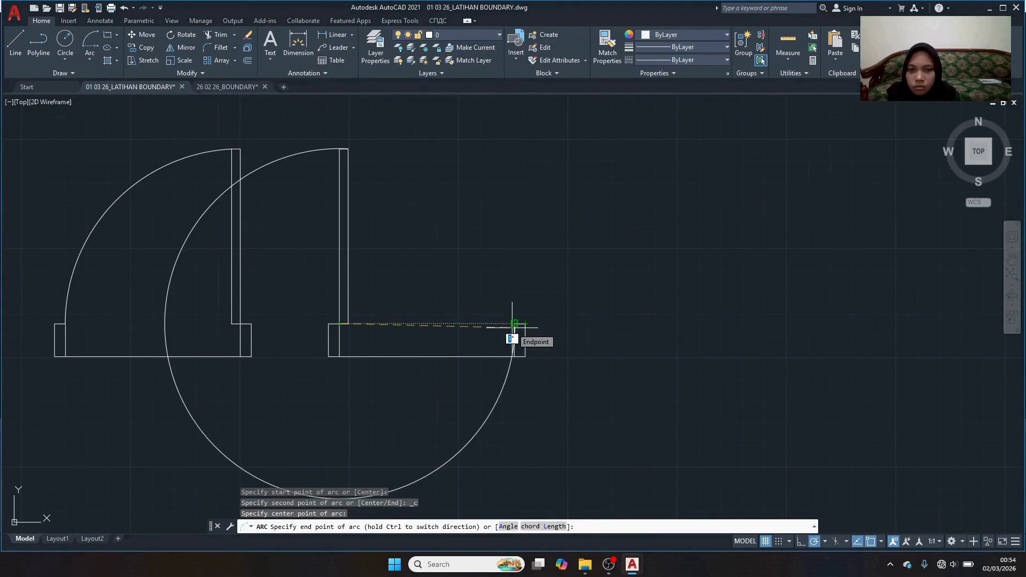
ctrl+click(525, 323)
Draw a 5 by 15 frame rectangle for a third door below the first door's right frame and select it.
scroll(595, 339, down, 2)
mouse_move(527, 356)
middle_down()
mouse_move(529, 296)
mouse_move(502, 255)
middle_up()
click(108, 35)
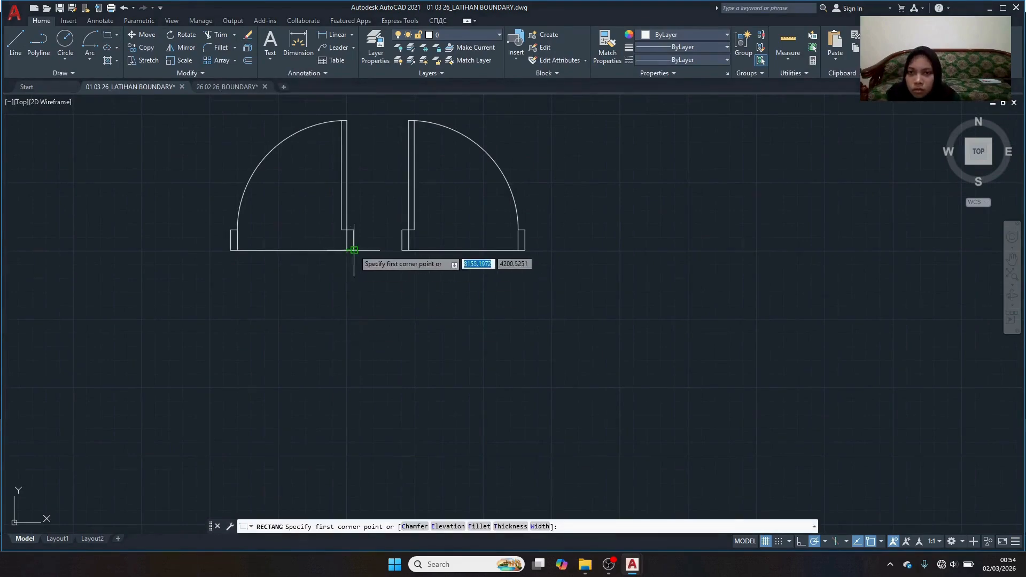
click(347, 294)
text(@5,15)
key(Return)
click(348, 284)
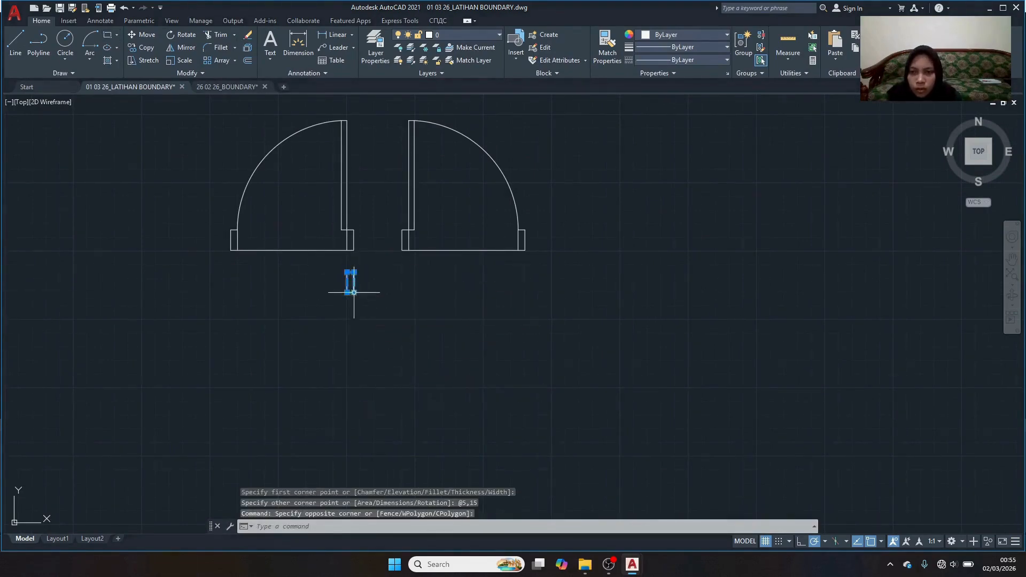
Move the third door's frame down by its own height, from its upper-right corner to its lower-right corner.
right_click(349, 289)
click(371, 105)
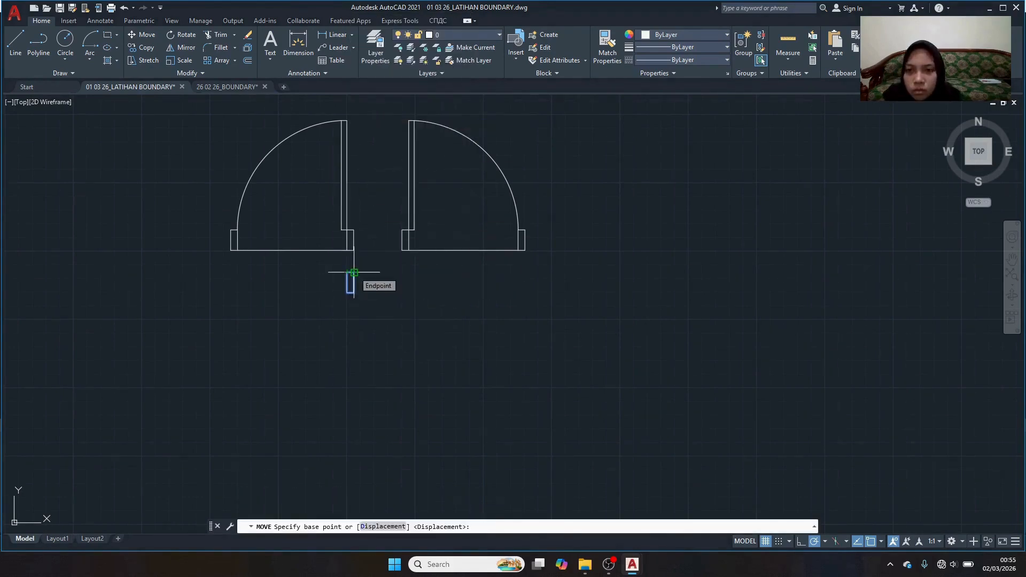
click(353, 273)
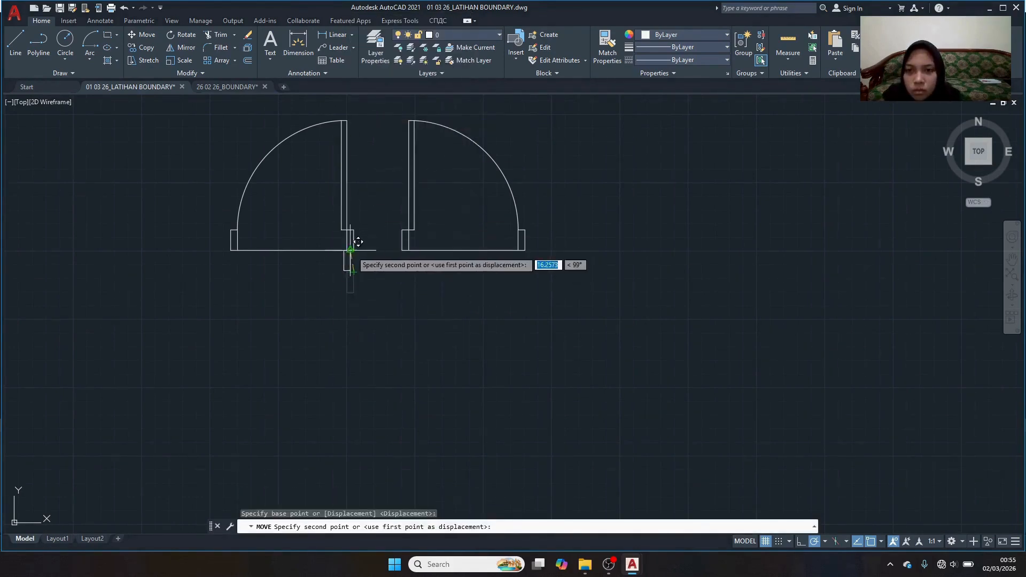
click(353, 293)
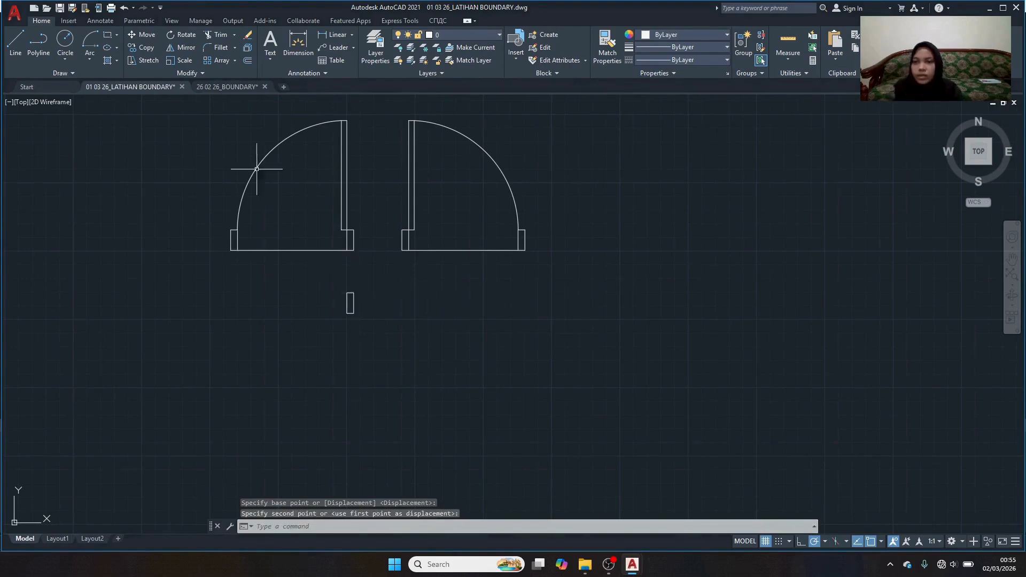
Draw a 4 by 80 leaf rectangle from the third door frame's lower-left corner.
click(107, 35)
click(347, 313)
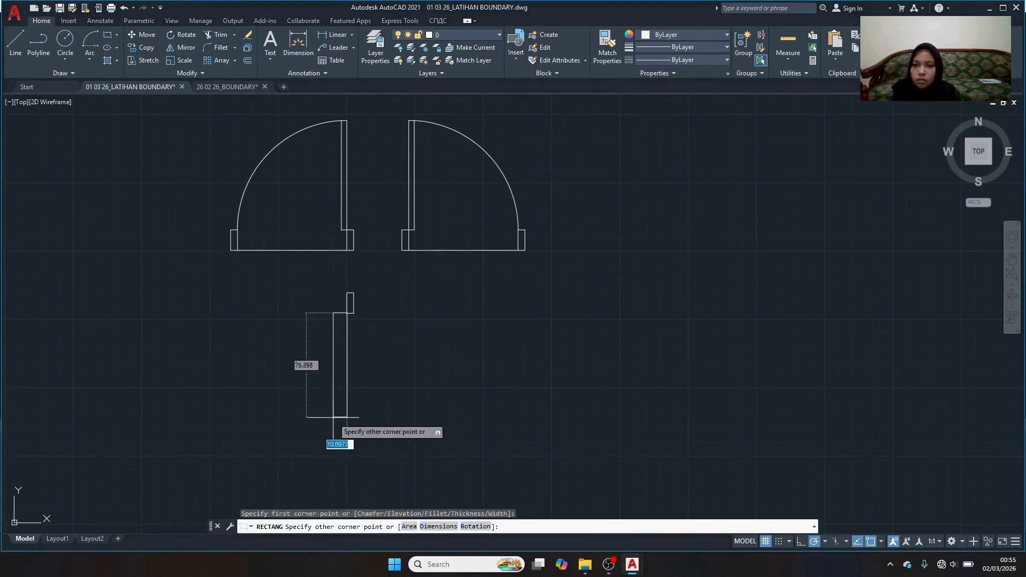
text(480)
key(Return)
Move the third door's leaf by its upper-right corner onto the frame's lower-left corner so it hangs downward.
drag(368, 267, 329, 278)
right_click(330, 275)
click(356, 364)
click(352, 204)
click(347, 314)
Draw an 80-unit line left from the third door frame's upper-left corner and outline a 5 by 15 closing frame at its end.
click(16, 42)
click(347, 292)
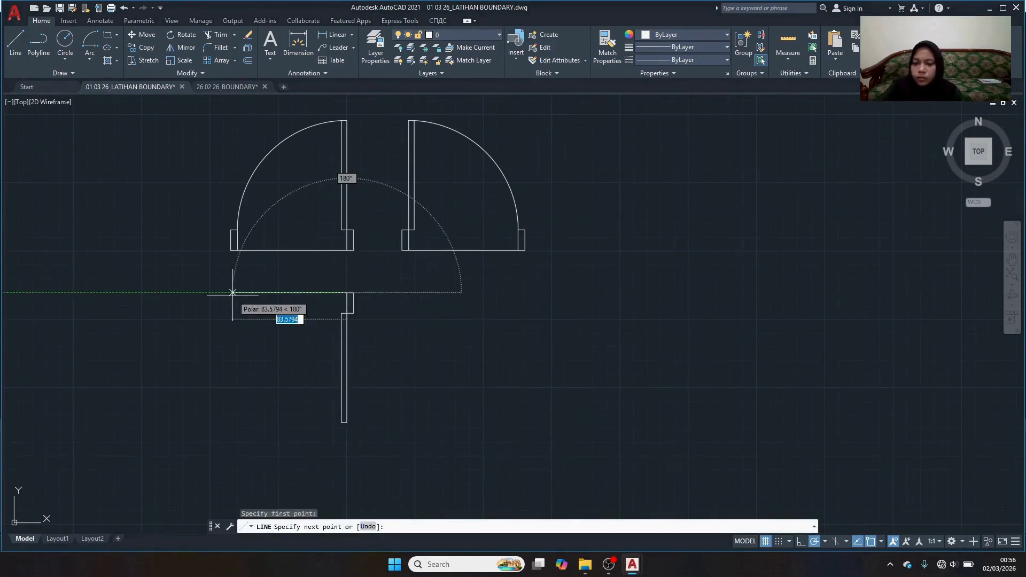
text(80)
key(Return)
text(15)
key(Return)
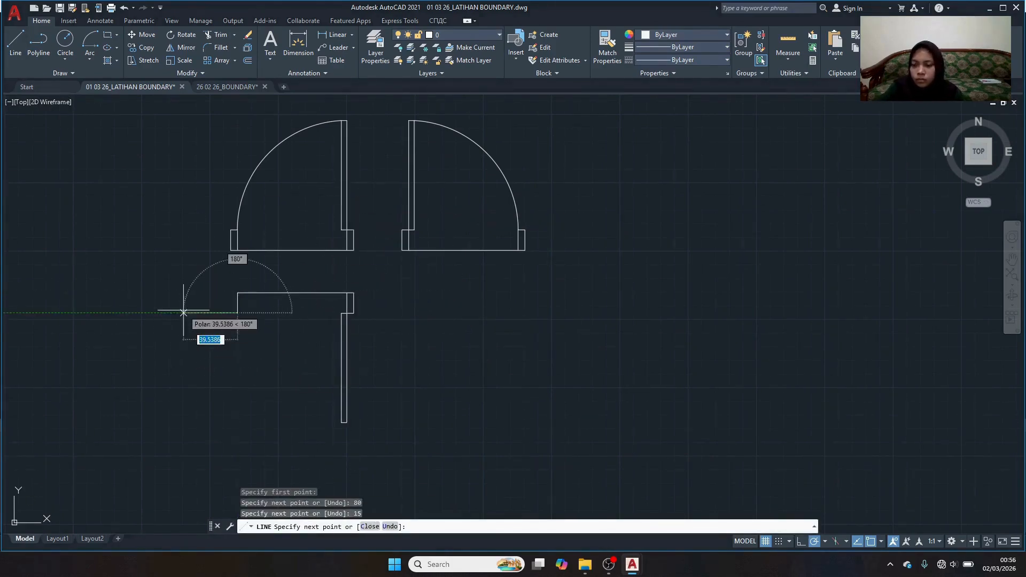
text(5)
key(Return)
text(15)
key(Return)
key(Return)
Add the third door's clockwise swing arc from the leaf's lower-left corner to the closing frame, centred on the hinge frame's lower-left corner.
click(92, 62)
click(108, 102)
click(342, 422)
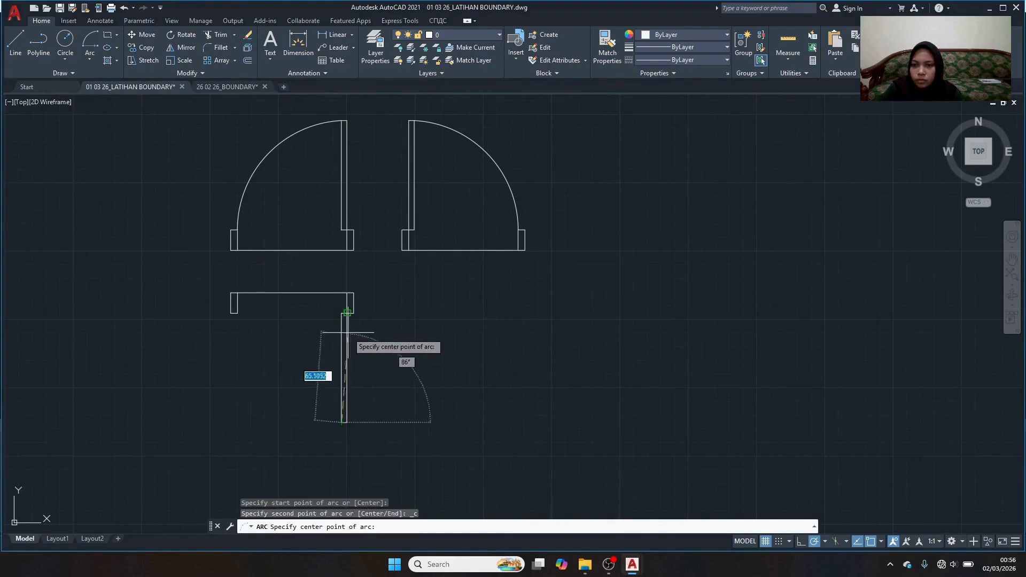
click(347, 312)
click(238, 313)
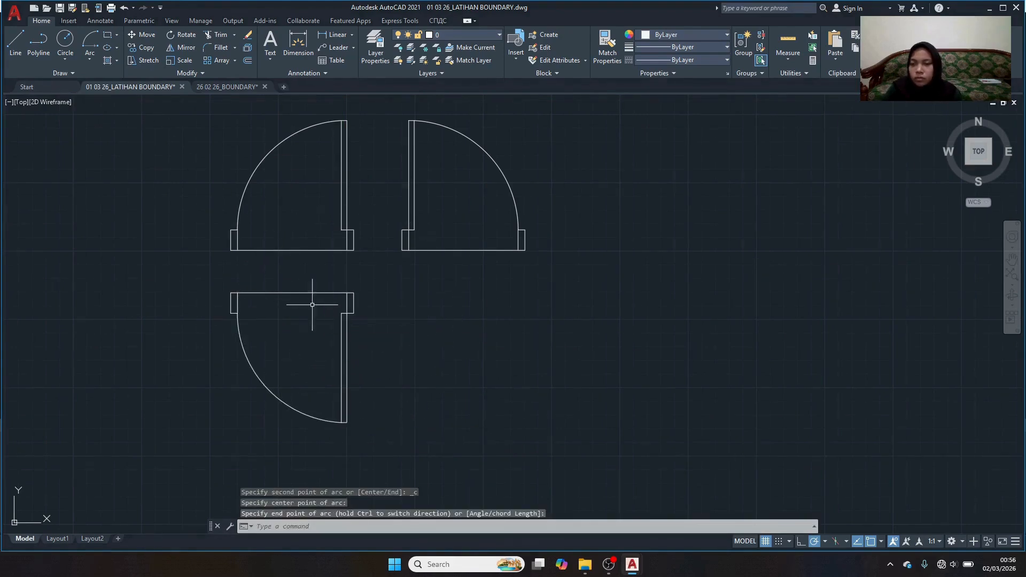
Draw a 5 by 15 frame for a fourth door below the second door's hinge frame and move it down by its own height.
click(108, 35)
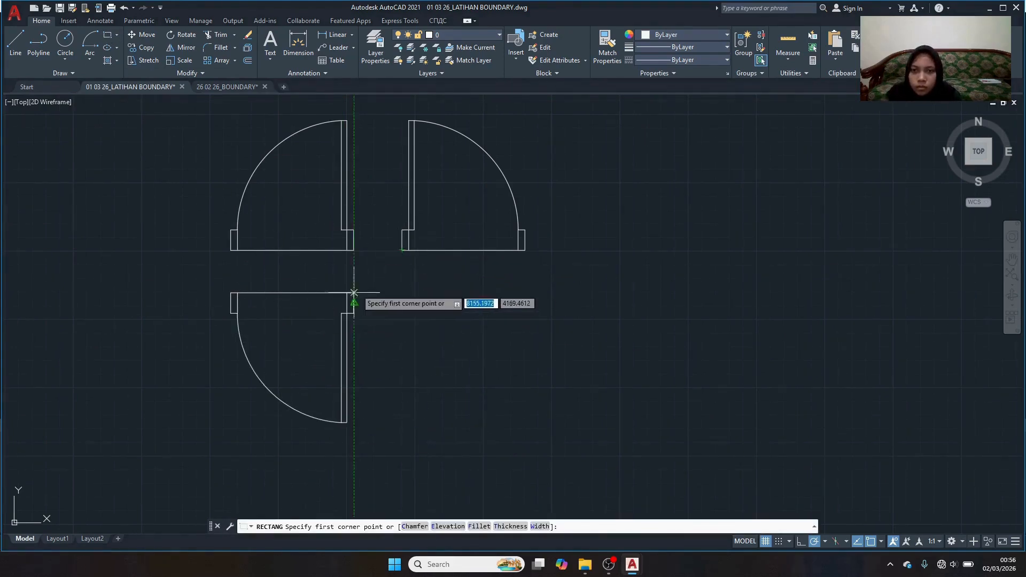
click(399, 293)
text(@5,15)
key(Return)
click(403, 275)
text(m)
key(Return)
click(402, 273)
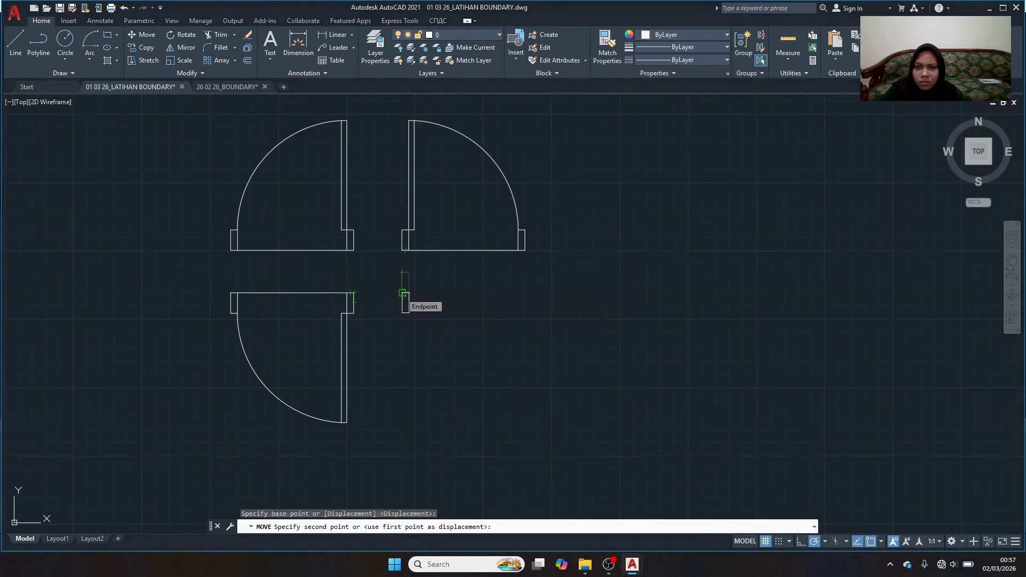
click(402, 293)
Try to realign the fourth door's frame by its upper-left corner under the second door's hinge frame.
click(399, 294)
click(396, 293)
click(396, 294)
click(410, 292)
right_click(410, 293)
click(449, 106)
click(402, 293)
scroll(410, 284, up, 4)
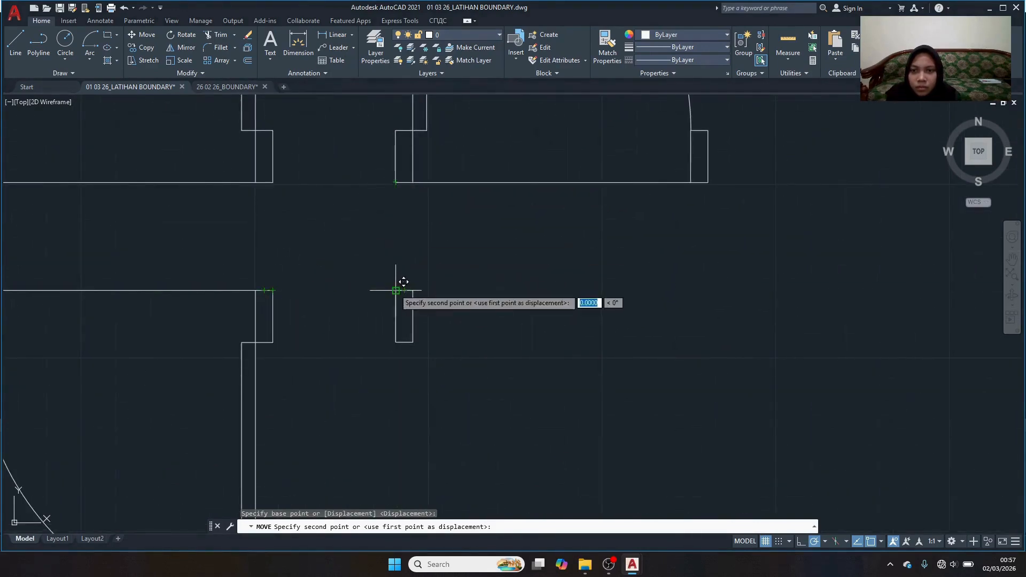
click(396, 289)
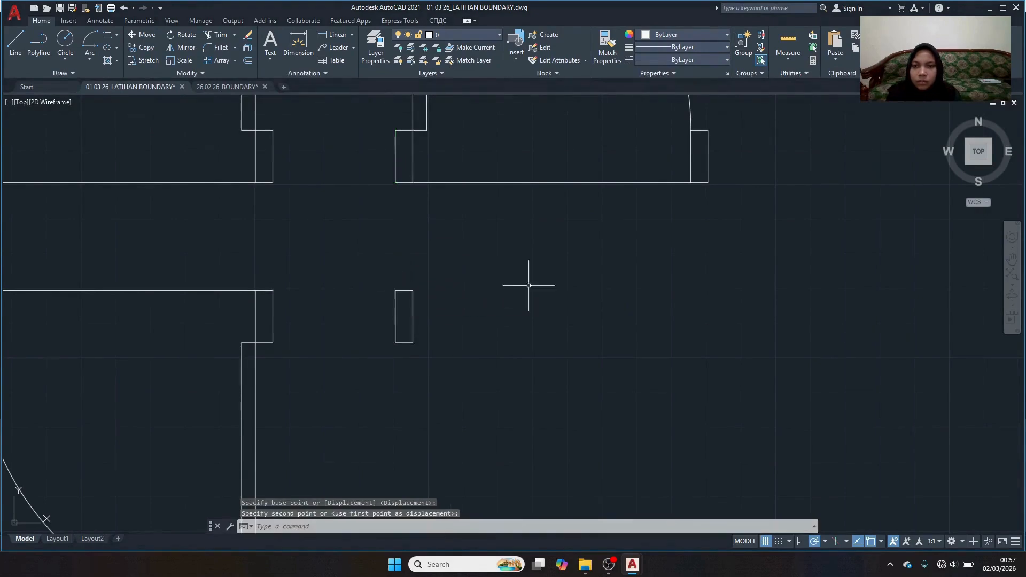
Draw a 4 by 80 leaf rectangle from the fourth door frame's lower-right corner.
click(108, 34)
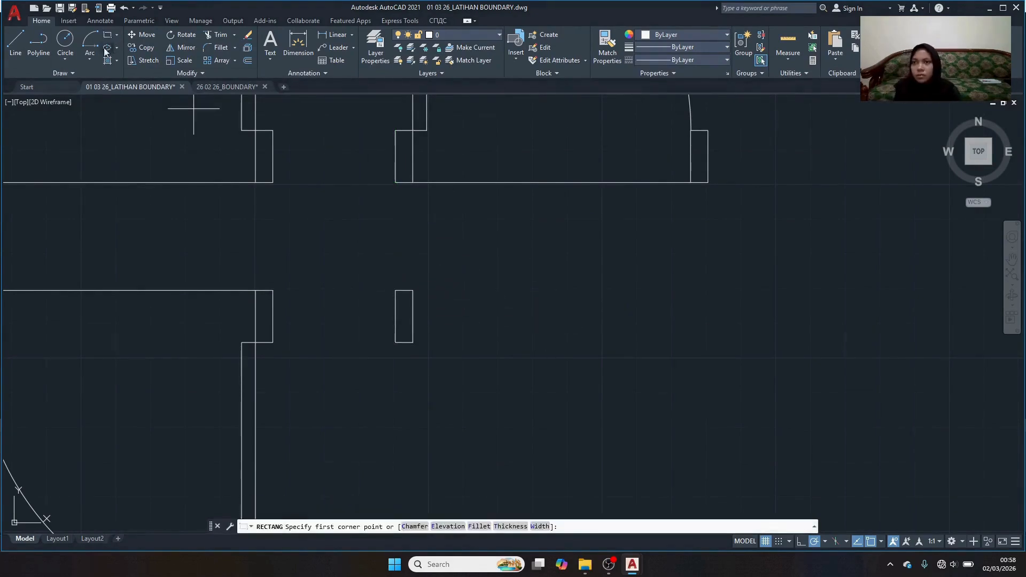
click(412, 342)
scroll(452, 373, down, 4)
text(4,80)
key(Return)
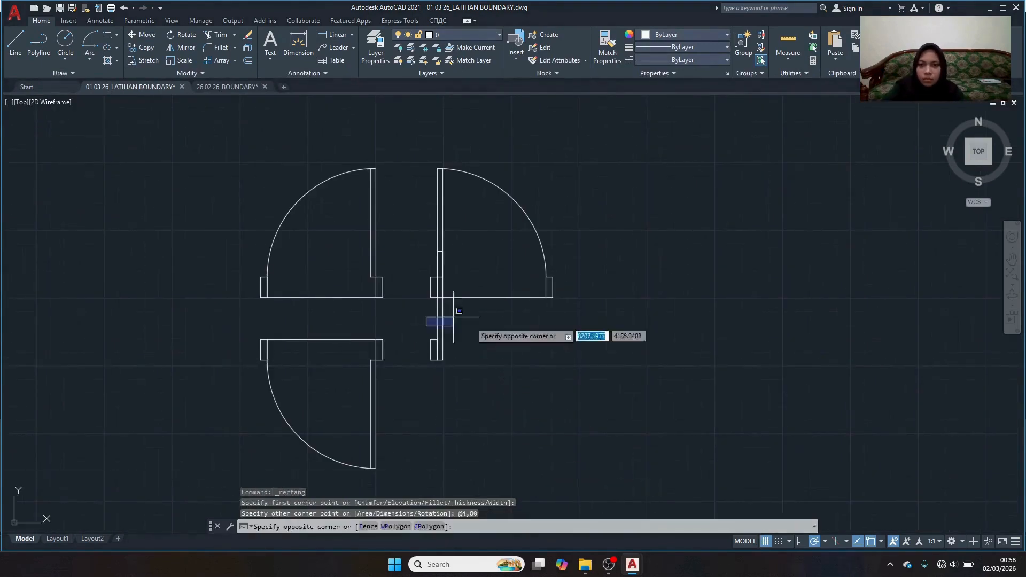
Move the fourth door's leaf by its upper-left corner onto the frame's lower-right corner so it hangs downward.
click(420, 312)
click(460, 334)
text(m)
key(Return)
click(437, 251)
click(445, 351)
Draw an 80-unit line right from the fourth door frame's upper-right corner and outline a 5 by 15 closing frame at its end.
text(l)
key(Return)
click(437, 340)
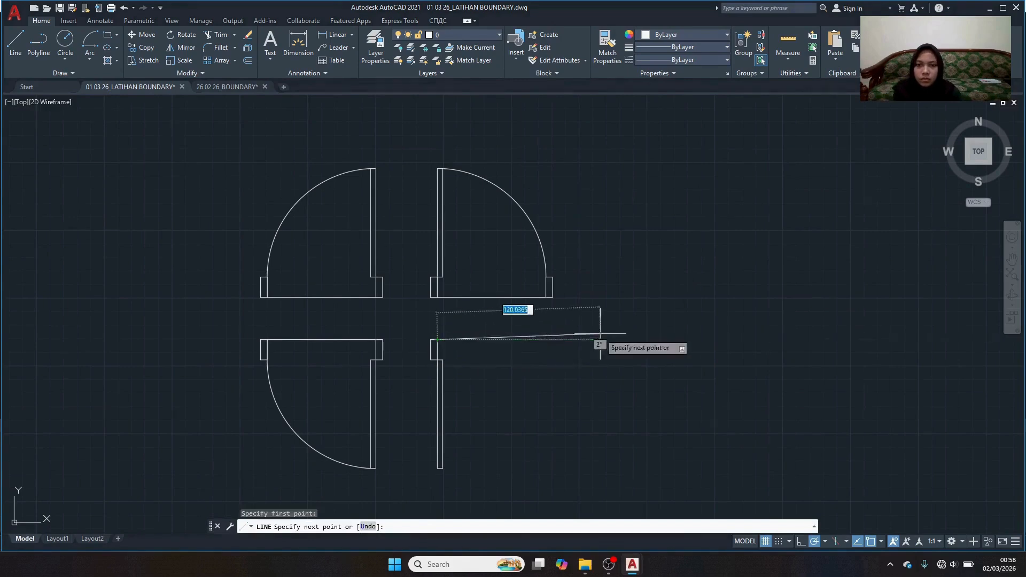
text(80)
key(Return)
text(15)
key(Return)
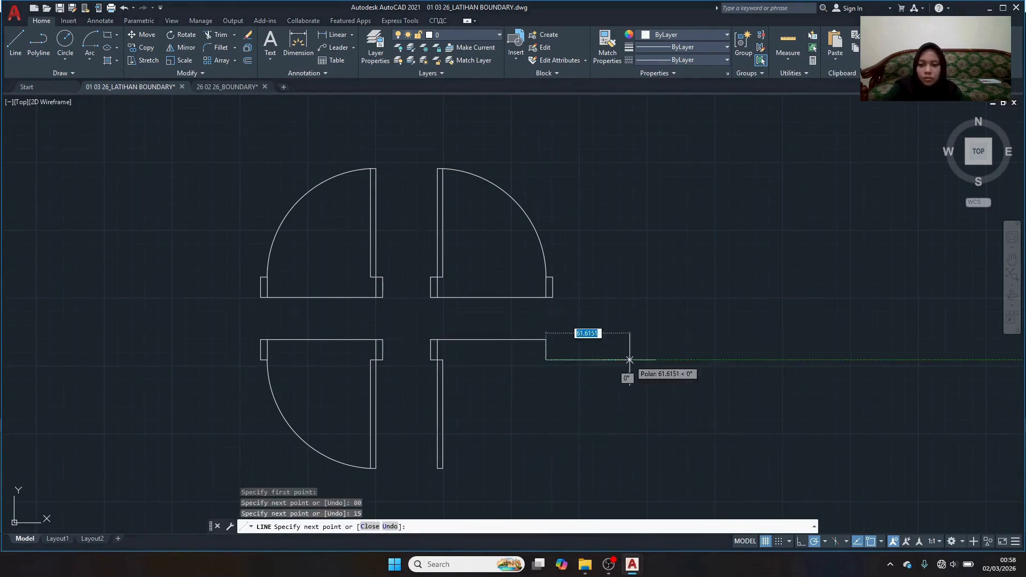
text(5)
key(Return)
text(15)
key(Return)
text(5)
key(Return)
key(Return)
Add the fourth door's swing arc from the leaf's lower-right corner to the closing frame, centred on the hinge frame's lower-right corner.
click(90, 41)
click(442, 469)
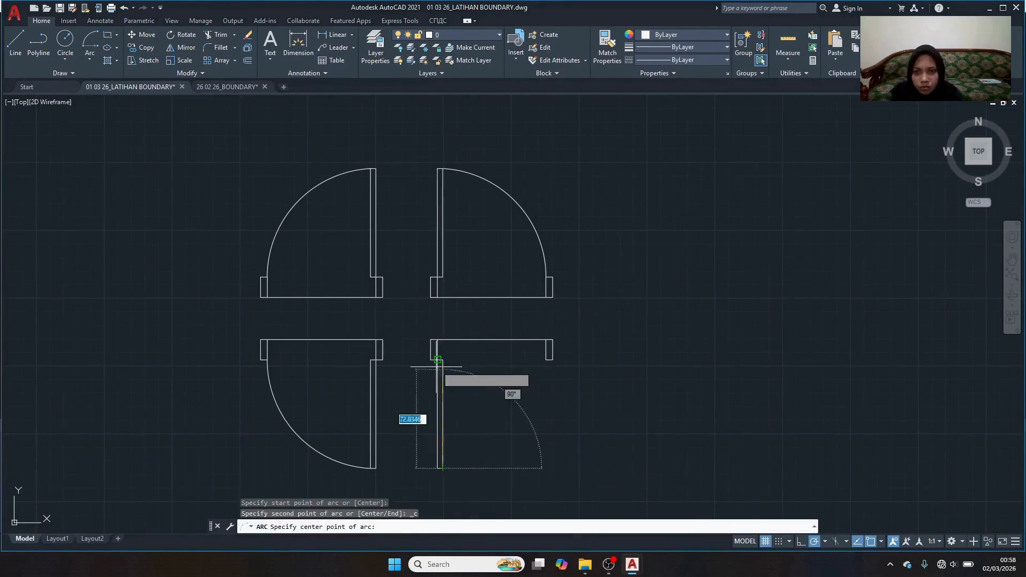
click(437, 361)
scroll(550, 358, up, 4)
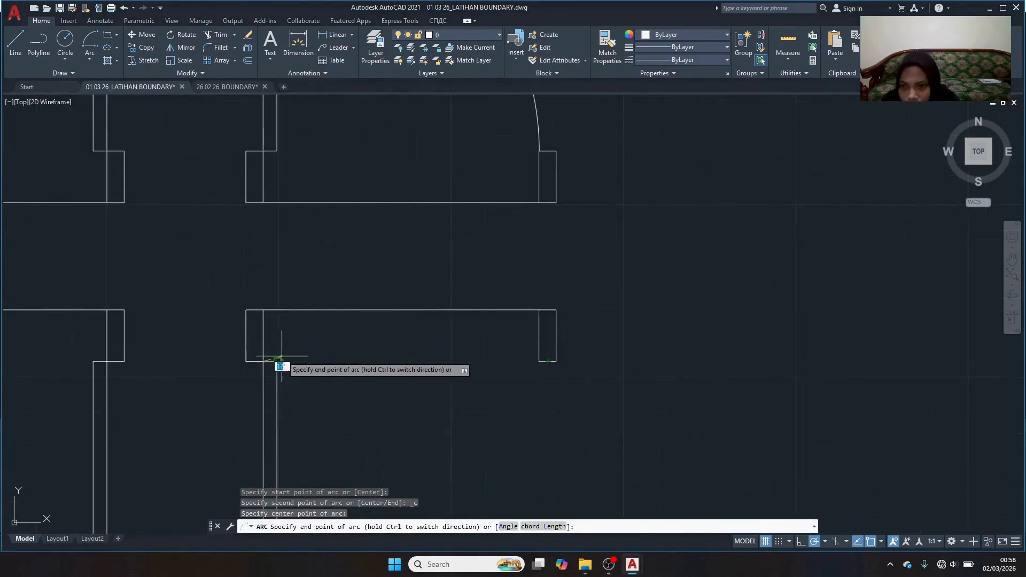
click(539, 362)
Draw a 5 by 15 frame rectangle for a separate door in the empty area to the right of the four doors.
scroll(668, 354, down, 6)
mouse_move(686, 357)
middle_down()
mouse_move(523, 341)
mouse_move(654, 395)
mouse_move(671, 391)
middle_up()
scroll(562, 349, up, 2)
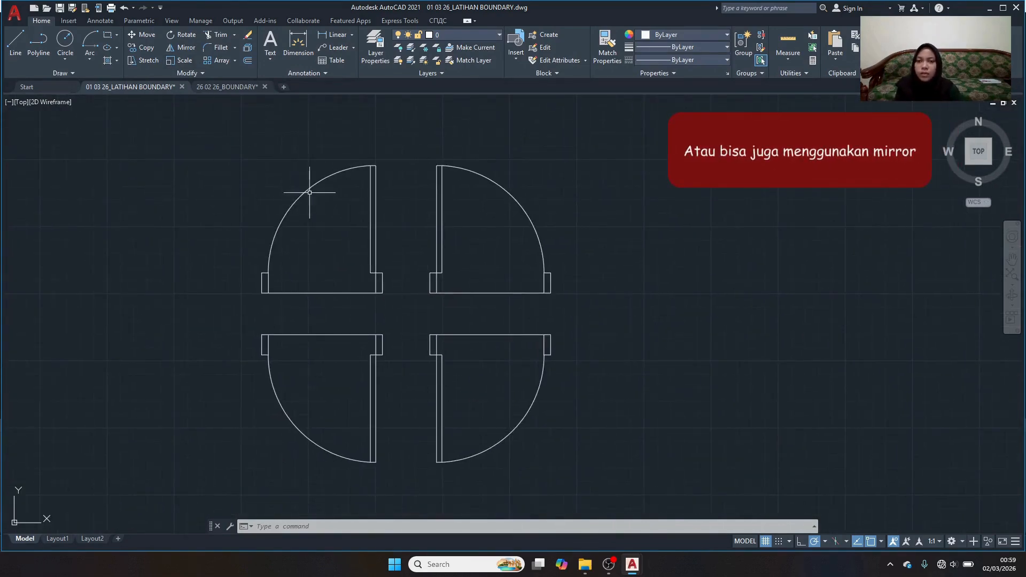
mouse_move(726, 319)
middle_down()
mouse_move(197, 327)
mouse_move(144, 276)
middle_up()
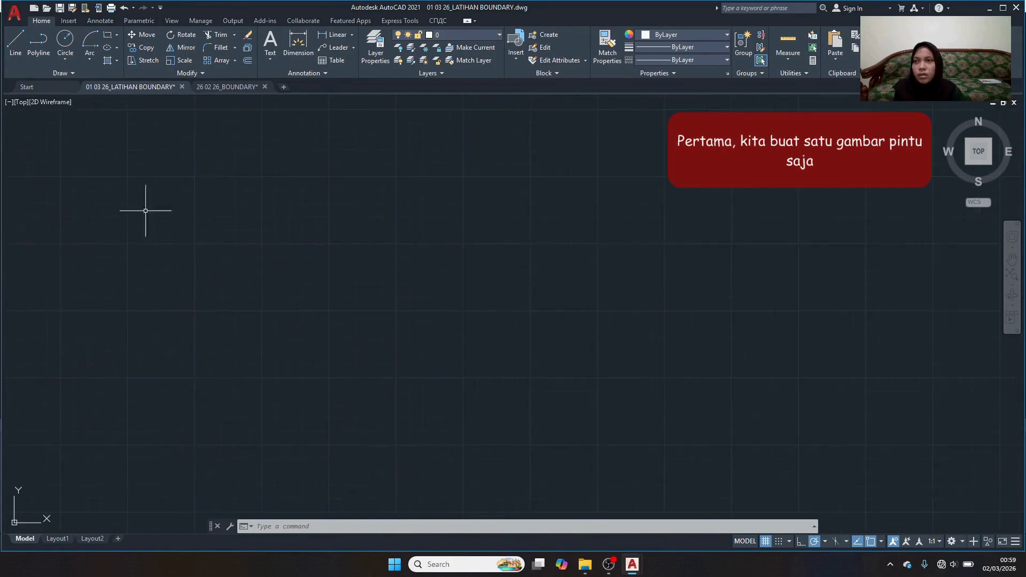
text(rec)
key(Return)
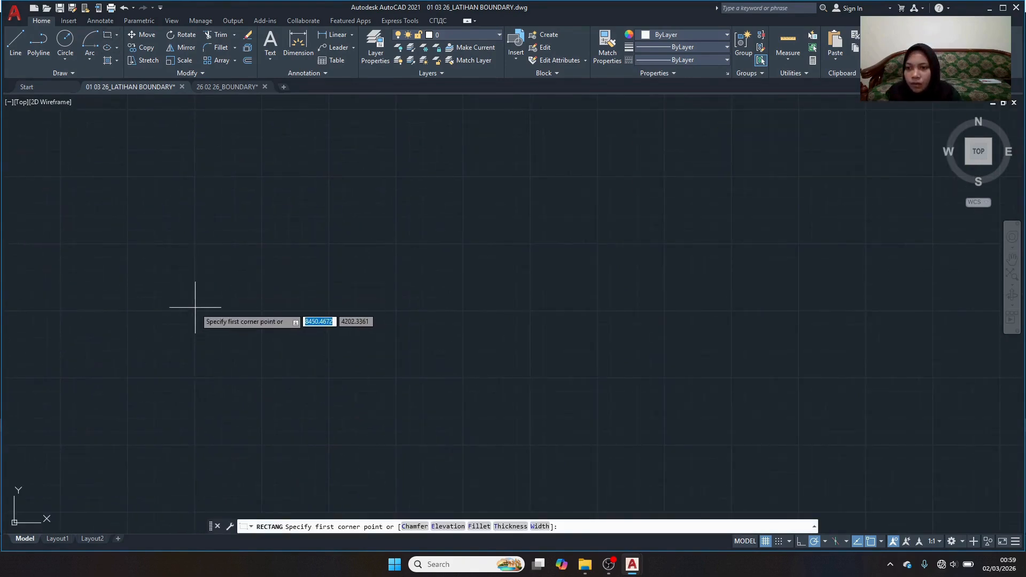
click(195, 311)
text(@5,15)
key(Return)
Draw the separate door's 4 by 80 leaf upward from its frame's upper-right corner.
click(108, 35)
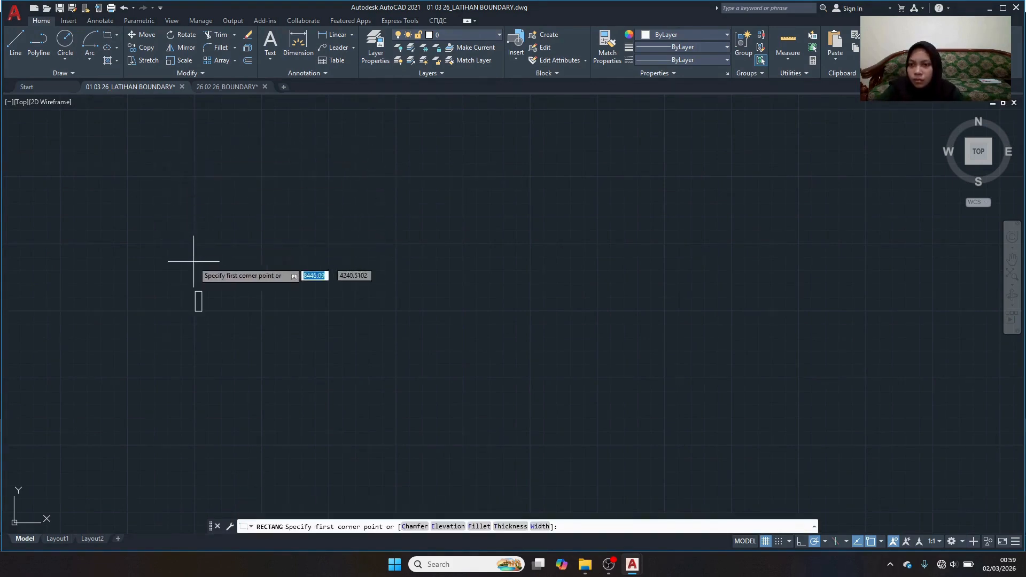
click(202, 292)
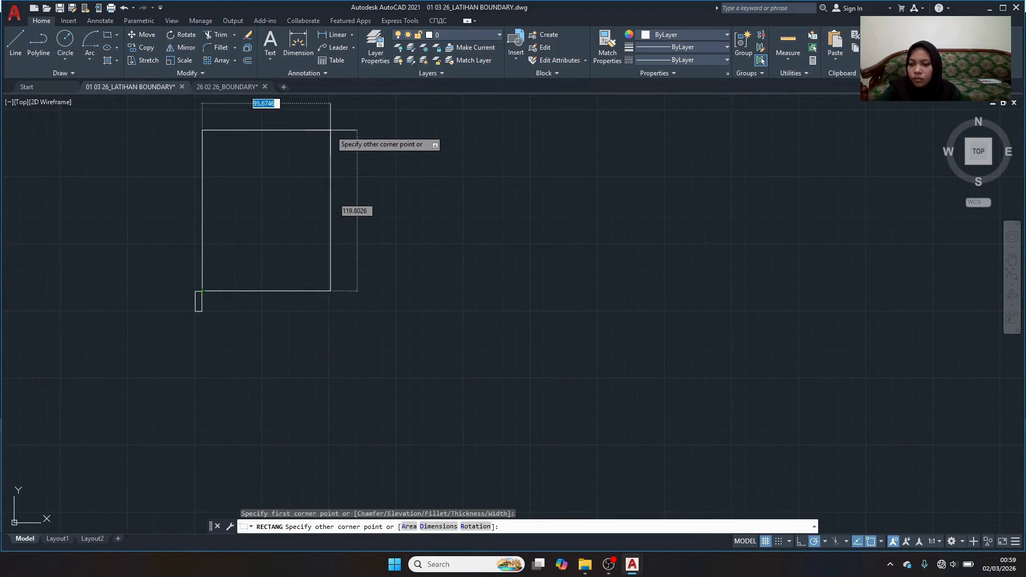
text(1)
key(BackSpace)
text(4,8)
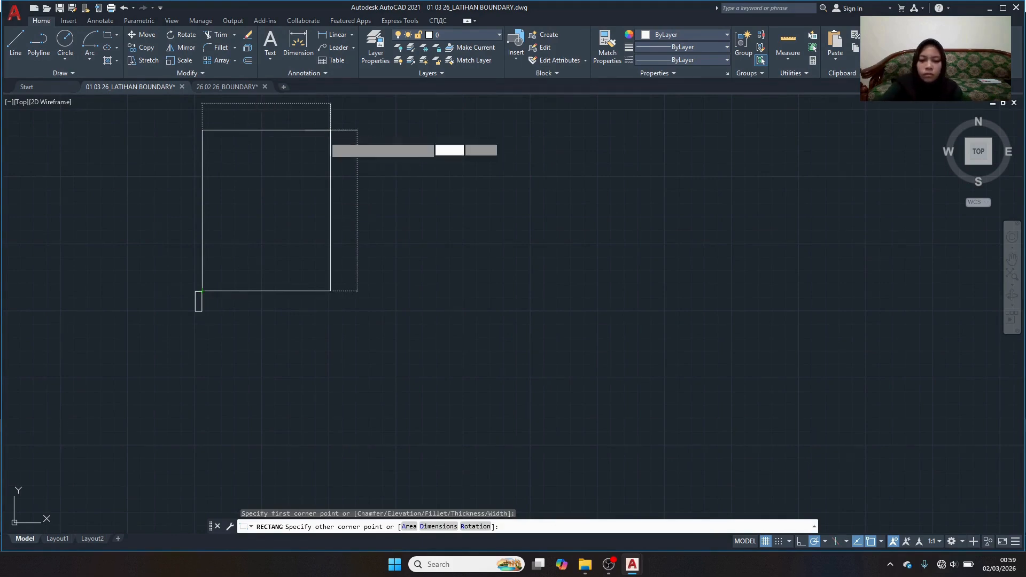
text(0)
key(Return)
click(200, 179)
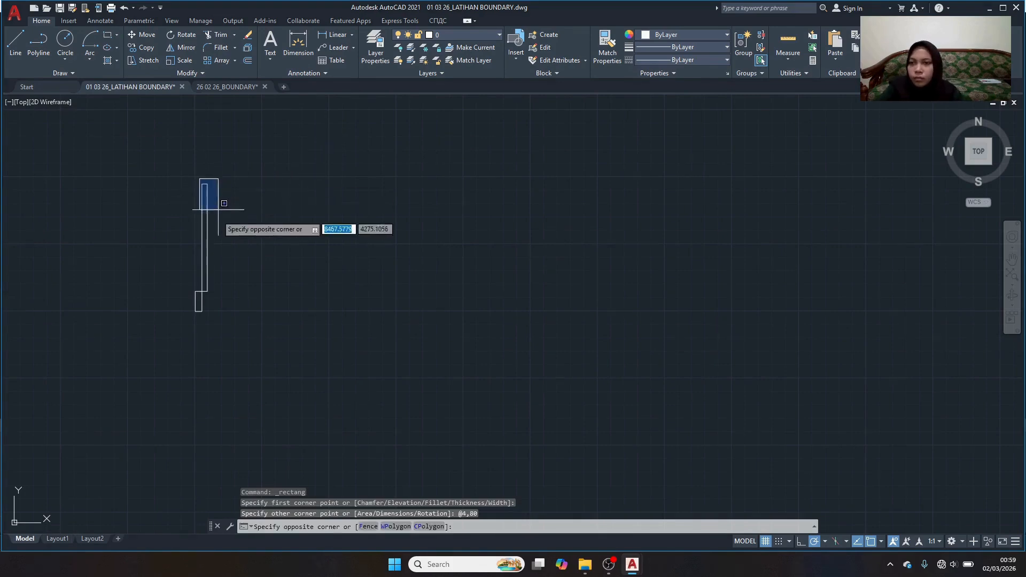
click(223, 297)
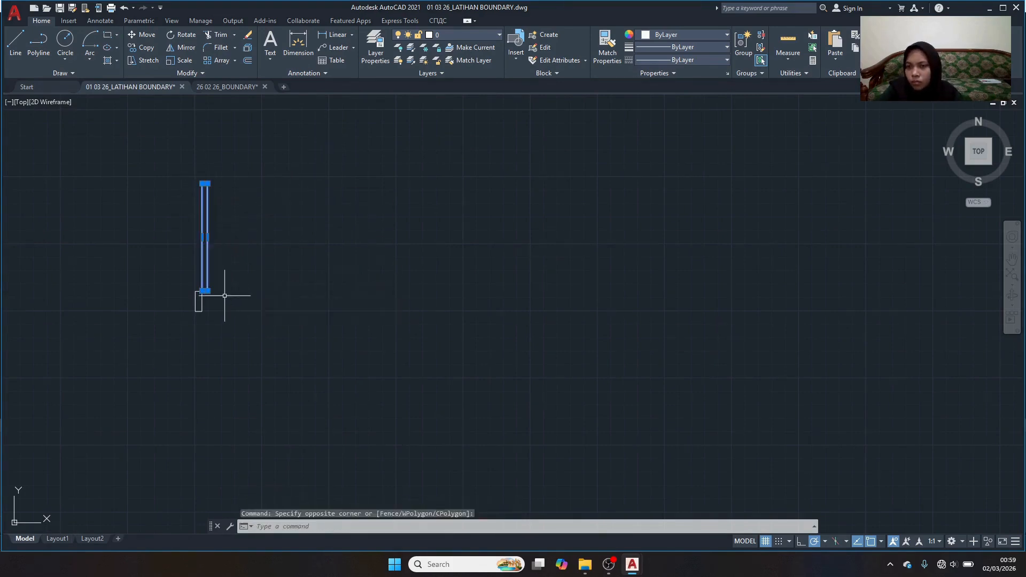
click(223, 298)
key(Escape)
key(Escape)
Draw an 80-unit line right from the separate door frame's lower-right corner and outline a 5 by 15 closing frame at its end.
click(17, 57)
click(202, 311)
text(80)
key(Return)
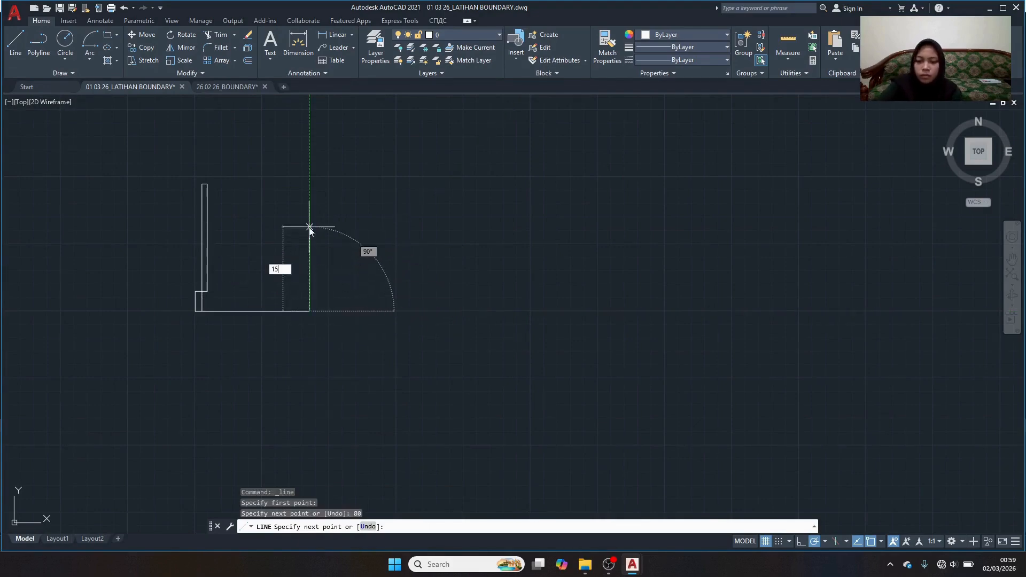
text(15)
key(Return)
key(Return)
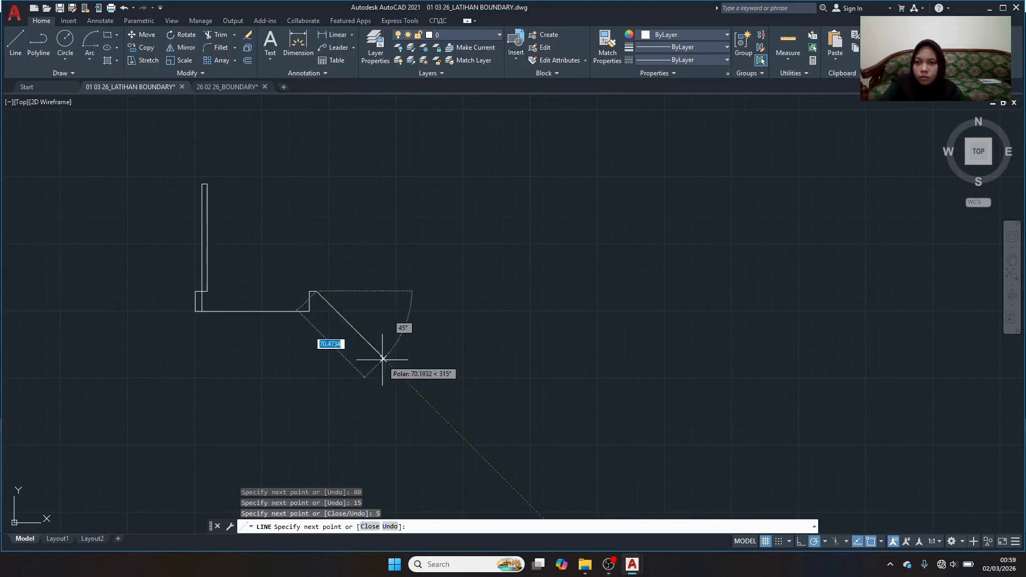
text(15)
key(Return)
text(5)
key(Return)
key(Return)
Add the separate door's clockwise swing arc from the leaf's upper-right corner to the closing frame, centred on the hinge frame's upper-right corner.
click(88, 48)
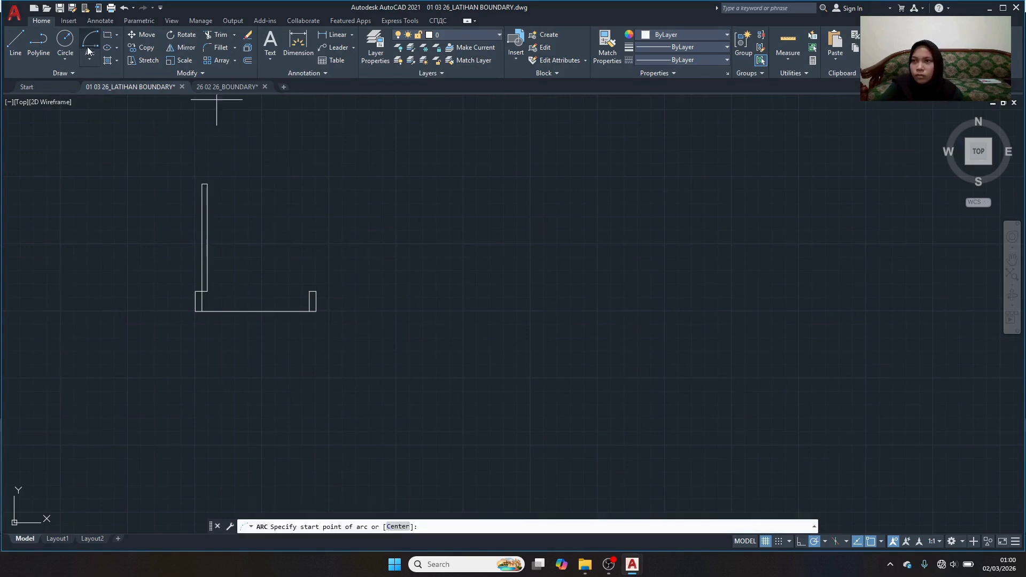
click(207, 184)
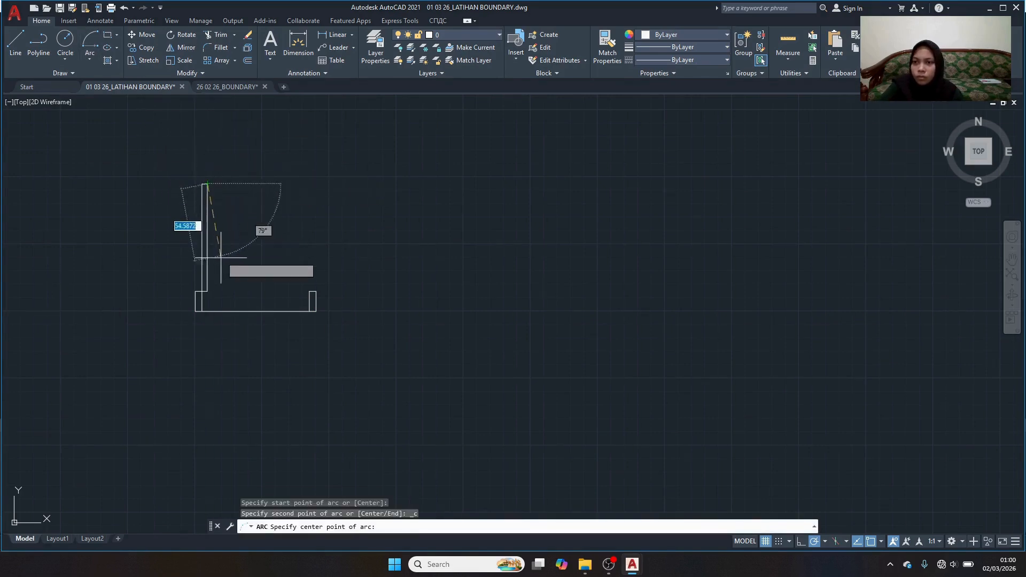
click(203, 291)
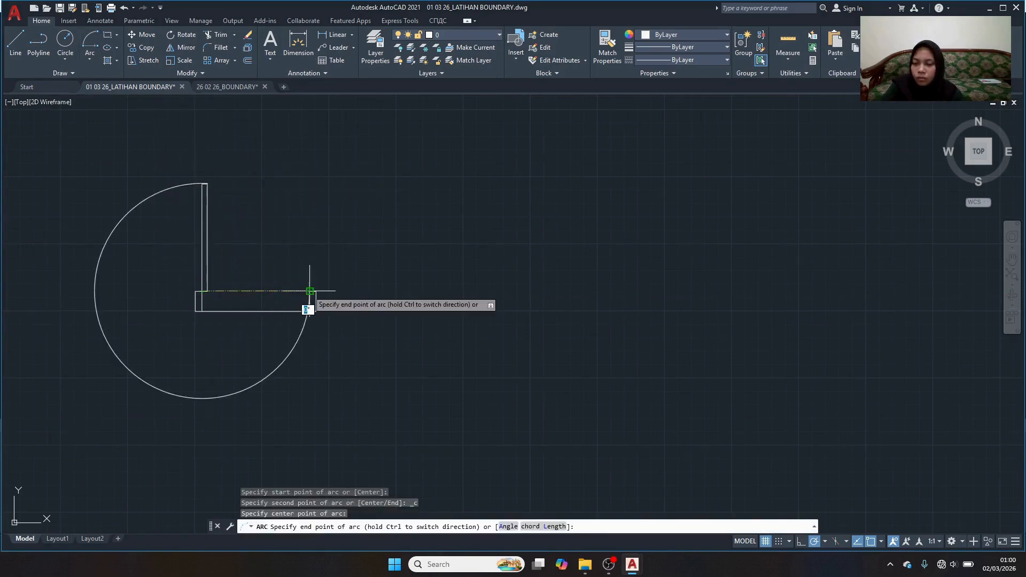
click(308, 292)
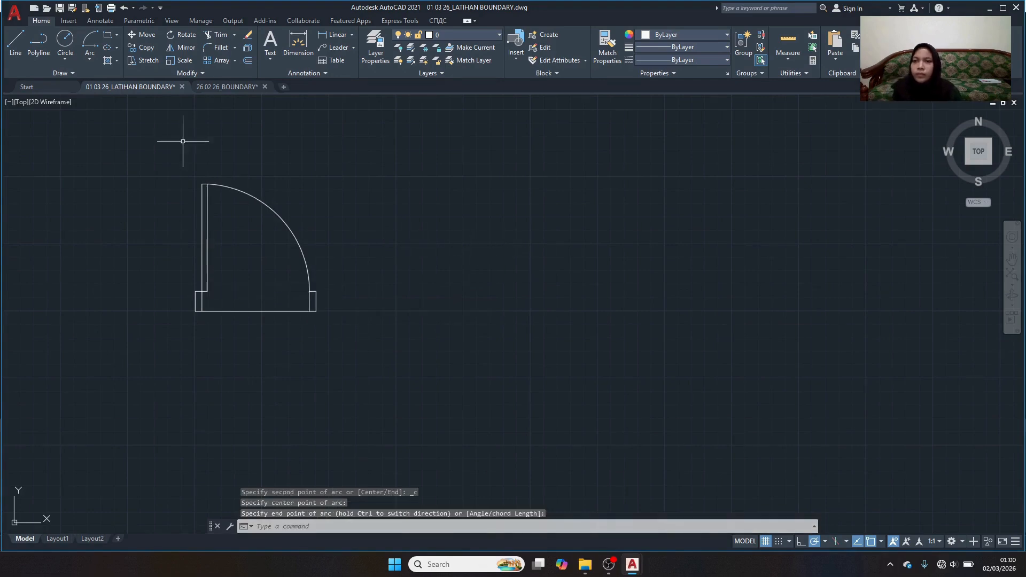
Mirror the separate door across a vertical line just left of its leaf, keeping the source door.
click(155, 156)
click(468, 398)
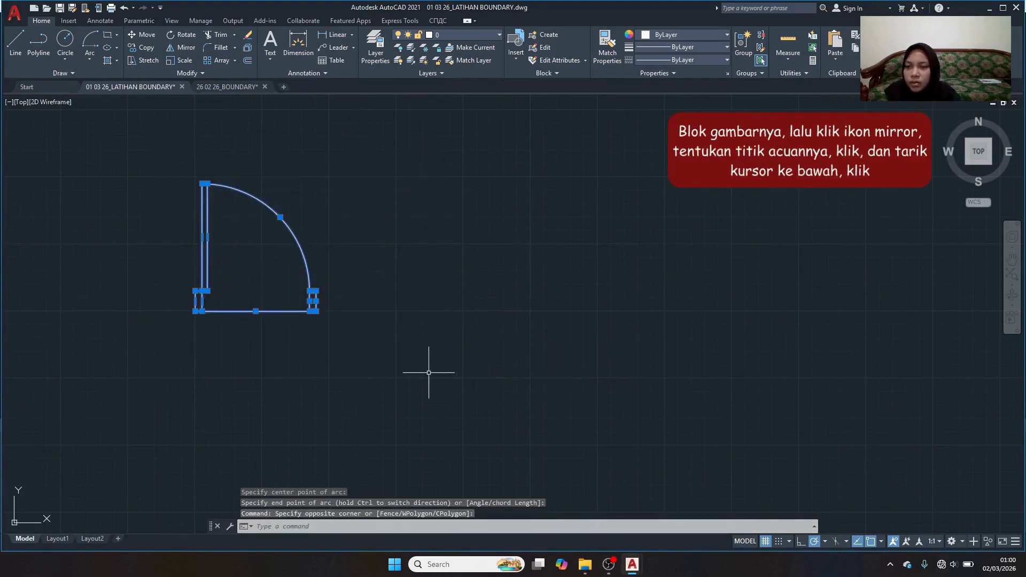
click(183, 47)
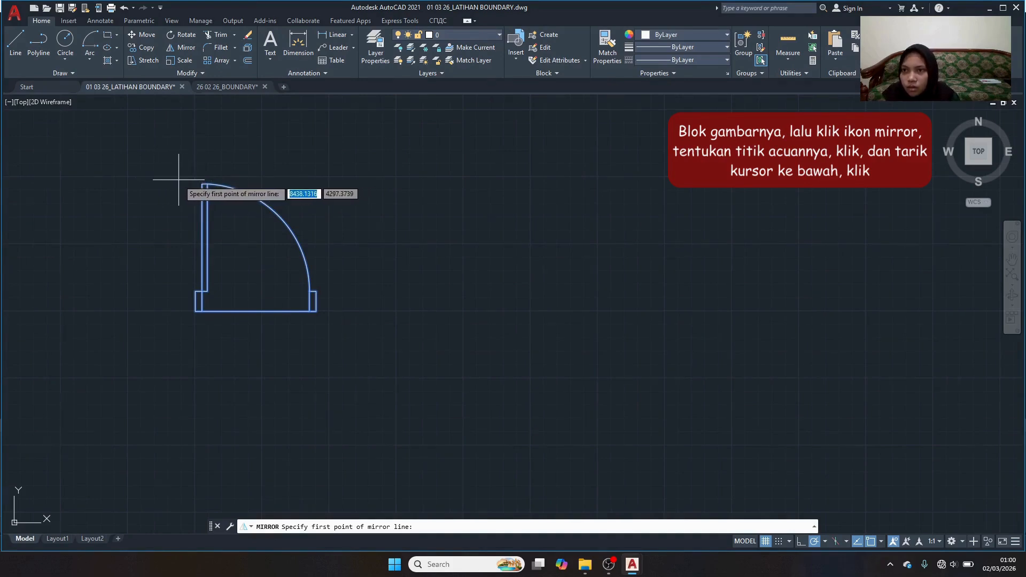
click(180, 177)
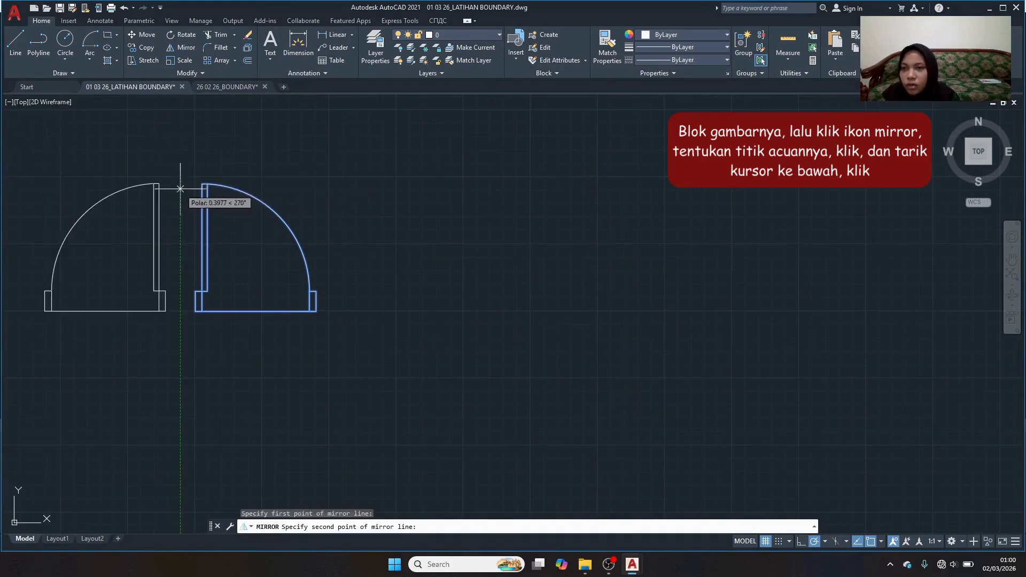
click(180, 343)
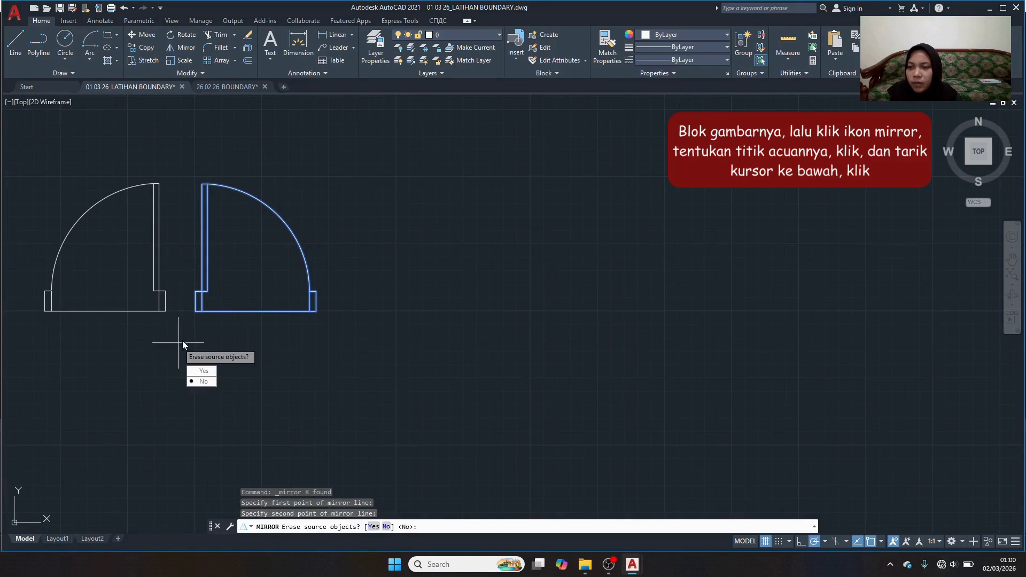
click(204, 381)
Mirror both separate doors downward across a horizontal line just below their frames, keeping the source doors.
middle_drag(200, 150, 282, 177)
click(185, 48)
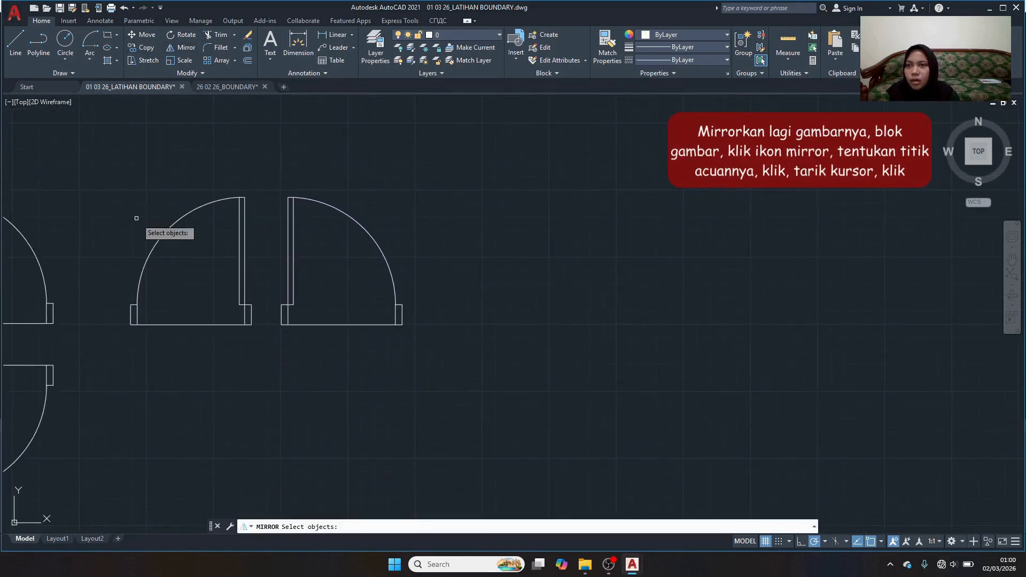
drag(99, 159, 398, 289)
click(109, 162)
click(499, 298)
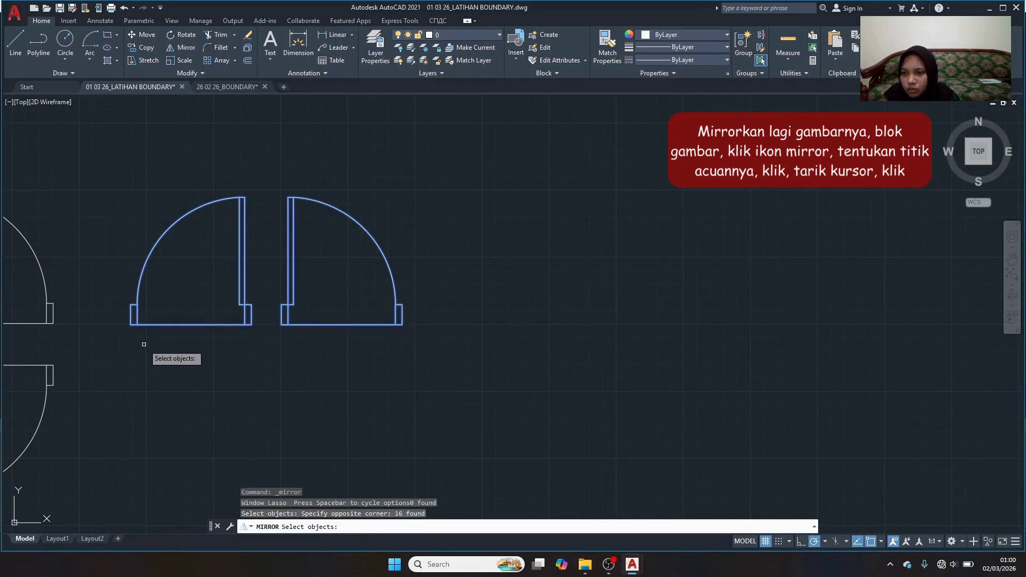
key(Return)
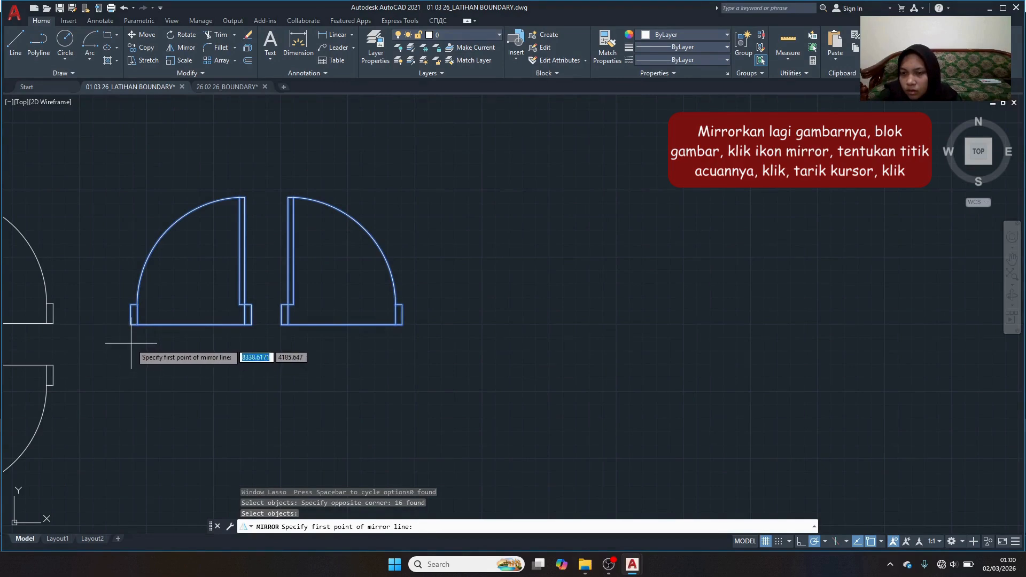
click(131, 341)
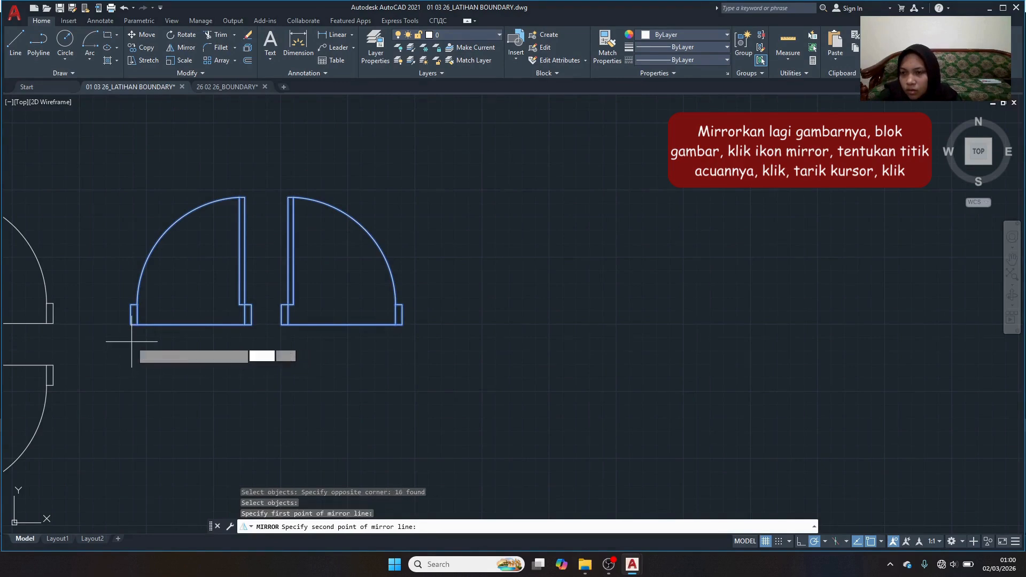
click(487, 342)
click(510, 381)
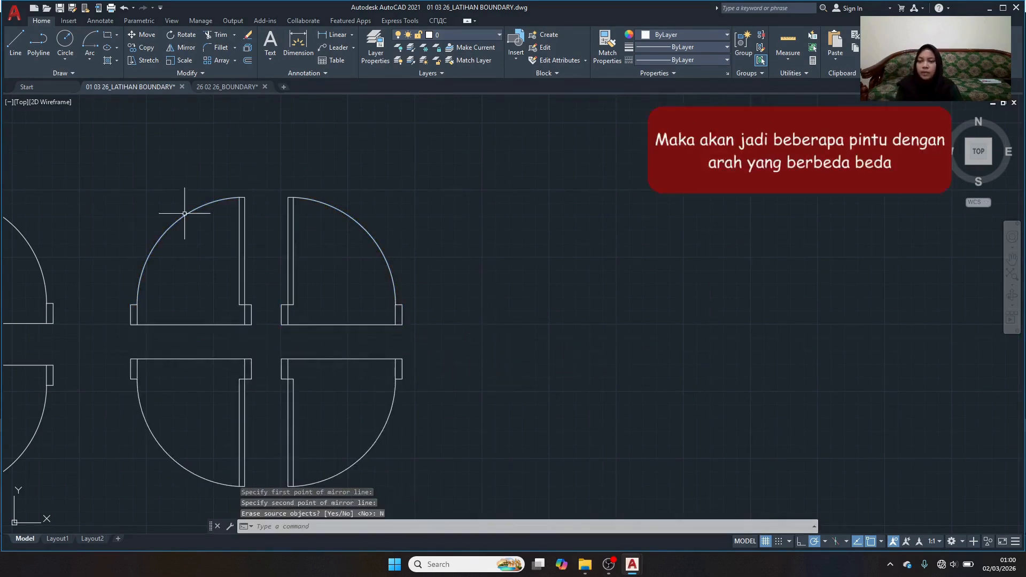
Draw an 80-unit horizontal line in an empty area of the drawing.
scroll(416, 361, down, 4)
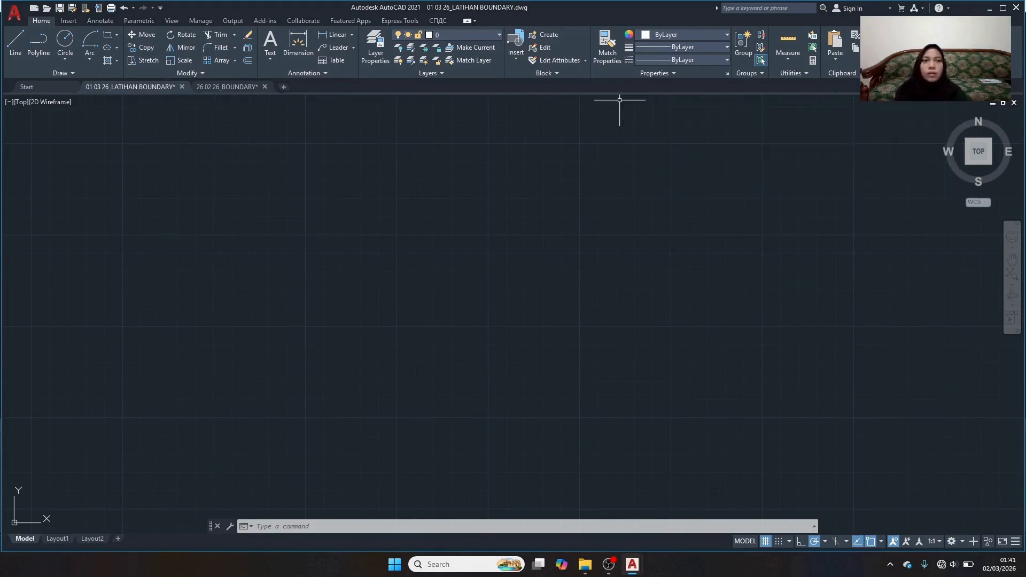
click(15, 59)
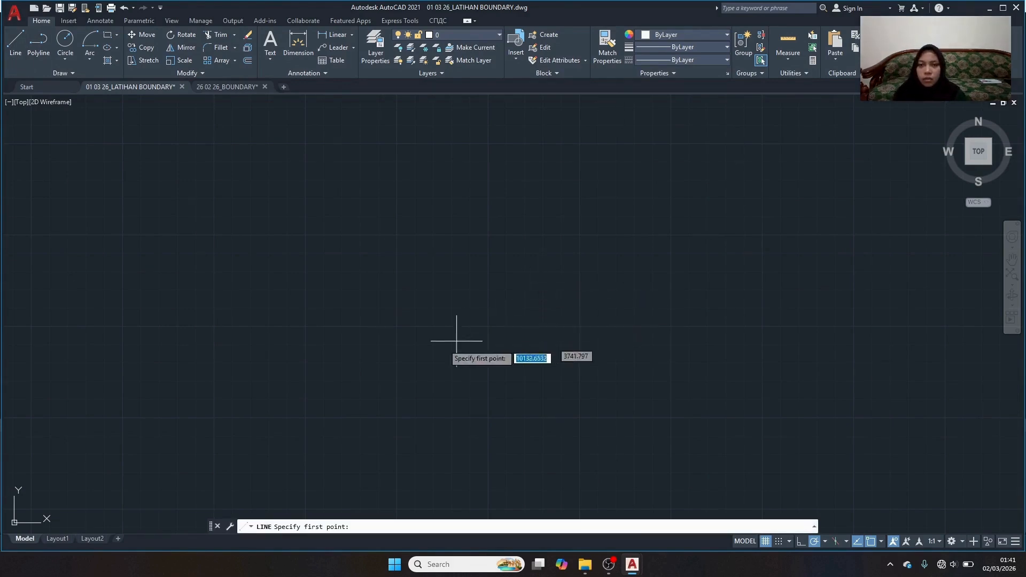
click(382, 373)
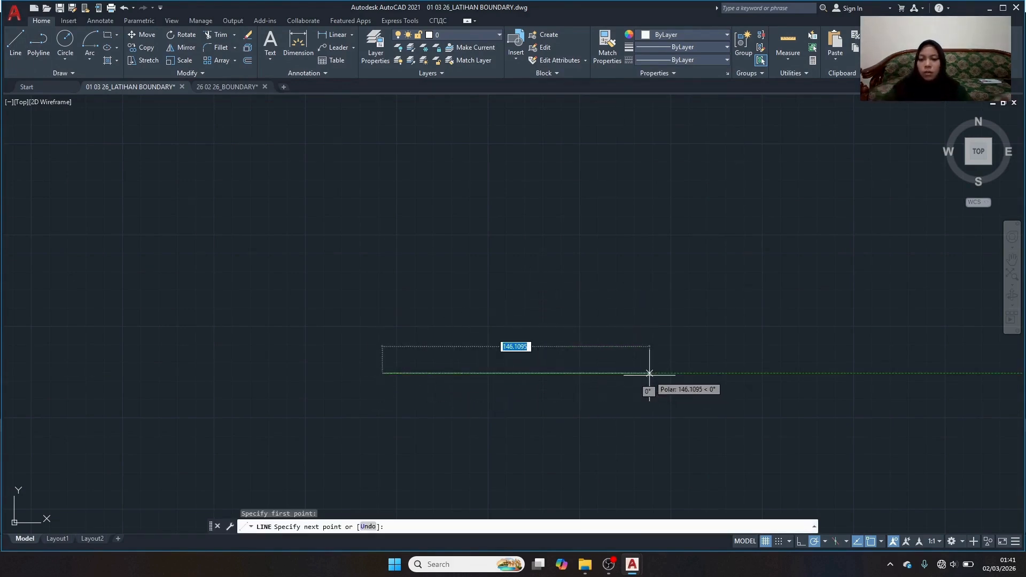
text(80)
key(Return)
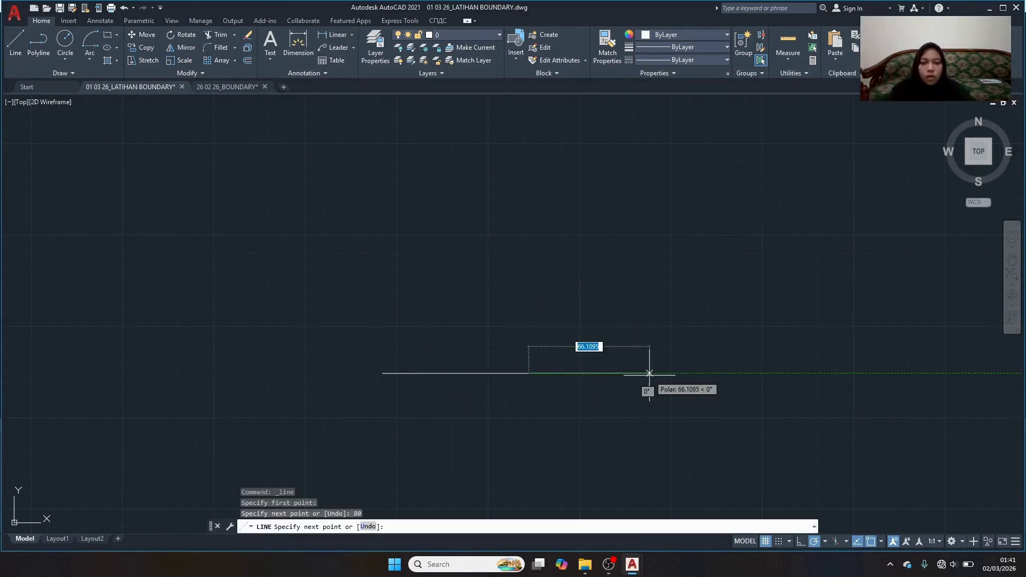
key(Return)
Draw a 35-unit horizontal line above the 80-unit line.
key(Return)
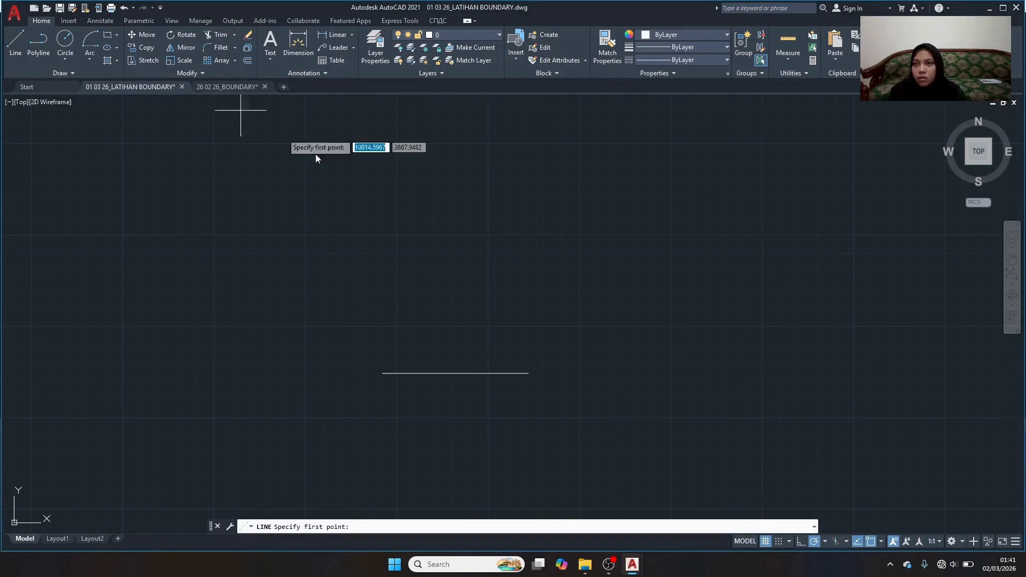
click(399, 232)
text(35)
key(Return)
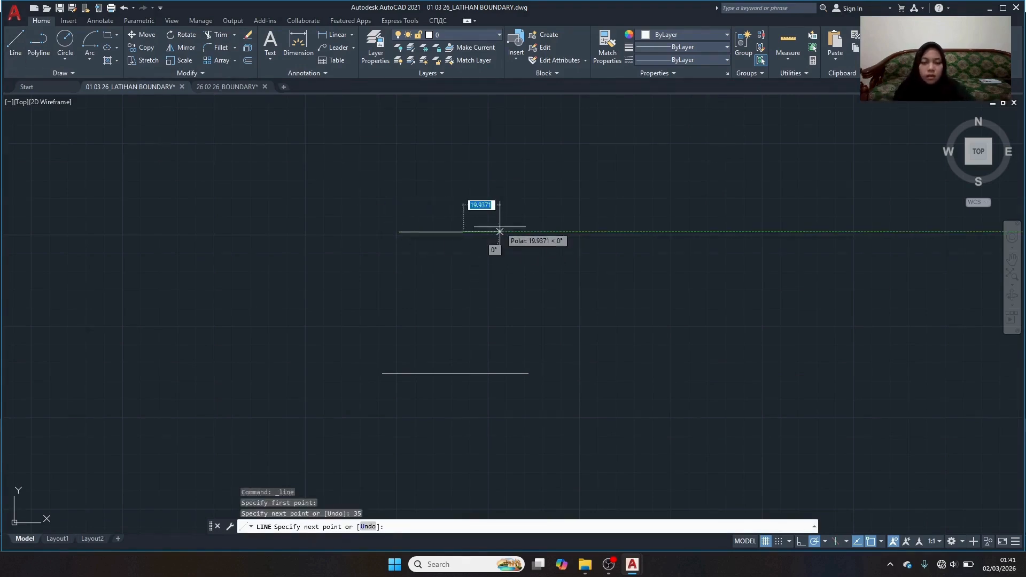
key(Return)
Move the 35-unit line by its midpoint onto the midpoint of the 80-unit line.
click(390, 234)
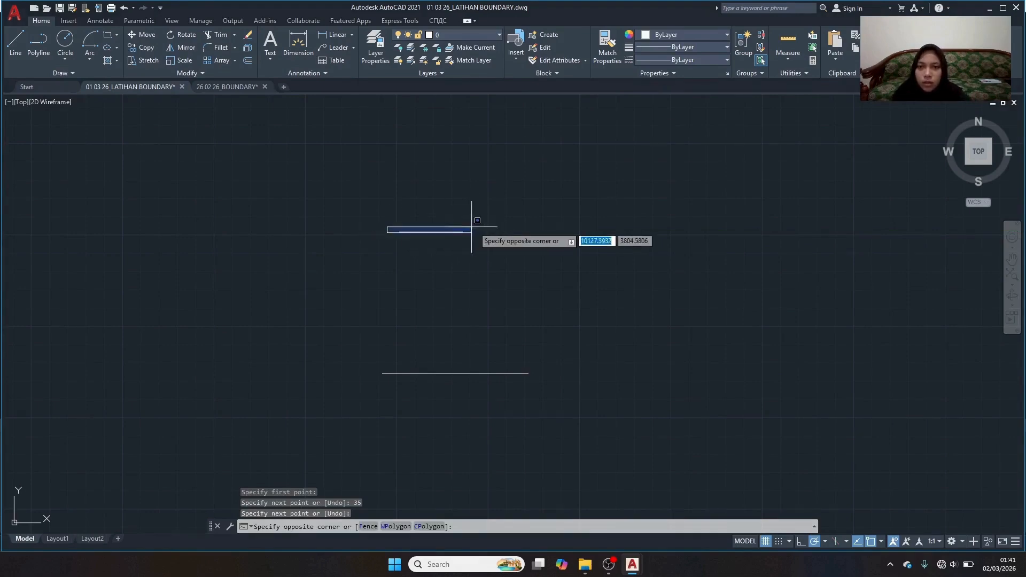
click(505, 228)
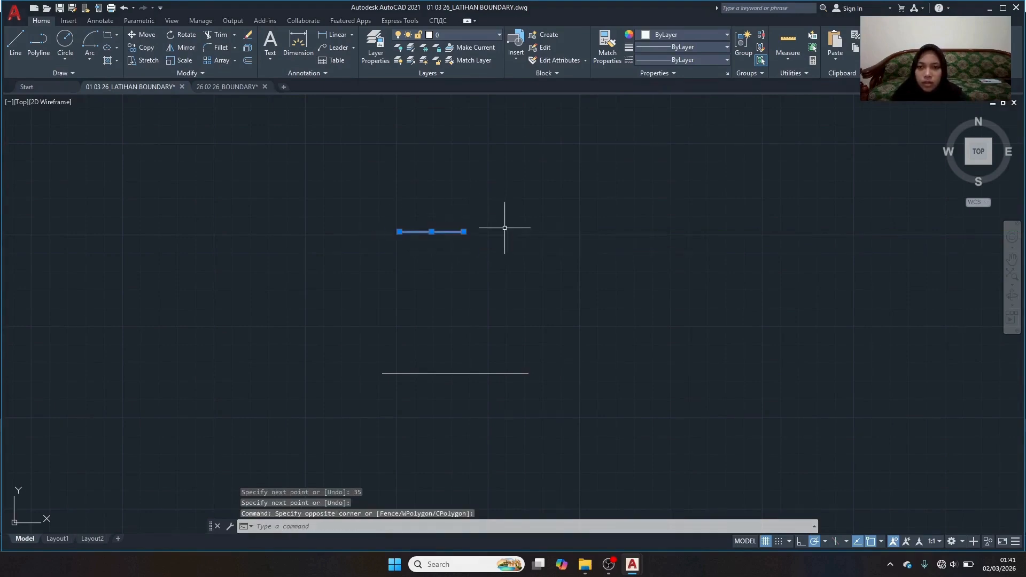
click(432, 232)
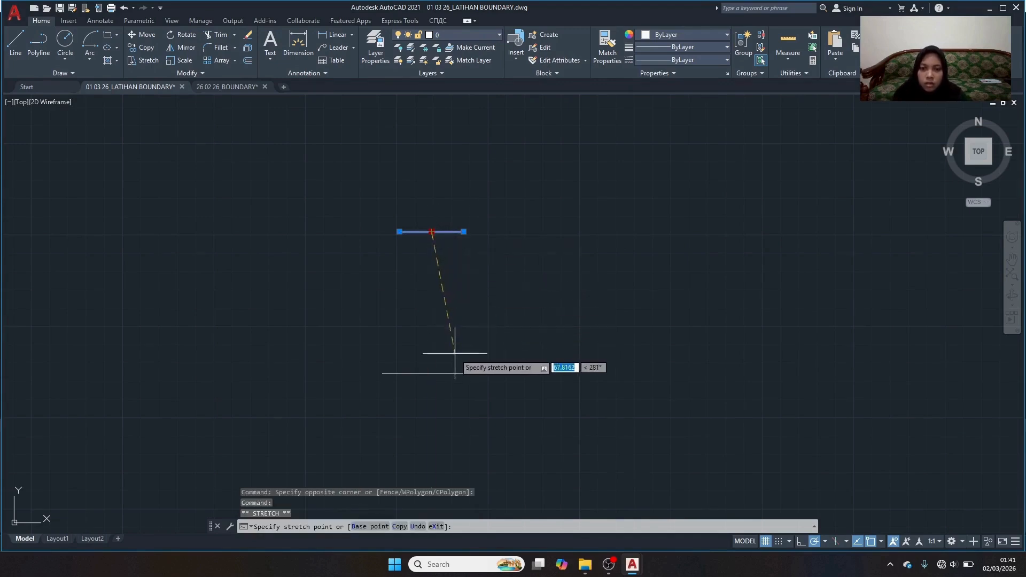
click(455, 372)
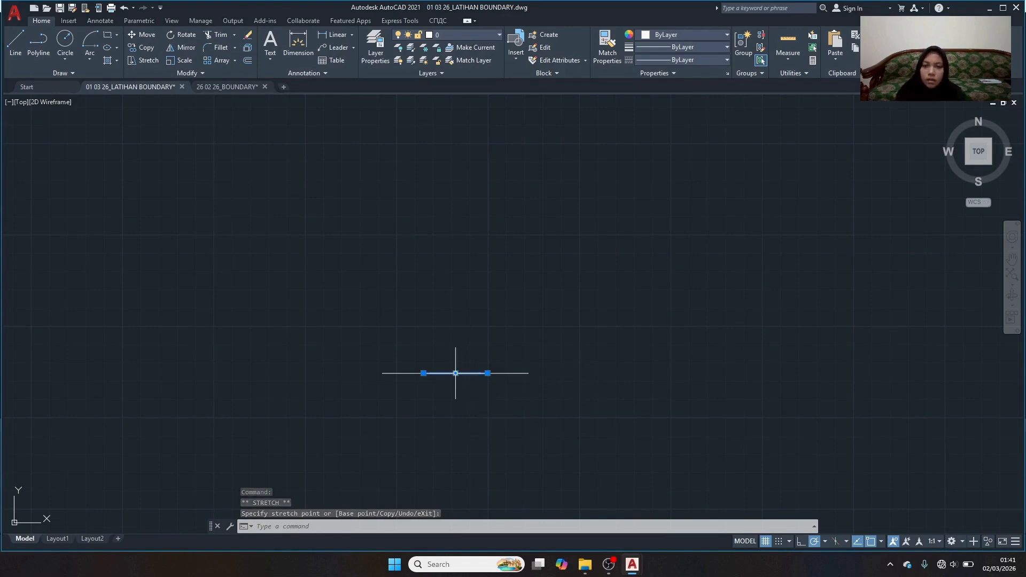
Move the 35-unit line straight up by 90 units from the 80-unit line's midpoint.
right_click(457, 378)
click(491, 187)
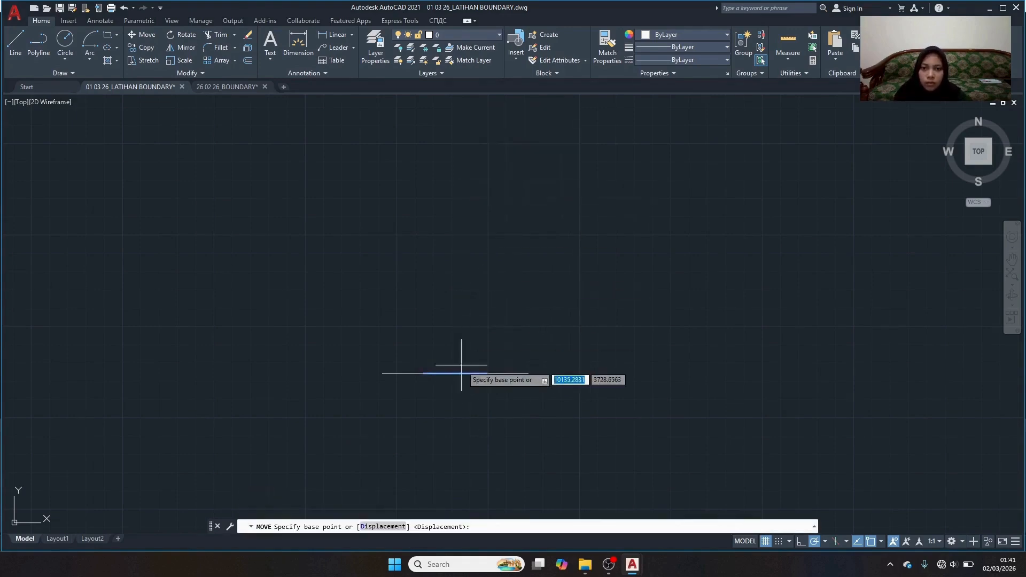
click(455, 373)
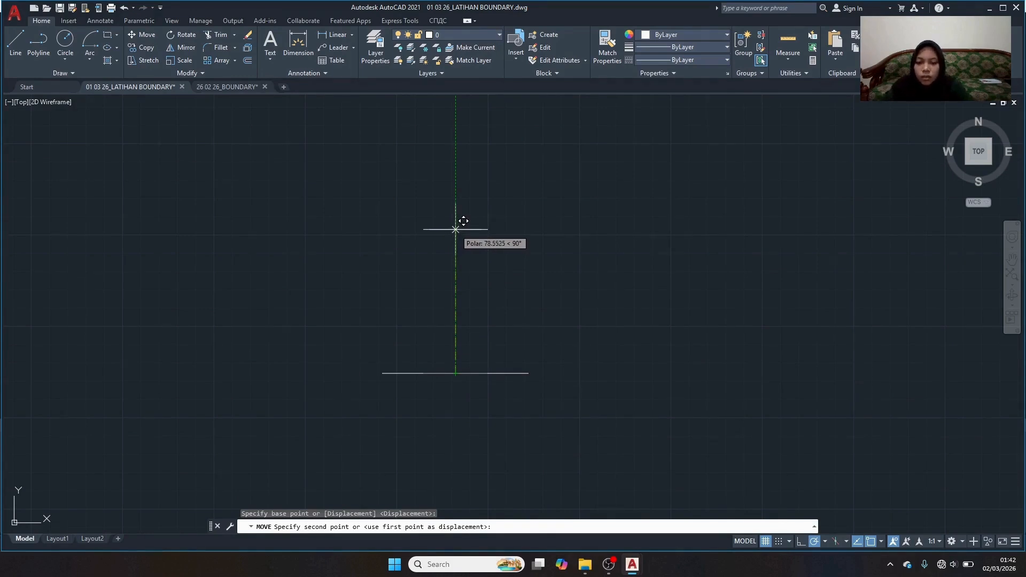
text(90)
key(Return)
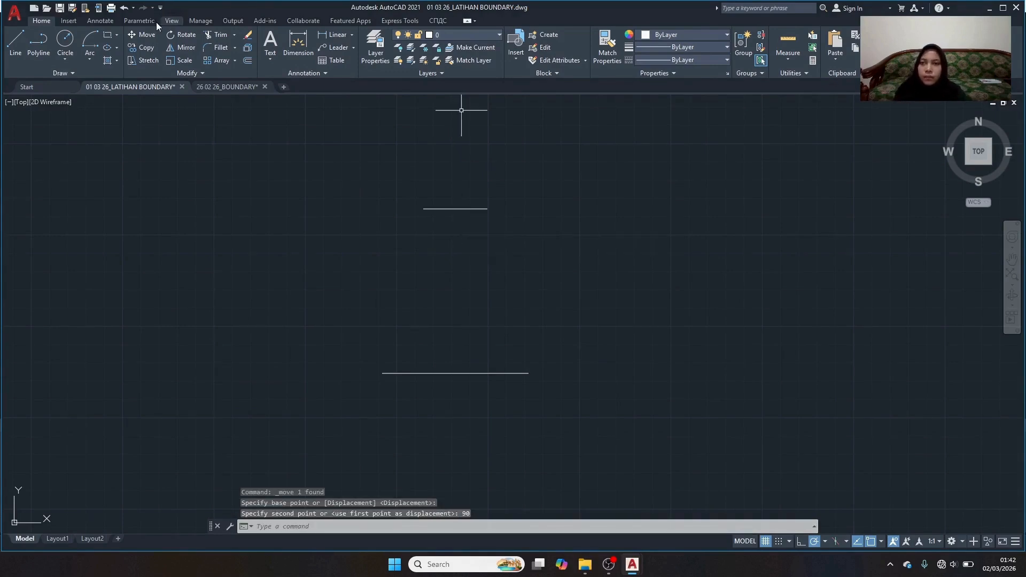
Connect the left and right ends of the 35-unit and 80-unit lines with slanted lines to form a trapezoid.
click(22, 65)
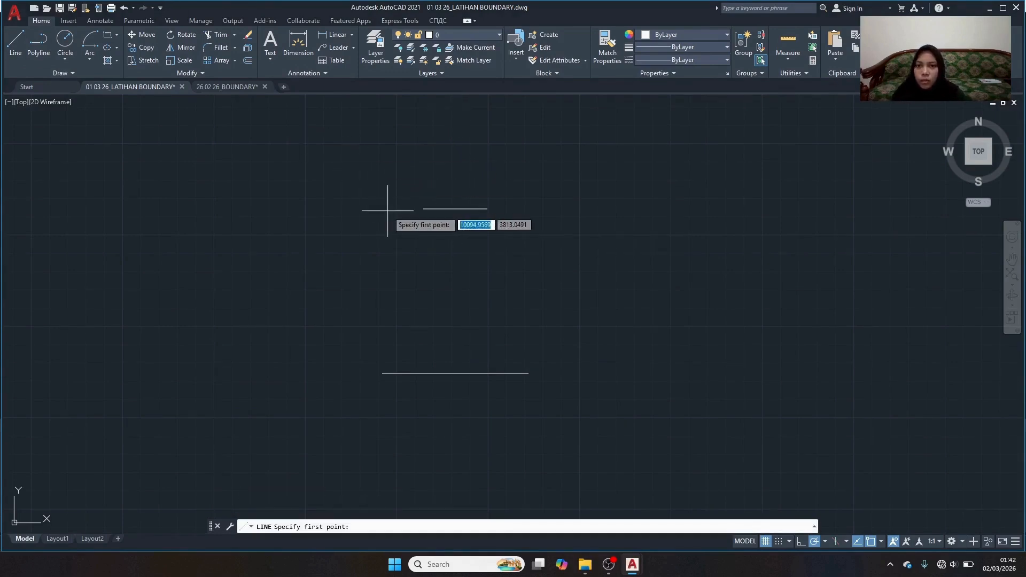
click(423, 208)
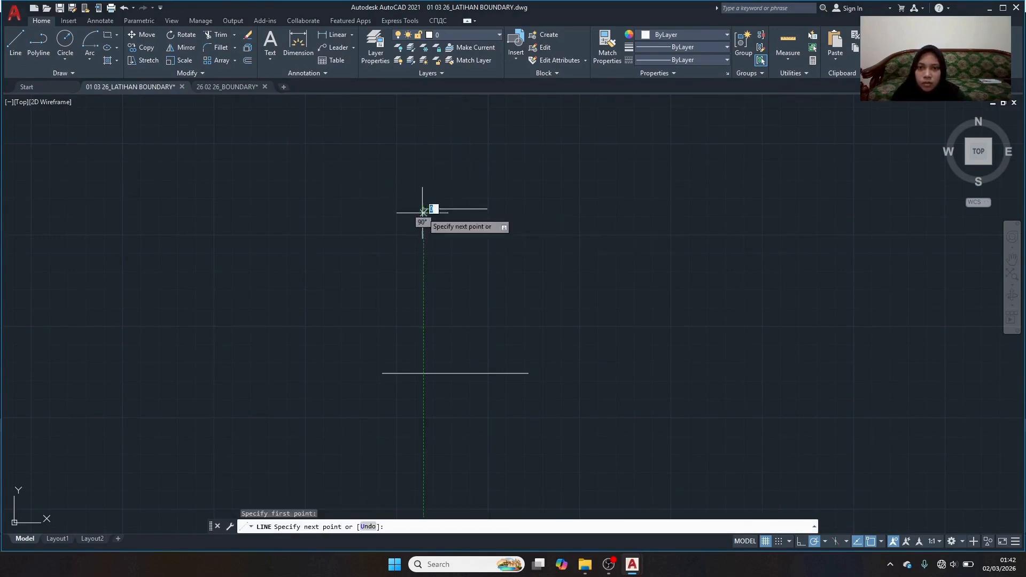
click(383, 373)
key(Return)
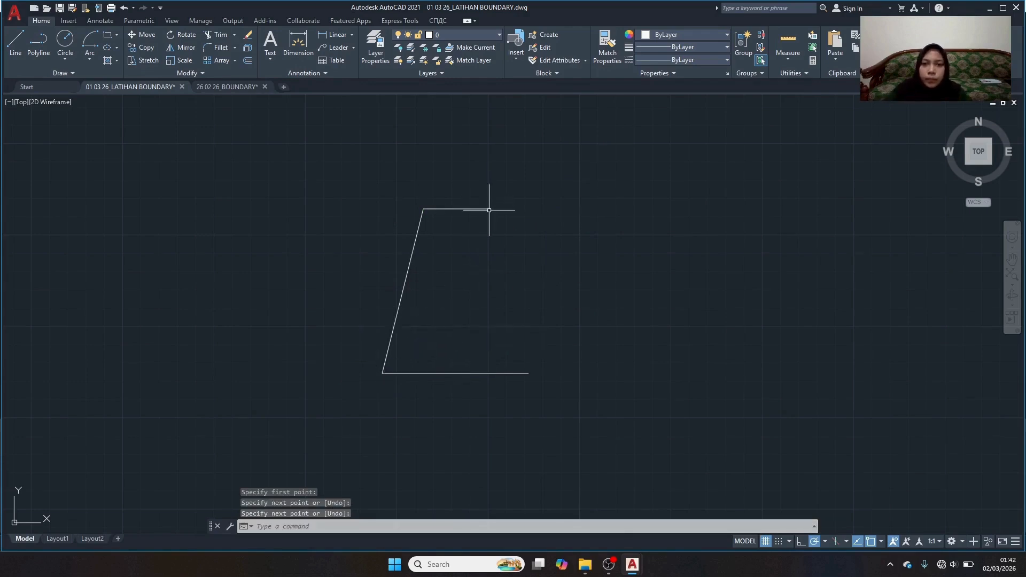
key(Return)
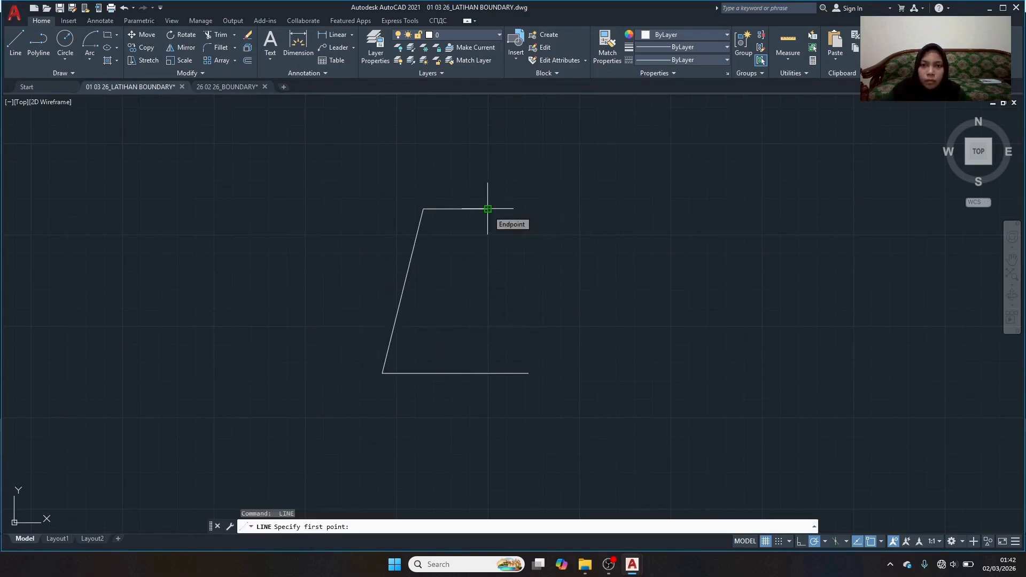
click(488, 209)
click(528, 373)
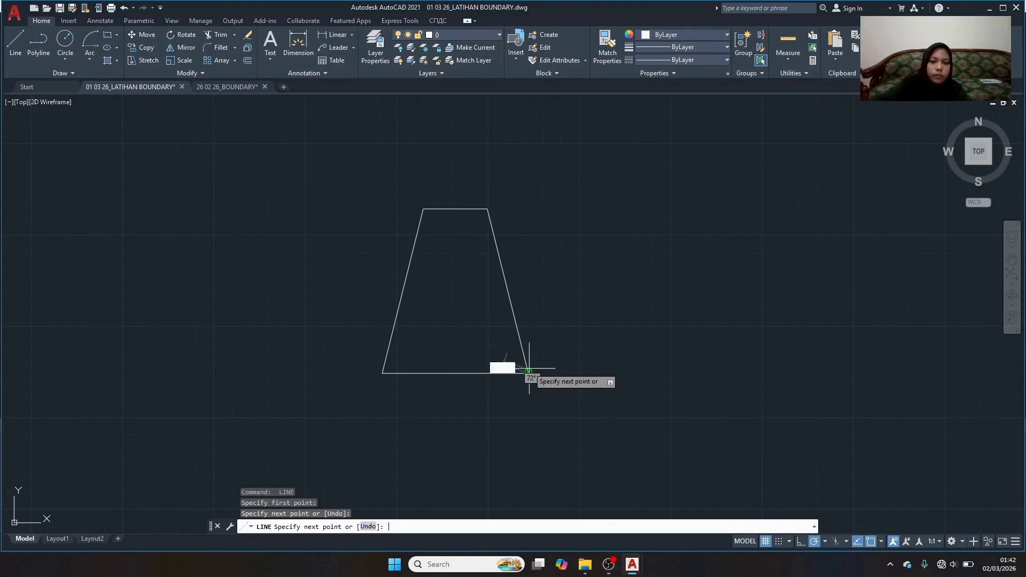
key(Return)
Outline an 80 by 20 rectangular base below the trapezoid, starting from its lower-left corner.
click(21, 63)
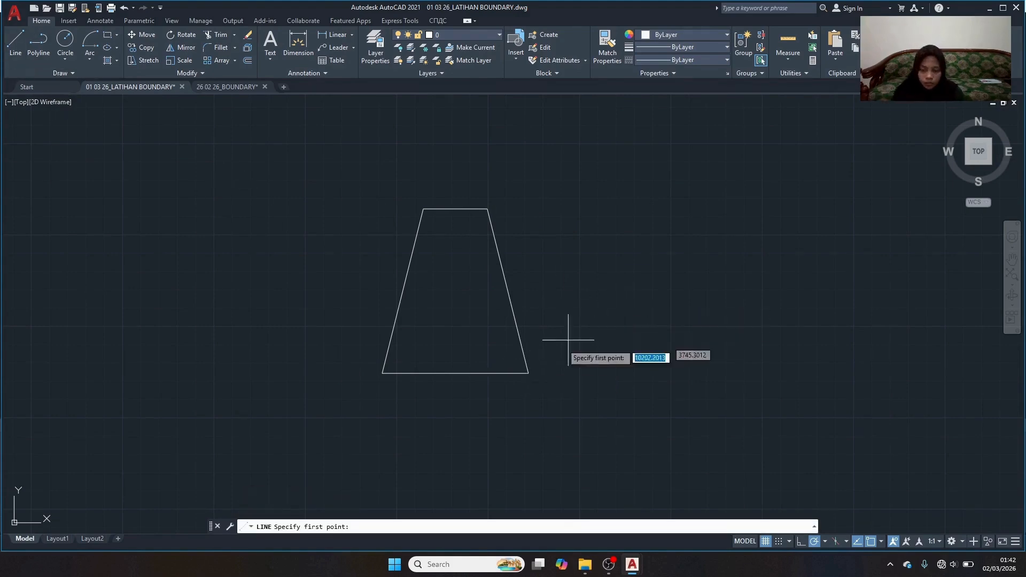
click(383, 373)
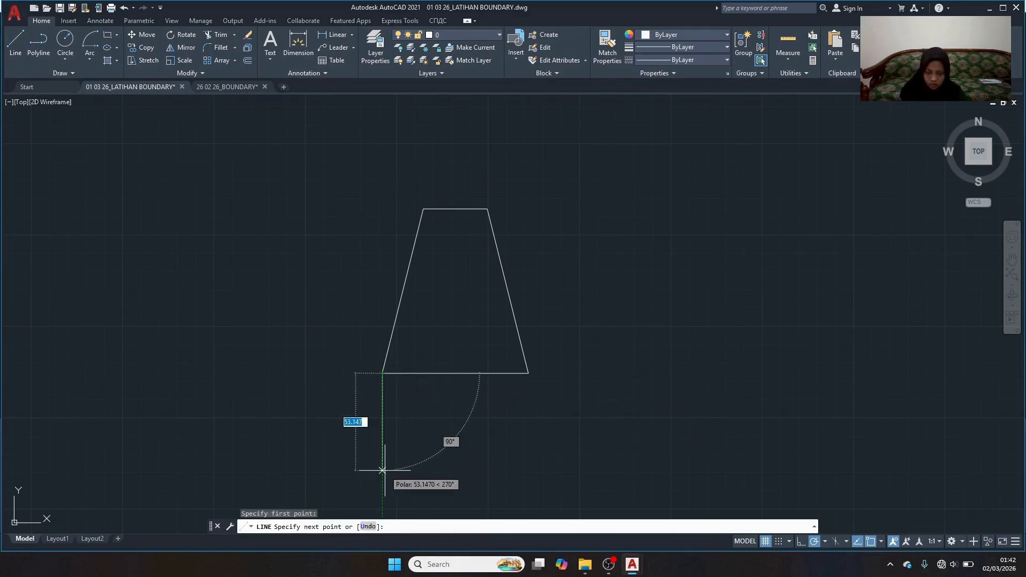
text(20)
key(Return)
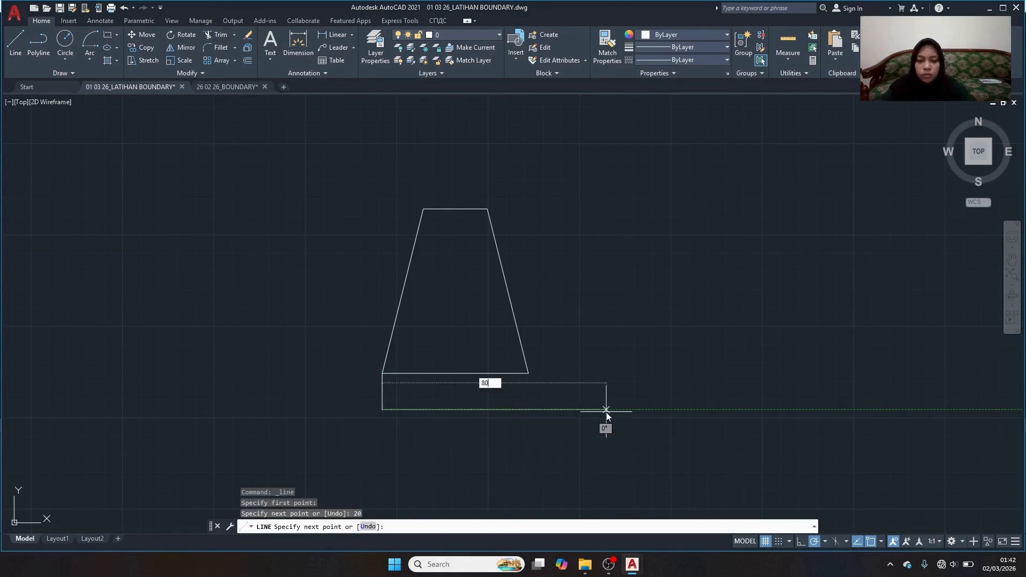
text(80)
key(Return)
text(20)
key(Return)
key(Return)
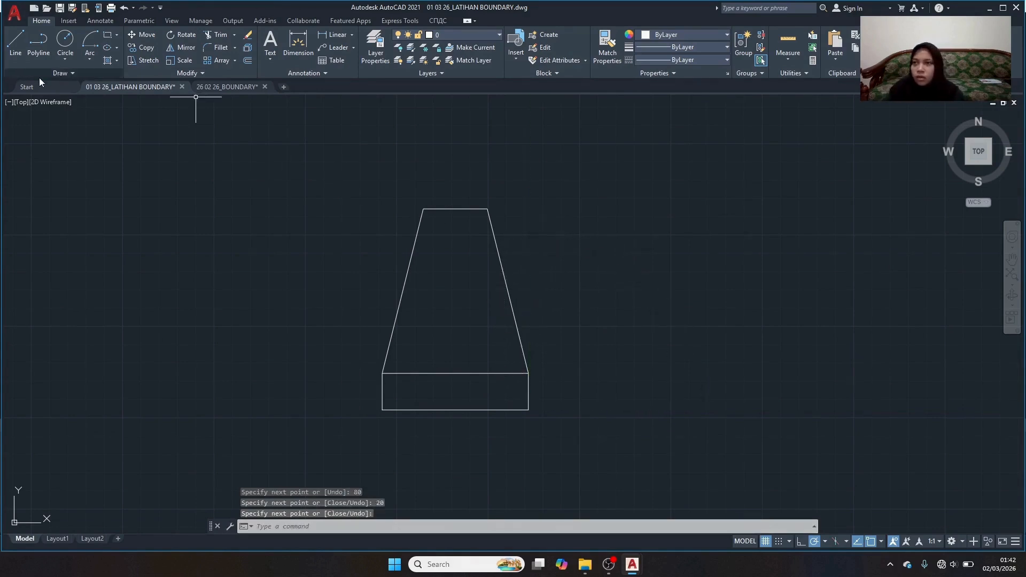
Draw a horizontal line across the rectangular base, 5 units above its bottom edge.
click(15, 49)
scroll(460, 300, down, 3)
scroll(465, 313, up, 5)
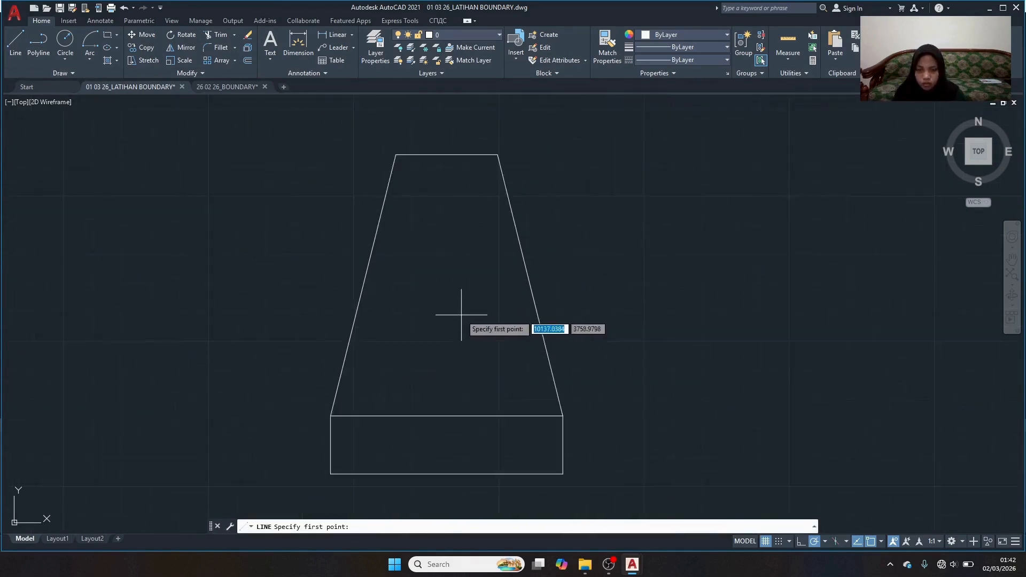
middle_drag(473, 385, 431, 244)
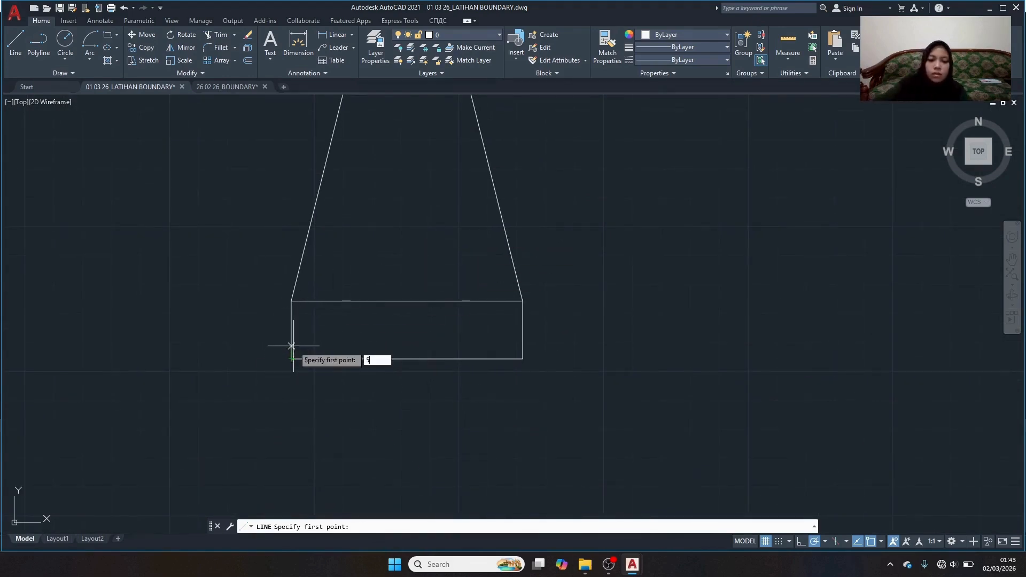
key(Return)
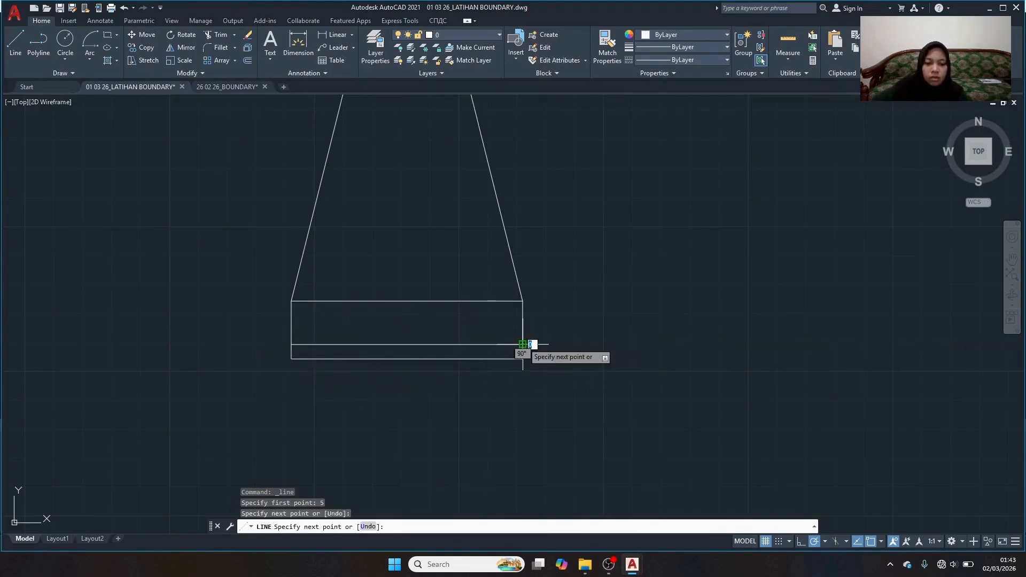
key(Return)
Draw the left, bottom and right sides of a 70 by 35 rectangle below the base, starting 35 units left of its bottom edge's midpoint.
click(20, 56)
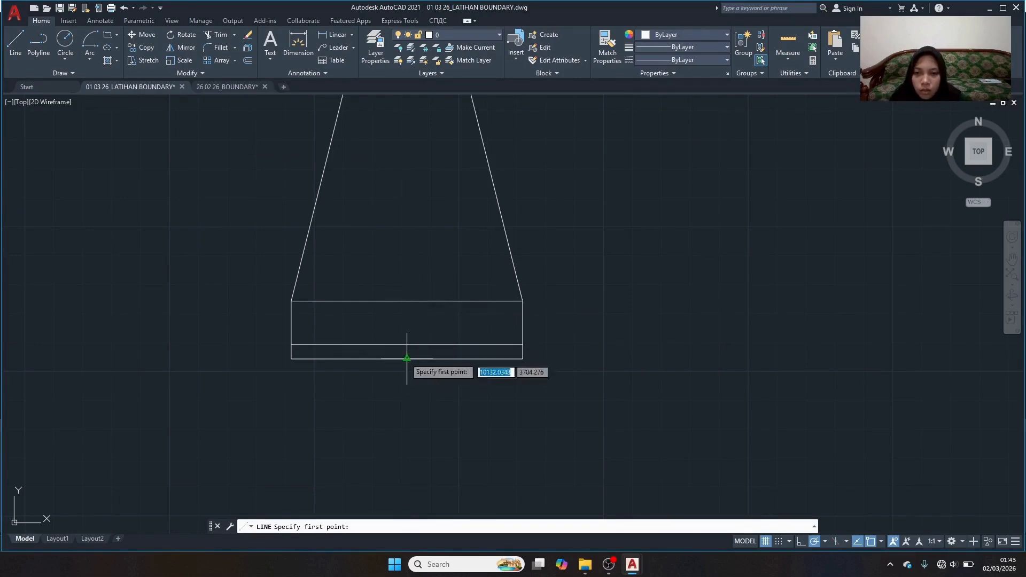
text(35)
key(Return)
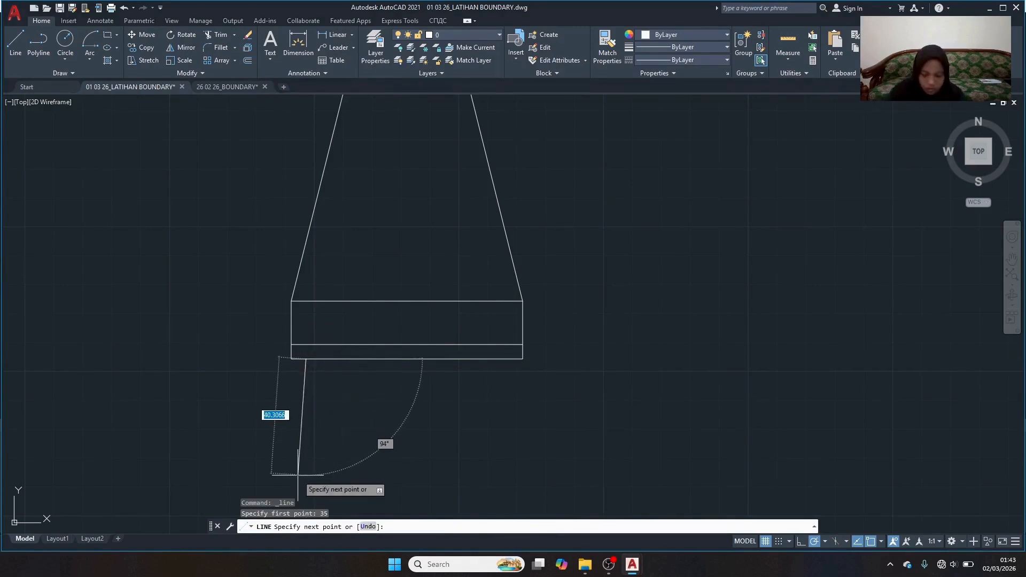
text(35)
key(Return)
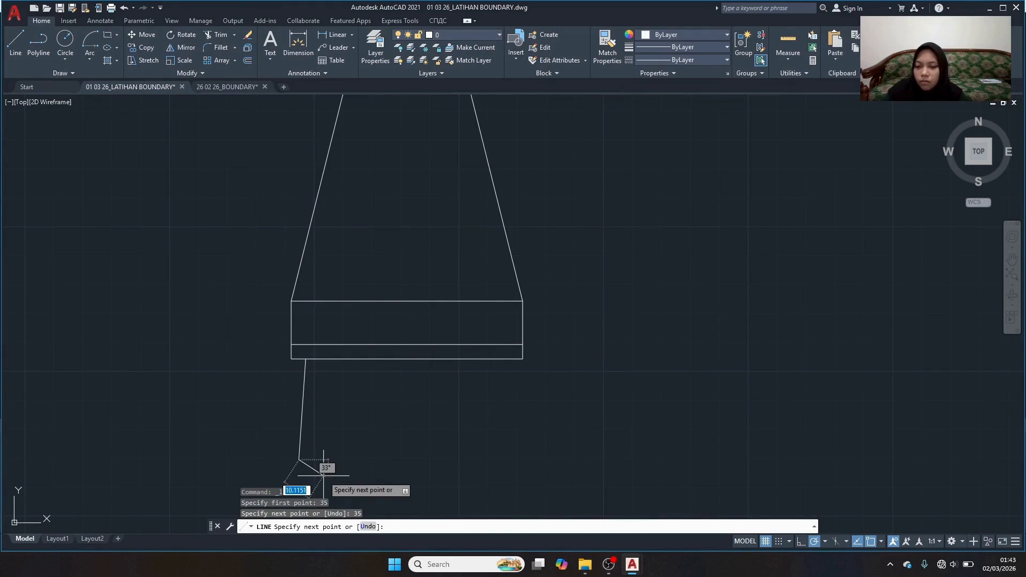
key(ctrl+z)
text(35)
key(Return)
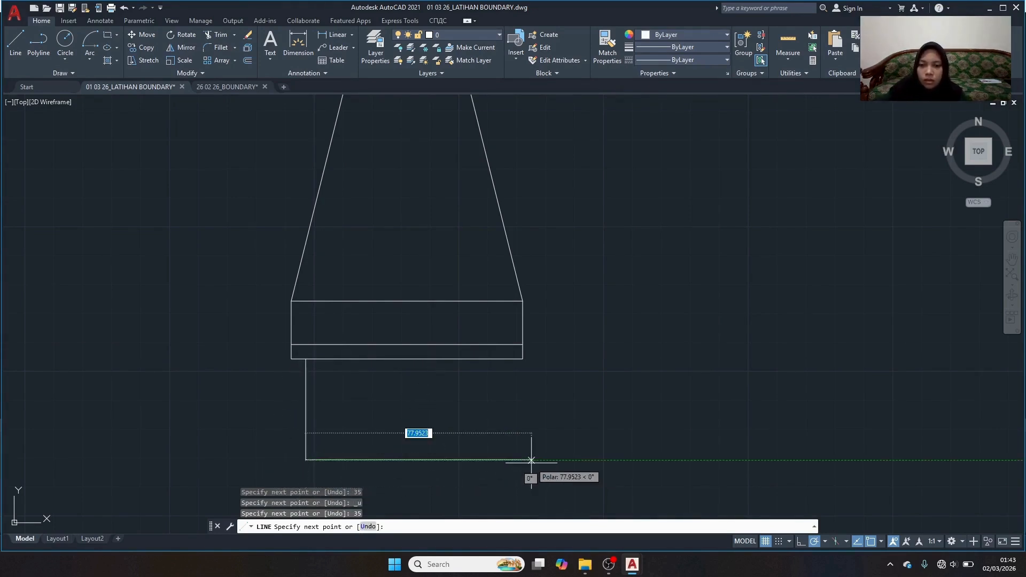
text(70)
key(Return)
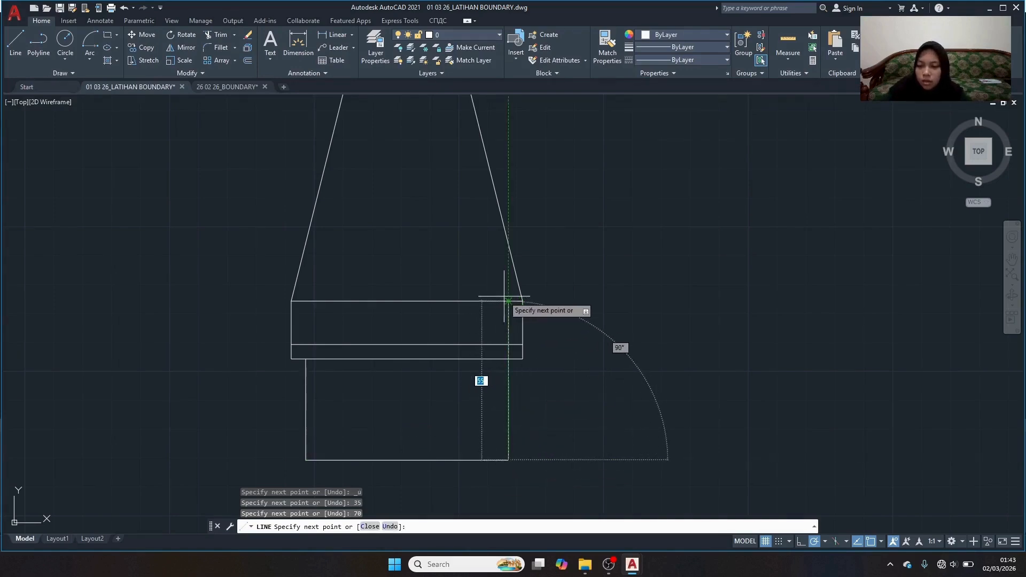
text(35)
key(Return)
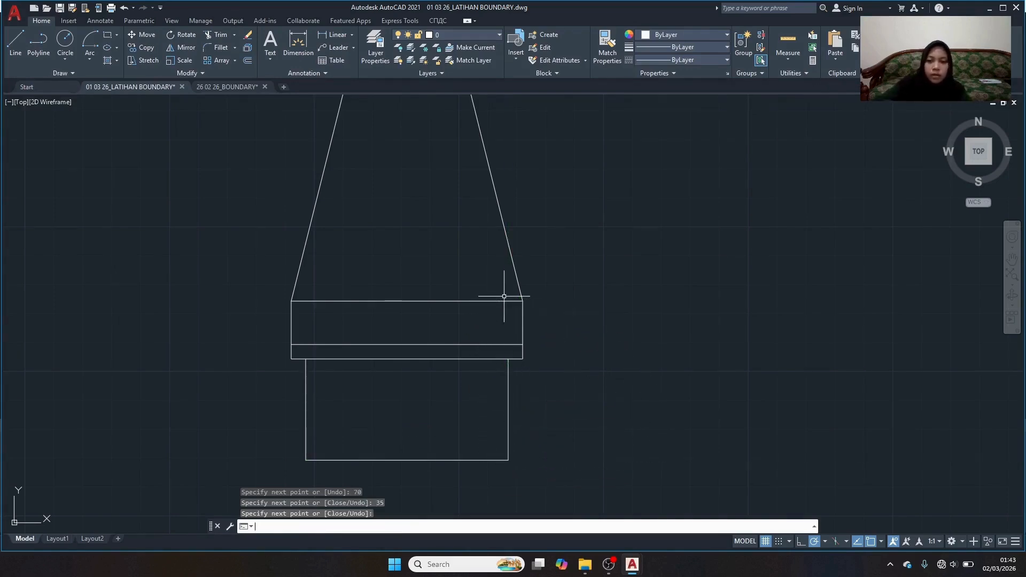
key(Return)
Draw a 20 by 15 compartment in the upper-left corner of the 70 by 35 rectangle.
click(16, 65)
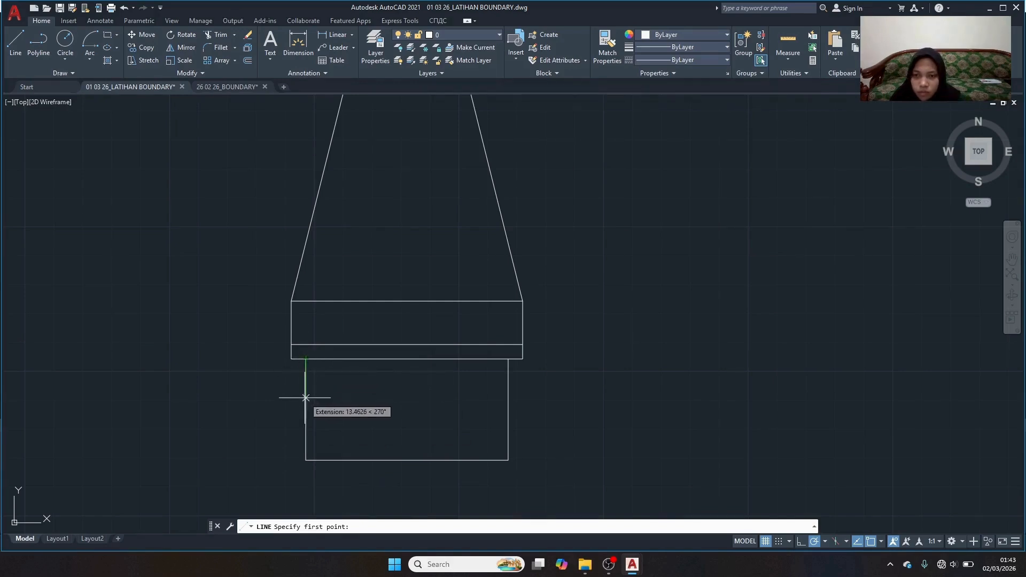
text(15)
key(Return)
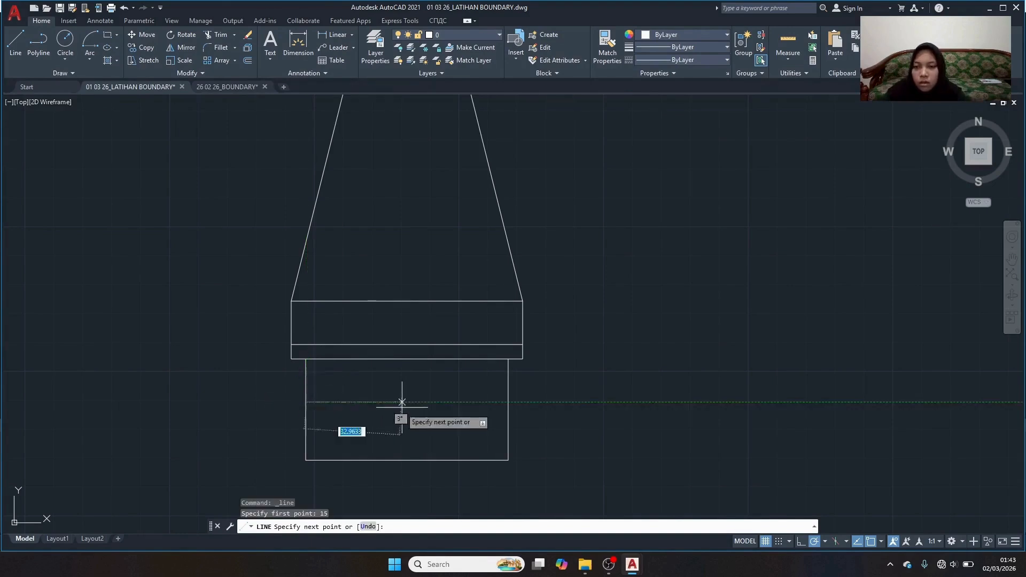
text(20)
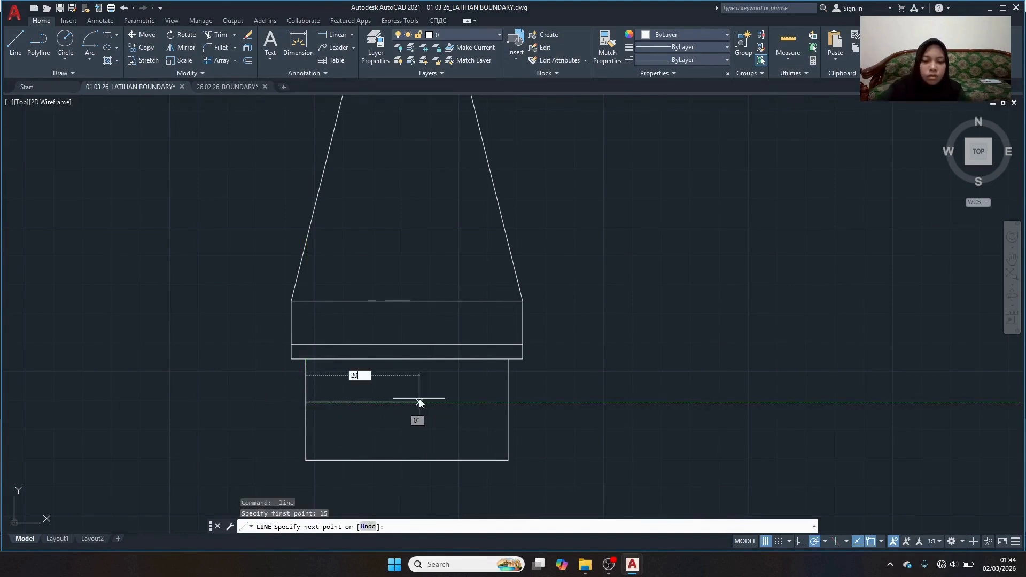
key(Return)
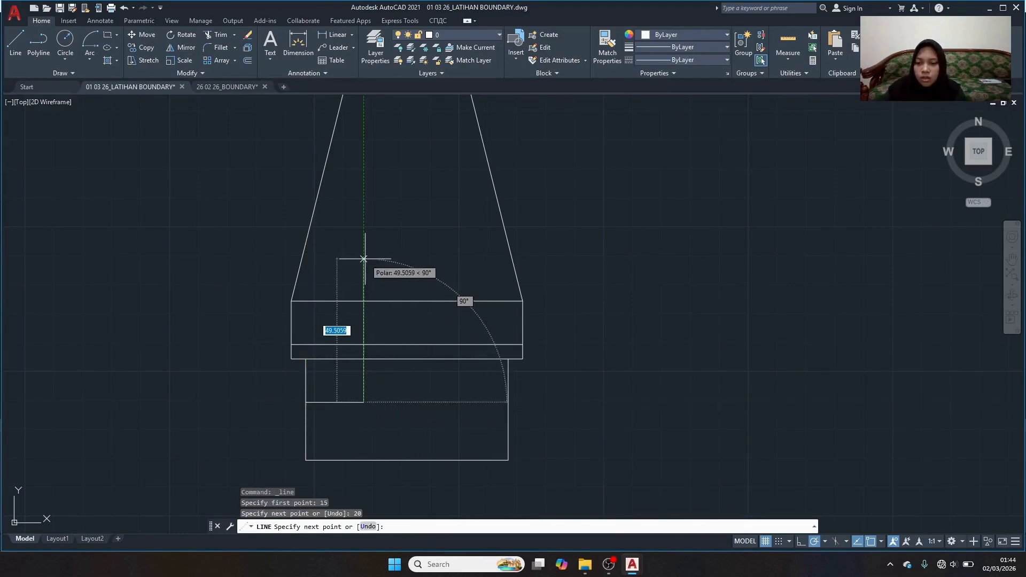
text(15)
key(Return)
key(Return)
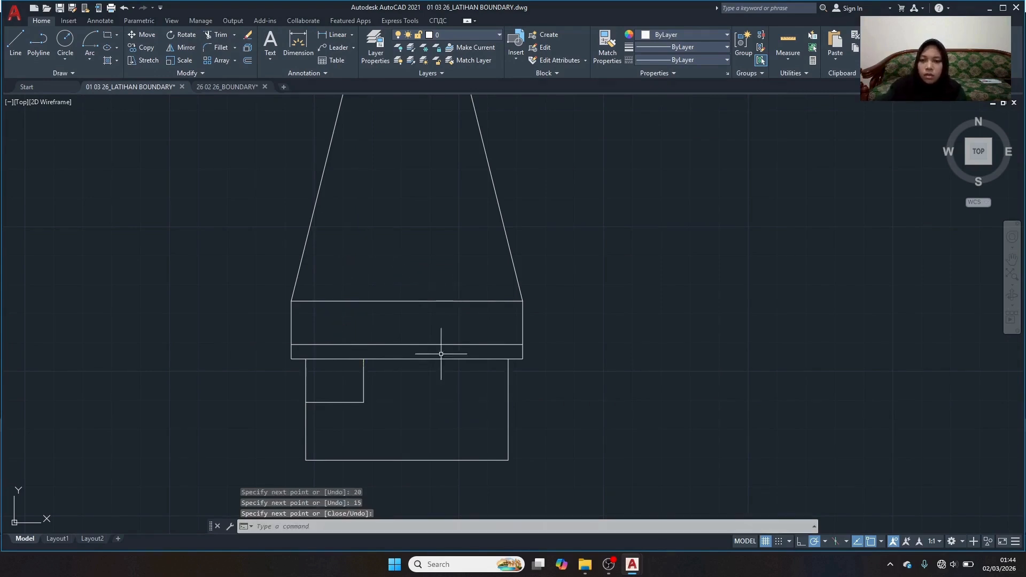
Draw a matching 20 by 15 compartment in the upper-right corner of the 70 by 35 rectangle.
key(Return)
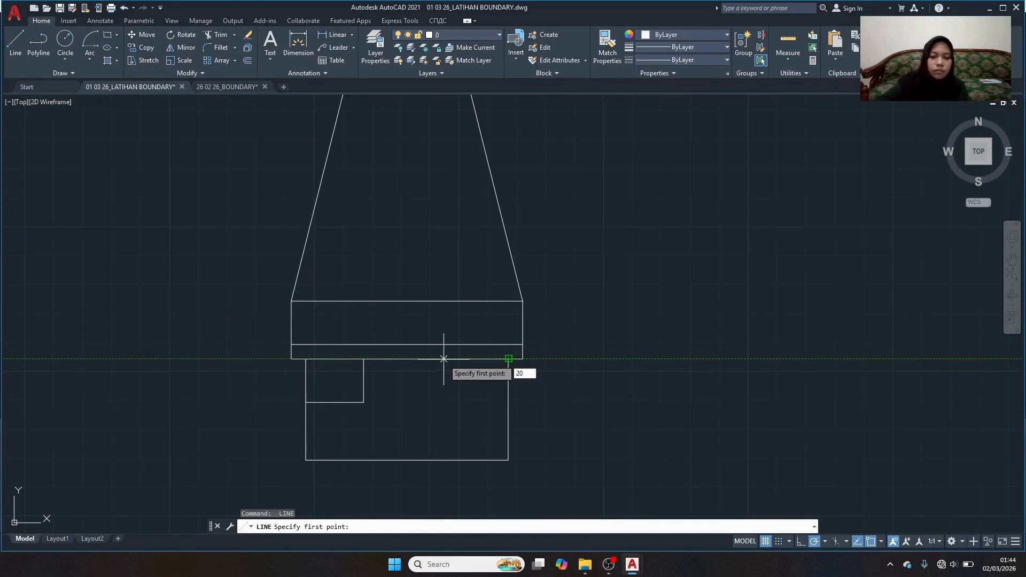
key(Return)
text(15)
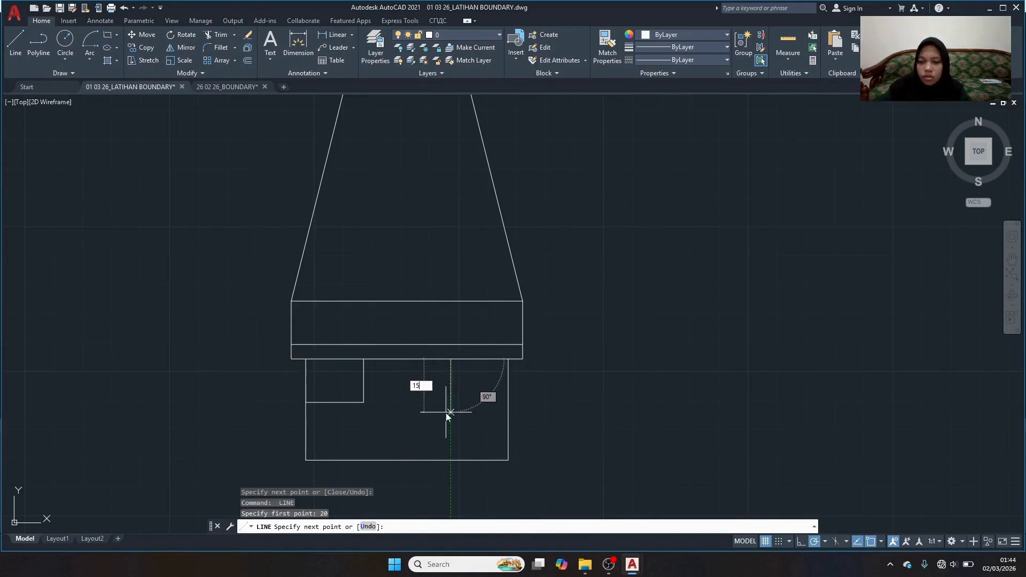
key(Return)
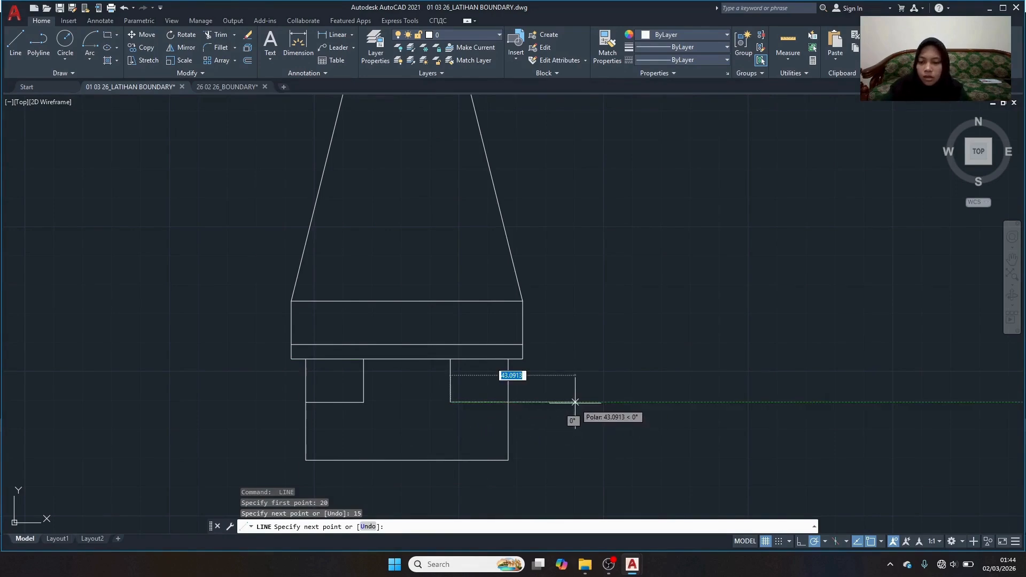
text(20)
key(Return)
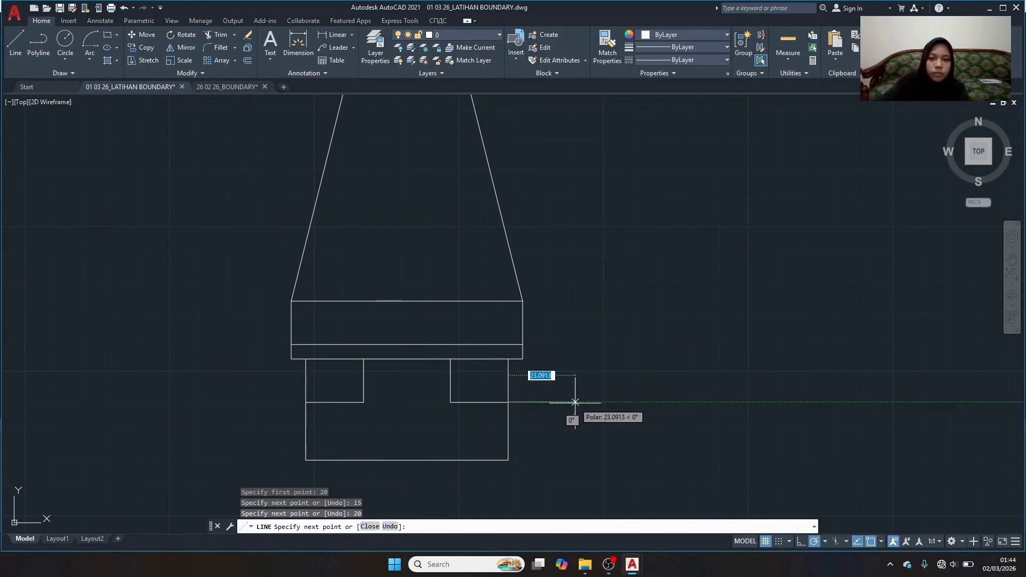
click(573, 402)
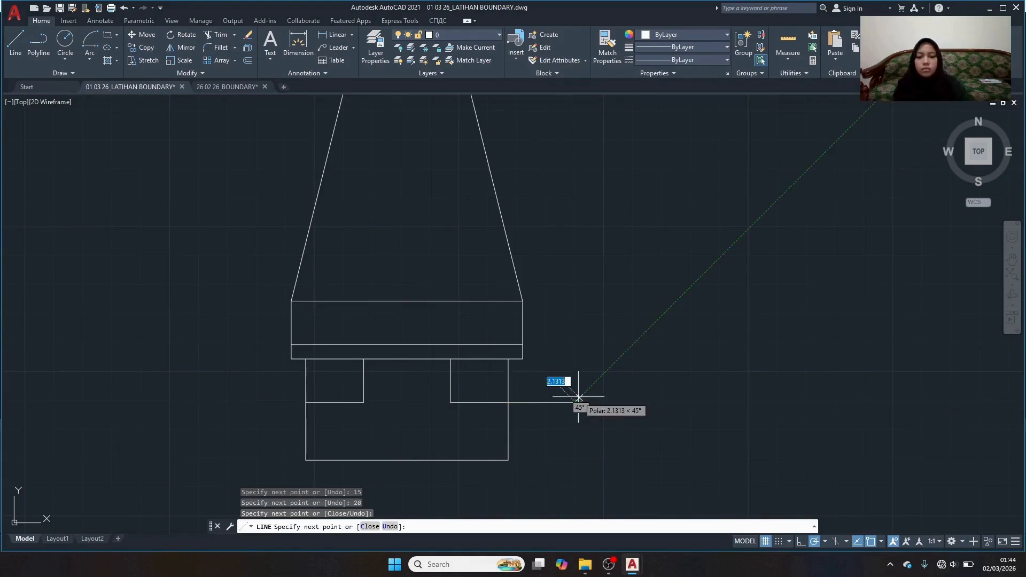
key(ctrl+z)
key(Return)
Draw a stepped line from the trapezoid's lower-right corner: 83 units up, 50 right and 38 up.
scroll(529, 278, down, 2)
scroll(586, 234, down, 2)
middle_drag(586, 235, 506, 335)
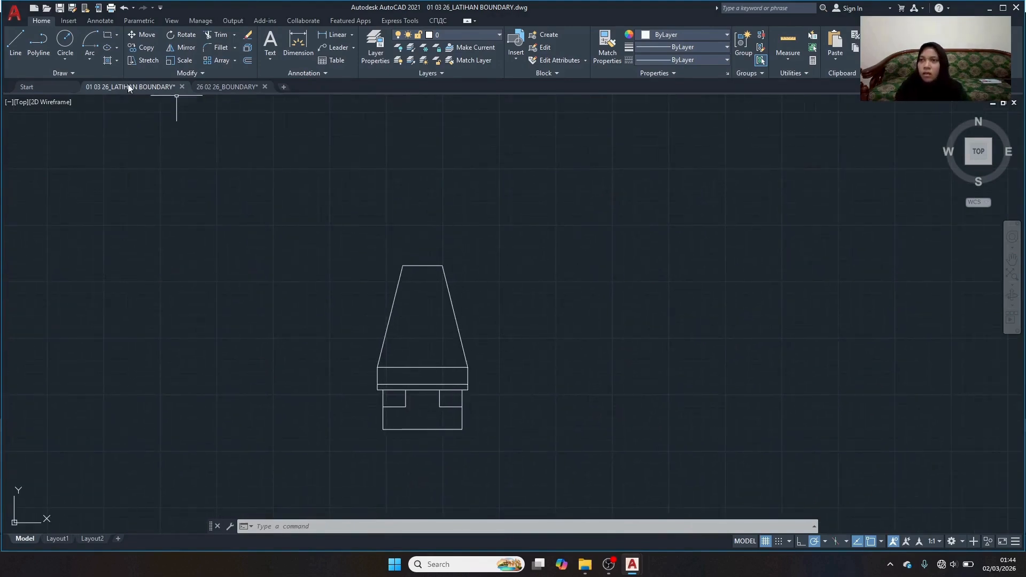
click(24, 48)
scroll(473, 354, up, 2)
click(465, 375)
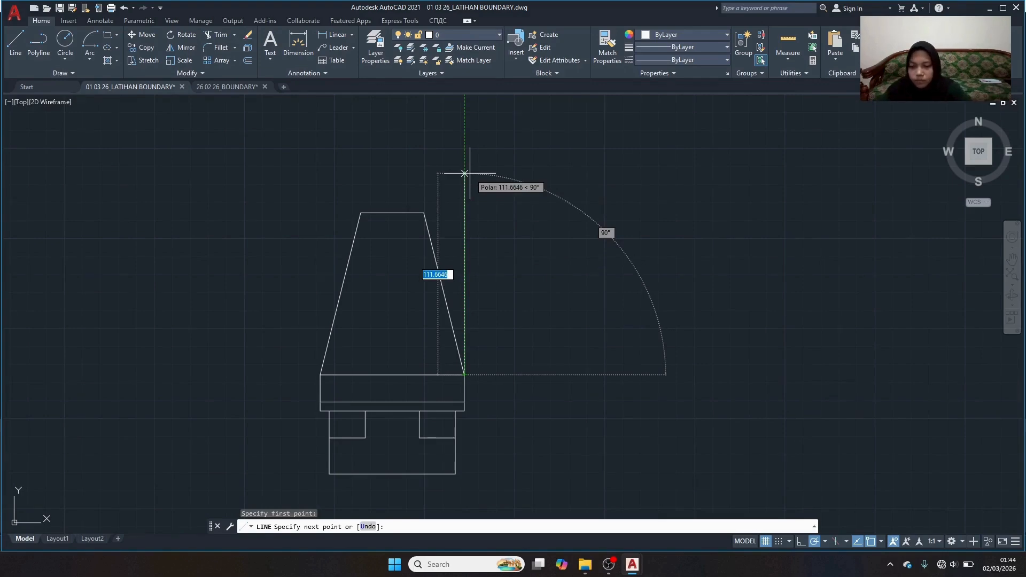
key(Return)
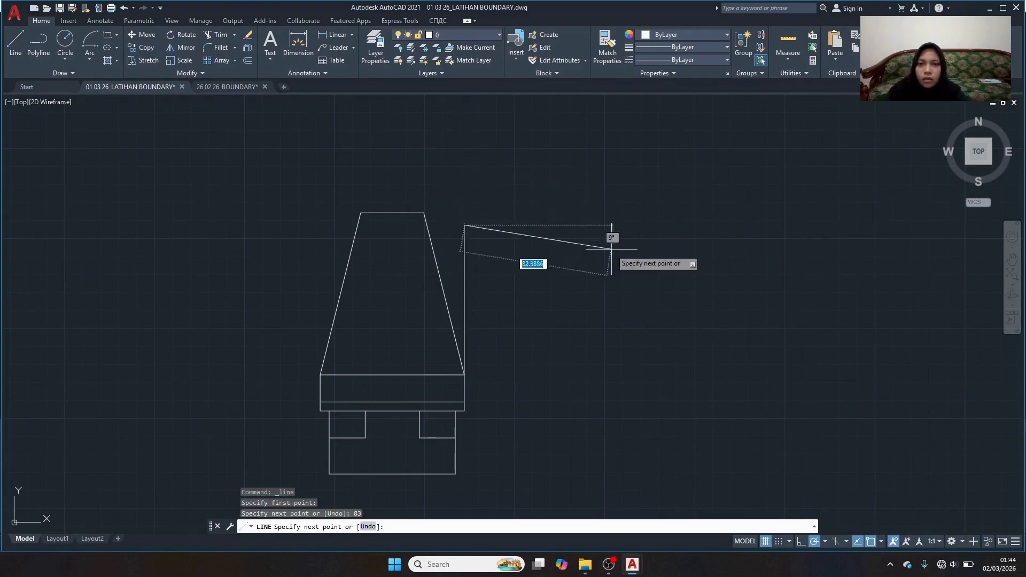
text(50)
key(Return)
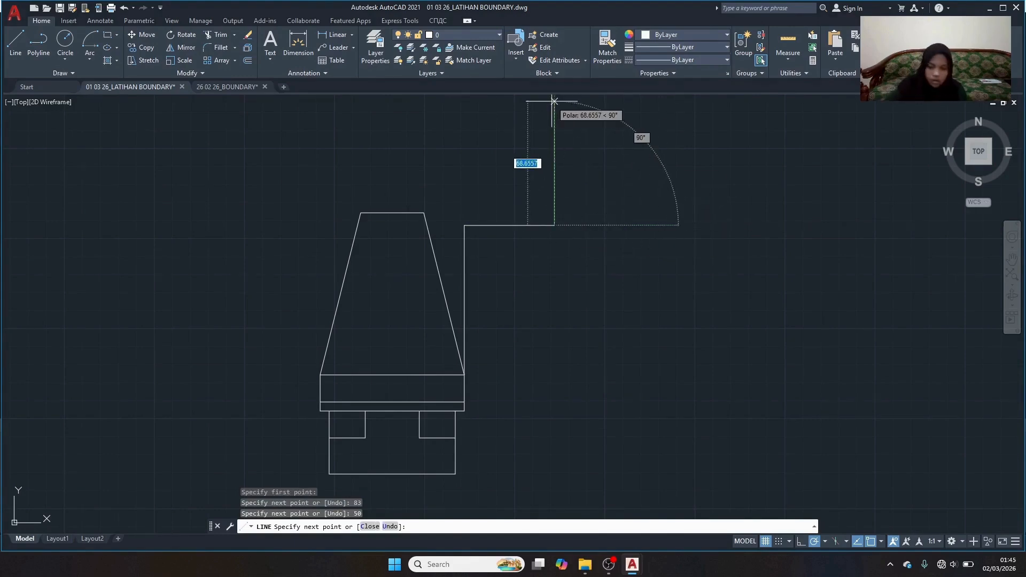
text(38)
key(Return)
key(Return)
Draw the opposite stepped line from the trapezoid's lower-left corner: 83 units up, 50 left and 38 up.
key(Return)
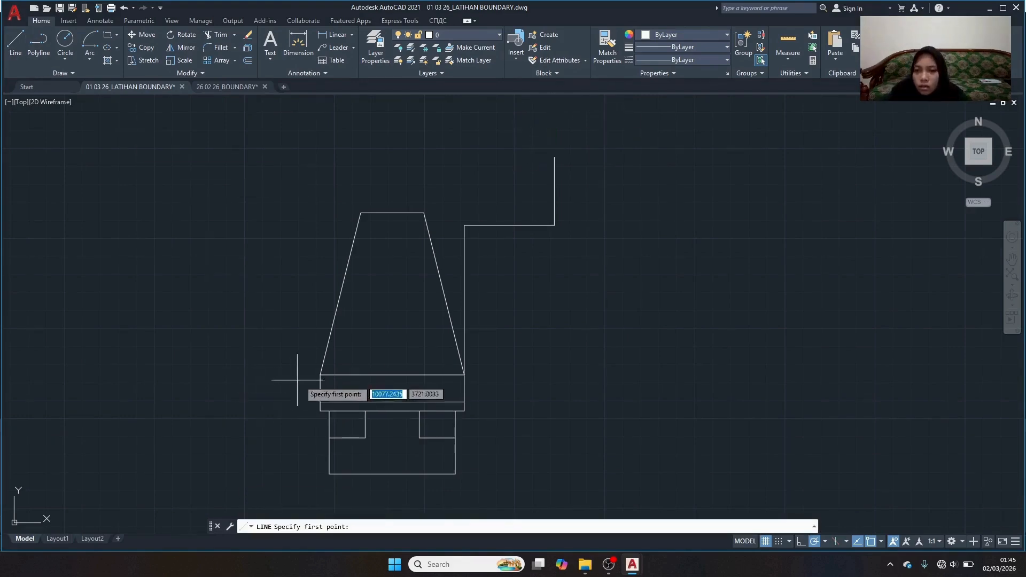
click(321, 375)
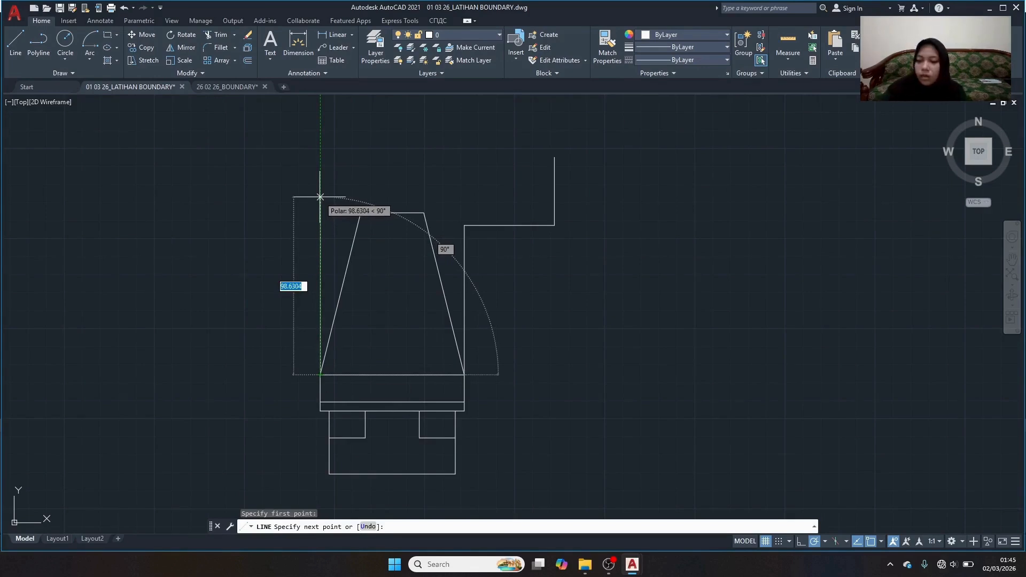
text(83)
key(Return)
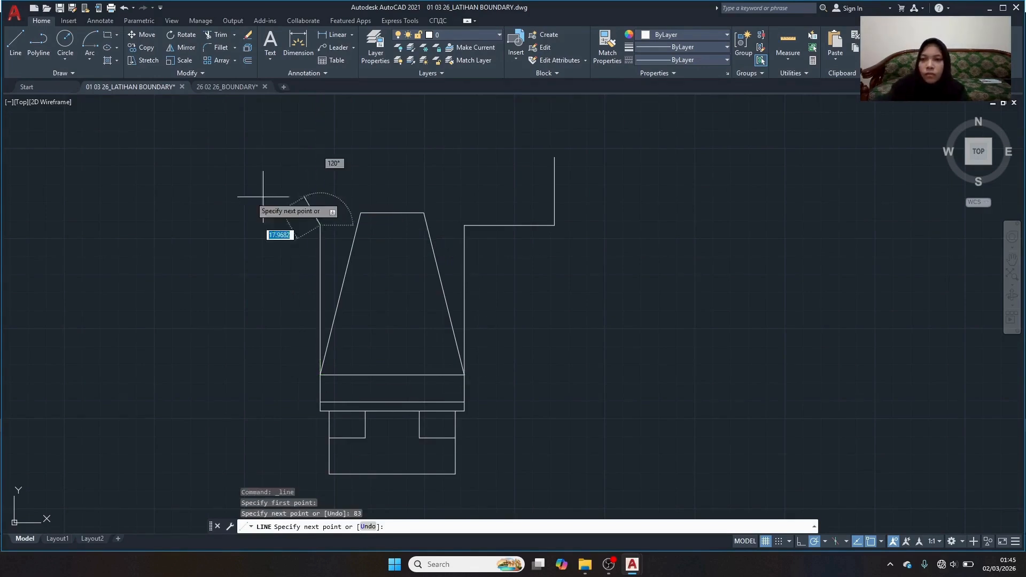
text(50)
key(Return)
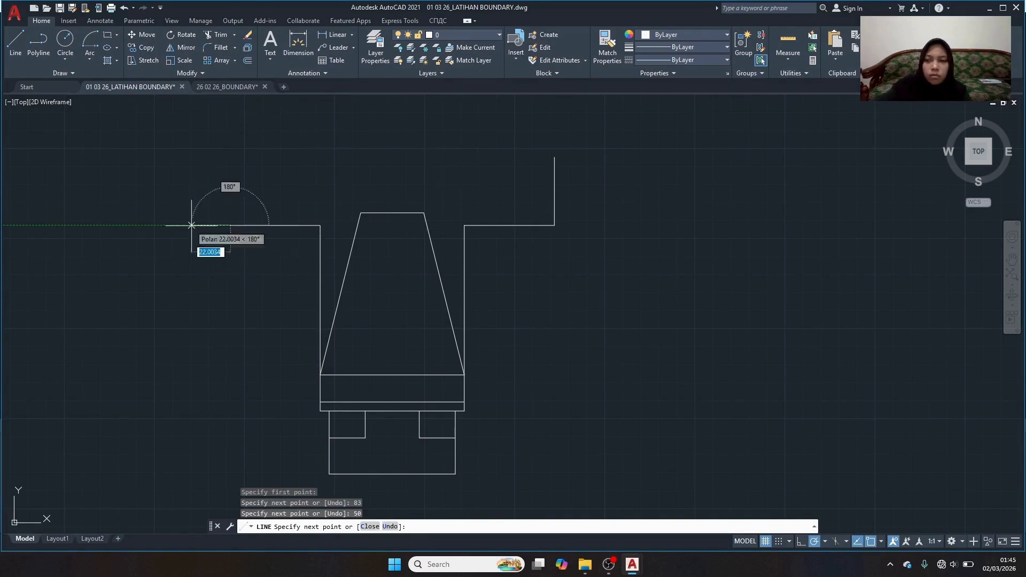
text(37)
key(Return)
key(Return)
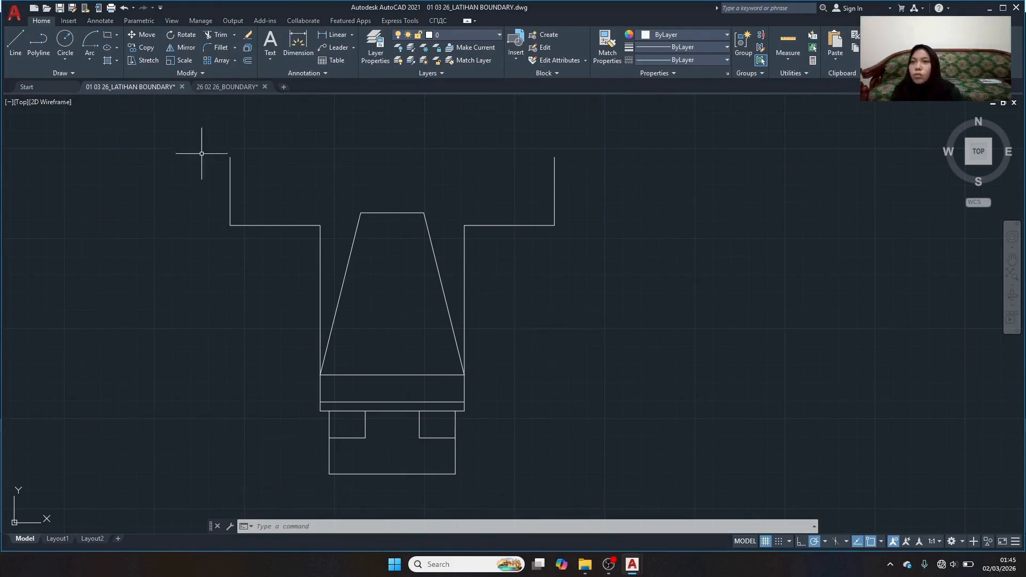
Connect the two upper vertical lines with a horizontal line 5 units below their top ends.
click(12, 57)
scroll(256, 162, up, 2)
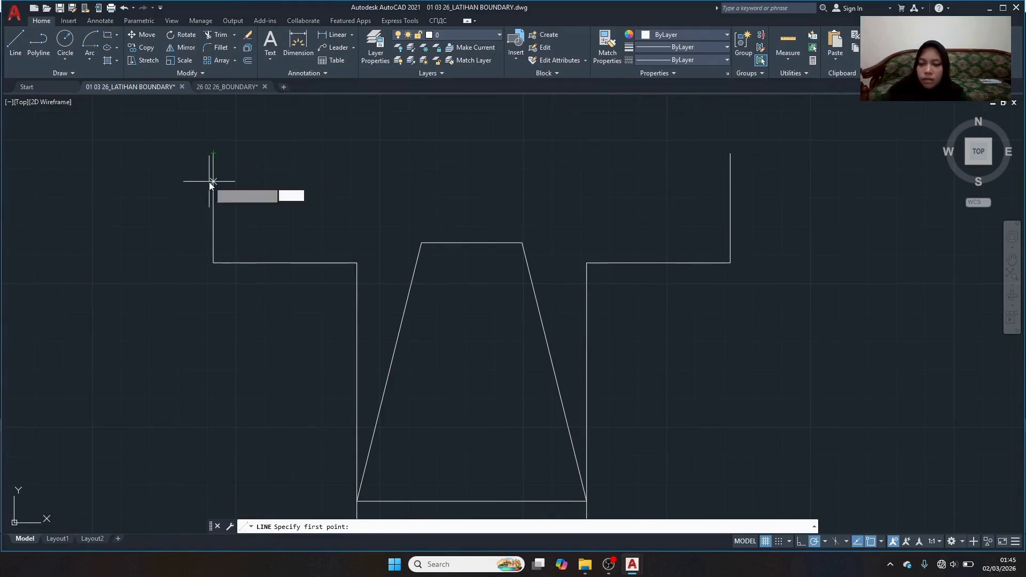
text(5)
key(Return)
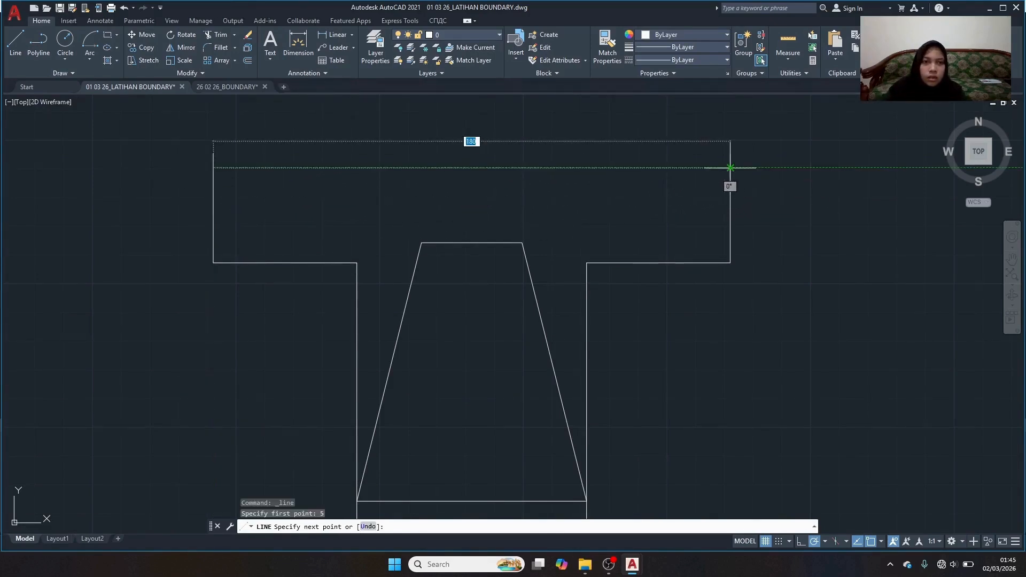
click(730, 168)
key(Return)
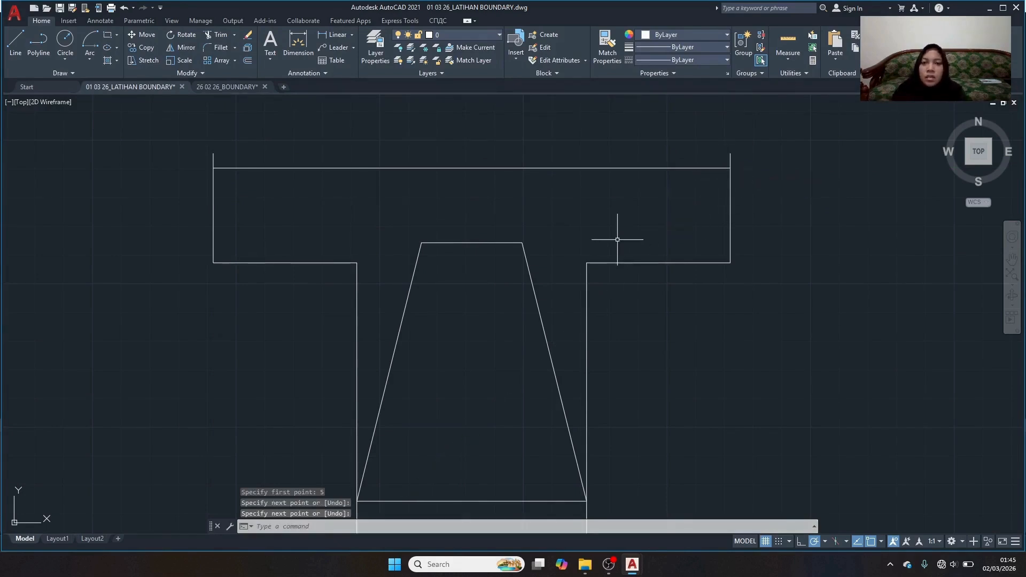
Draw a 20 by 26 rectangle upward from the trapezoid's top-left corner.
scroll(618, 240, down, 2)
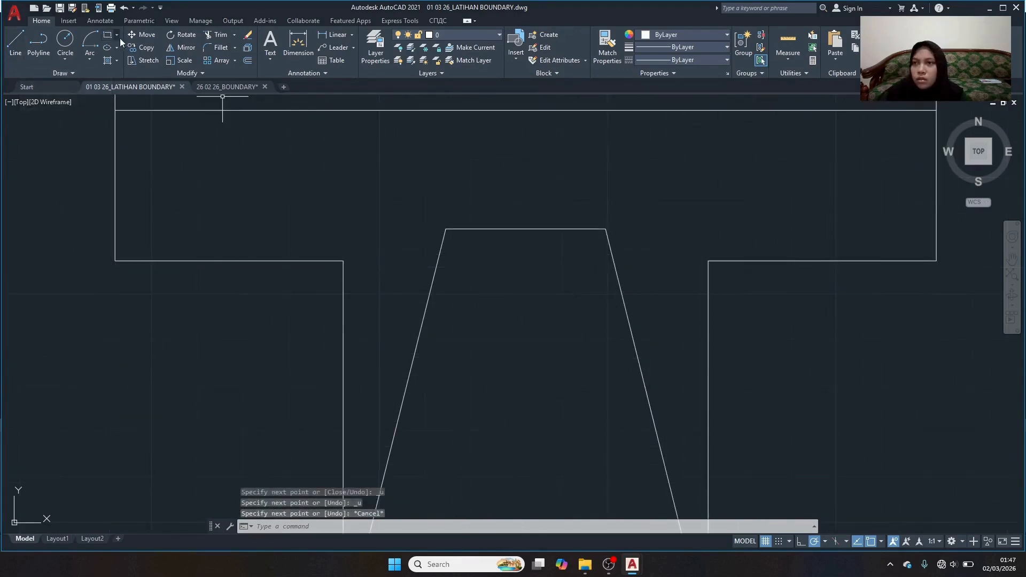
click(108, 36)
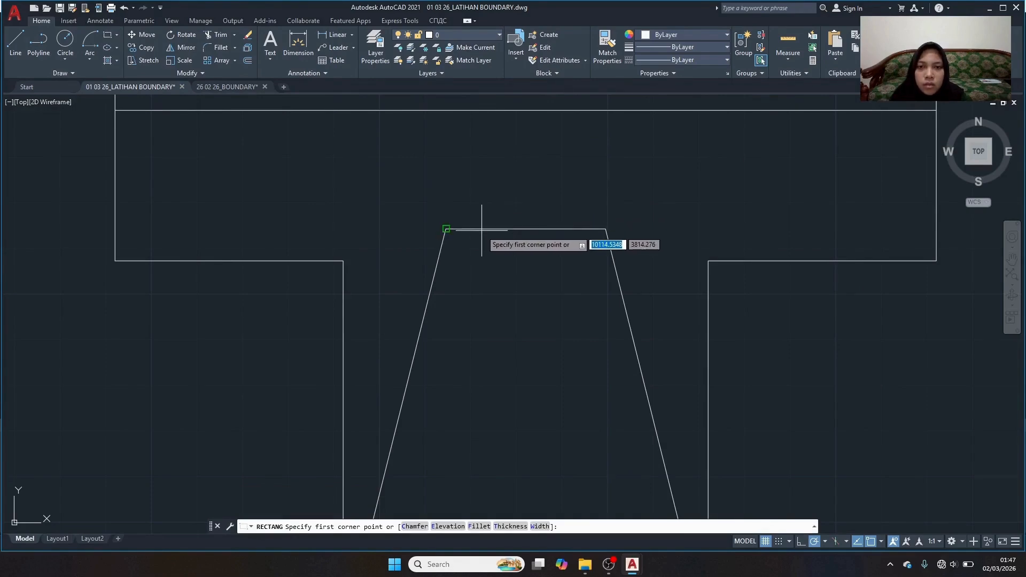
click(447, 229)
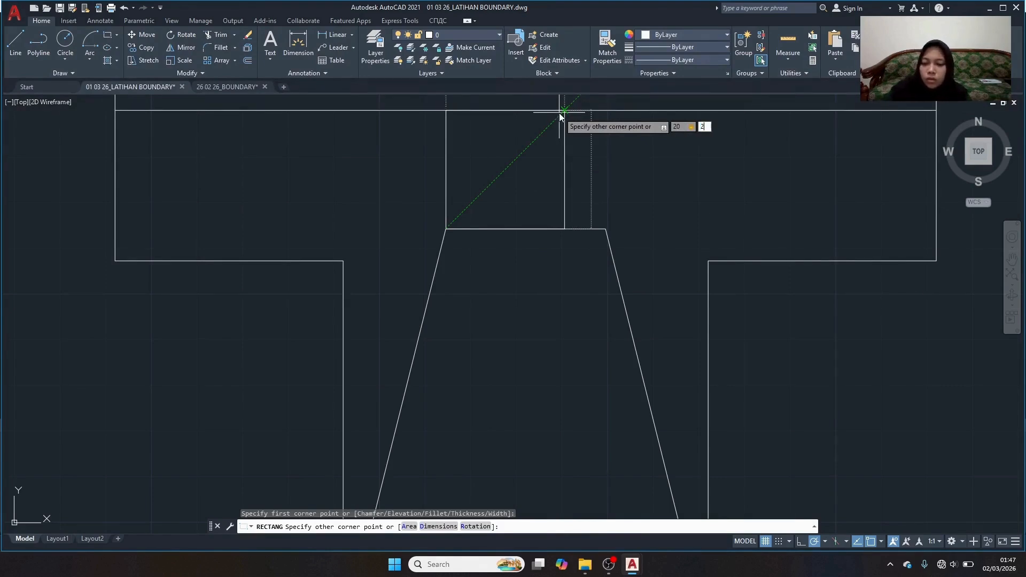
text(26)
key(Return)
Move the 20 by 26 rectangle so its bottom midpoint sits on the midpoint of the trapezoid's top edge.
click(437, 129)
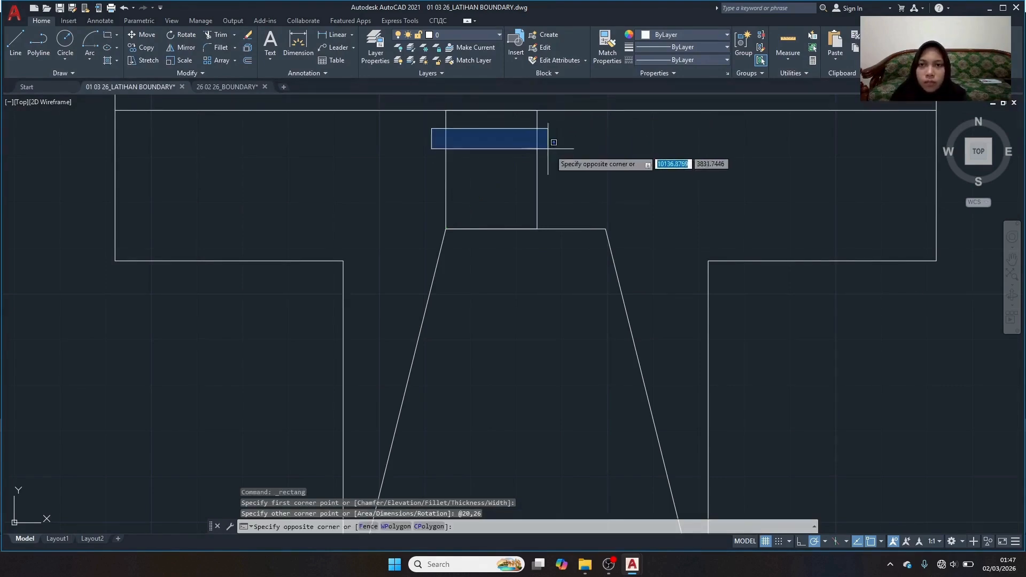
click(575, 186)
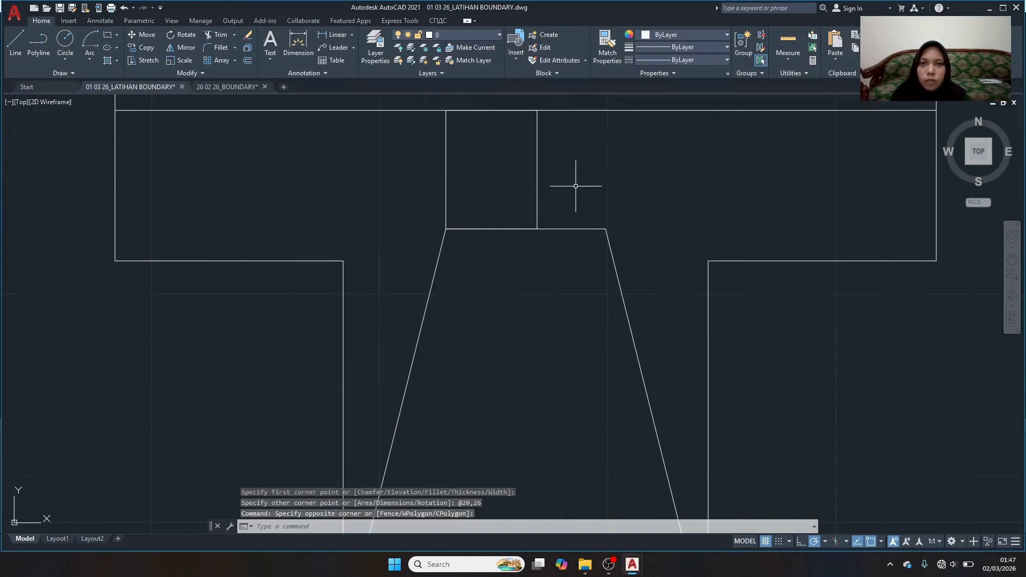
click(443, 102)
click(541, 237)
right_click(507, 202)
click(529, 314)
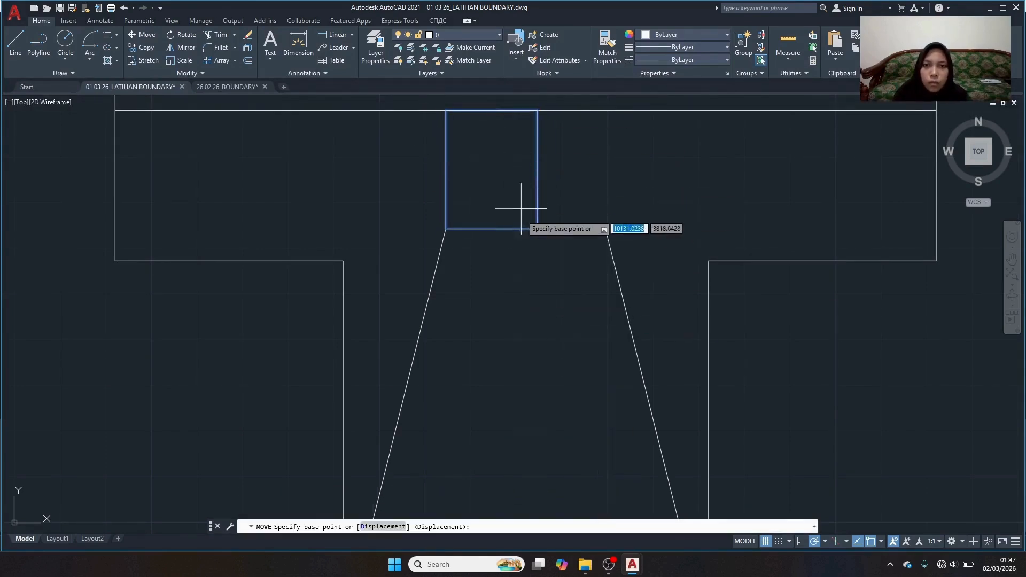
click(490, 229)
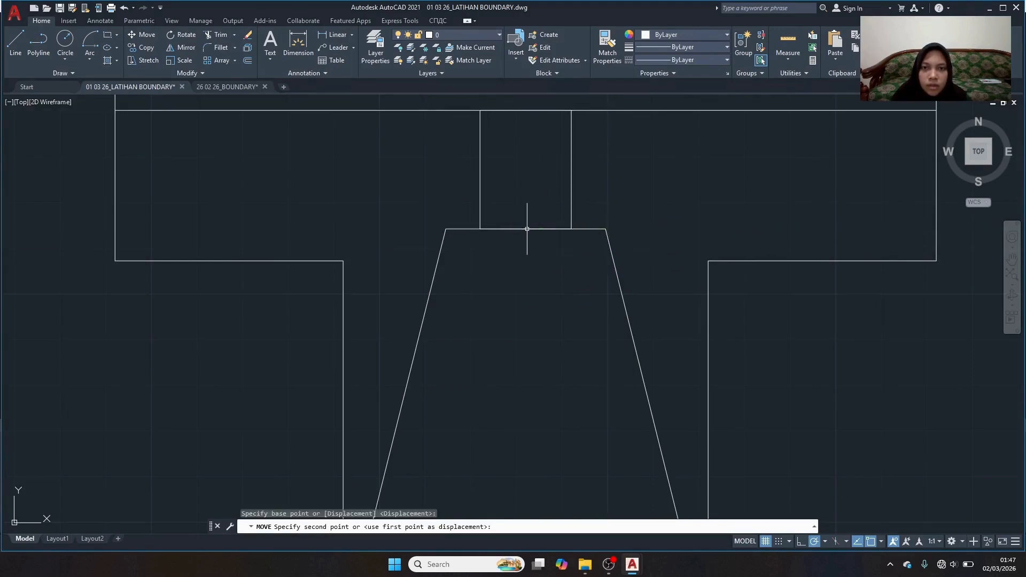
click(527, 229)
Offset the centred 20 by 26 rectangle inward by 3 units.
scroll(603, 206, up, 4)
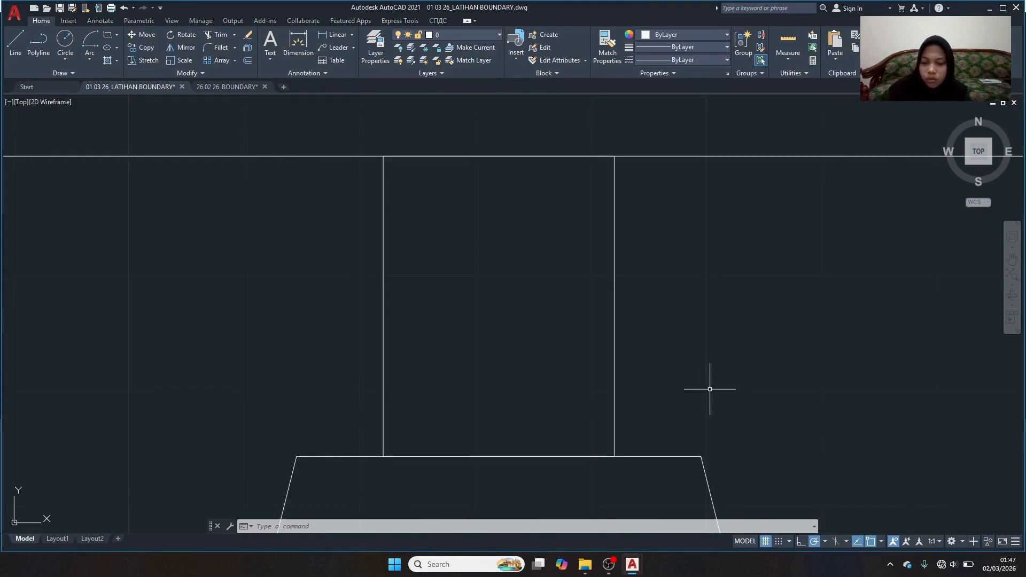
text(of)
click(741, 415)
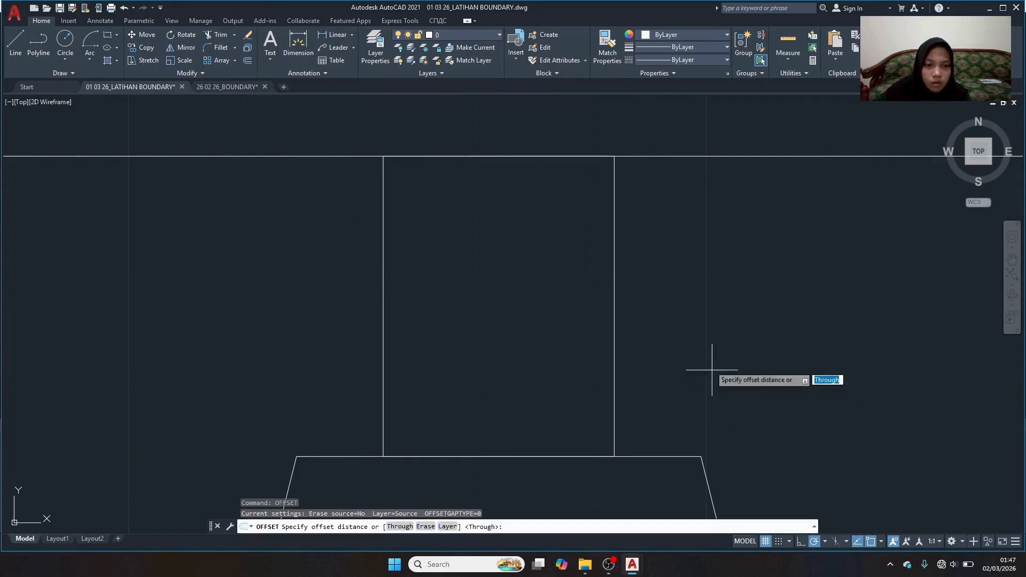
click(615, 156)
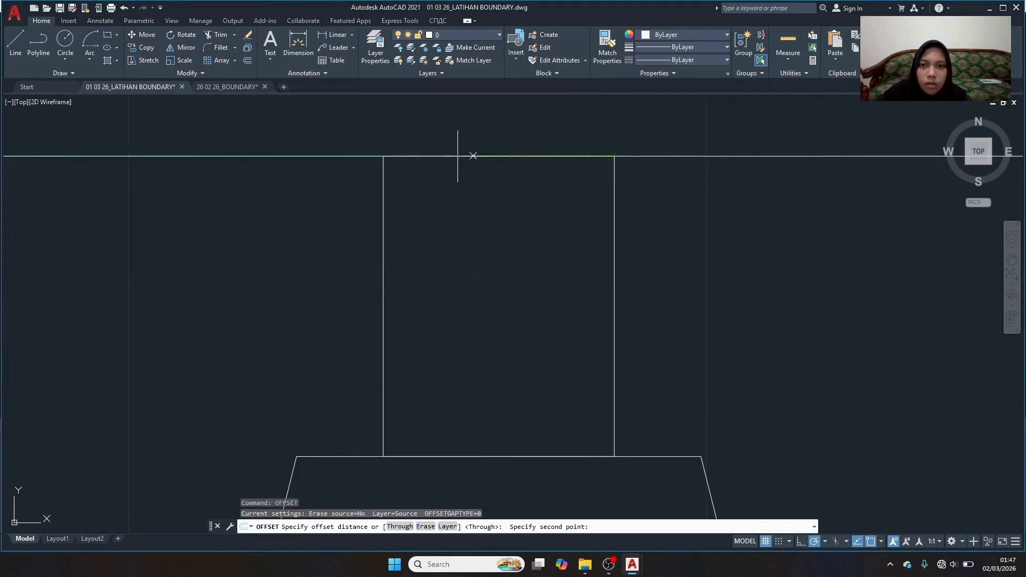
click(384, 156)
click(385, 158)
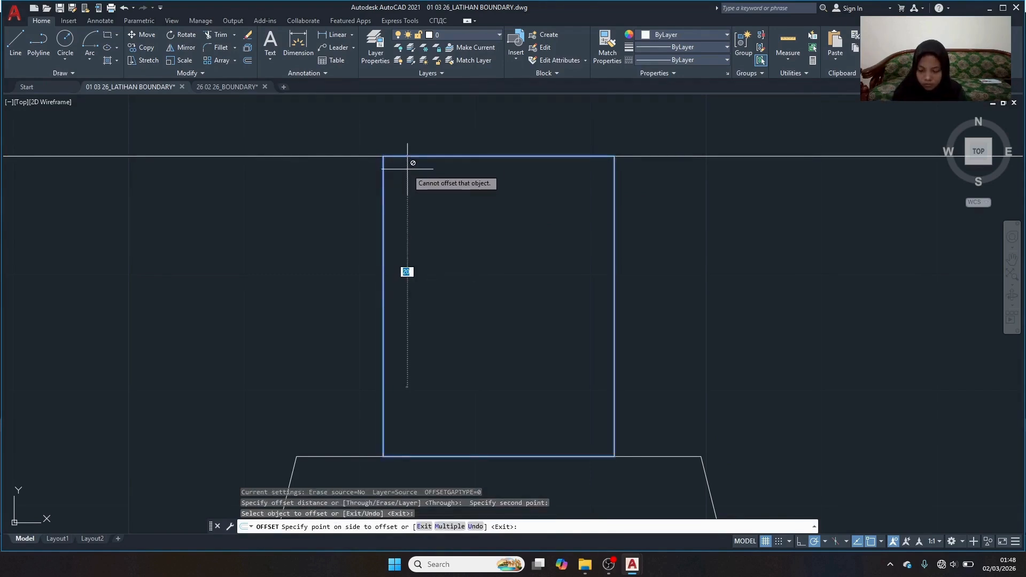
text(3)
key(Return)
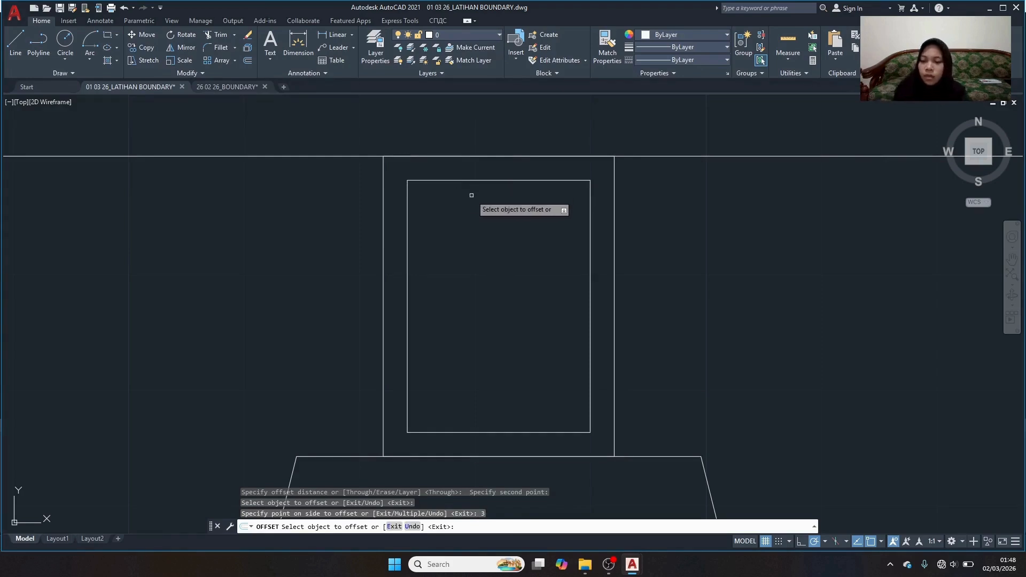
key(Escape)
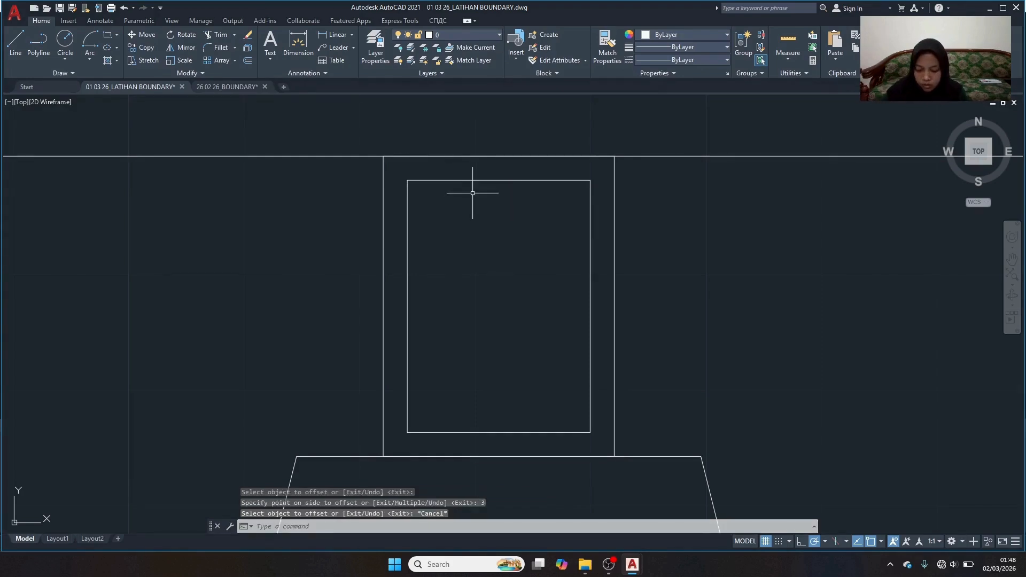
Offset the inner rectangle inward by 0.8 units to add a third, innermost rectangle.
click(404, 173)
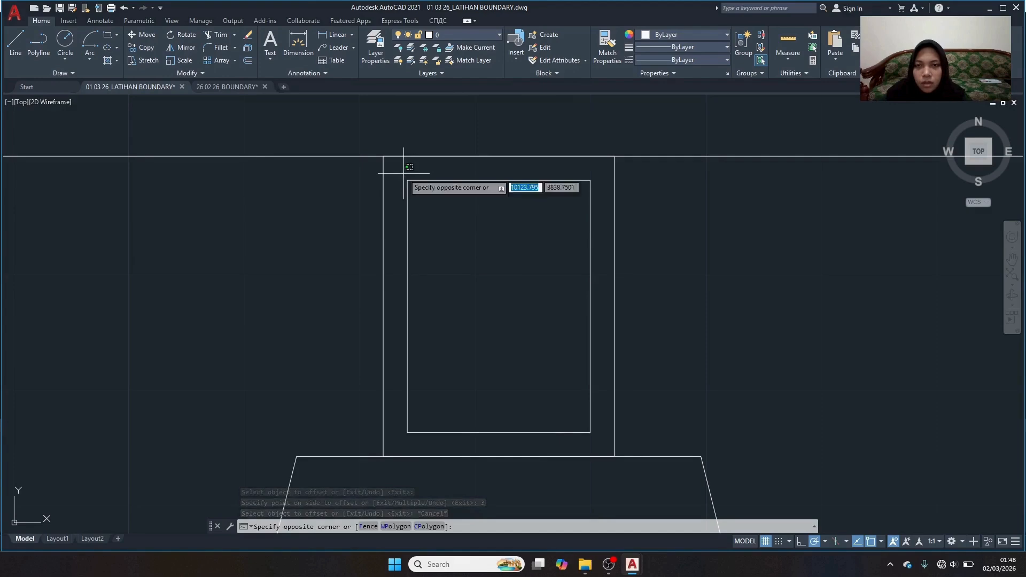
click(602, 439)
text(OFFSET)
click(622, 444)
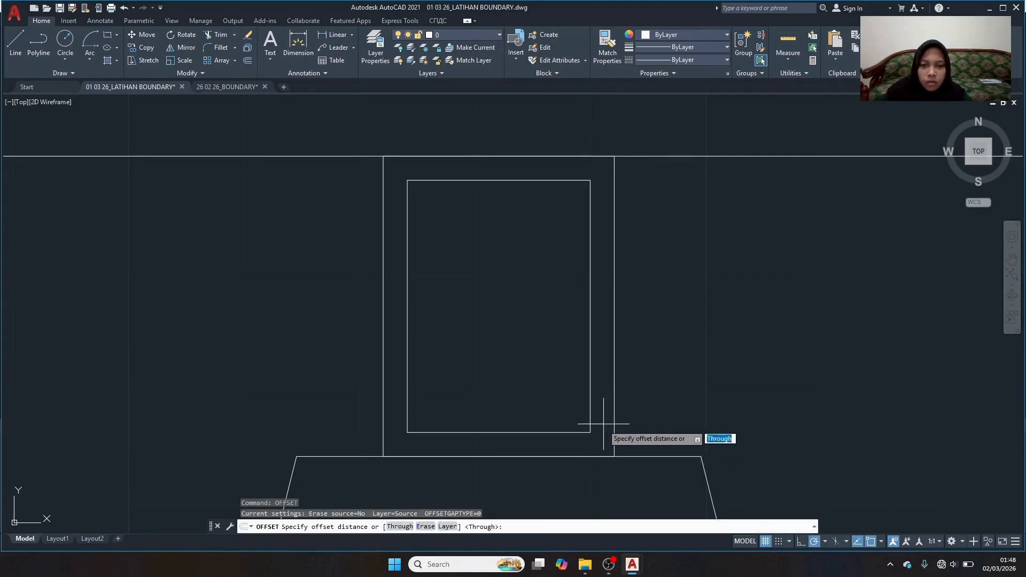
click(590, 432)
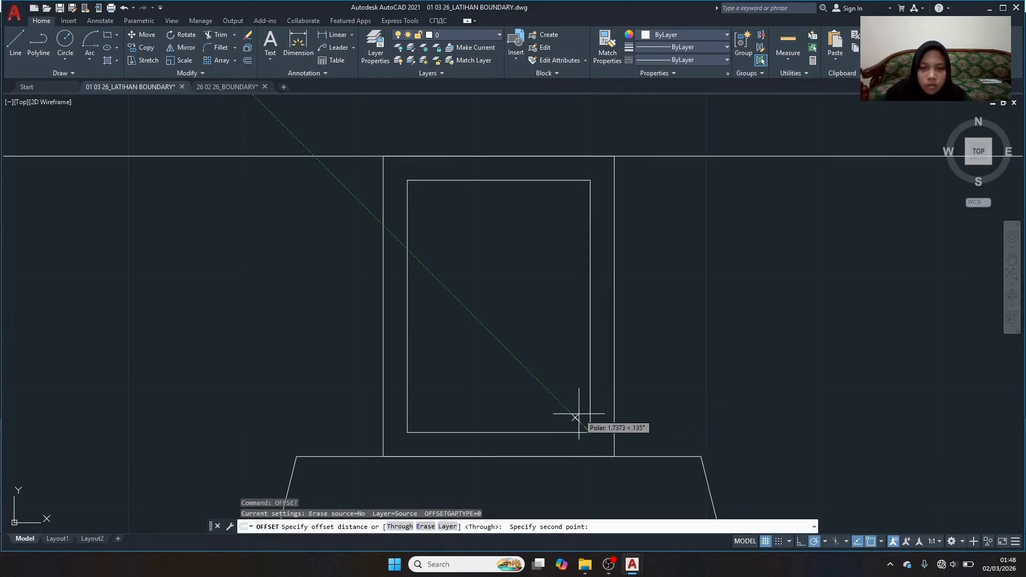
click(408, 432)
click(412, 430)
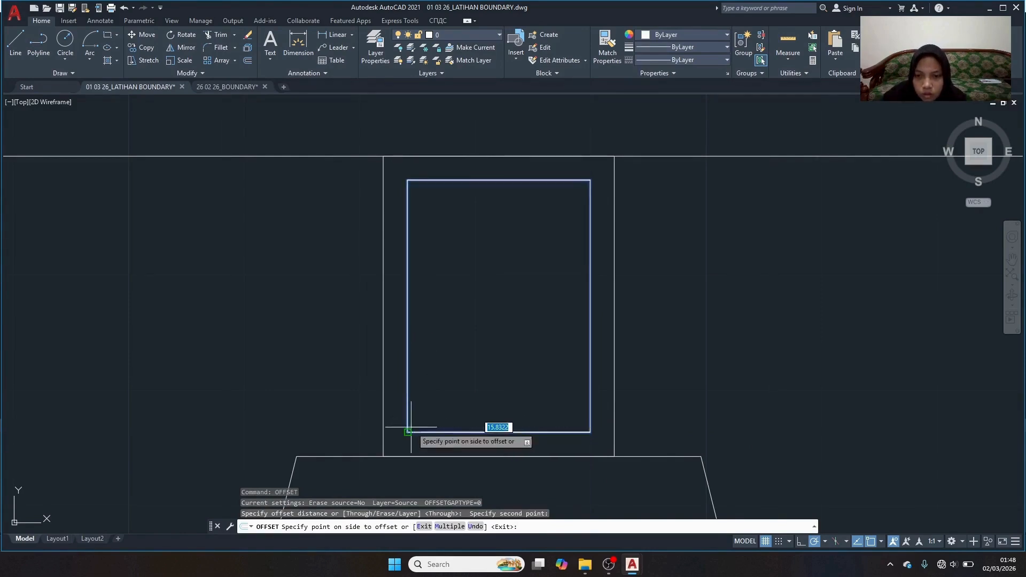
text(0.8)
key(Return)
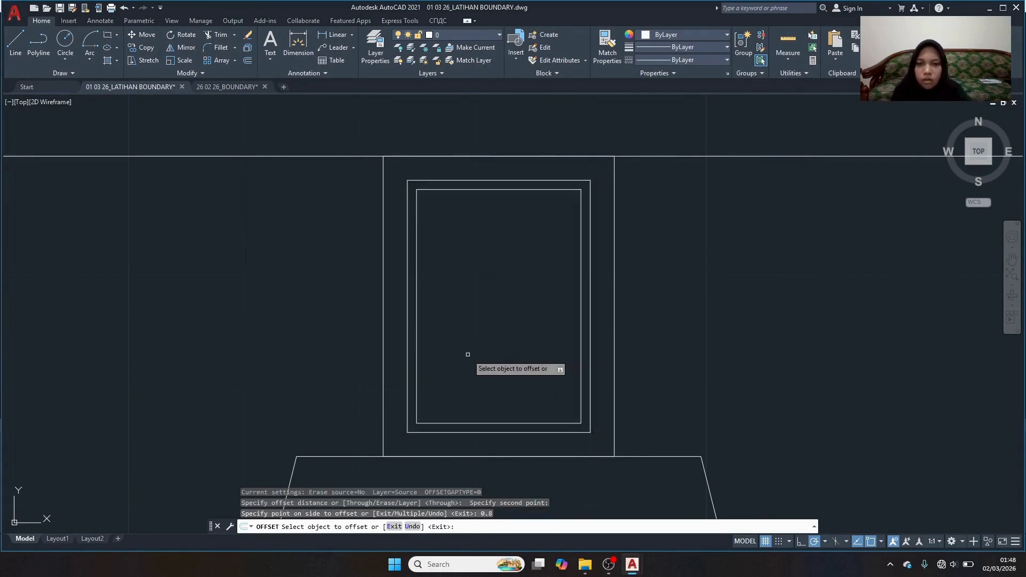
key(Escape)
Draw a circle with a radius of 0.8 near the centre of the innermost rectangle.
scroll(488, 322, up, 2)
click(65, 59)
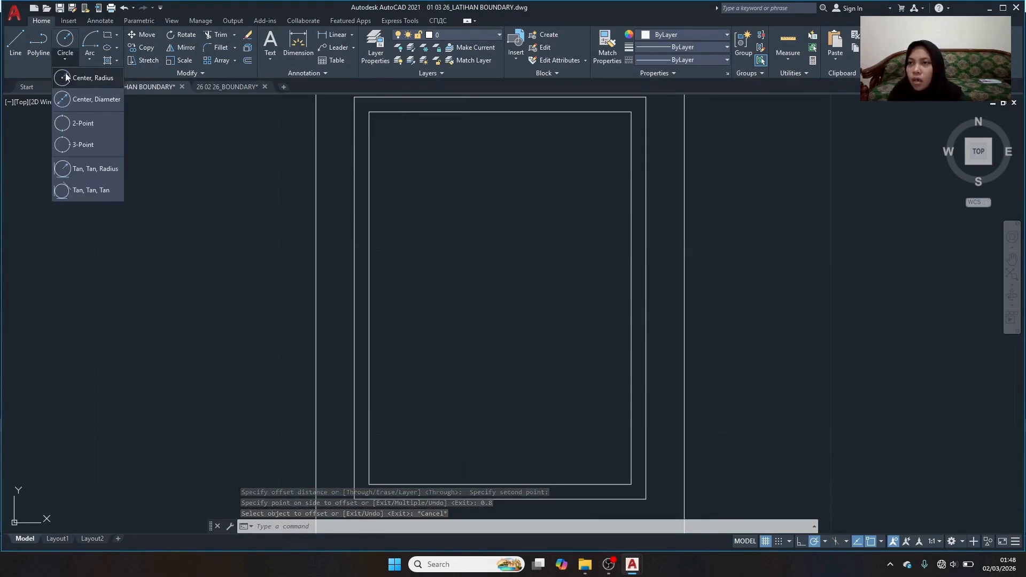
click(103, 84)
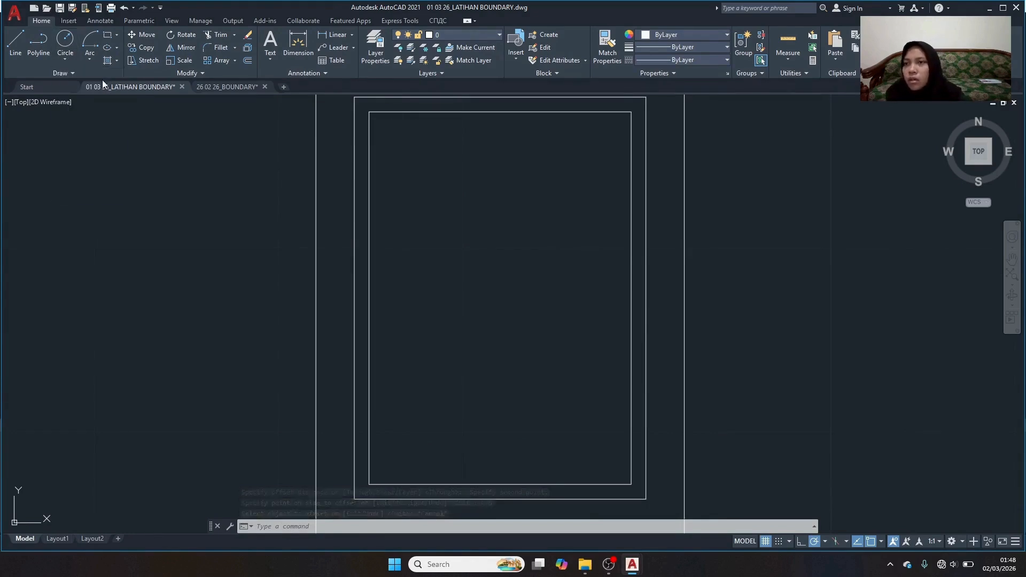
click(495, 304)
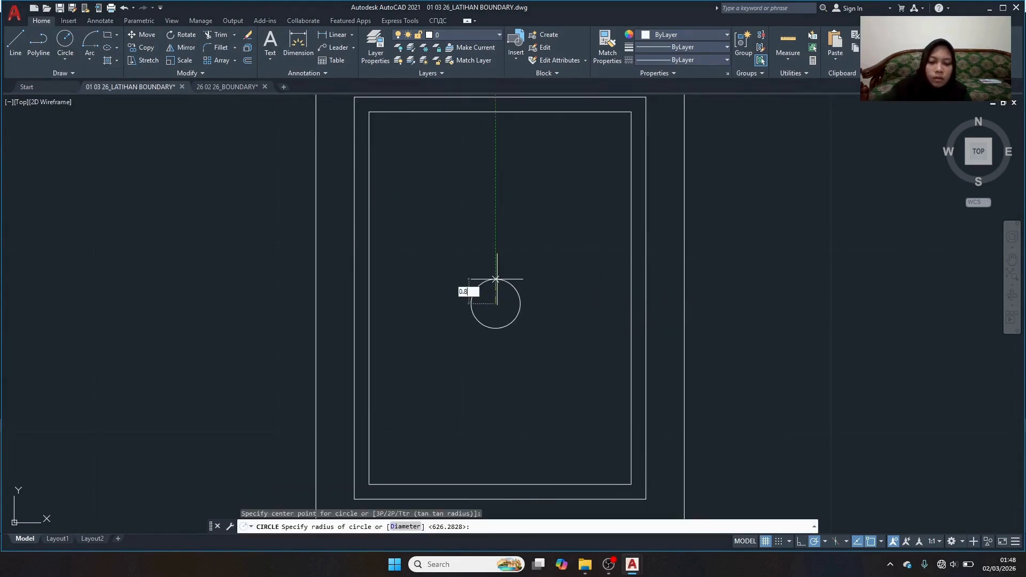
key(Return)
Draw a vertical line upward from the circle's left quadrant, ending above the circle's top.
scroll(505, 296, up, 6)
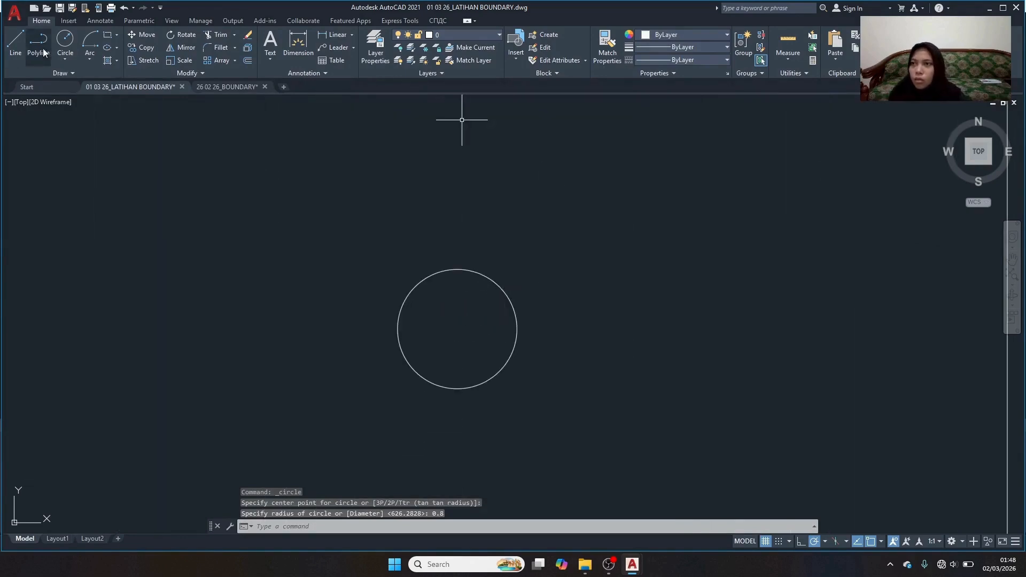
click(15, 42)
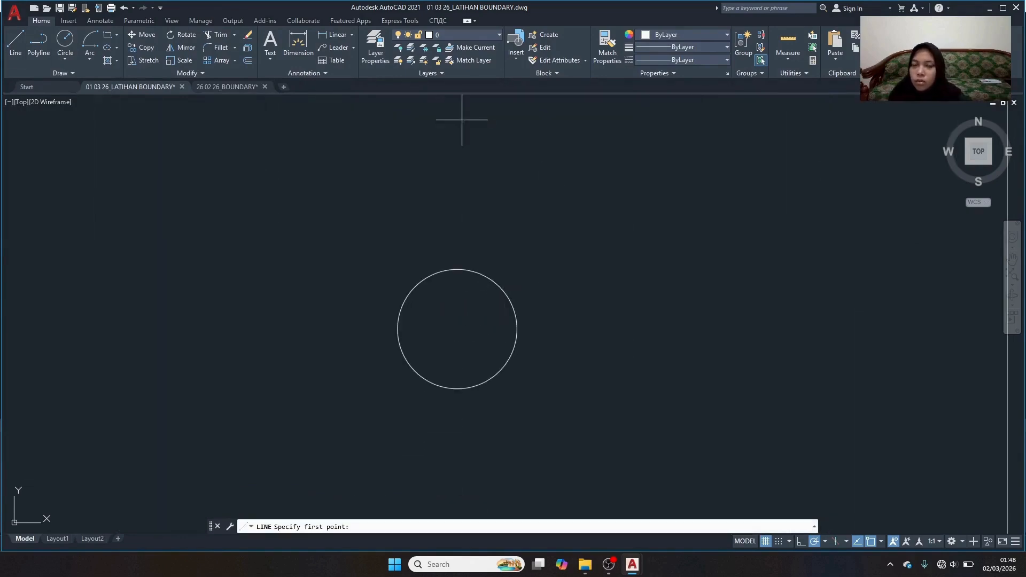
click(397, 329)
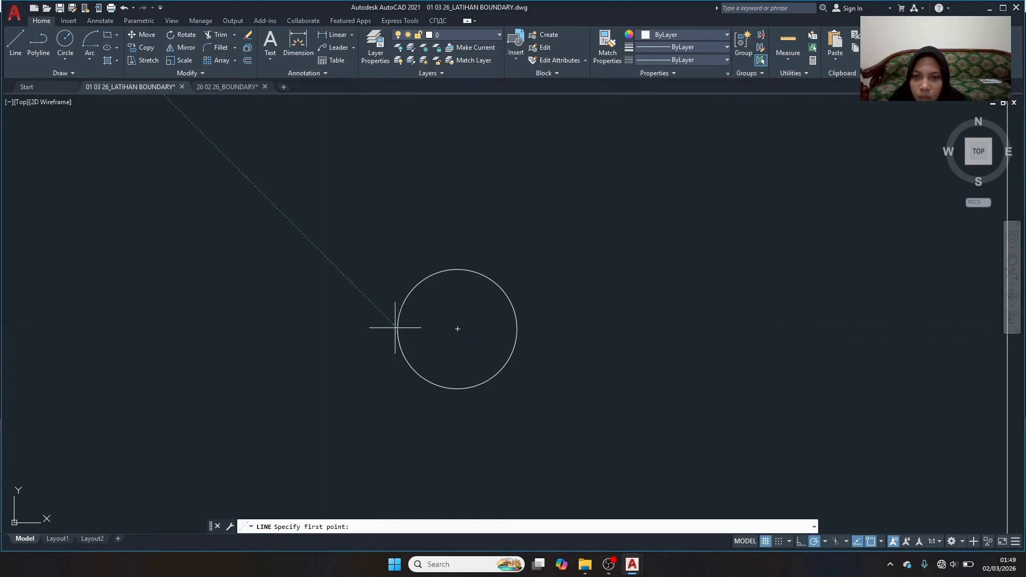
click(403, 222)
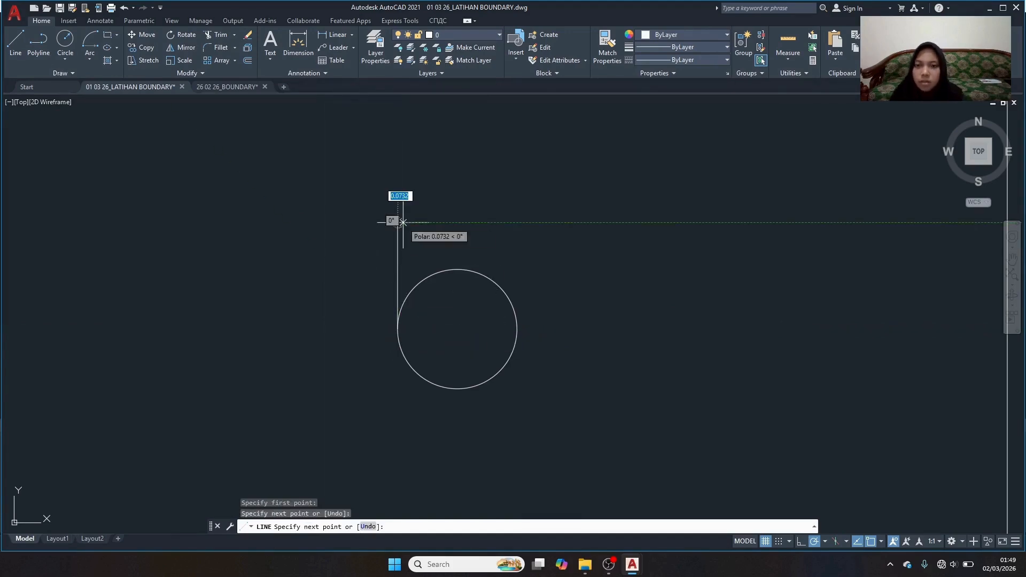
key(Return)
Draw a horizontal line from the circle's top quadrant to the vertical line, 0.8 units long.
key(Return)
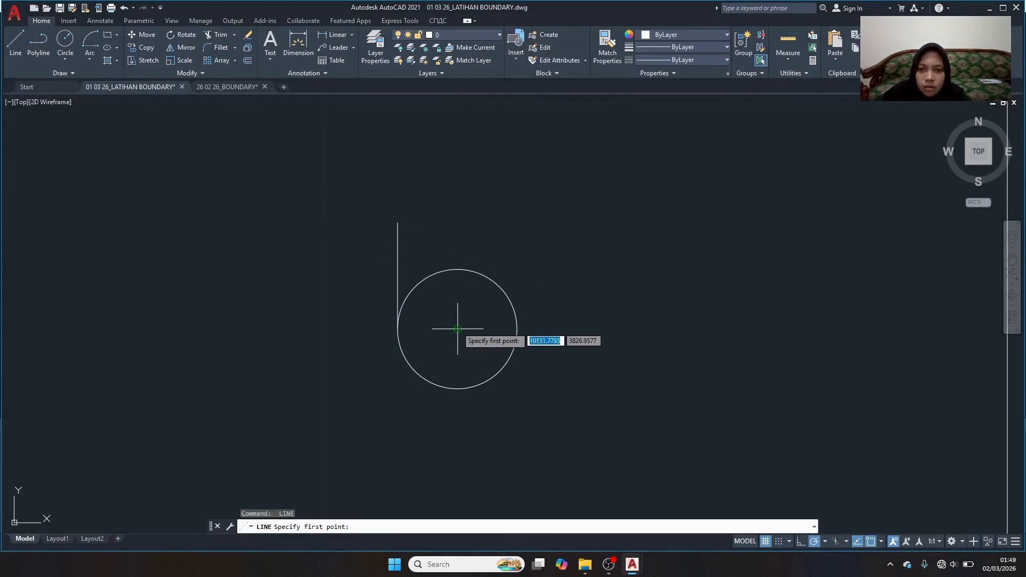
click(457, 268)
scroll(399, 269, up, 2)
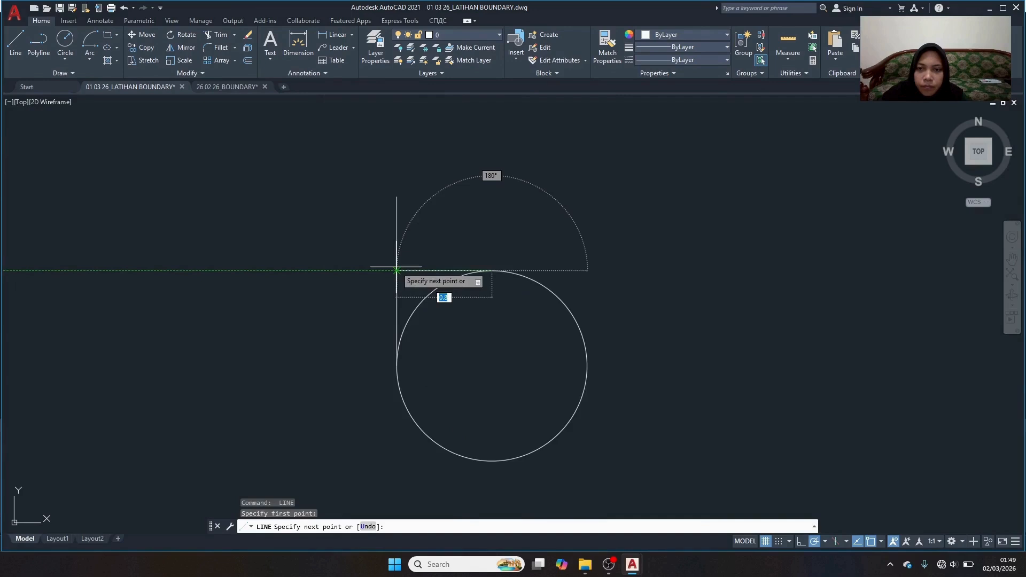
click(397, 270)
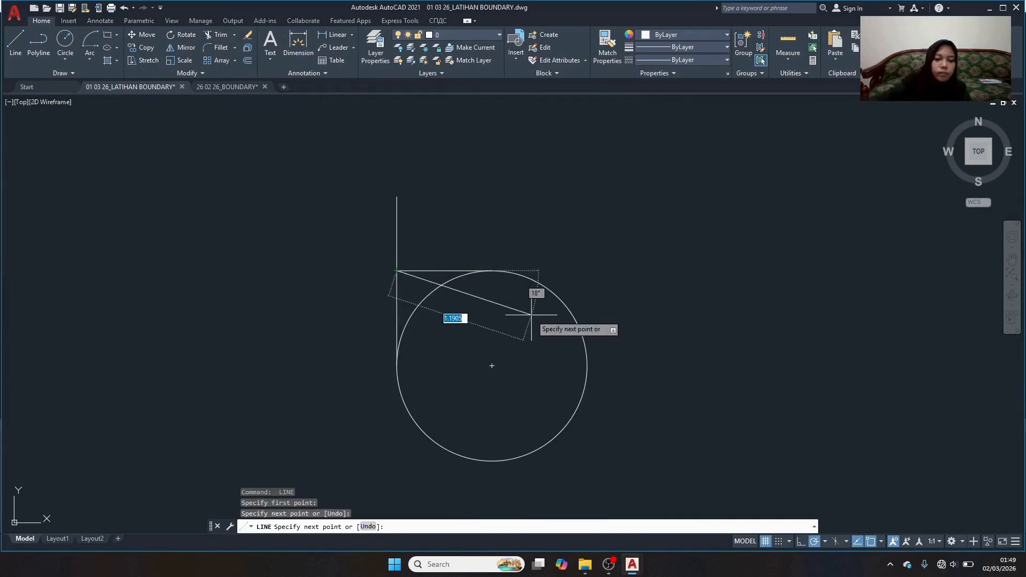
key(Return)
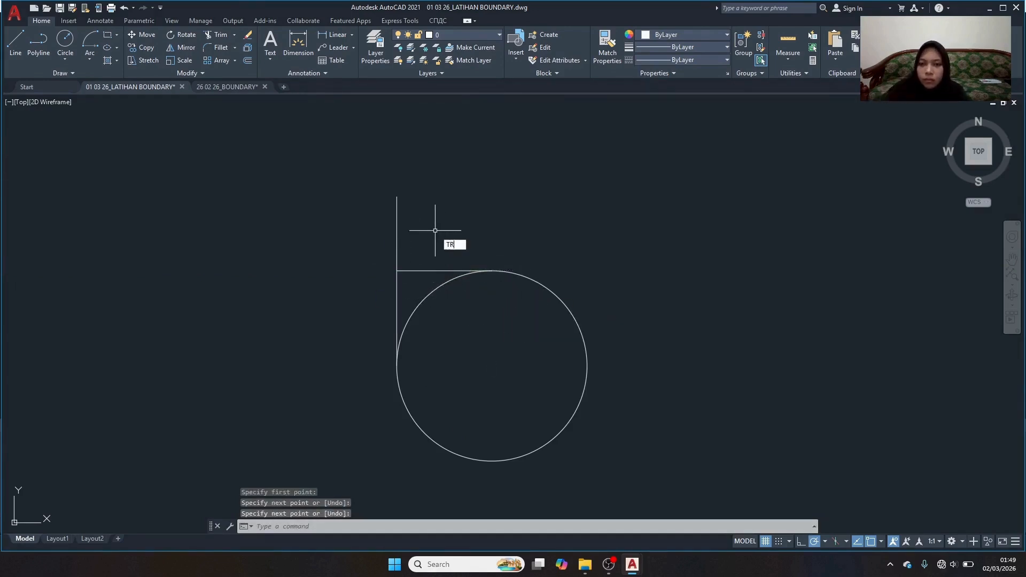
Trim the part of the vertical line that extends above the horizontal line.
text(TR)
key(Return)
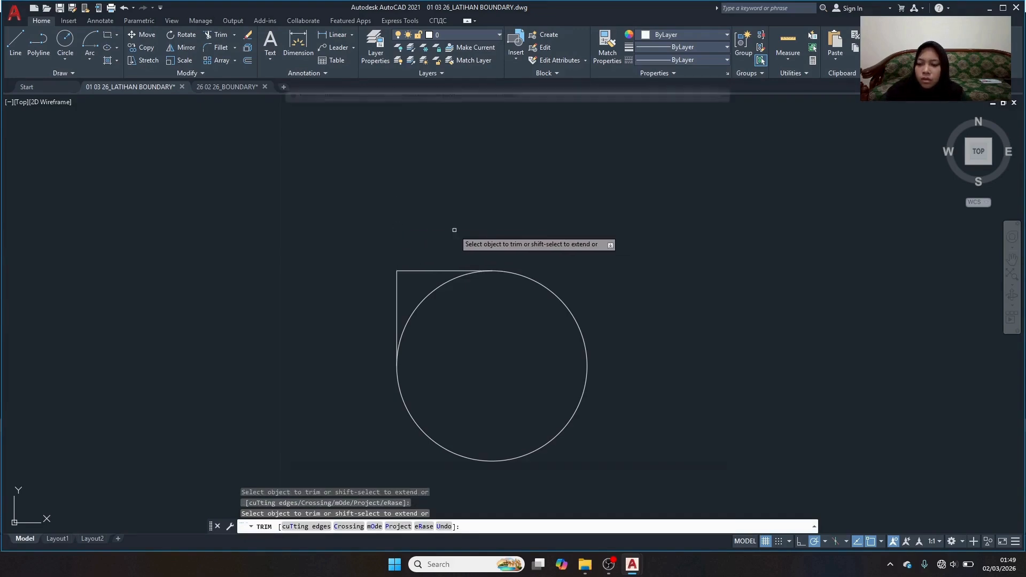
key(F1)
click(762, 65)
key(Escape)
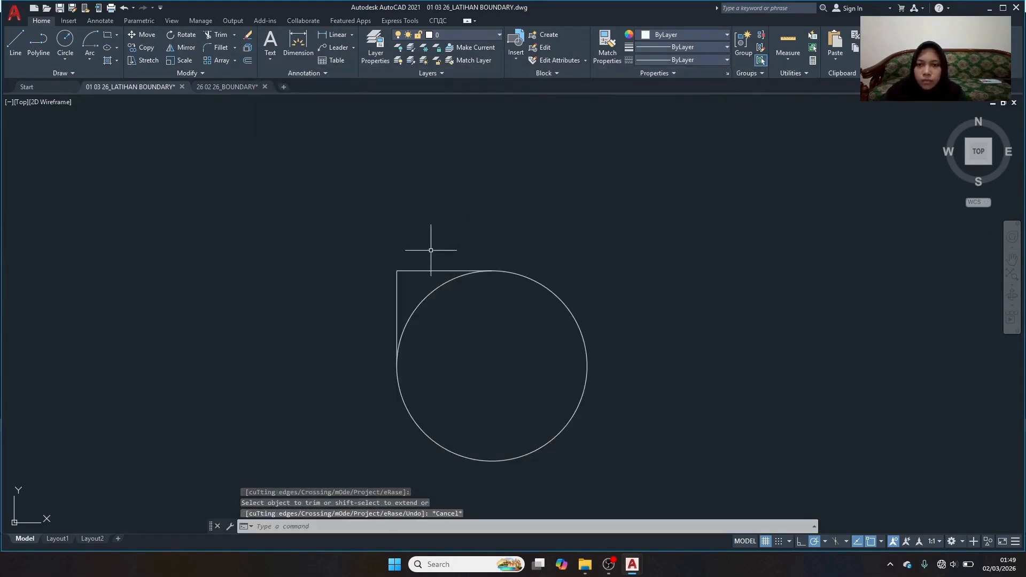
Move the circle and its two helper lines from their shared corner to the innermost rectangle's top-left corner.
click(367, 236)
click(648, 493)
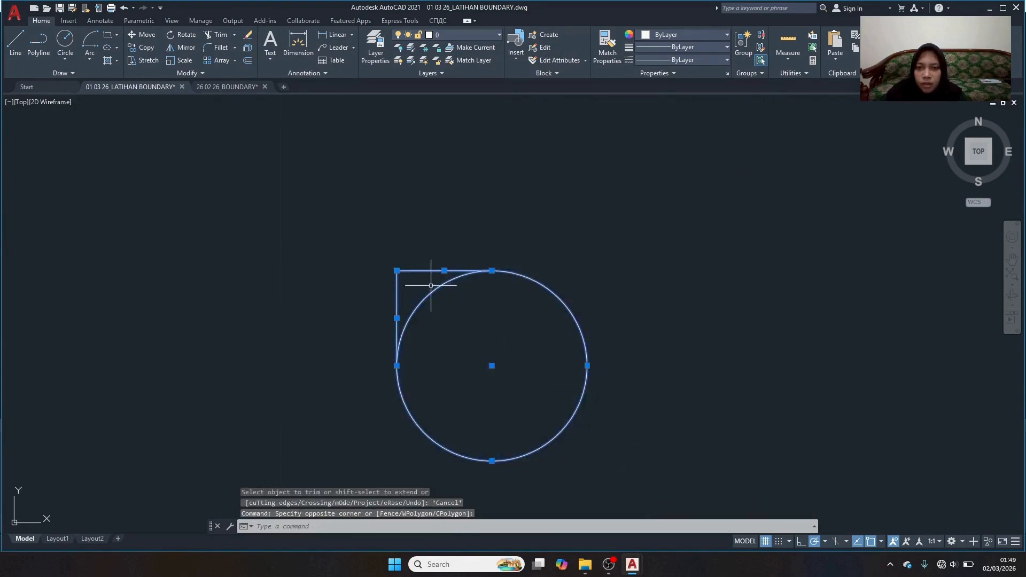
right_click(397, 270)
click(428, 354)
click(396, 271)
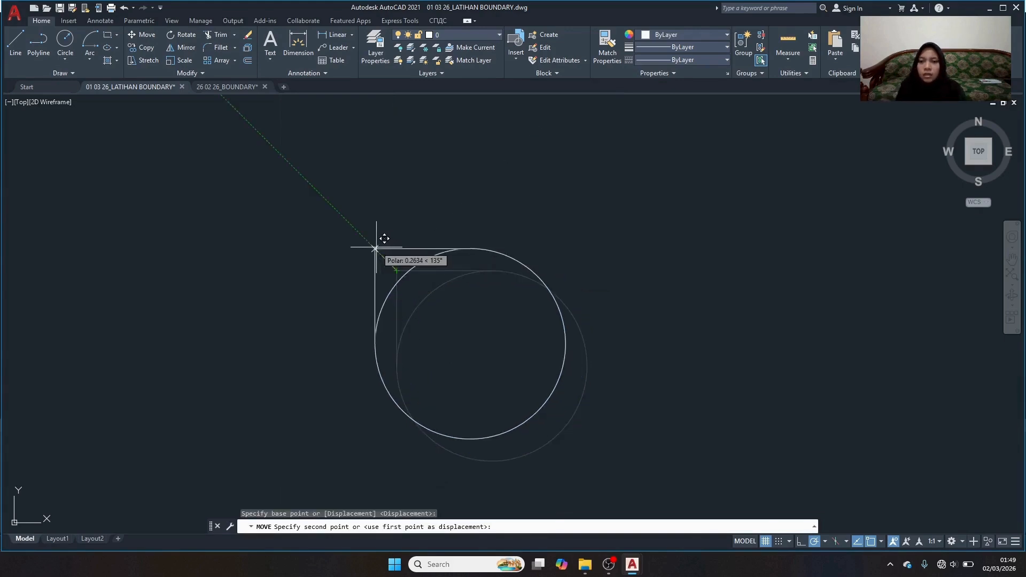
scroll(388, 255, down, 8)
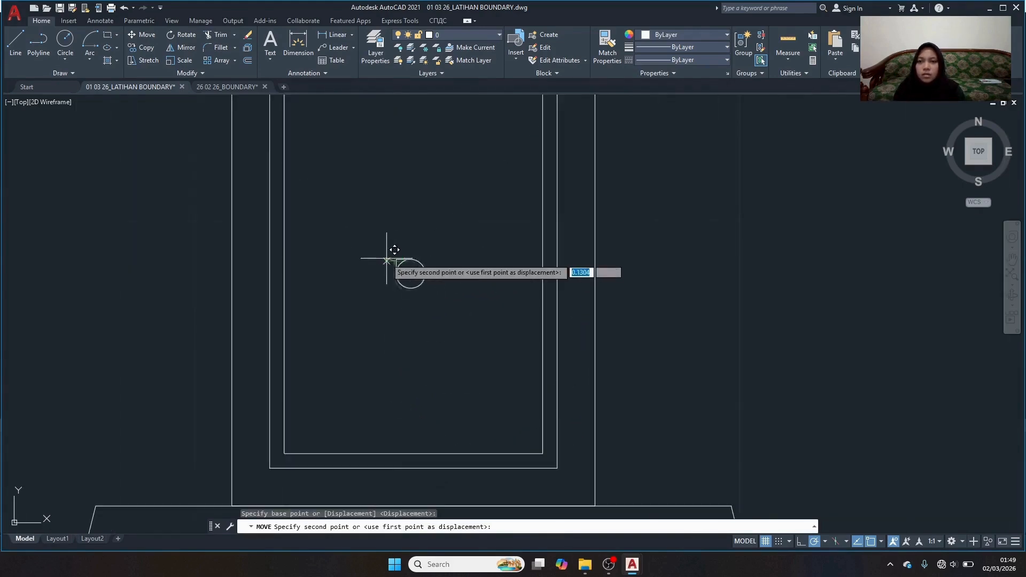
middle_drag(360, 188, 368, 361)
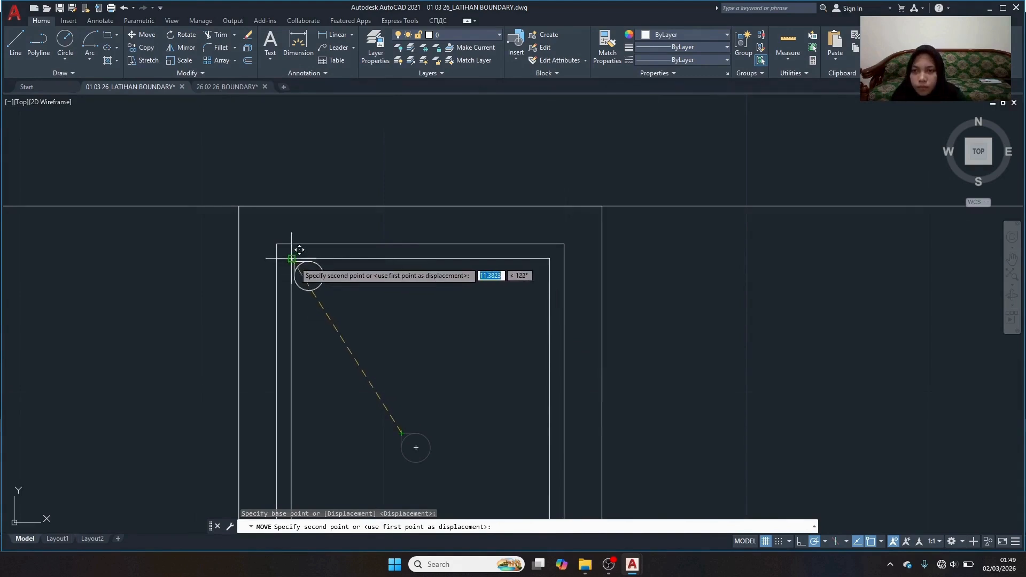
scroll(304, 253, up, 3)
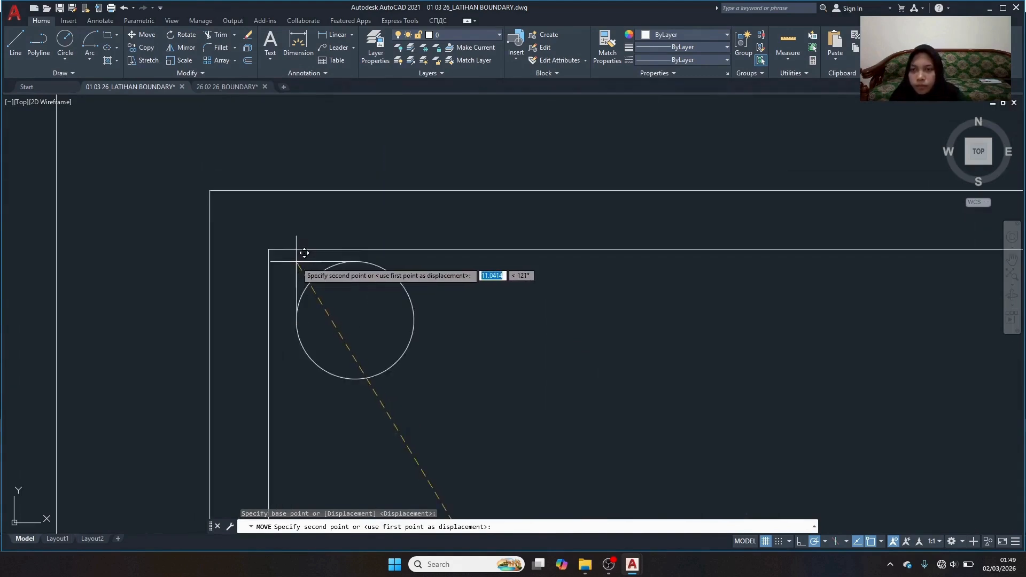
click(270, 248)
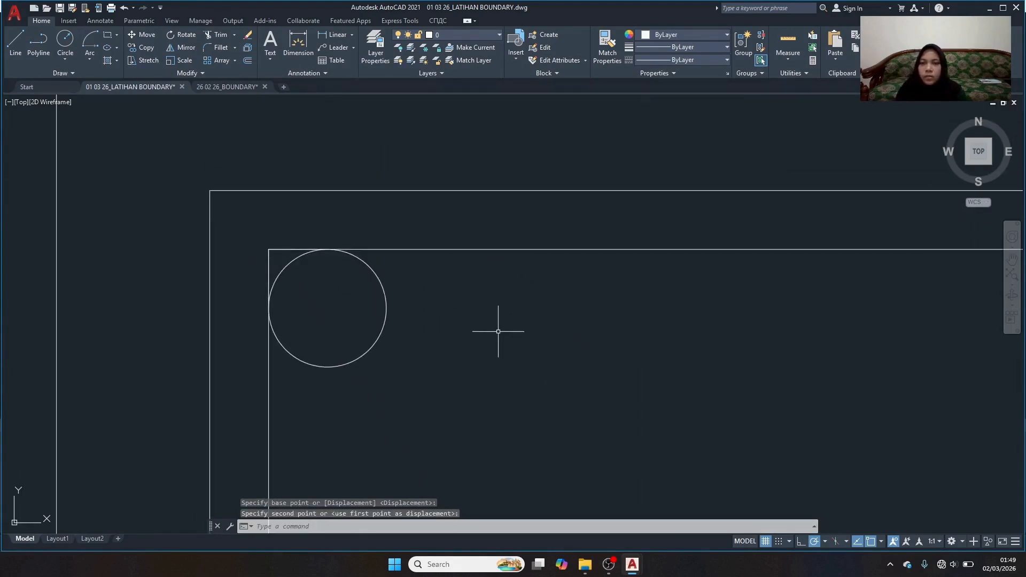
scroll(499, 332, down, 2)
drag(490, 319, 448, 344)
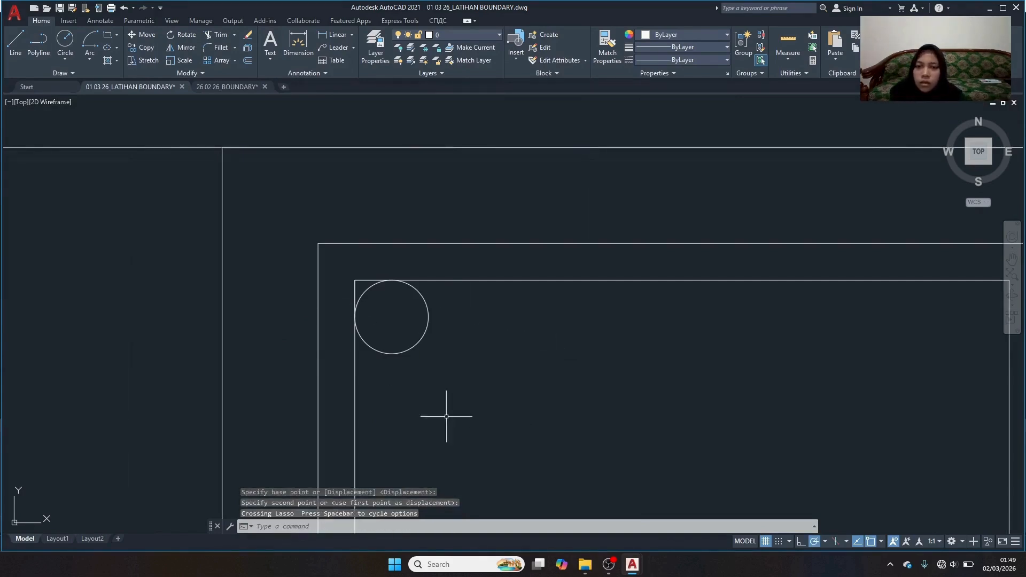
click(474, 355)
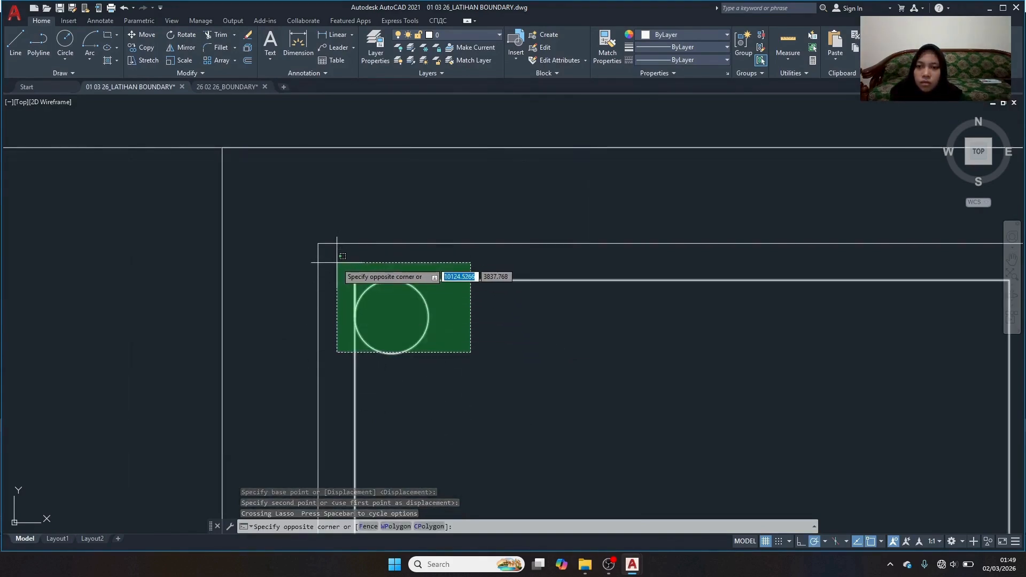
click(339, 282)
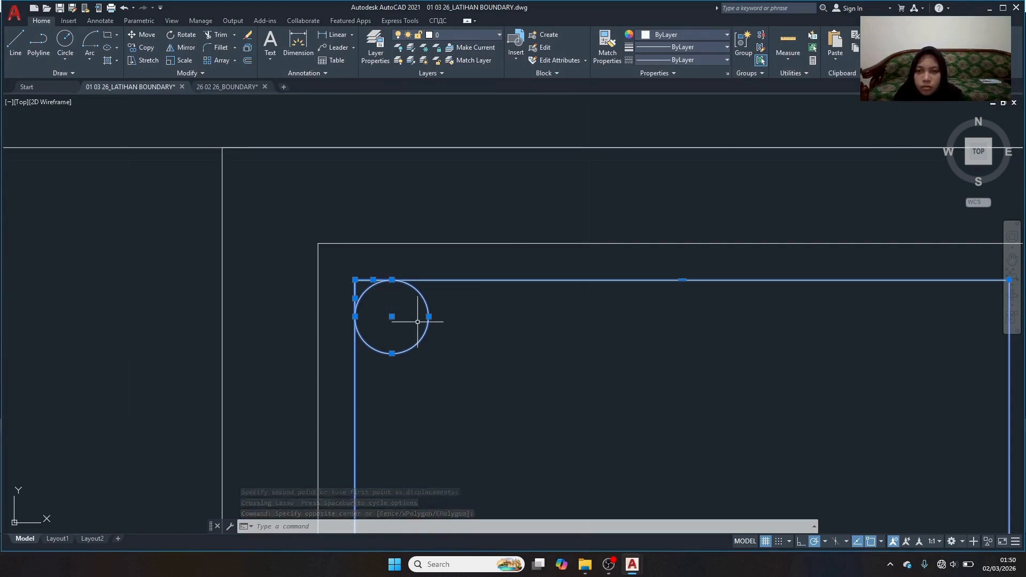
right_click(407, 383)
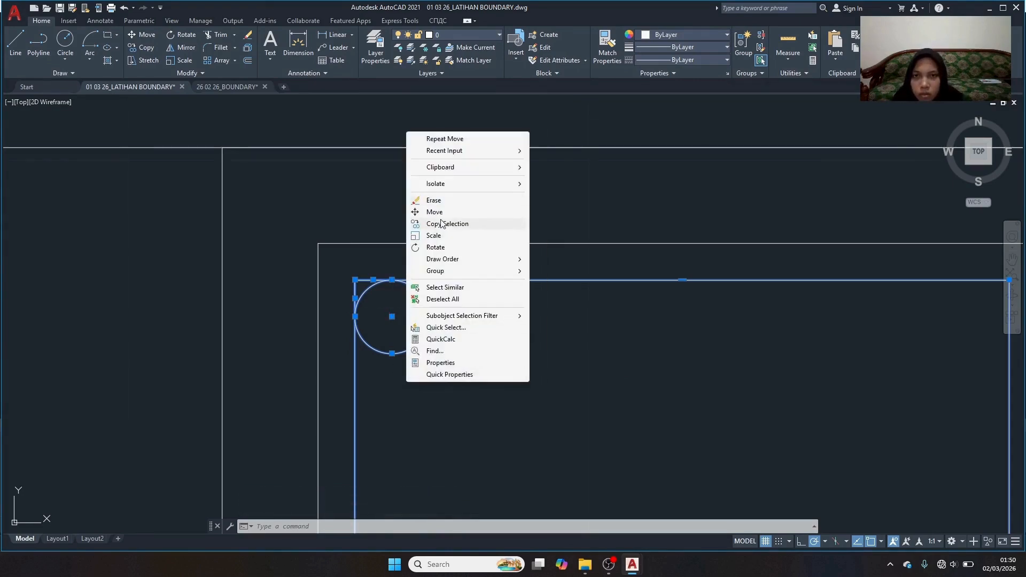
right_click(390, 390)
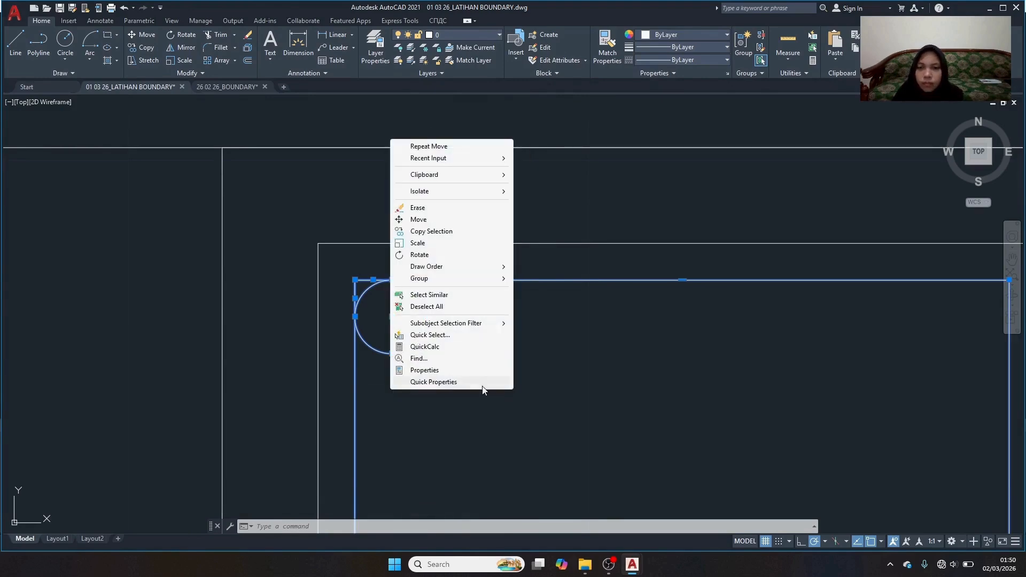
click(588, 461)
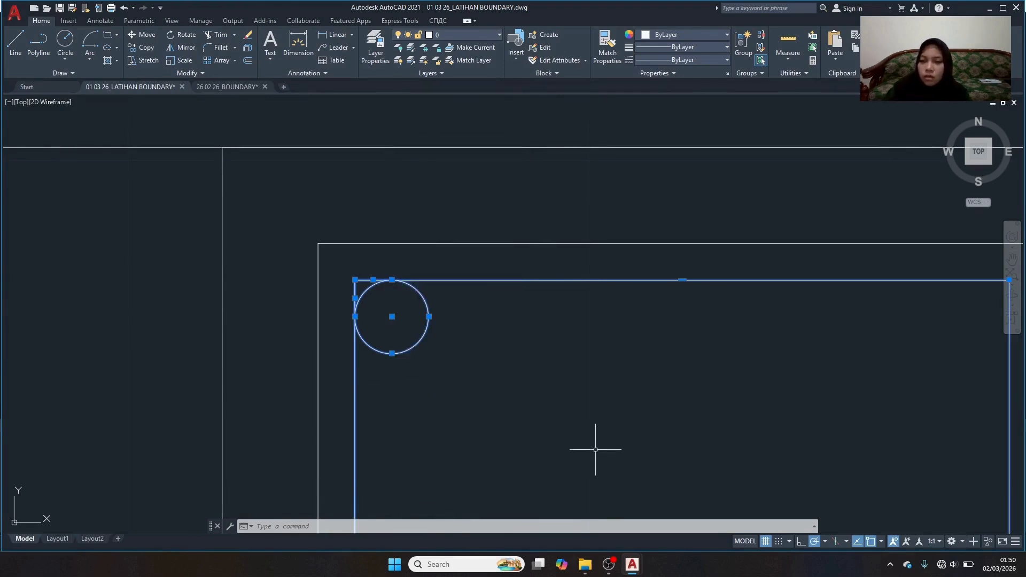
click(467, 348)
click(483, 366)
key(Escape)
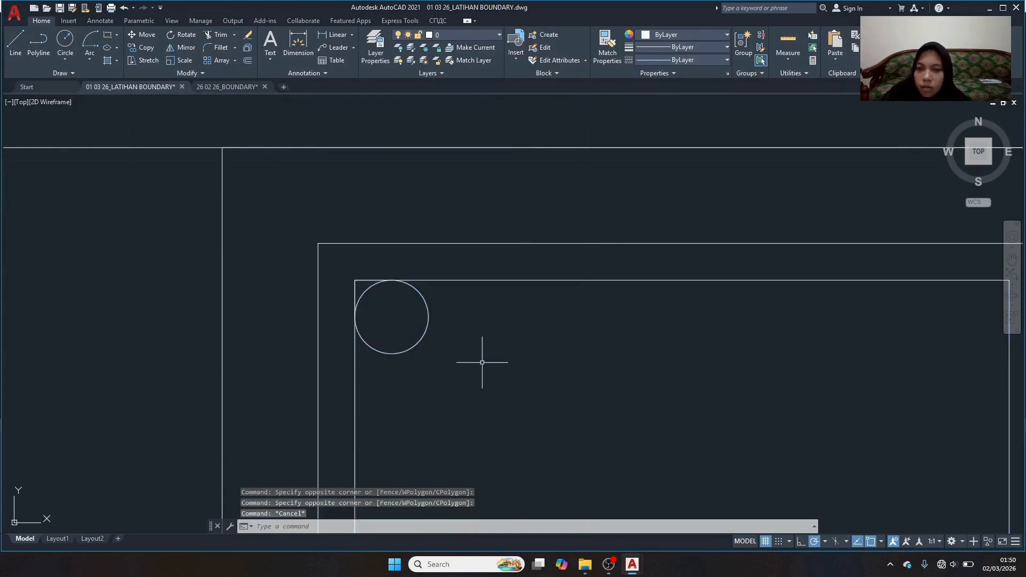
click(573, 413)
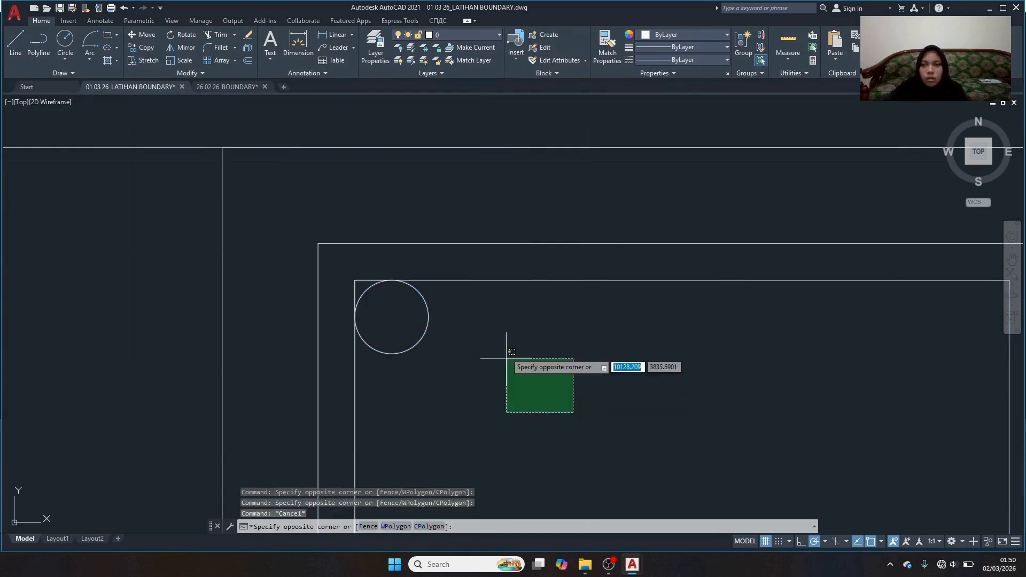
click(581, 400)
Draw a circle of radius 0.8 inside the innermost rectangle, to the lower right of the top-left corner circle.
text(c)
key(Return)
click(594, 432)
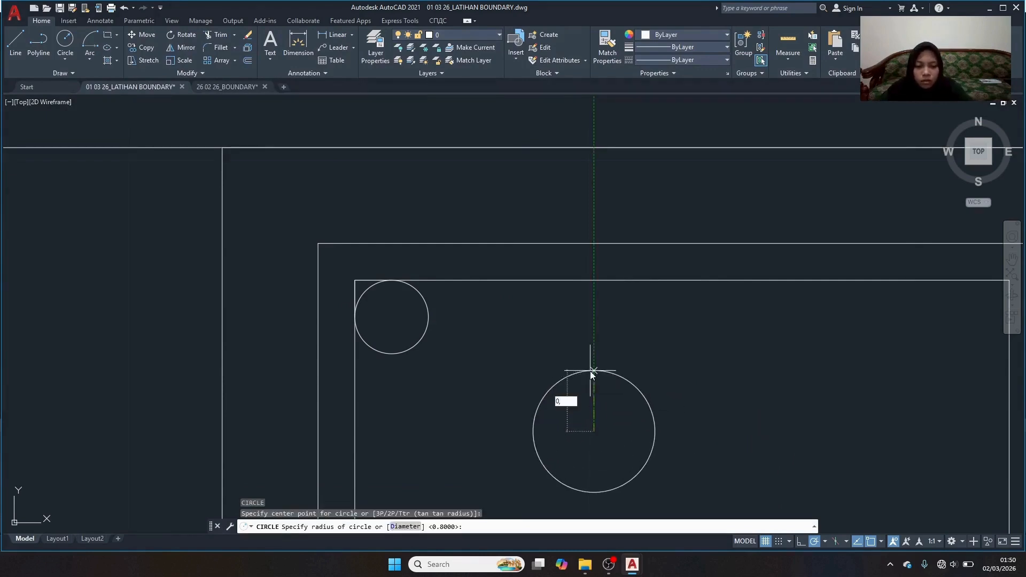
key(Return)
scroll(593, 411, up, 5)
scroll(451, 304, down, 3)
Draw a horizontal line from the new circle's top quadrant to the right, ending beyond the circle's right side.
text(l)
key(Return)
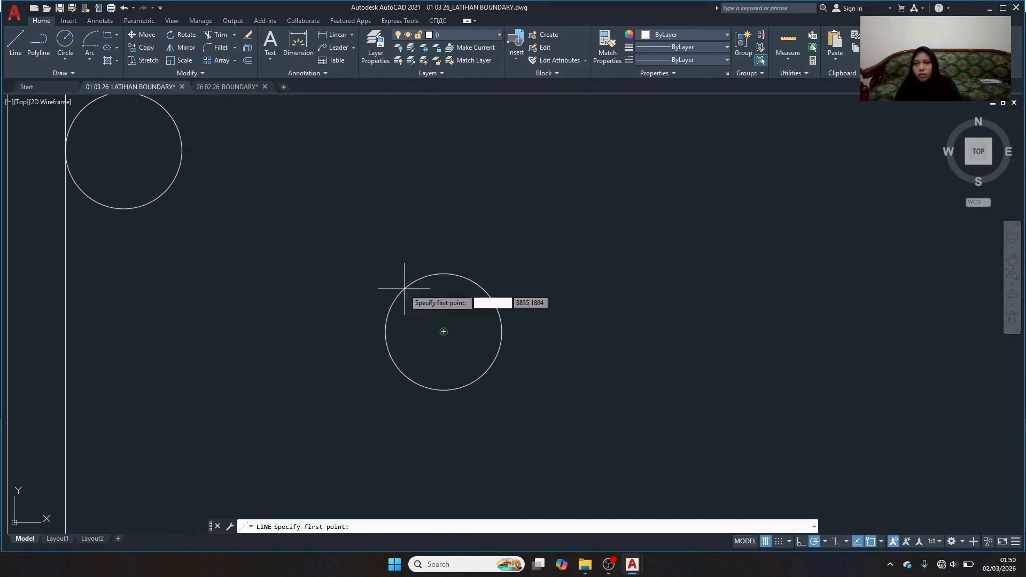
click(444, 274)
click(547, 274)
key(Return)
Draw a vertical line from the circle's right quadrant up to the horizontal line and trim the horizontal overhang beyond it.
key(Return)
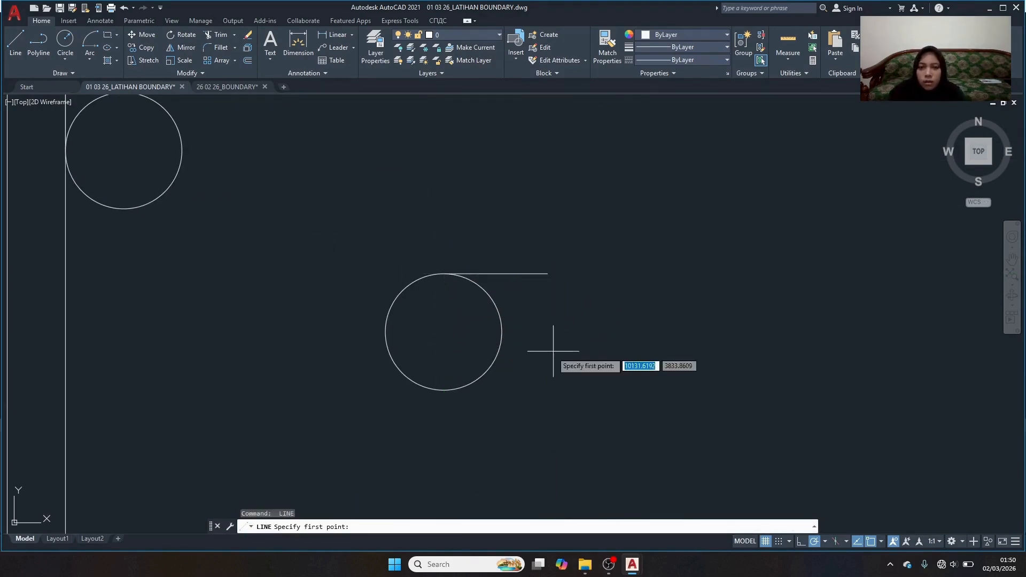
click(502, 331)
click(506, 274)
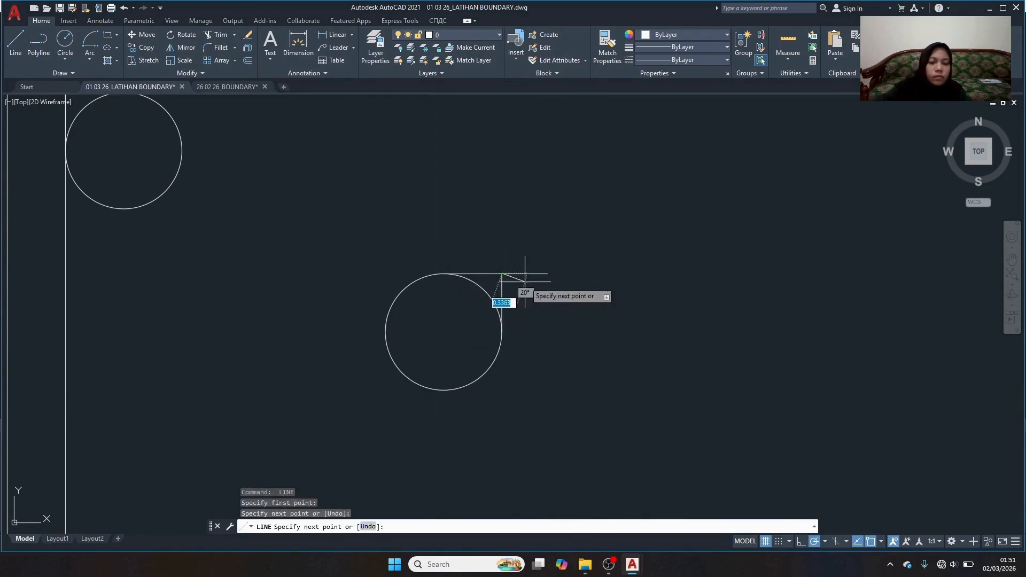
key(Return)
text(TR)
key(Return)
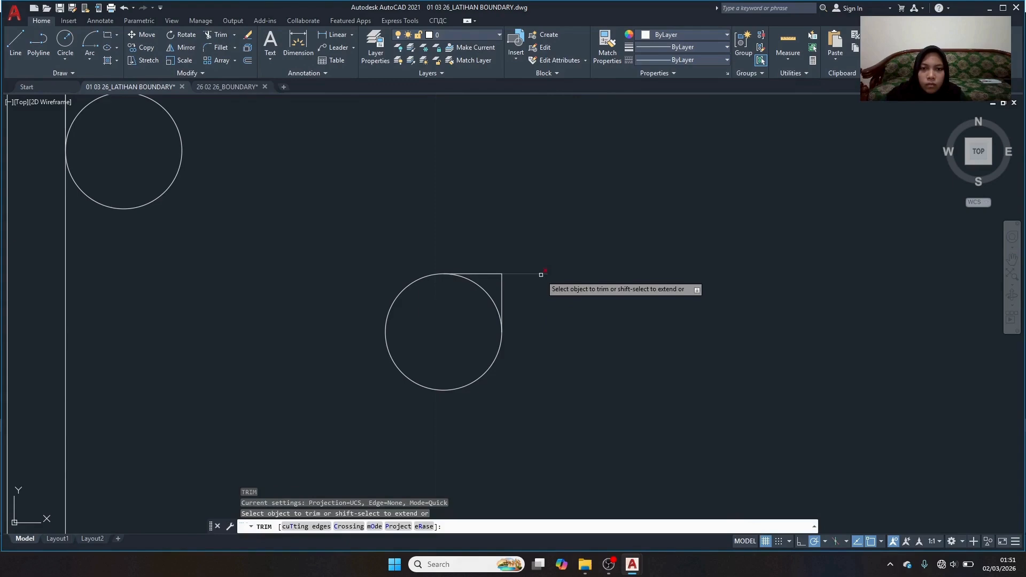
Move the circle and its two helper lines from their shared corner to the innermost rectangle's top-right corner.
click(376, 244)
click(503, 273)
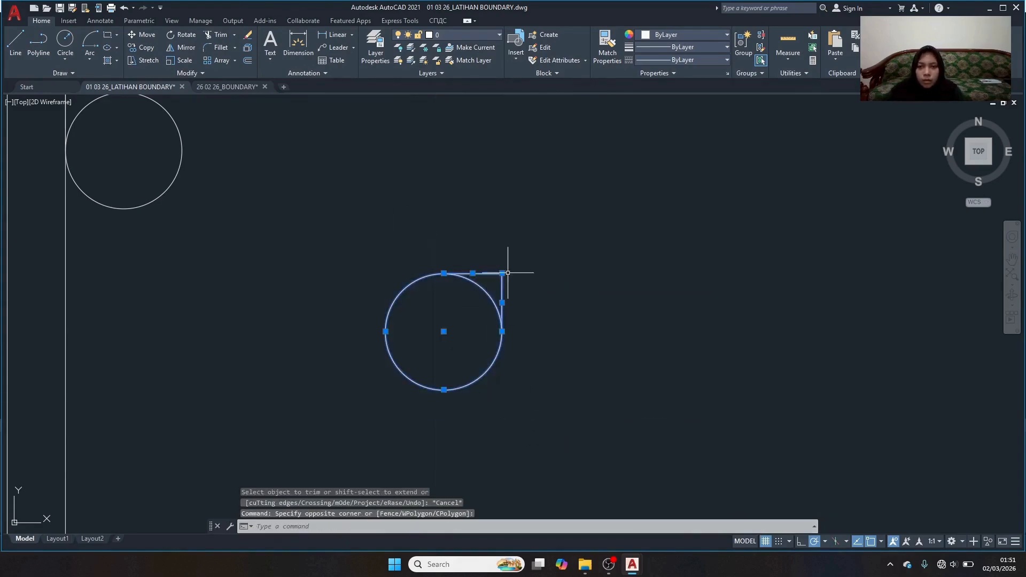
click(501, 273)
right_click(507, 269)
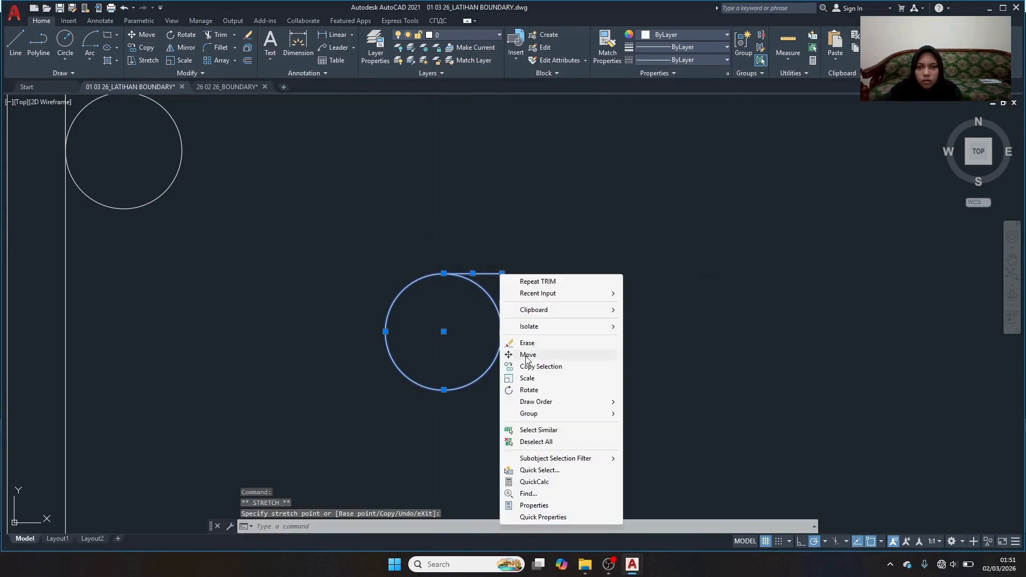
click(522, 355)
click(502, 273)
scroll(575, 270, down, 2)
click(781, 203)
scroll(778, 213, up, 4)
scroll(132, 152, down, 4)
Draw a third circle of radius 0.8 midway between and below the two upper corner circles.
text(c)
key(Return)
click(512, 408)
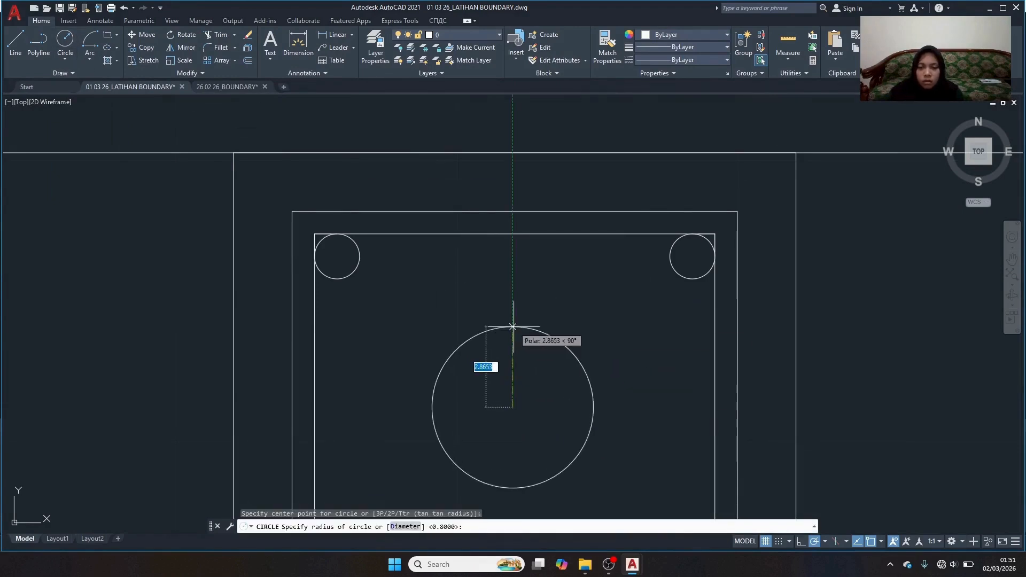
text(0.8)
key(Return)
scroll(509, 336, up, 6)
scroll(483, 207, down, 1)
Draw a horizontal line rightward from the third circle's top quadrant and a vertical line from its right quadrant up to it.
click(21, 58)
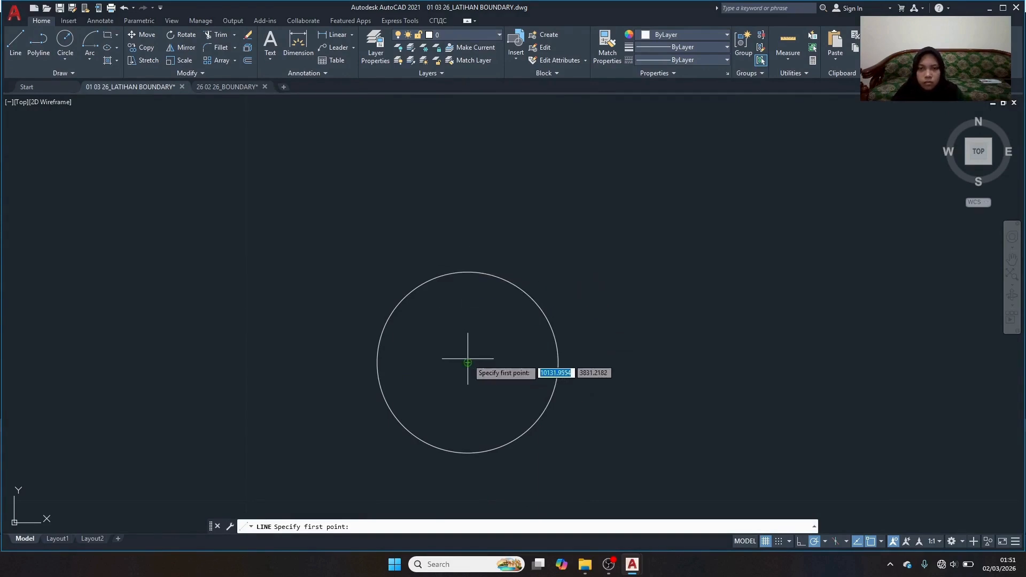
click(467, 272)
click(598, 272)
key(Return)
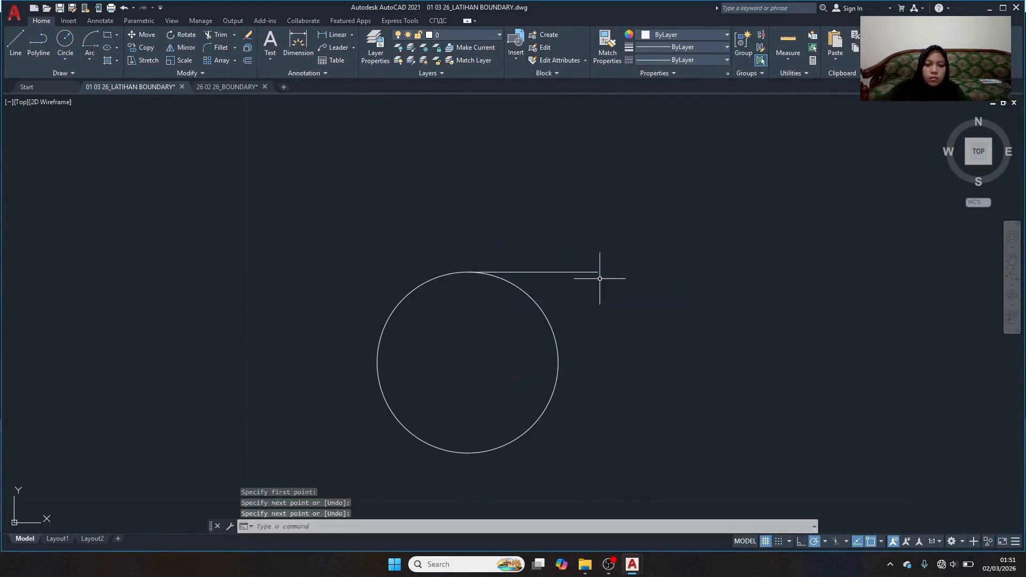
key(Return)
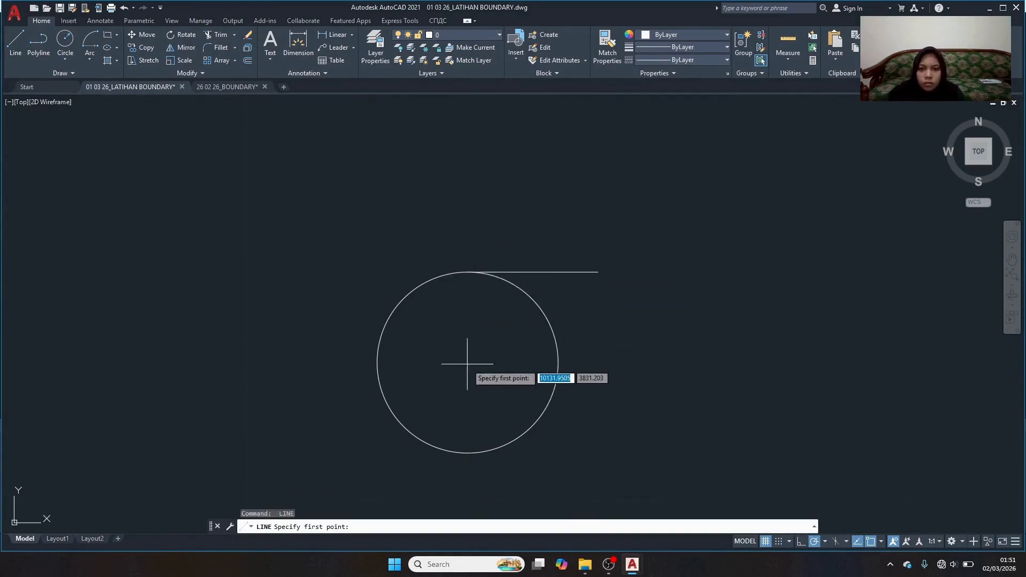
click(559, 363)
click(558, 272)
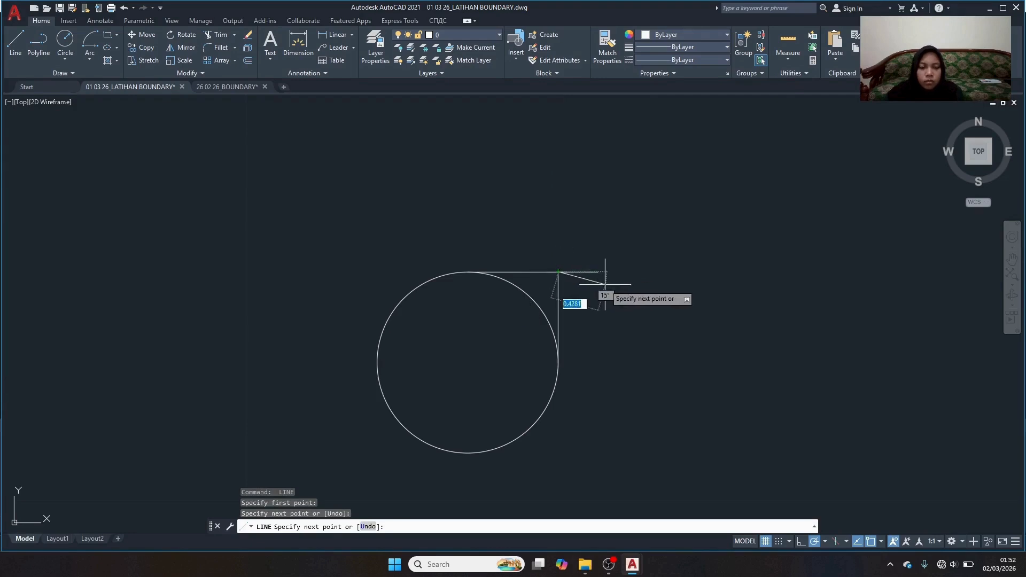
key(Return)
Trim the part of the third circle's horizontal line that extends past the vertical line.
click(598, 254)
click(589, 289)
key(Escape)
text(tr)
key(Return)
click(590, 273)
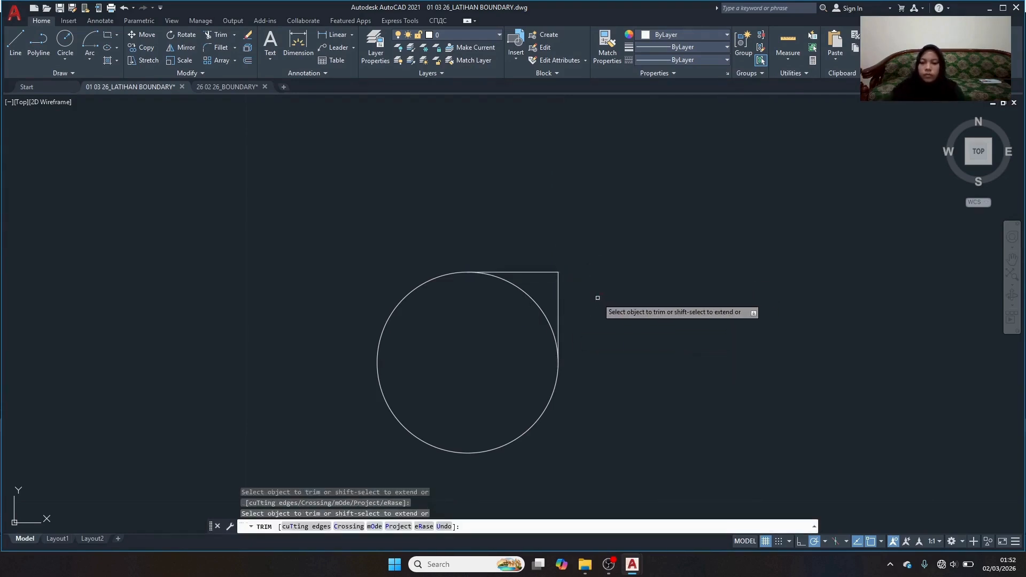
key(Escape)
Mirror the third circle and its helper lines across a horizontal axis below them, erasing the source objects.
click(316, 231)
click(649, 470)
scroll(592, 308, down, 2)
scroll(592, 308, down, 2)
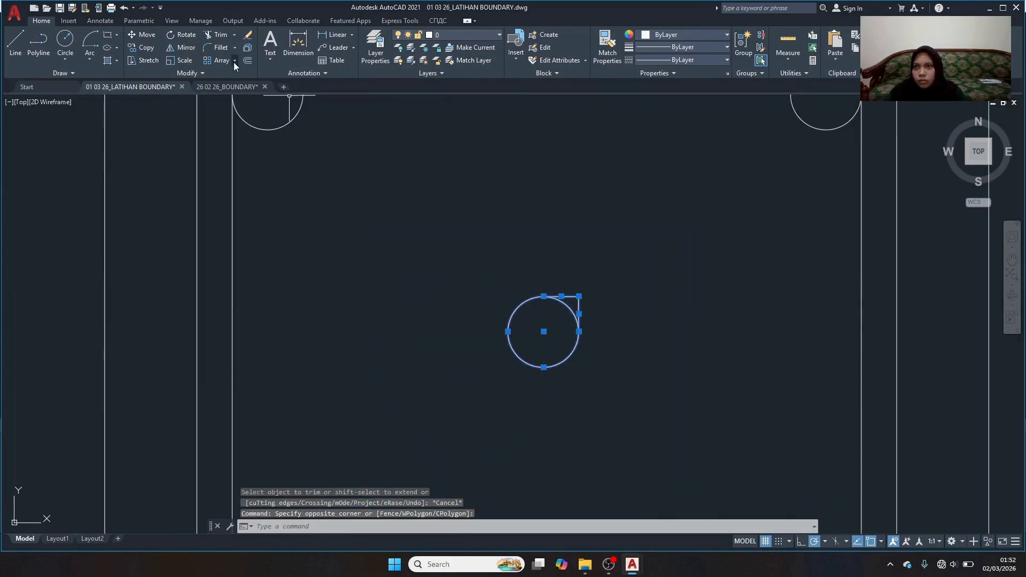
click(169, 49)
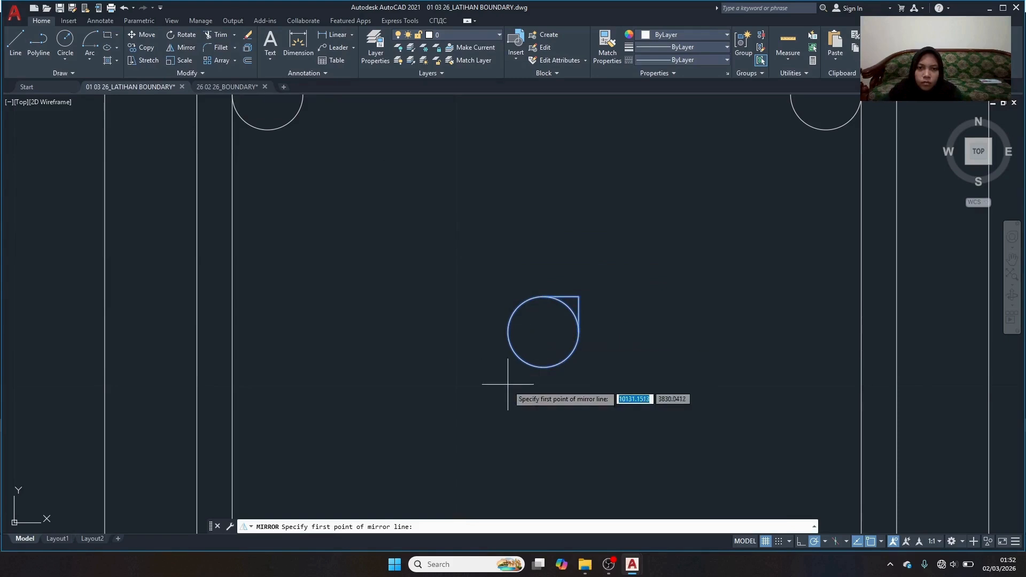
click(516, 389)
click(612, 389)
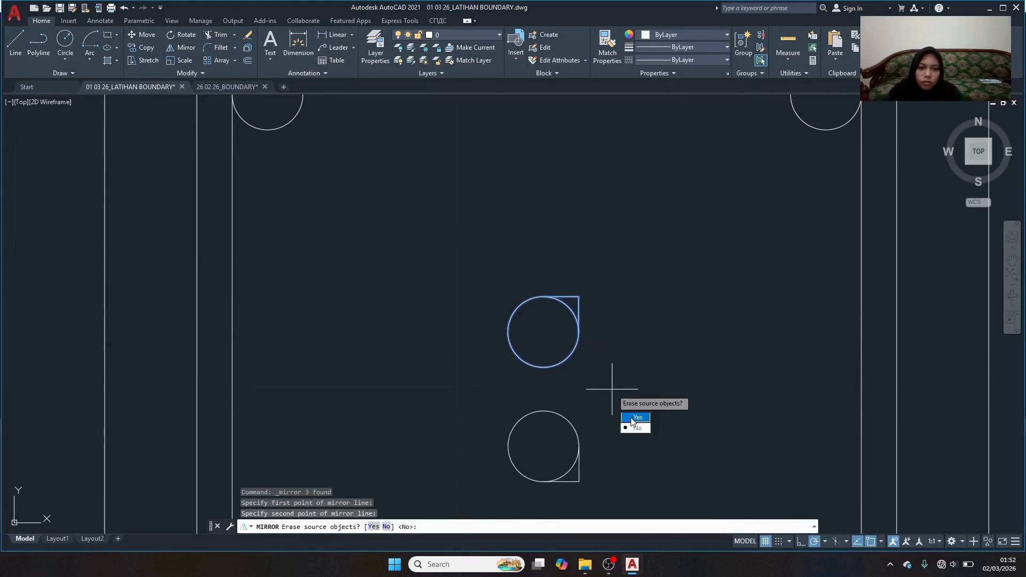
click(632, 421)
Mirror the flipped circle and its helper lines across a vertical axis on their left, keeping the source objects.
scroll(562, 389, down, 2)
click(510, 390)
click(596, 481)
click(172, 52)
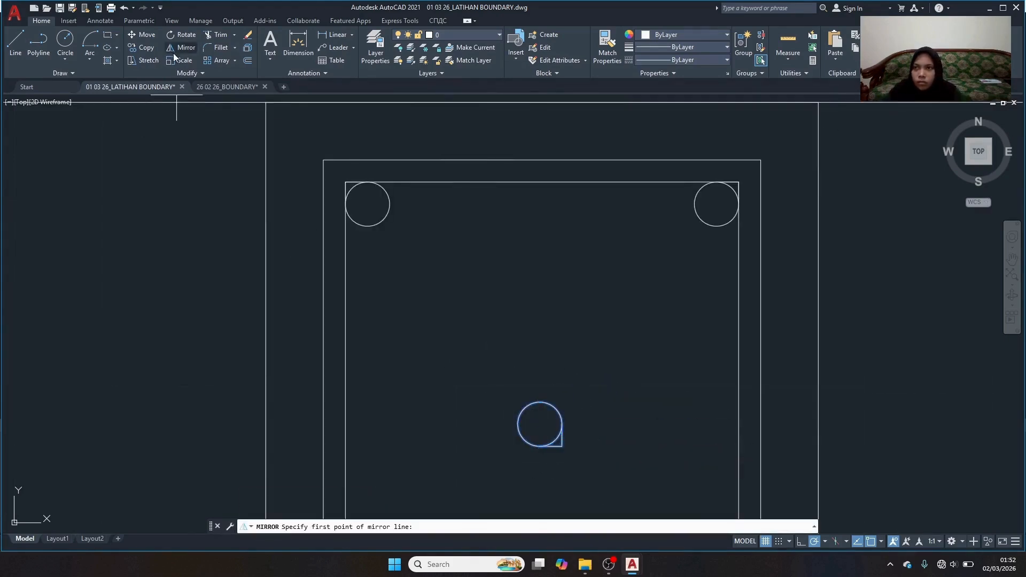
click(494, 390)
click(493, 466)
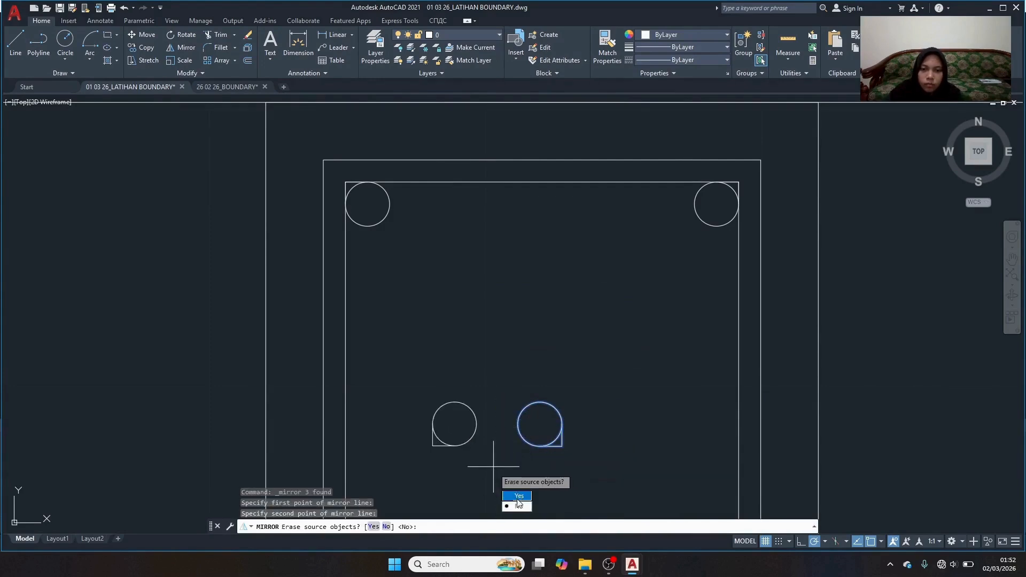
click(519, 506)
Move the right-hand circle and its helper lines from their shared corner to the innermost rectangle's bottom-right corner.
click(498, 387)
click(590, 470)
right_click(566, 447)
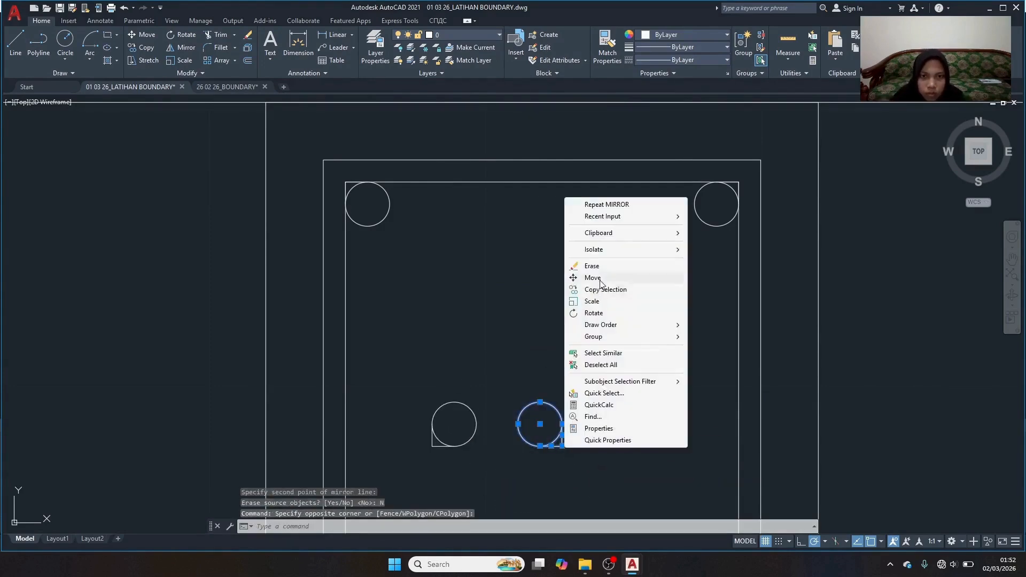
click(599, 279)
click(562, 447)
scroll(596, 454, down, 2)
middle_drag(596, 454, 465, 229)
scroll(509, 282, up, 4)
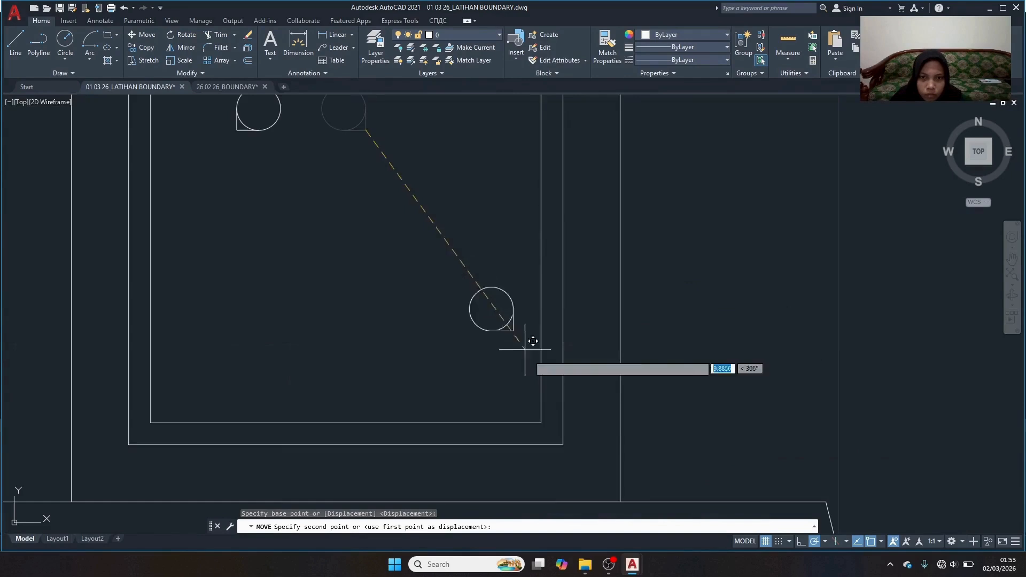
click(543, 417)
scroll(257, 194, up, 2)
scroll(257, 195, down, 4)
Move the mirrored left-hand circle and its helper lines from their shared corner to the innermost rectangle's bottom-left corner.
click(230, 121)
click(312, 165)
right_click(259, 145)
click(299, 238)
click(261, 145)
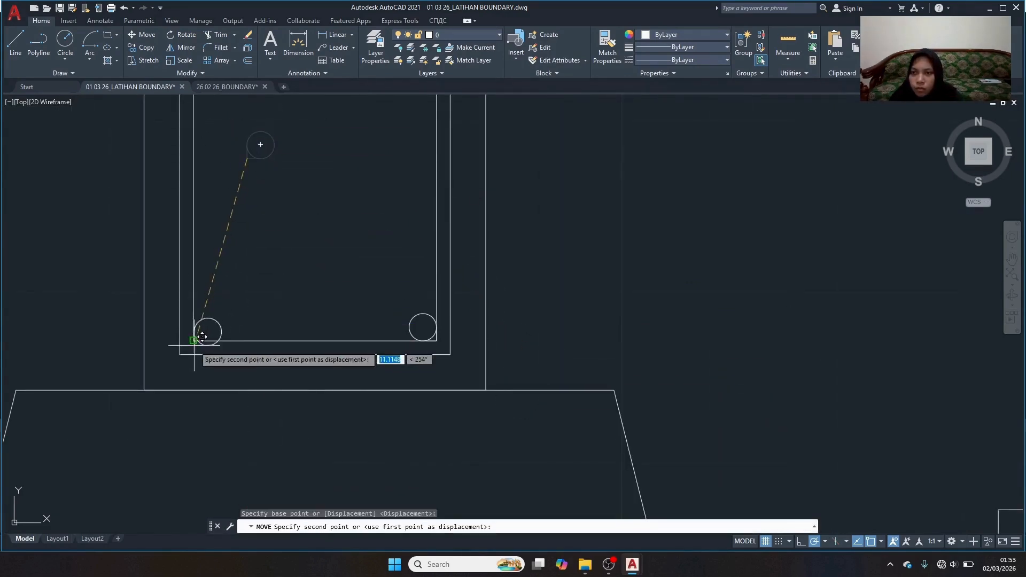
click(191, 342)
scroll(360, 247, down, 2)
scroll(348, 238, up, 2)
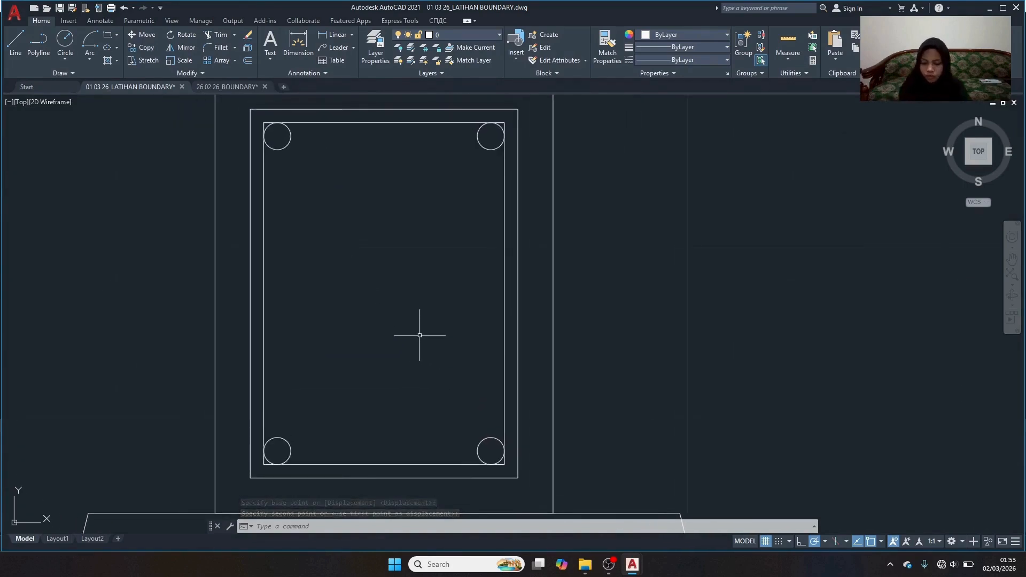
Fillet the overlapping helper lines and the innermost rectangle at the top-right corner with a radius of 0.8.
text(F)
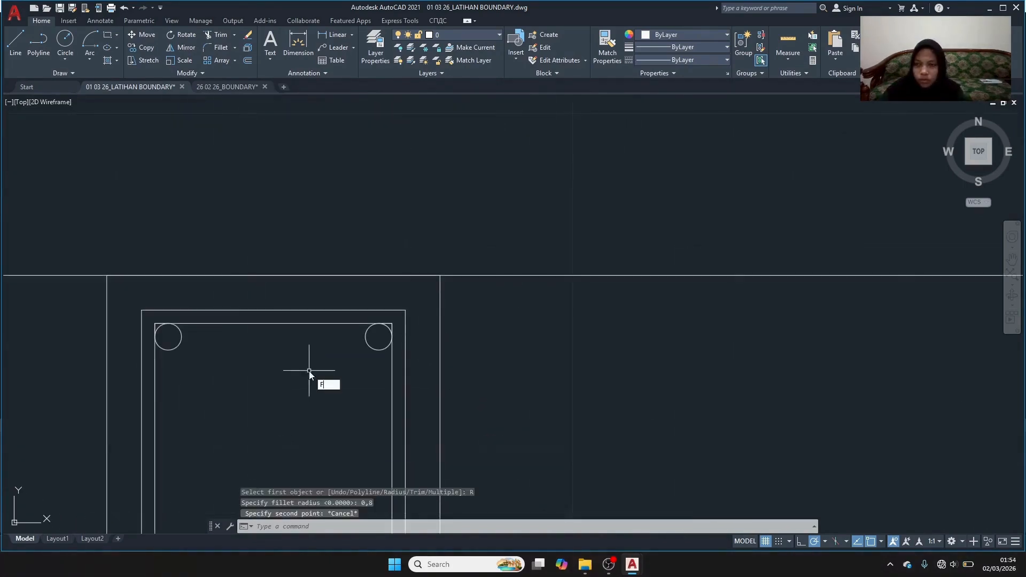
key(Return)
text(R)
key(Return)
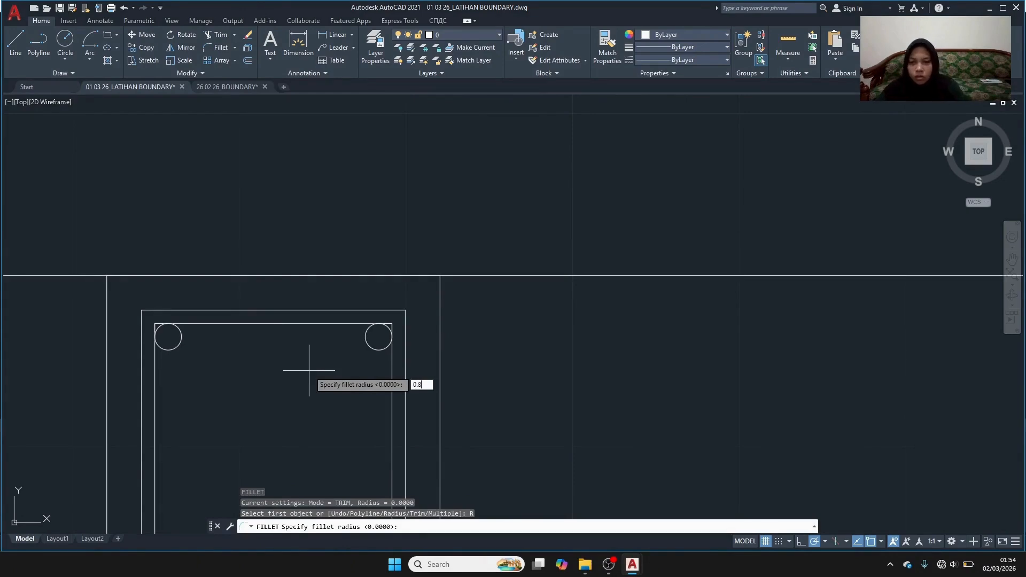
key(Return)
click(392, 324)
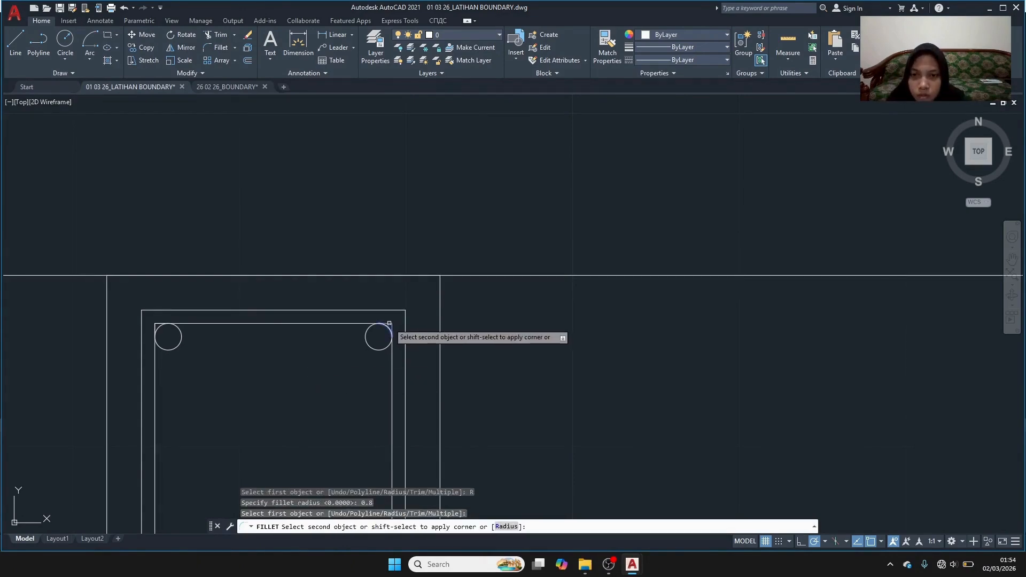
click(391, 326)
scroll(392, 329, up, 4)
key(Return)
click(391, 330)
click(377, 322)
Fillet the overlapping helper lines and the innermost rectangle at the top-left corner with the same 0.8 radius.
scroll(299, 374, down, 3)
middle_drag(169, 380, 385, 424)
scroll(385, 424, up, 4)
key(Return)
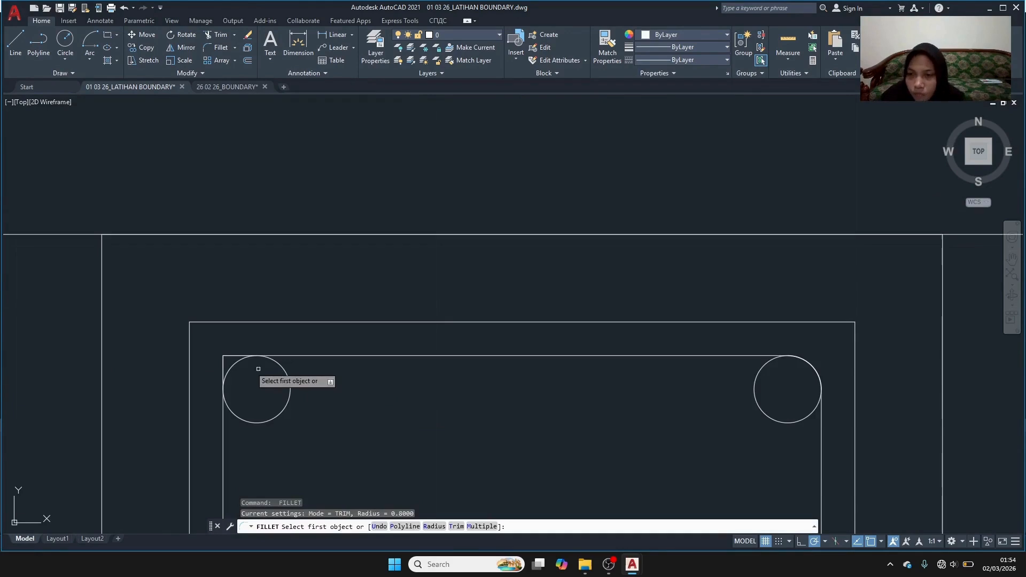
click(227, 356)
click(224, 360)
key(Return)
click(228, 356)
click(223, 375)
Fillet the overlapping helper lines and the innermost rectangle at the bottom-left corner with the 0.8 radius.
scroll(371, 213, down, 4)
scroll(362, 325, up, 5)
key(Return)
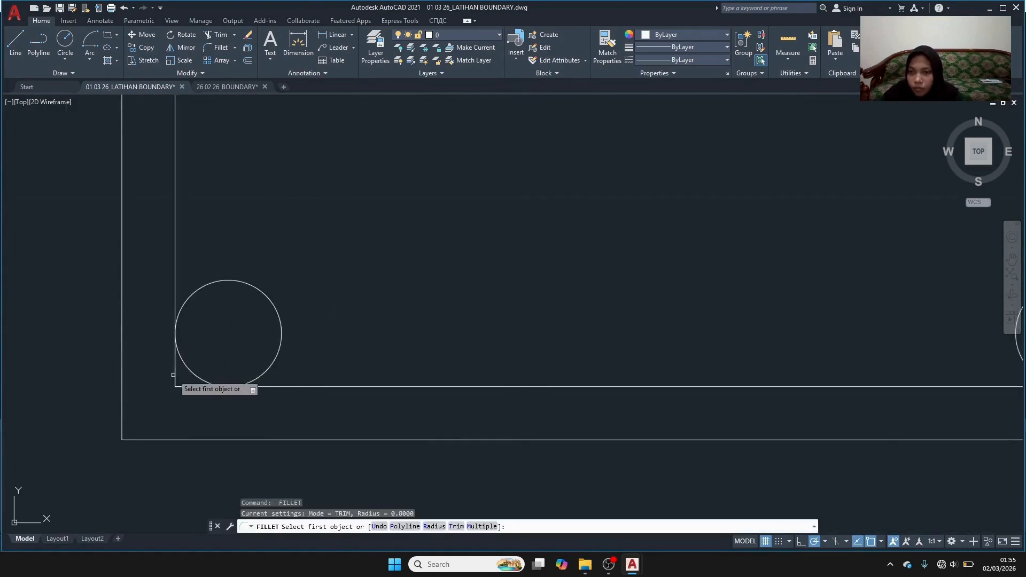
click(176, 375)
click(194, 386)
key(Return)
click(177, 379)
click(208, 386)
Fillet the overlapping helper lines and the innermost rectangle at the bottom-right corner with the 0.8 radius.
middle_drag(813, 356, 356, 348)
middle_drag(435, 346, 293, 371)
key(Return)
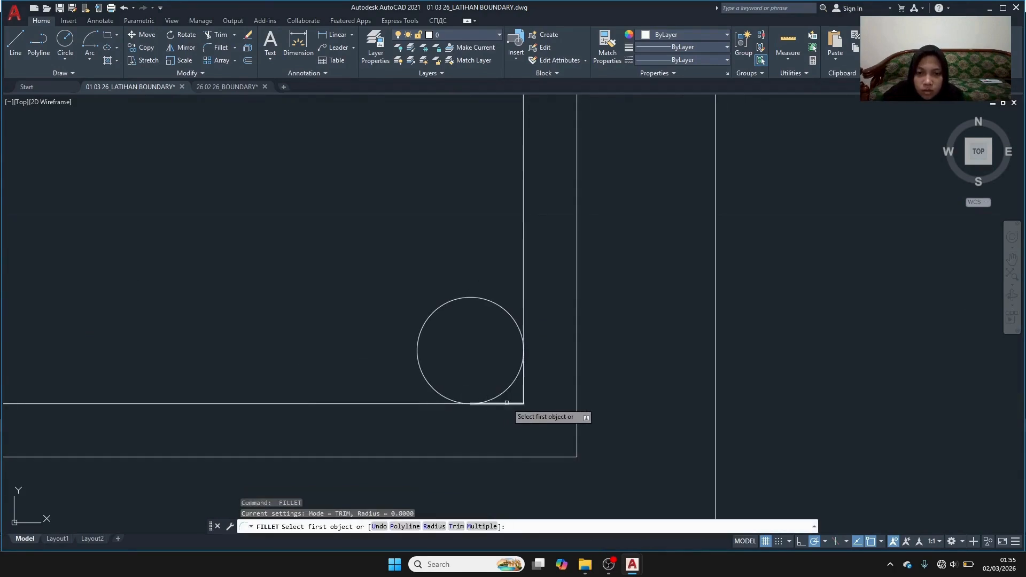
click(507, 402)
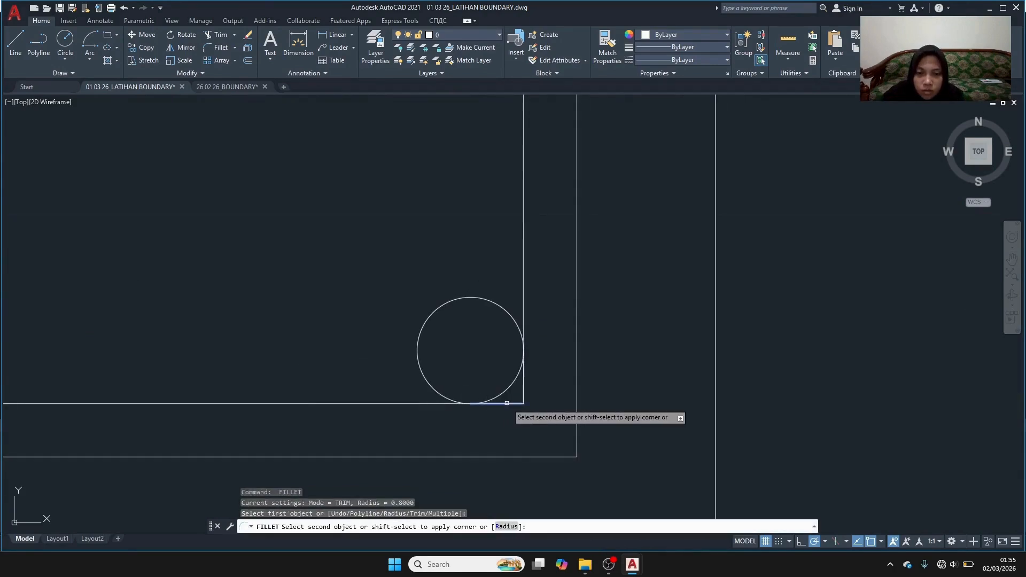
click(524, 363)
key(Return)
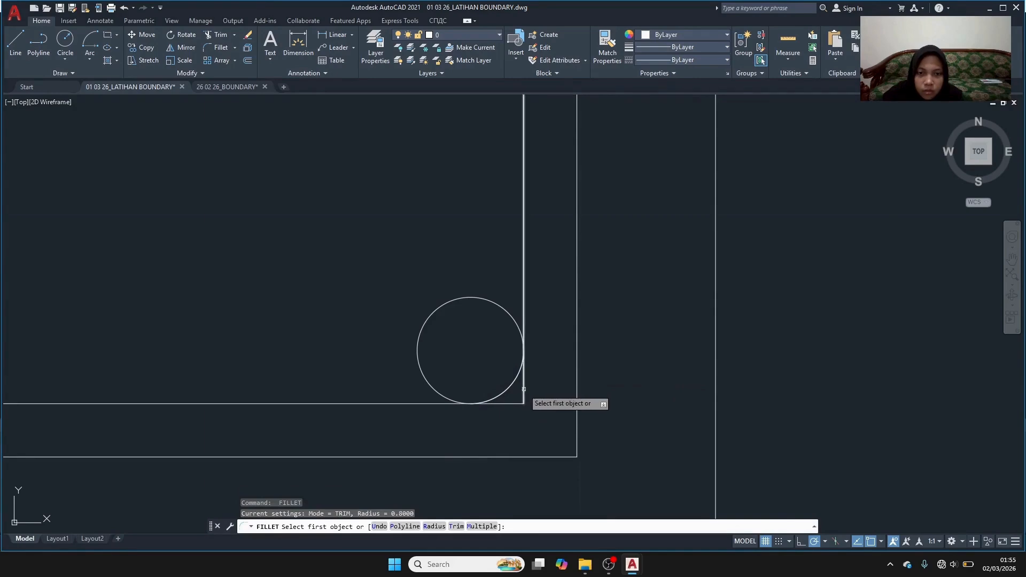
click(511, 405)
click(523, 375)
Erase the sharp-cornered rectangle that directly surrounds the filleted innermost rectangle.
scroll(396, 294, down, 4)
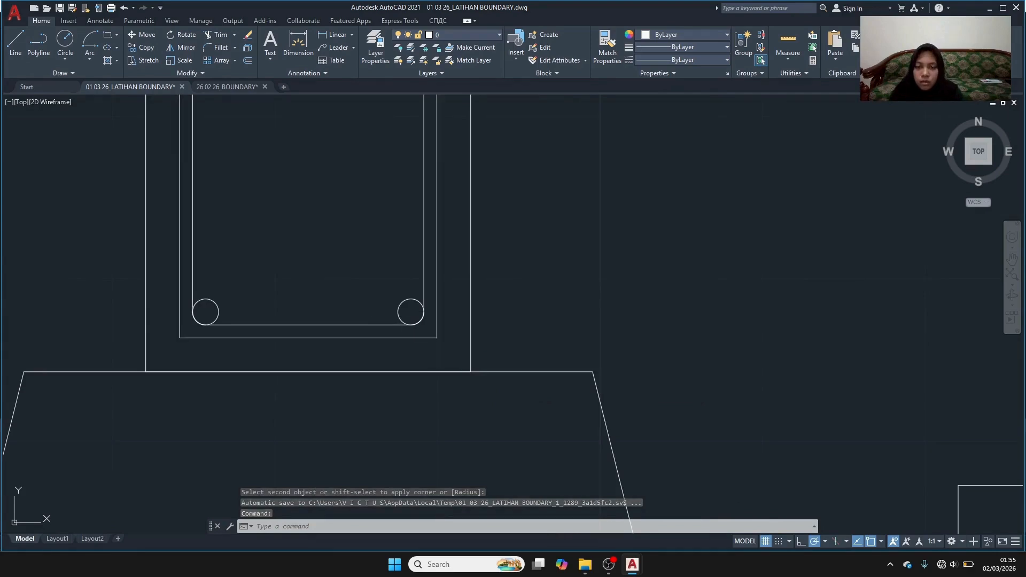
click(434, 336)
key(Delete)
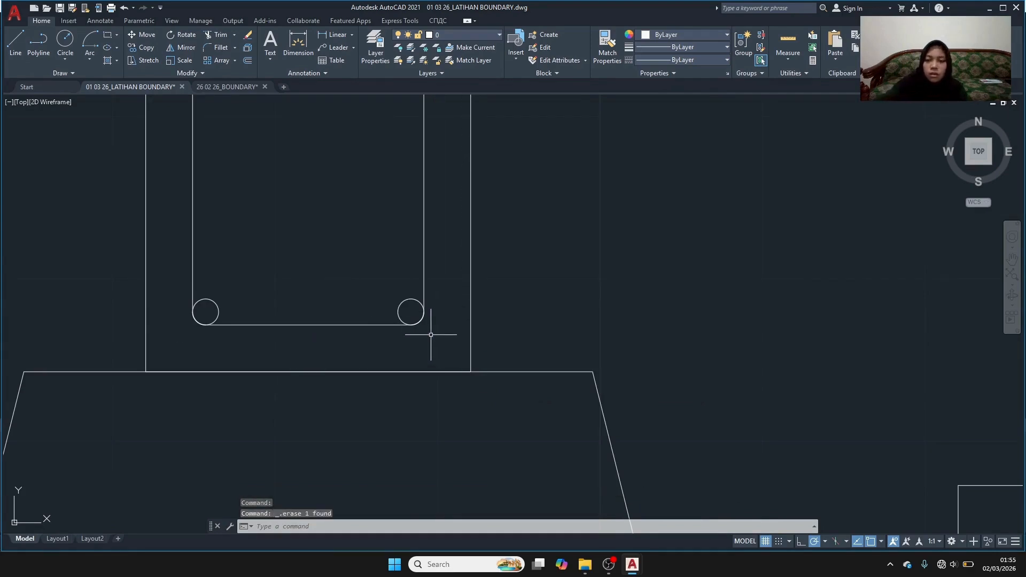
Offset the filleted innermost rectangle outward by 0.8 to create a parallel rounded outline.
click(322, 324)
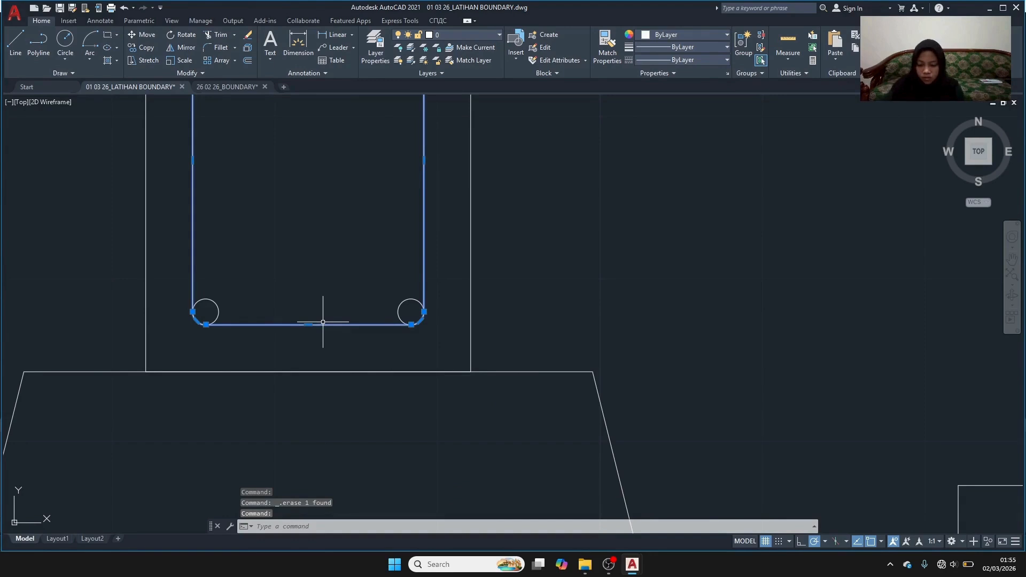
text(O)
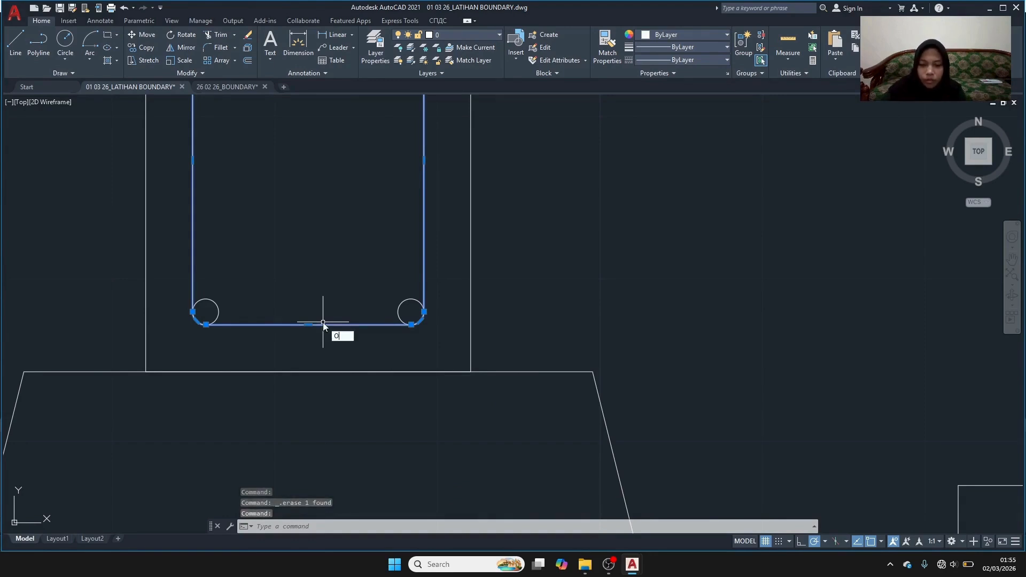
text(FF)
key(Return)
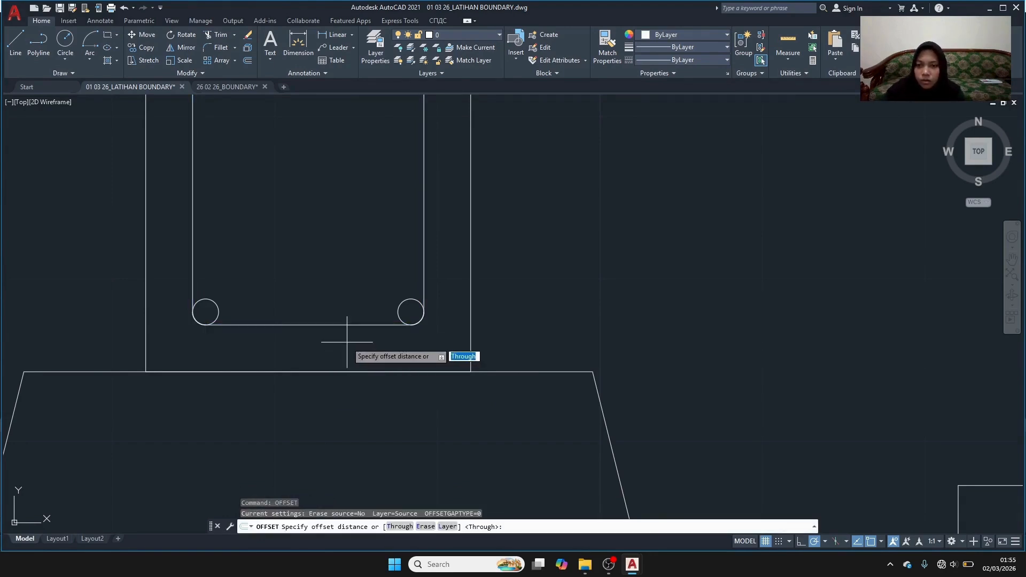
text(0.8)
key(Return)
click(345, 326)
click(344, 343)
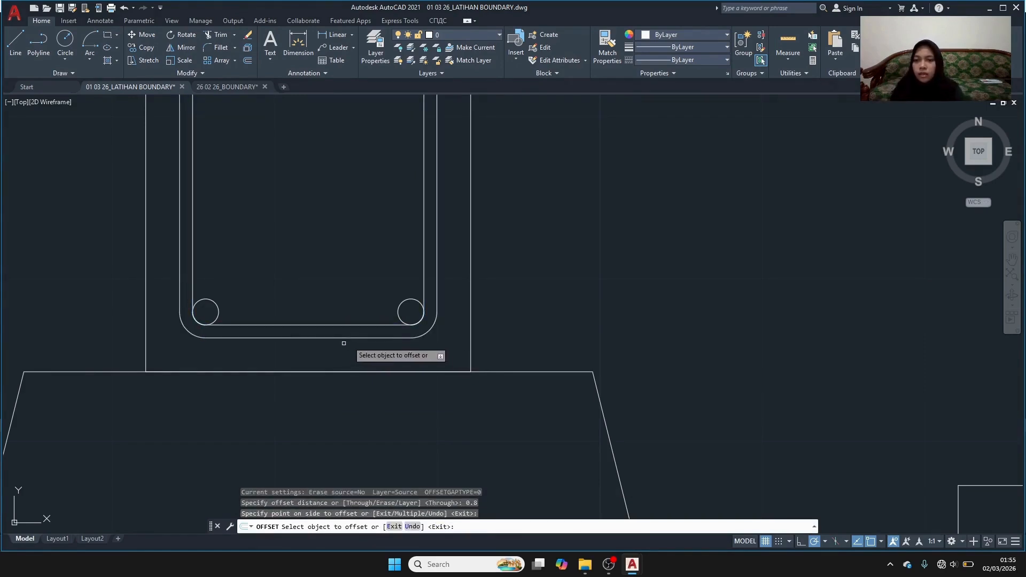
key(Escape)
Draw a diagonal helper line from the top-right circle's centre toward the upper left, past the circle's edge.
scroll(315, 270, up, 2)
middle_drag(320, 286, 335, 470)
scroll(339, 460, down, 4)
scroll(343, 445, up, 1)
scroll(354, 388, up, 1)
scroll(360, 329, up, 1)
middle_drag(339, 337, 298, 435)
scroll(299, 434, up, 2)
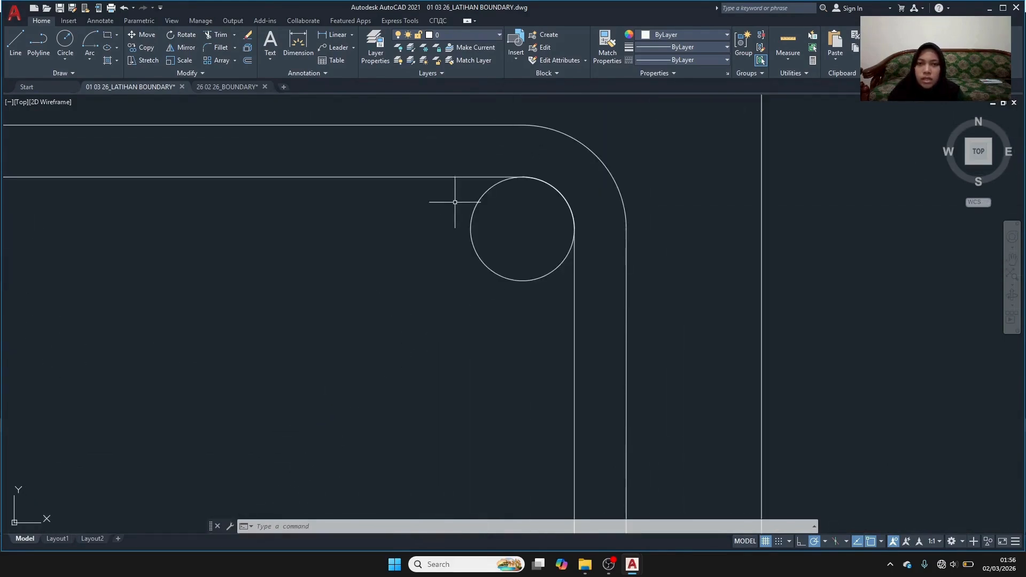
click(17, 52)
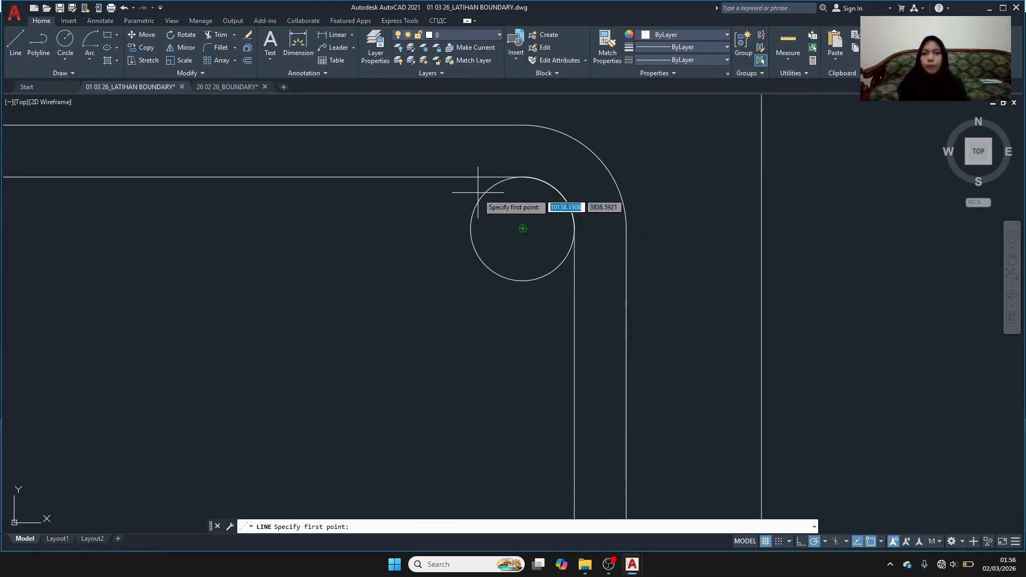
click(523, 229)
click(447, 154)
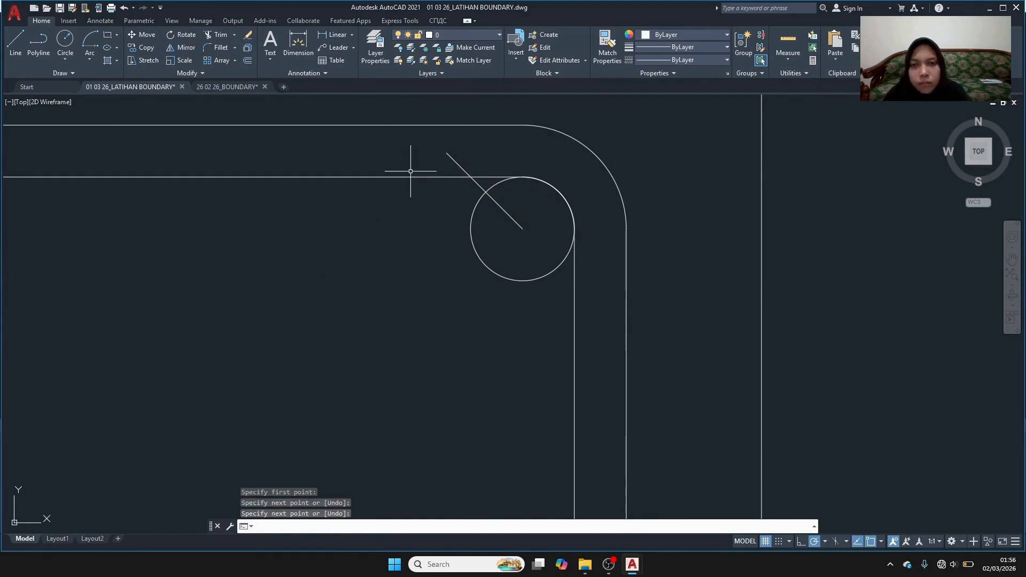
key(Return)
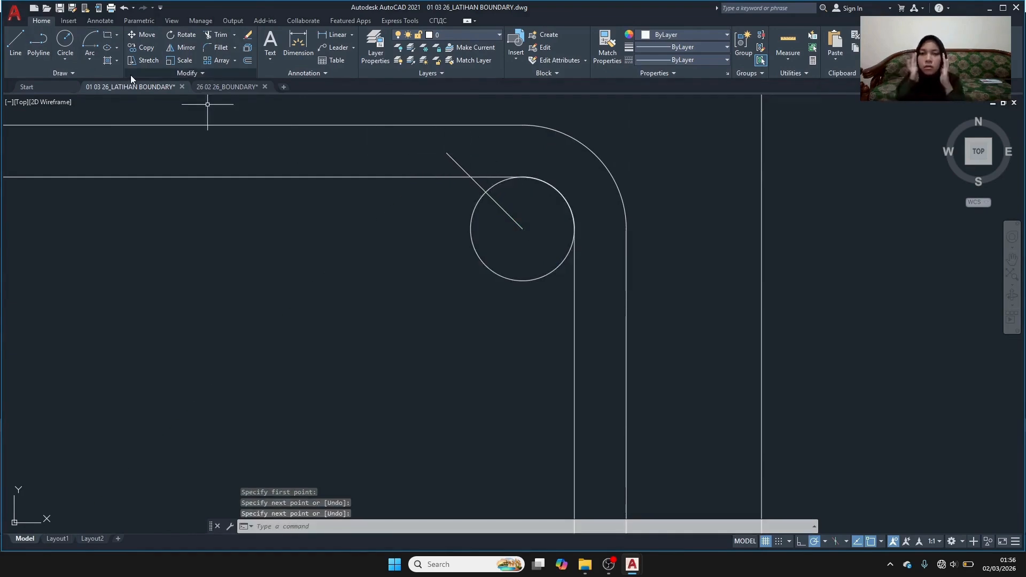
Draw a 2-unit line at 225° from the intersection of the diagonal helper line and the top-right circle.
key(Return)
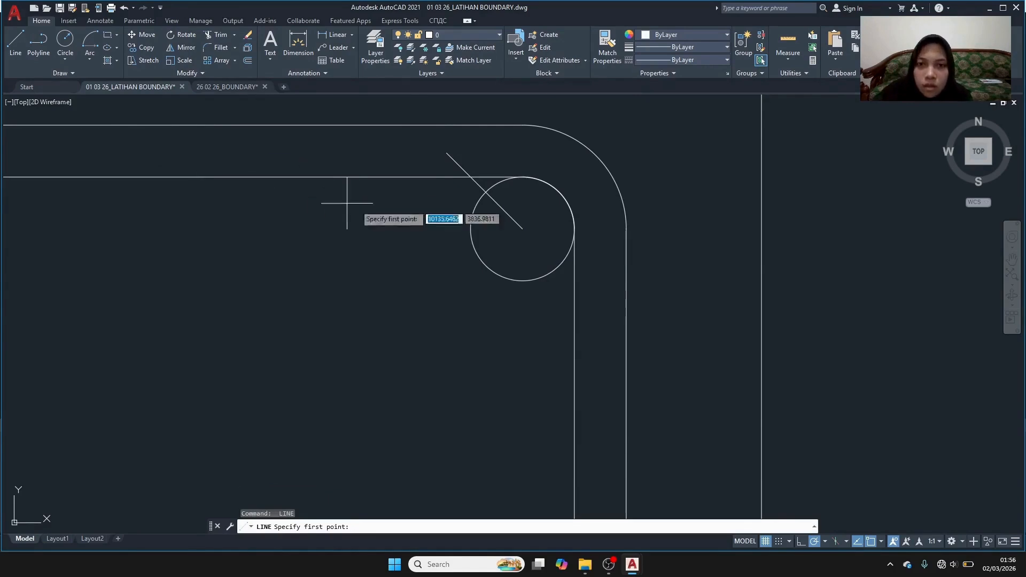
click(486, 192)
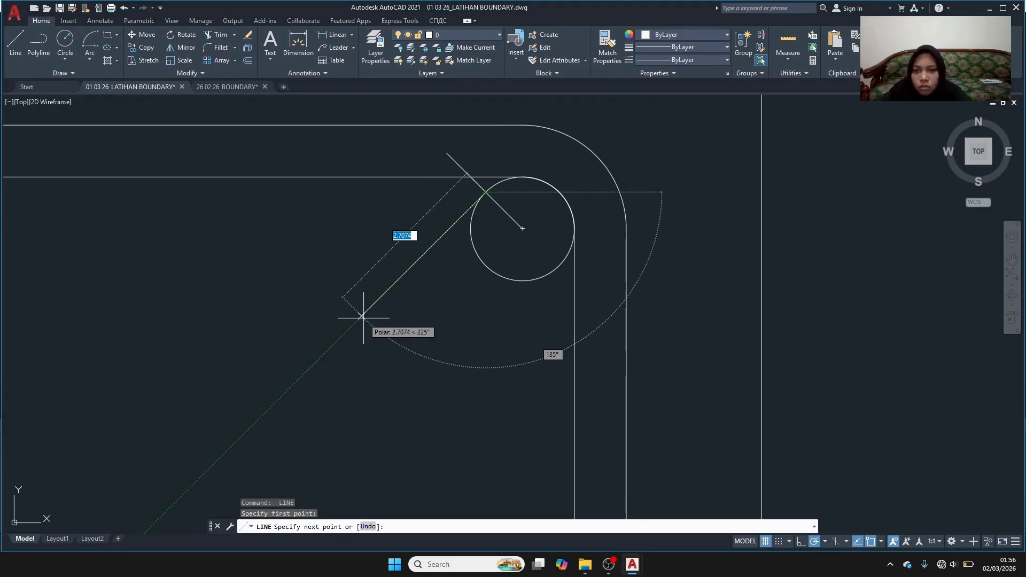
text(2)
key(Return)
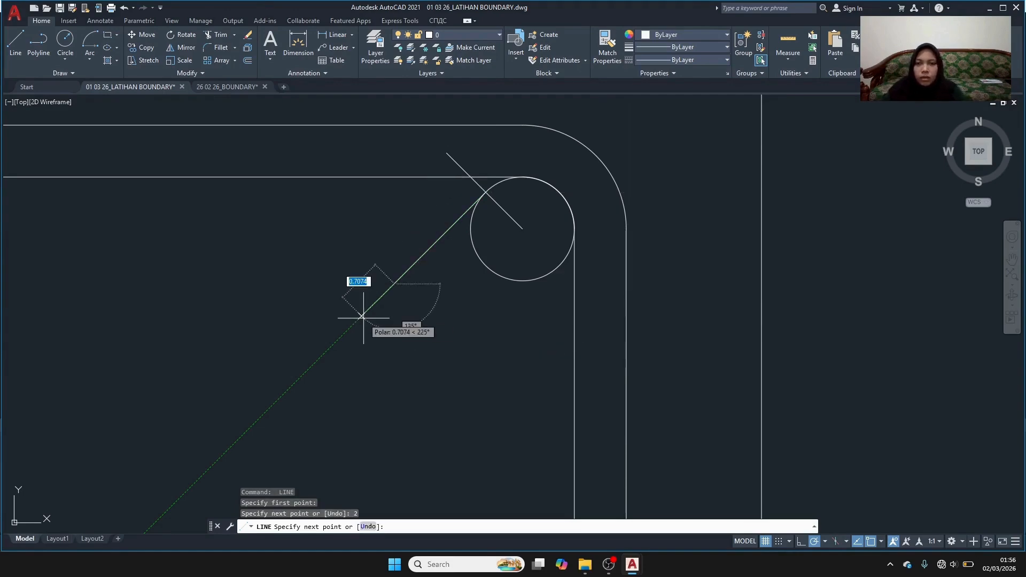
key(Return)
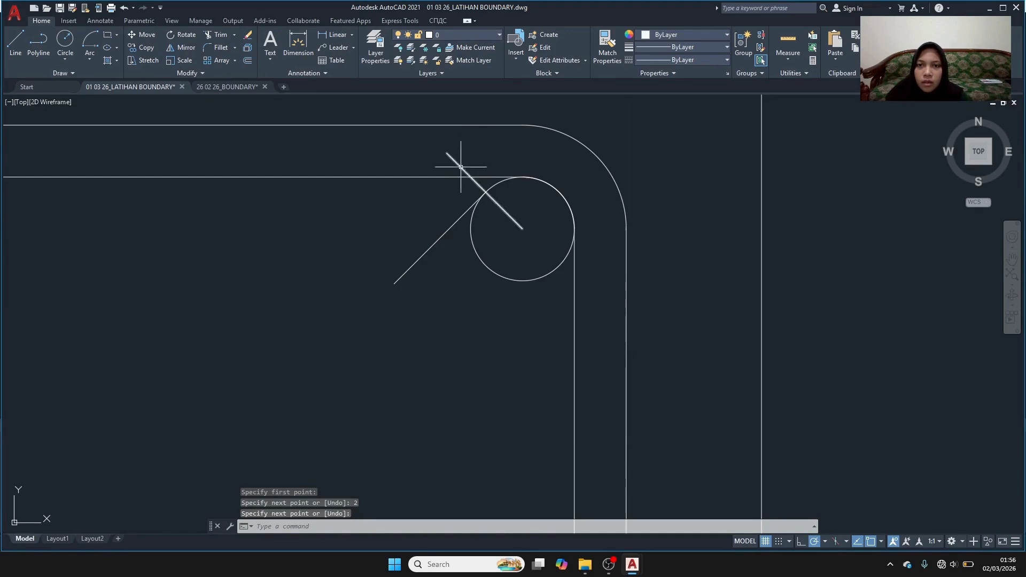
key(Return)
Copy the 2-unit slanted line 0.8 perpendicularly toward the upper left, away from the circle.
click(437, 239)
right_click(443, 245)
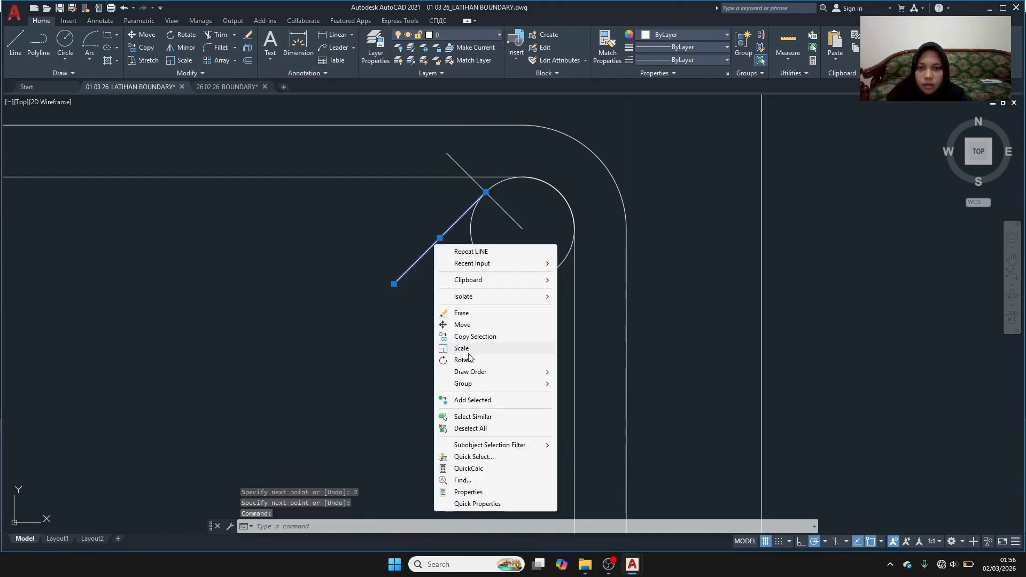
click(481, 337)
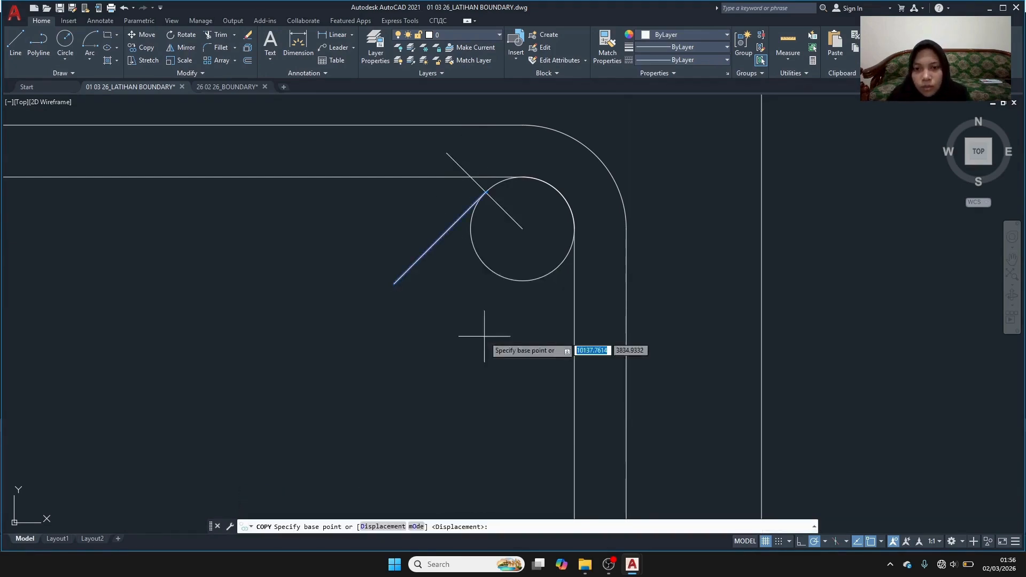
click(436, 234)
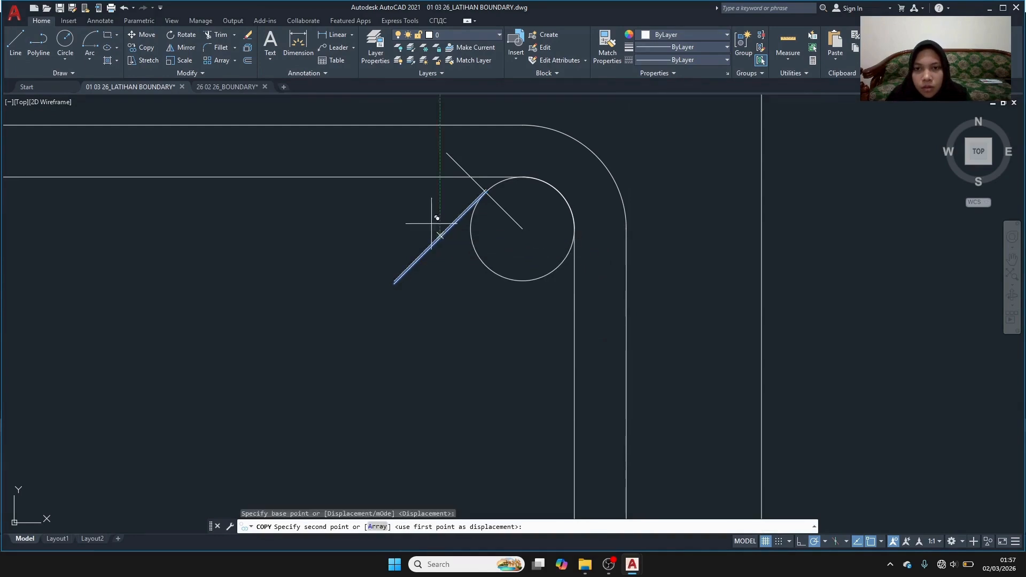
text(0)
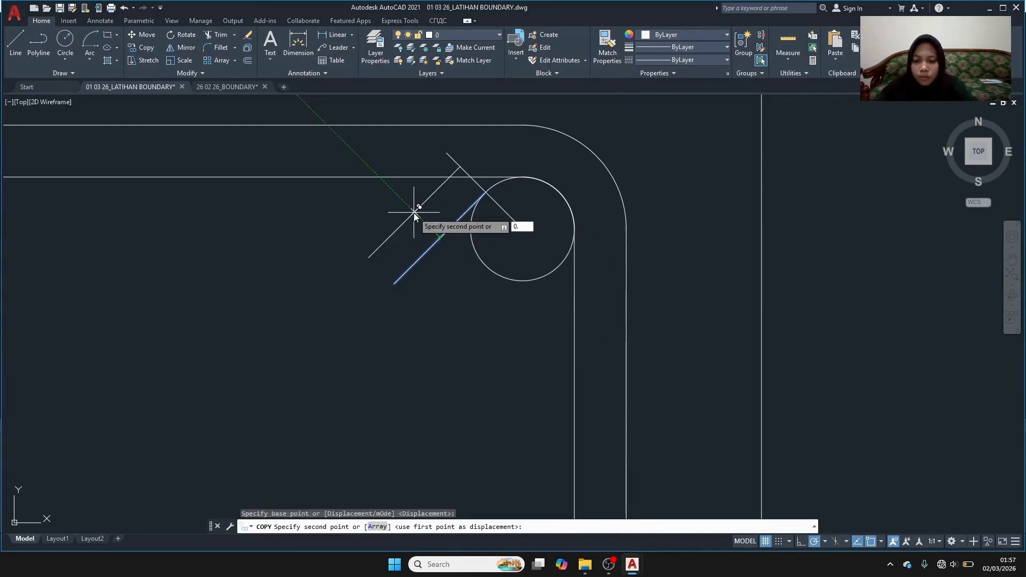
text(.8)
key(Return)
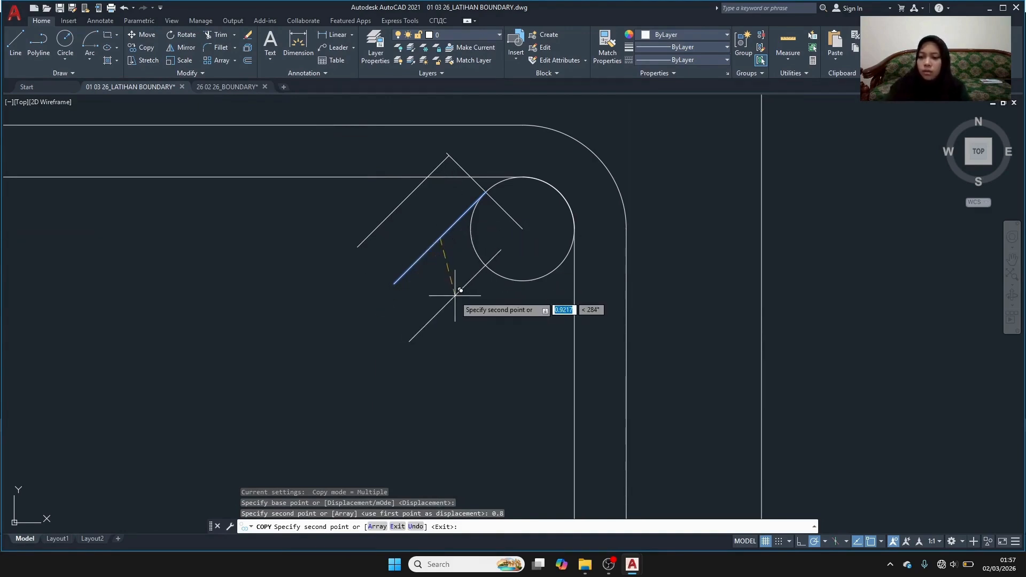
key(Escape)
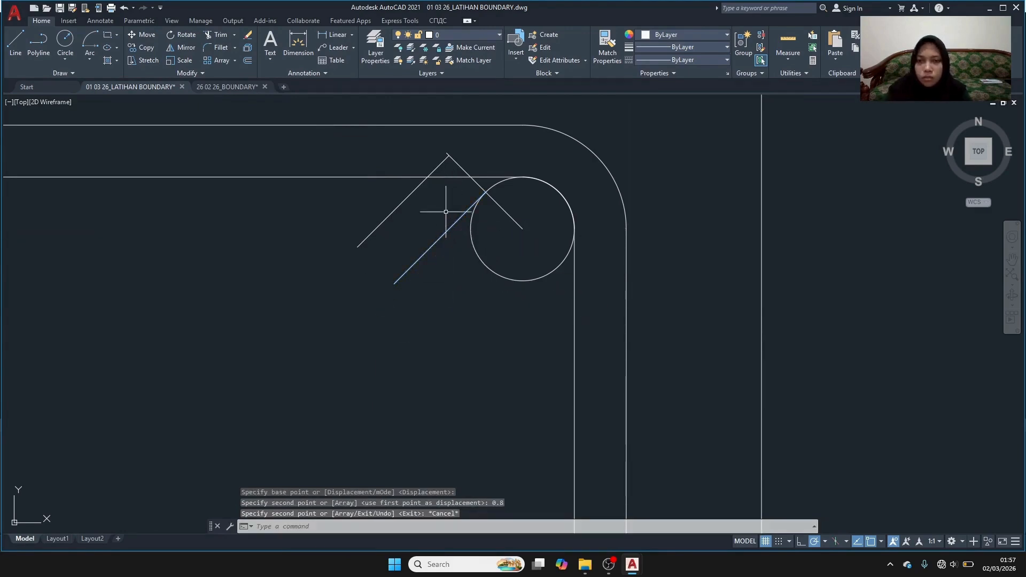
Erase the diagonal helper line and close the lower ends of the two parallel slanted lines with a connecting line.
click(480, 186)
key(Delete)
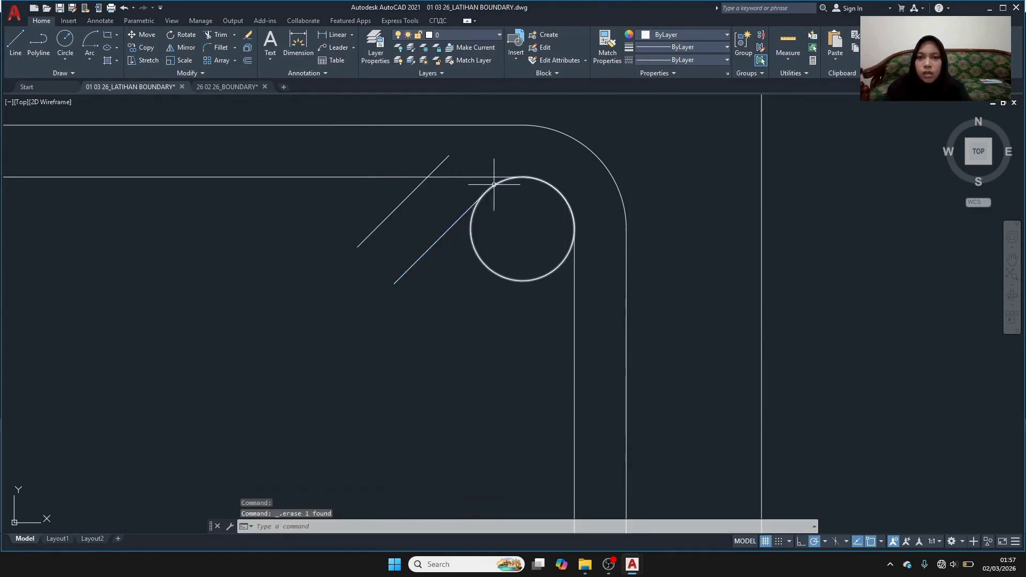
click(16, 40)
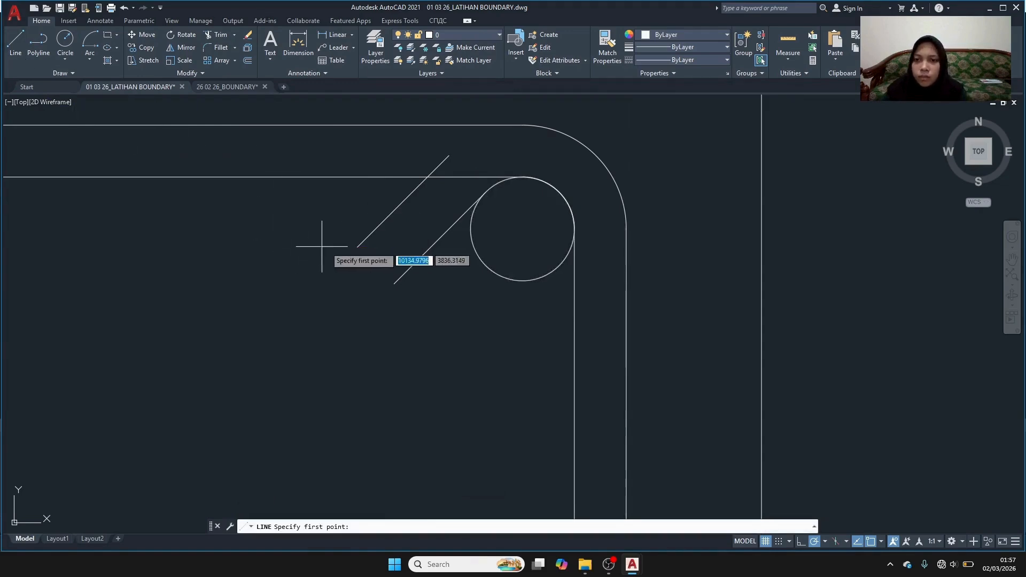
click(357, 247)
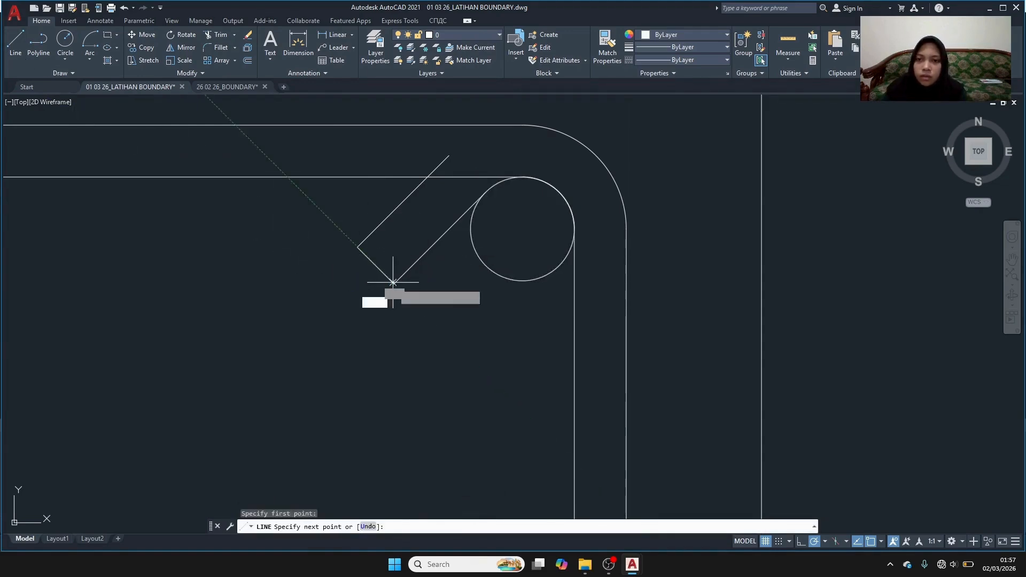
click(410, 276)
key(Return)
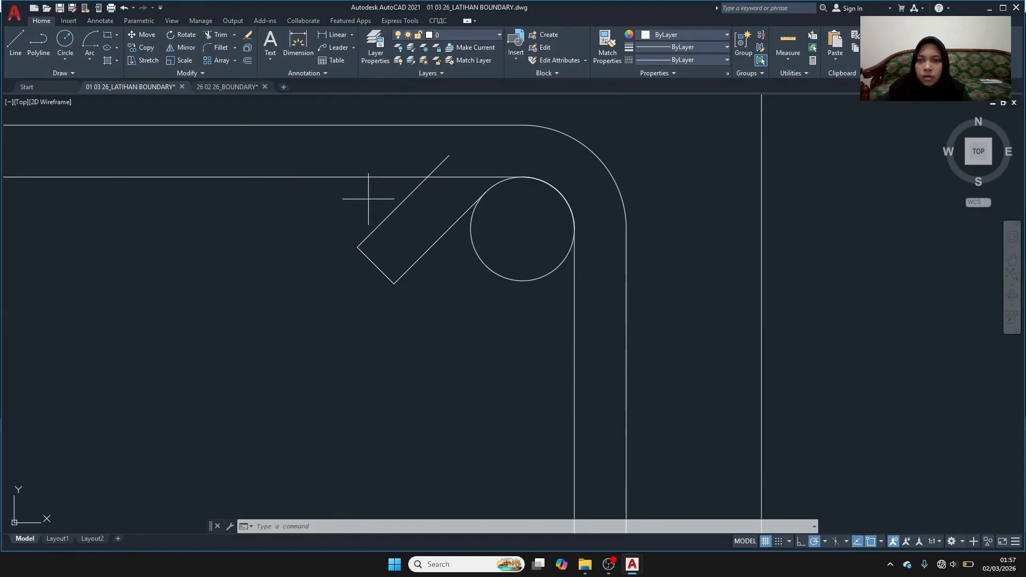
mouse_move(413, 309)
mouse_down()
mouse_move(354, 201)
mouse_move(401, 296)
mouse_up()
click(344, 175)
click(365, 208)
drag(384, 199, 451, 272)
click(367, 208)
click(463, 267)
click(435, 126)
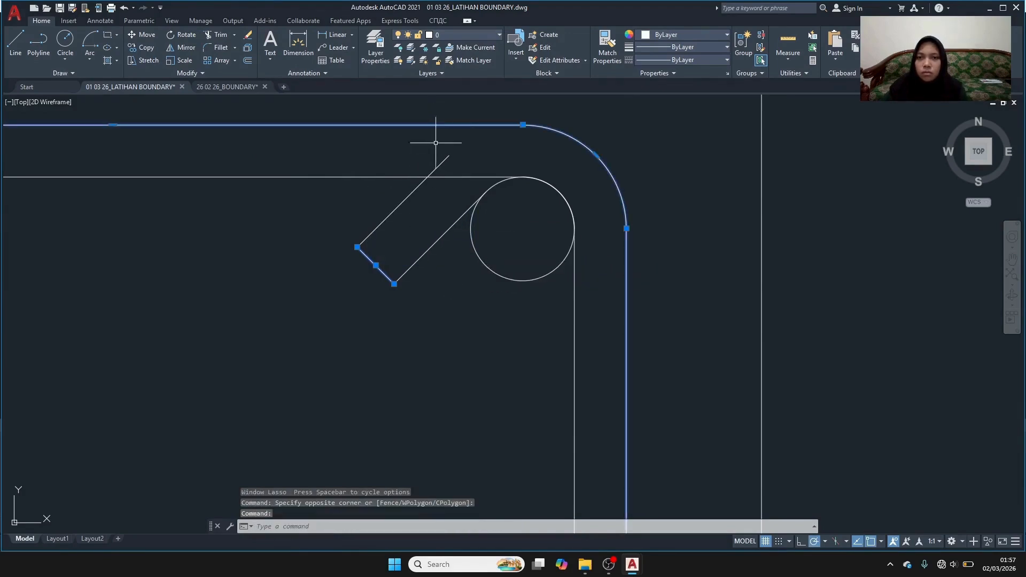
click(431, 146)
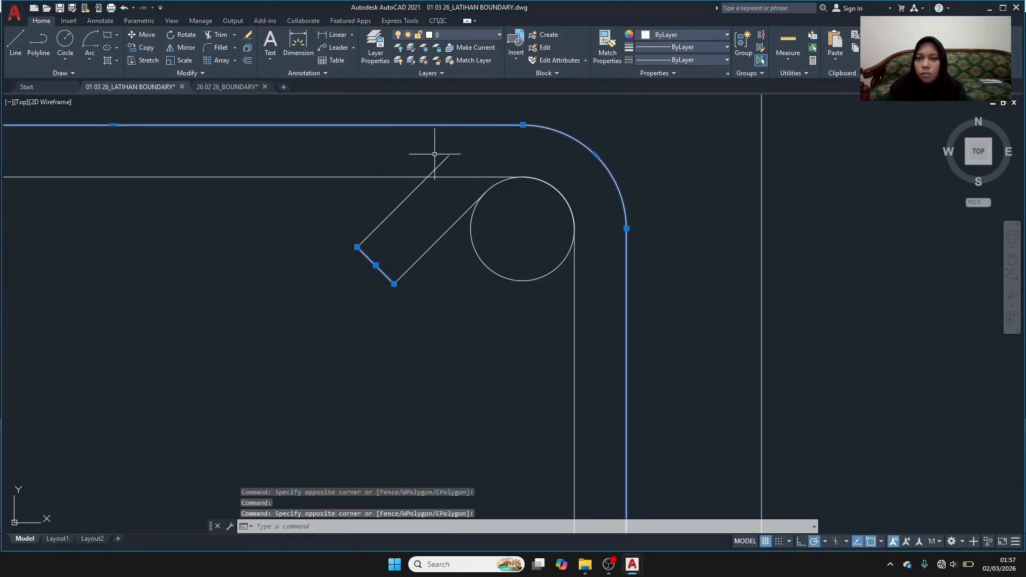
key(Escape)
Mirror the three hook lines across the 45° diagonal through the top-right circle's centre, keeping the source lines.
click(448, 155)
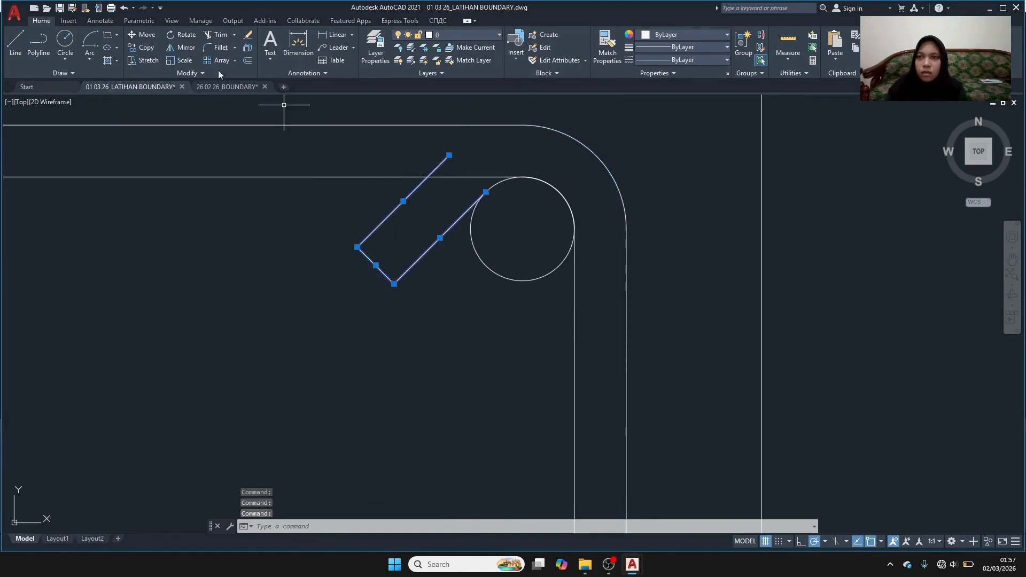
click(184, 47)
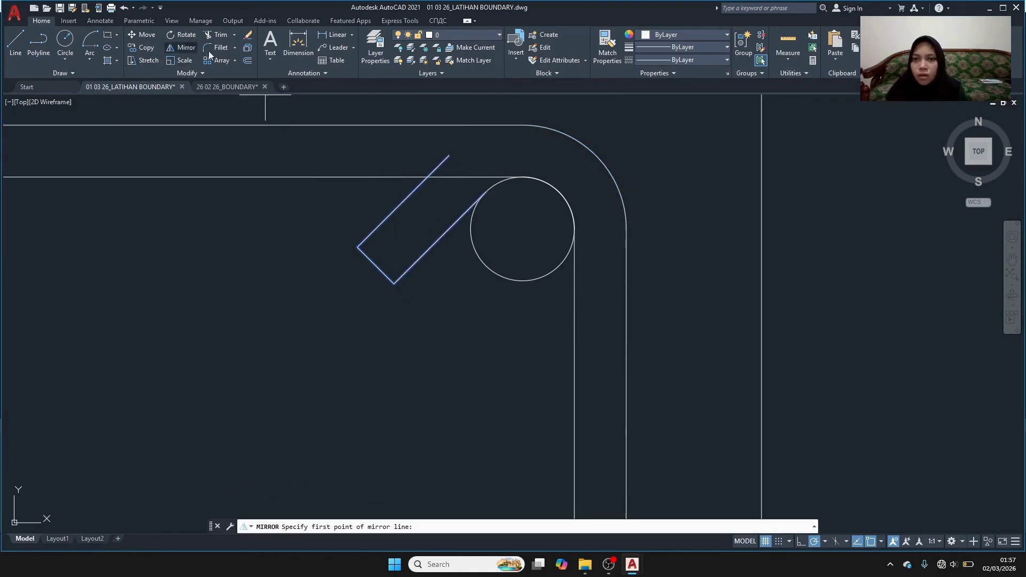
click(523, 228)
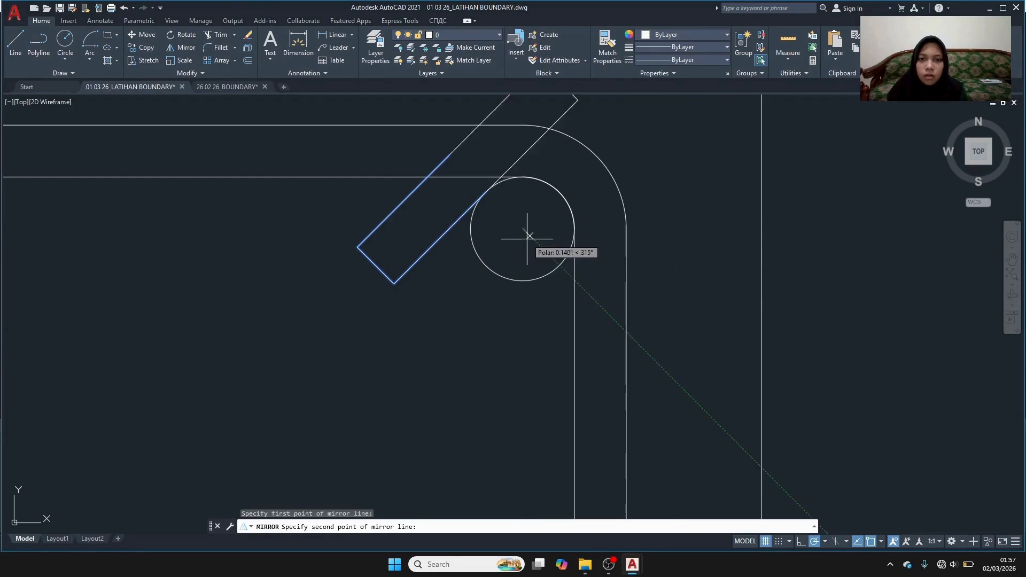
click(491, 261)
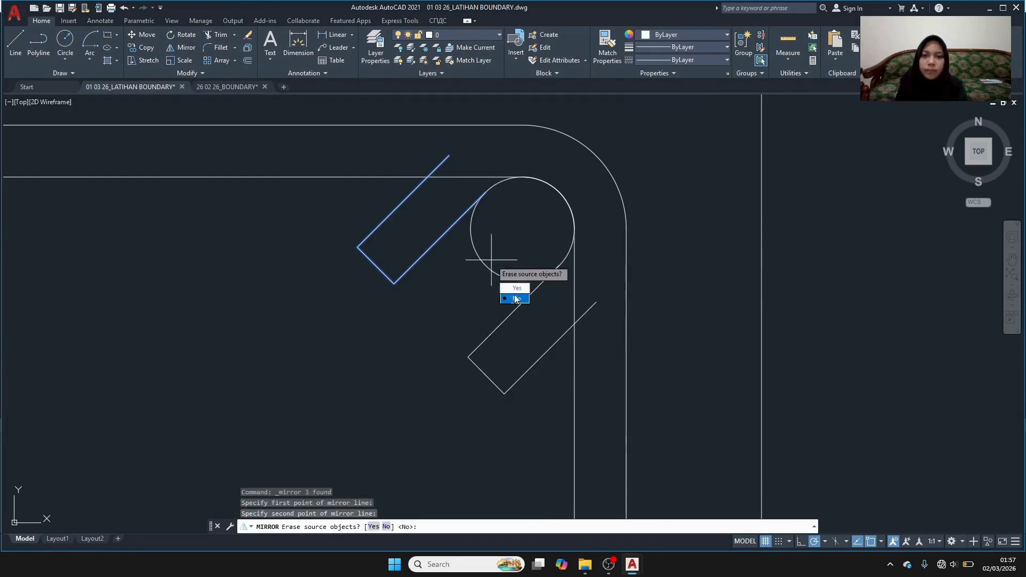
text(N)
key(Return)
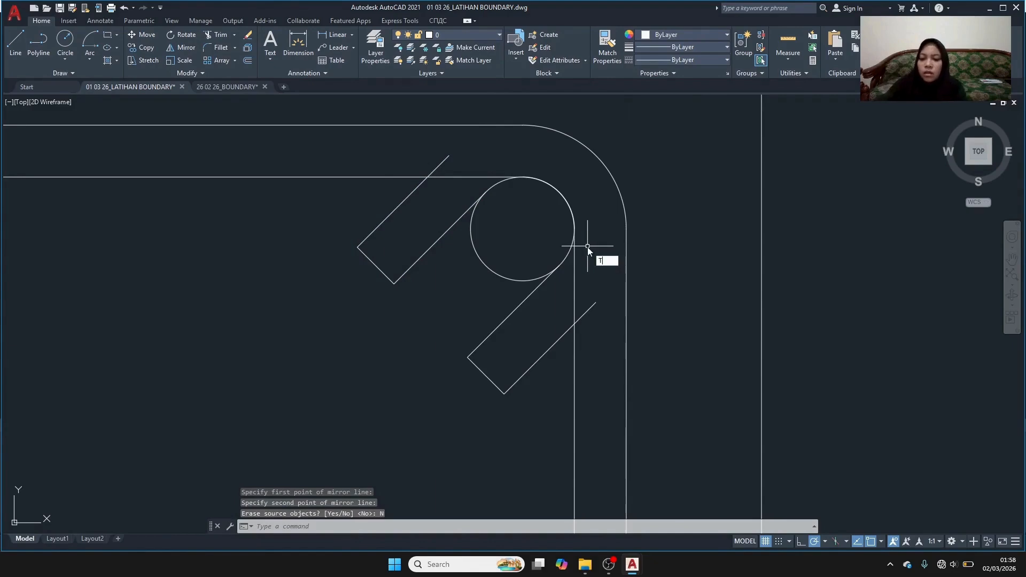
Trim the overhanging ends of both hooks' outer lines and the inner rectangle's top segment between the upper hook and the circle.
text(TR)
key(Return)
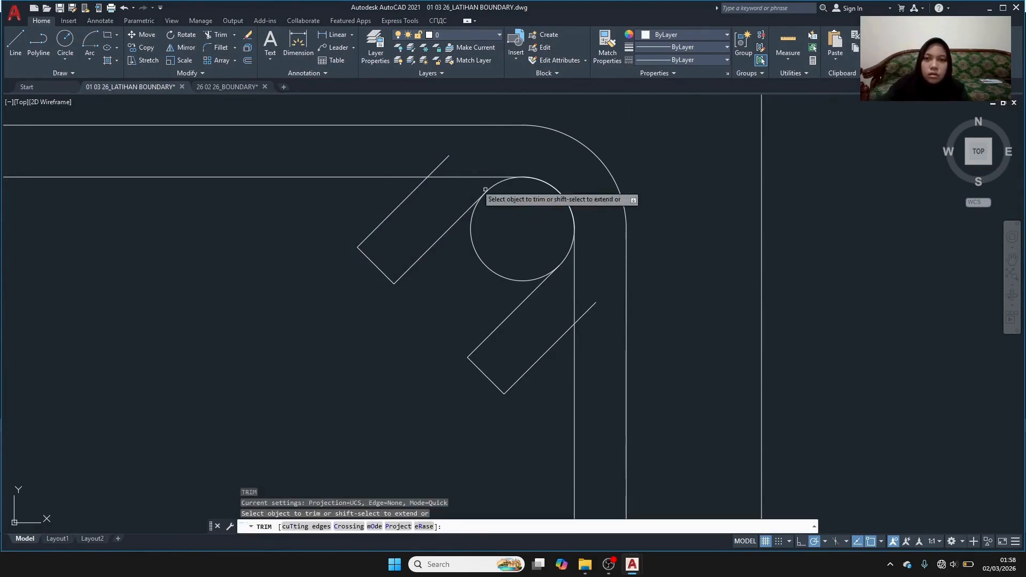
click(441, 163)
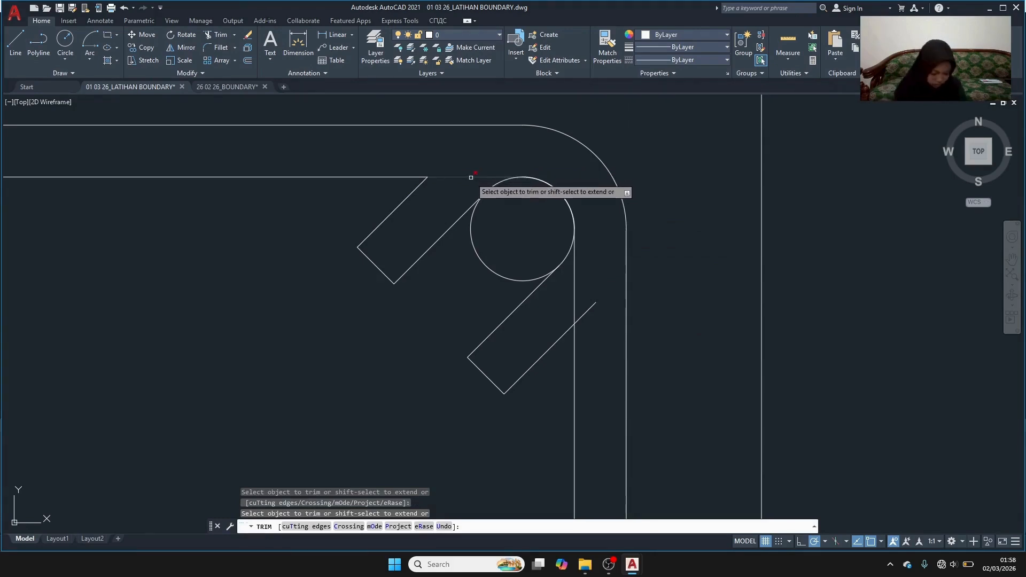
click(471, 177)
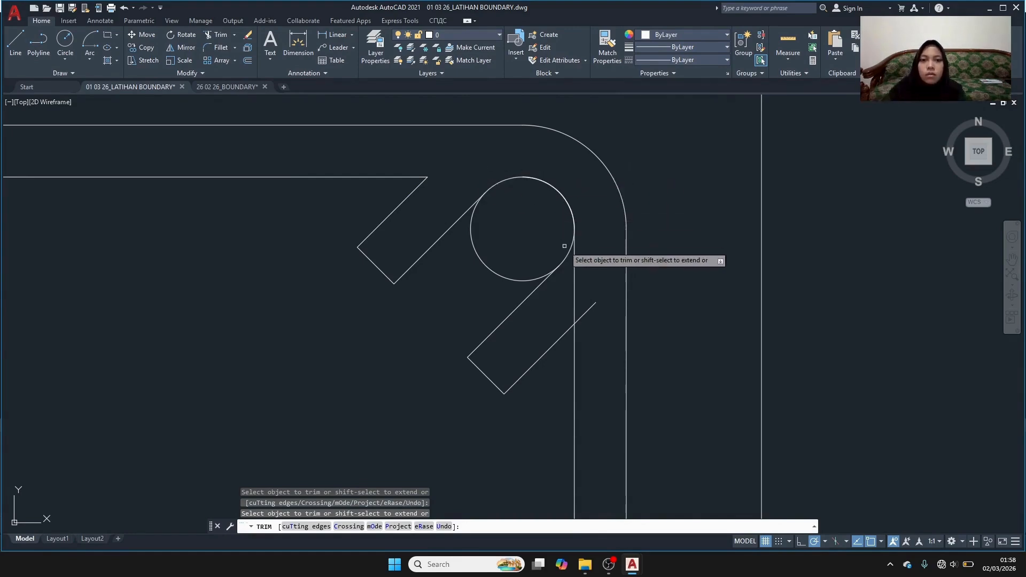
click(590, 309)
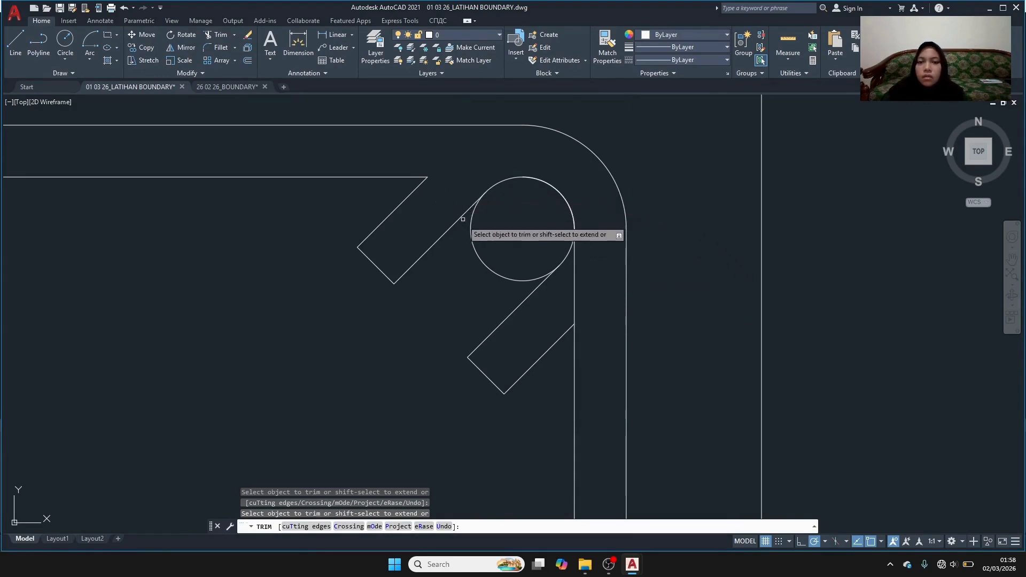
key(Escape)
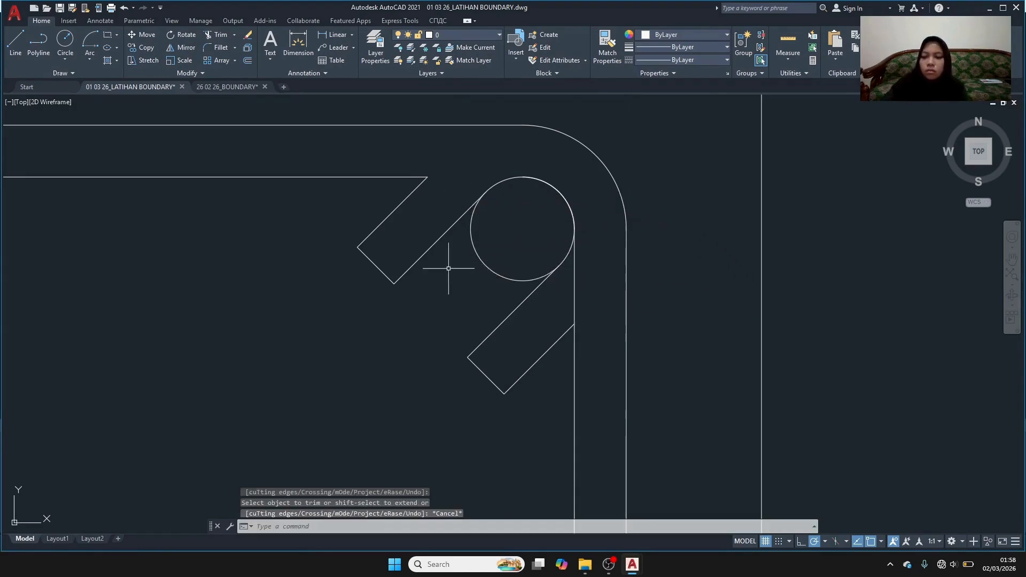
Try to stretch the upper hook's outer line up to the rounded rectangle's outer top line.
click(427, 176)
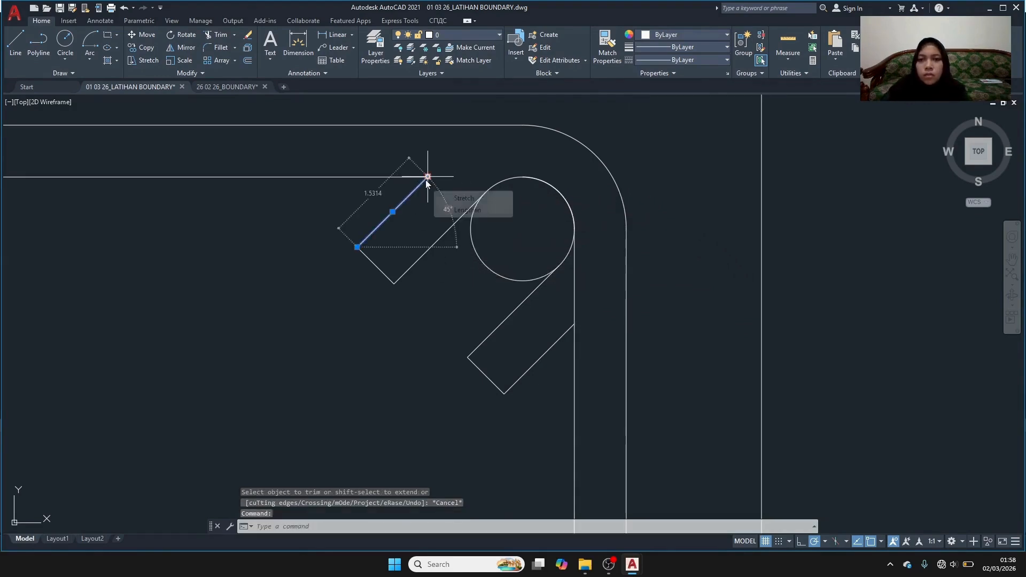
click(427, 177)
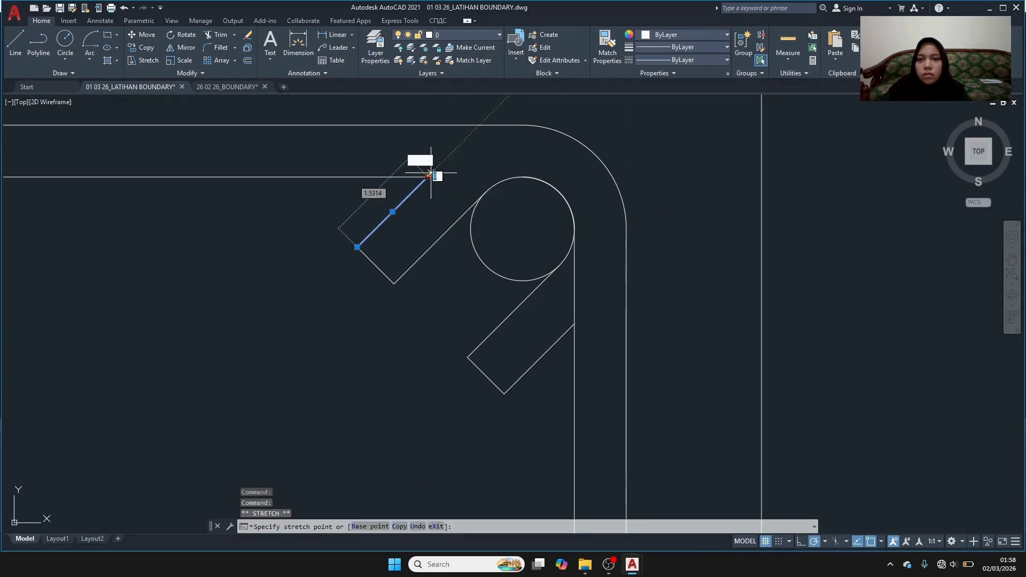
click(480, 124)
text(tr)
key(Return)
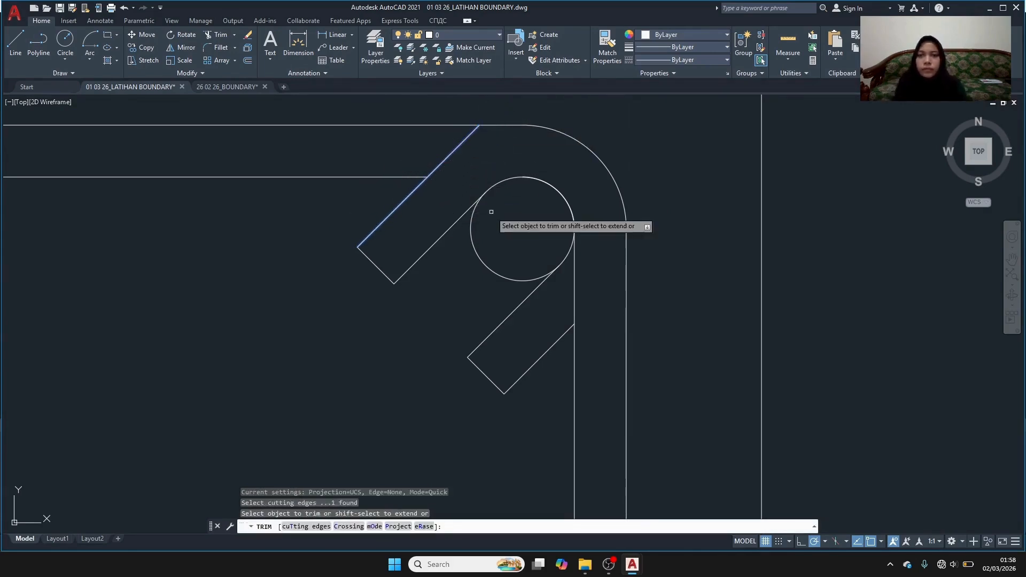
key(Escape)
Offset the top-right corner circle 0.8 outward.
click(495, 273)
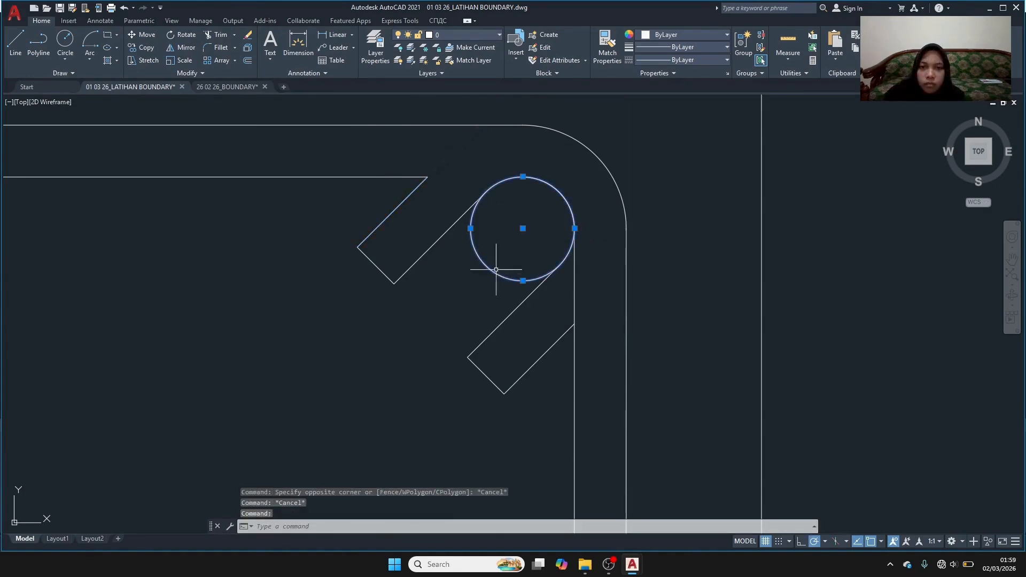
text(of)
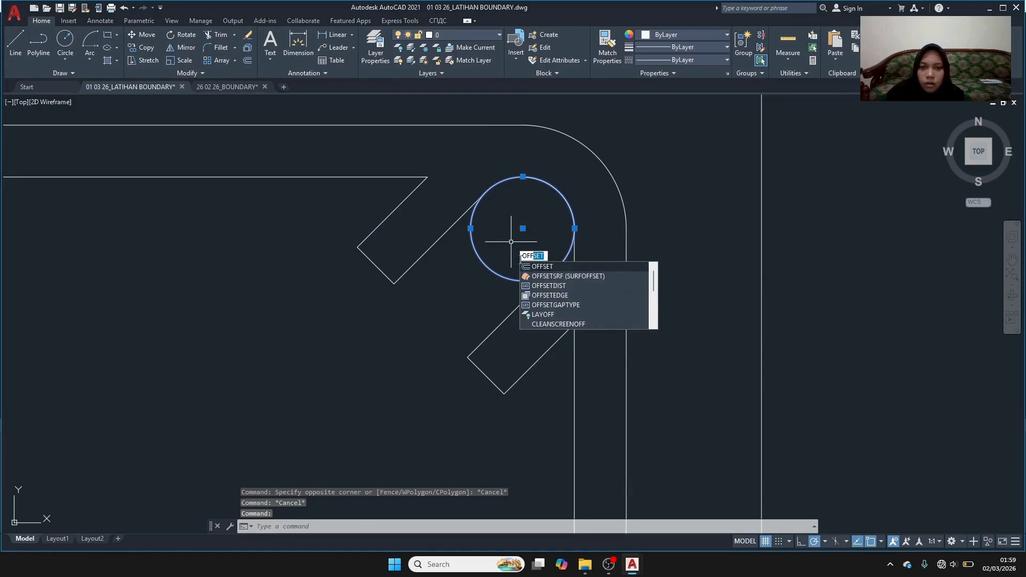
key(Return)
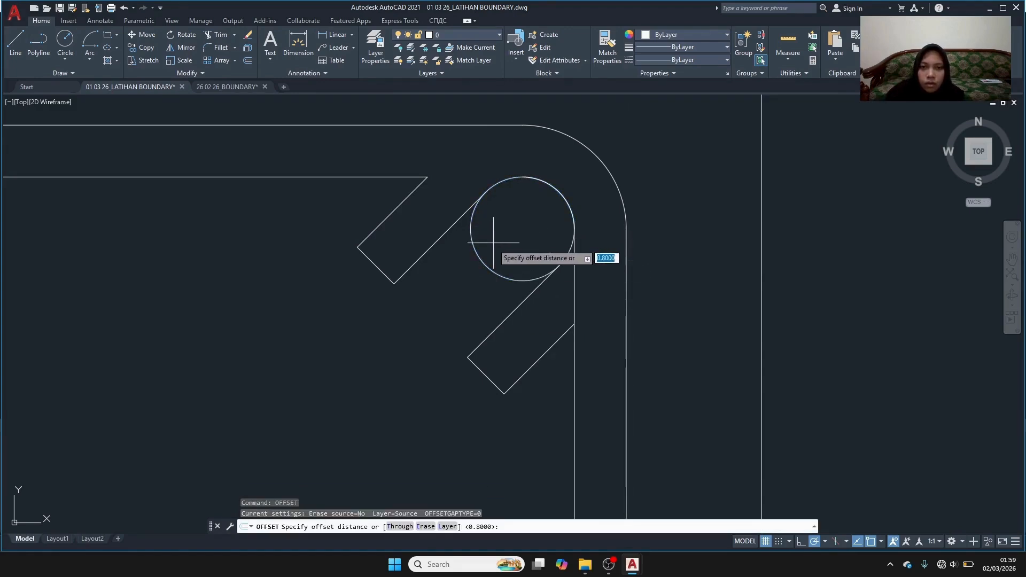
text(0.)
key(Return)
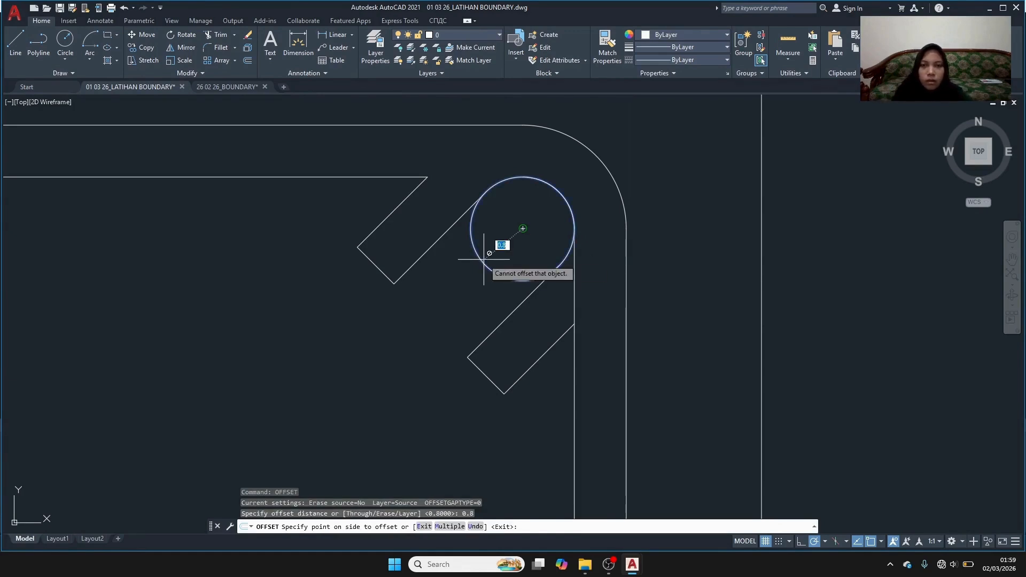
click(487, 269)
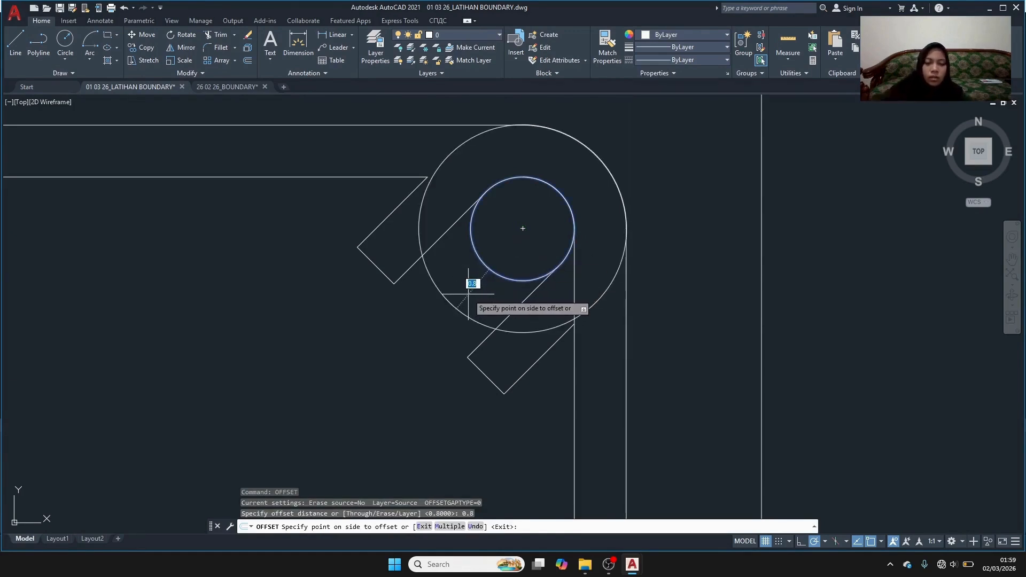
click(468, 294)
key(Escape)
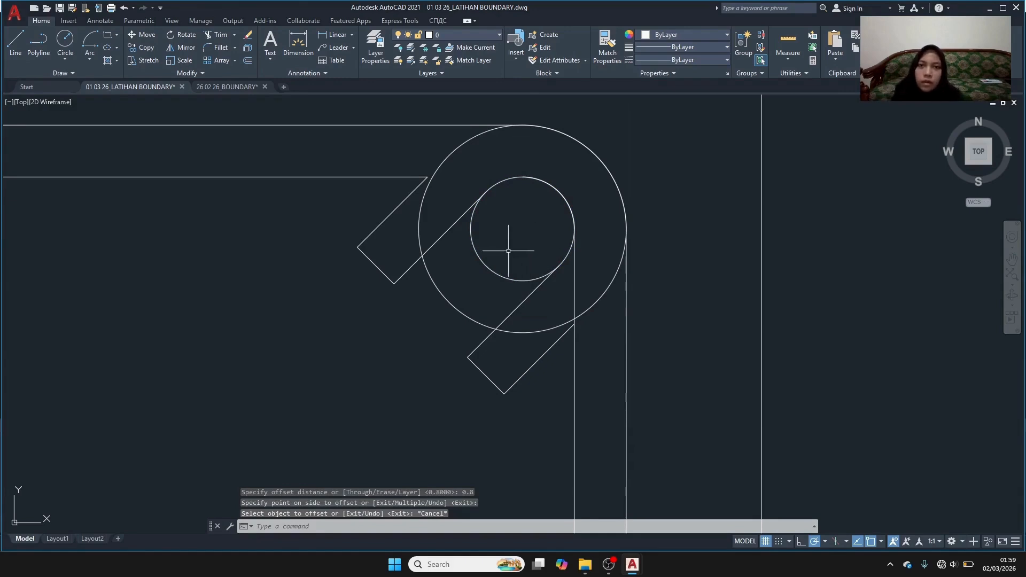
Offset the lower hook's outer line inward by its perpendicular gap to the larger circle and erase the original line.
scroll(573, 343, up, 5)
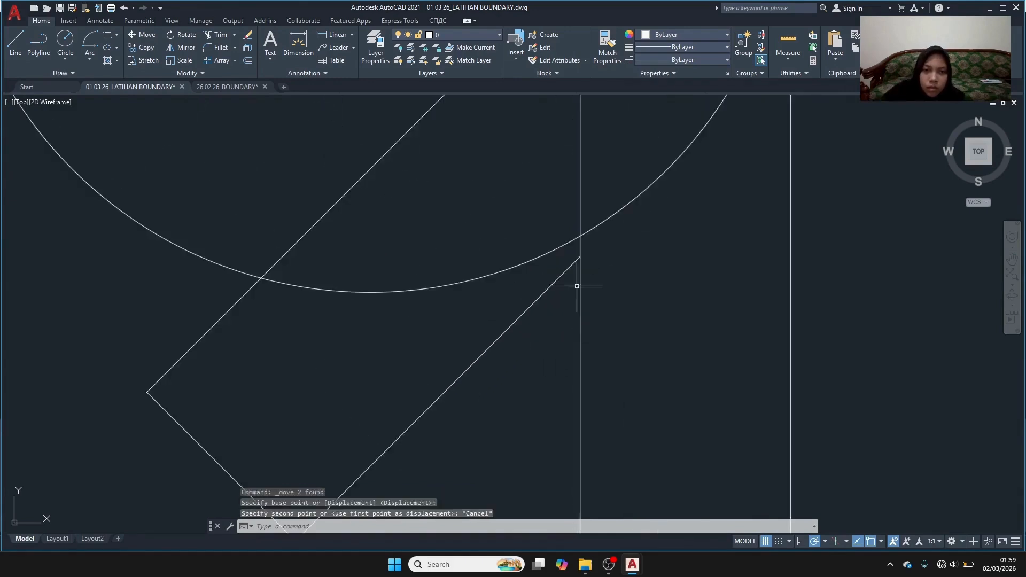
click(542, 295)
key(Return)
click(579, 258)
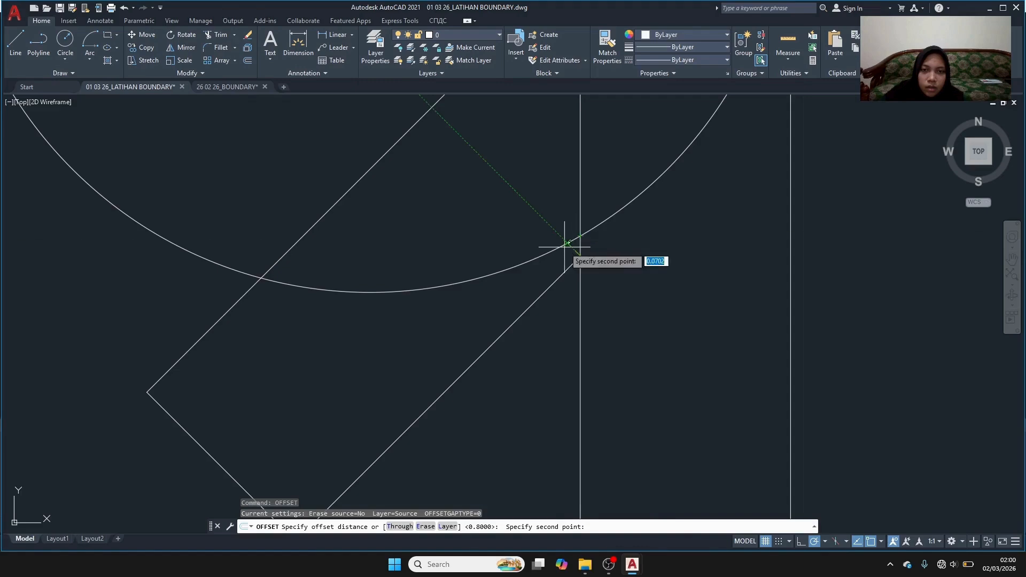
click(567, 251)
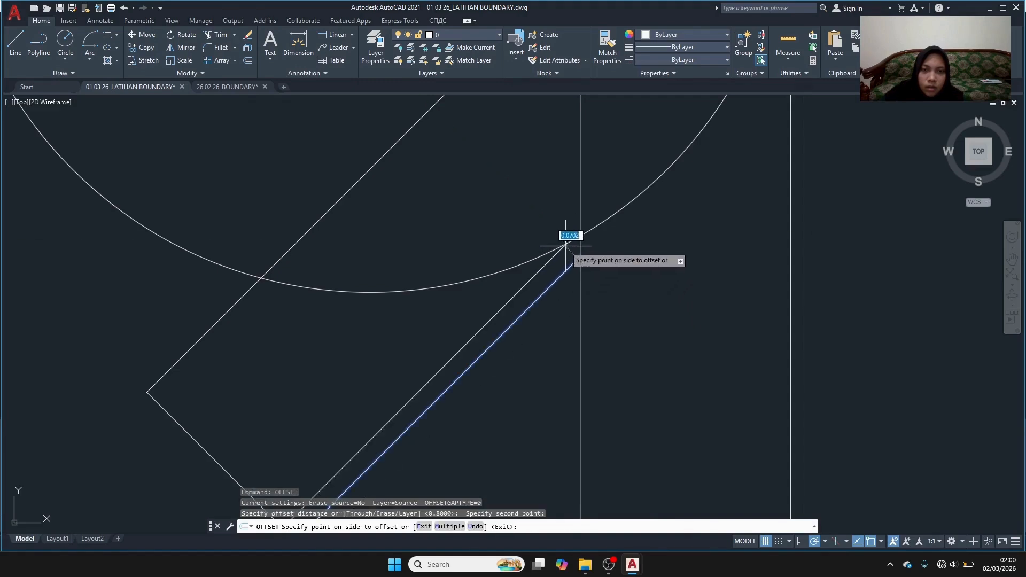
click(571, 302)
scroll(522, 346, down, 2)
click(529, 334)
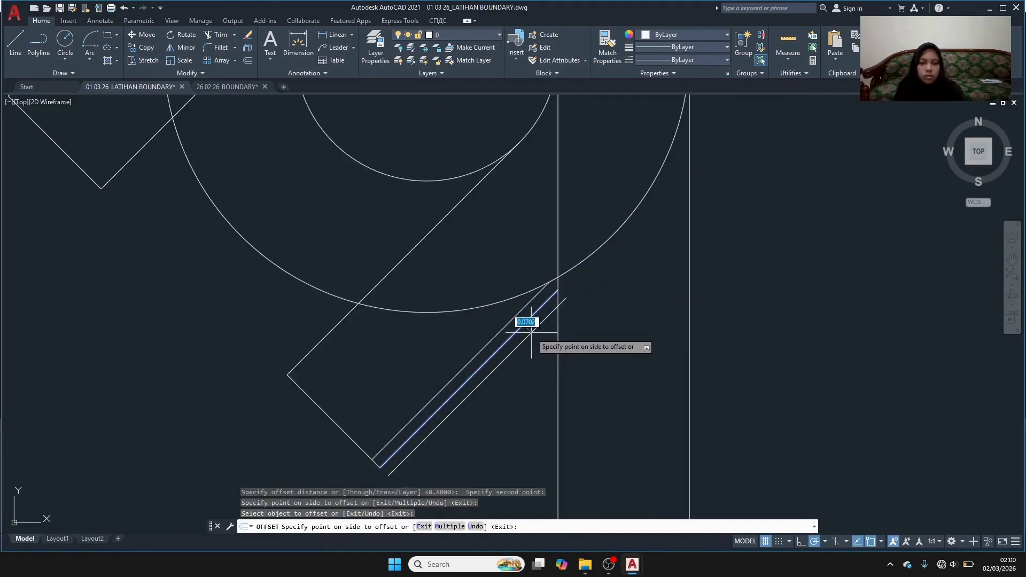
right_click(508, 373)
click(535, 379)
key(Escape)
click(527, 335)
key(Delete)
Shorten the lower hook's end line to meet the lower end of the offset outer line.
click(378, 458)
click(378, 470)
mouse_move(377, 470)
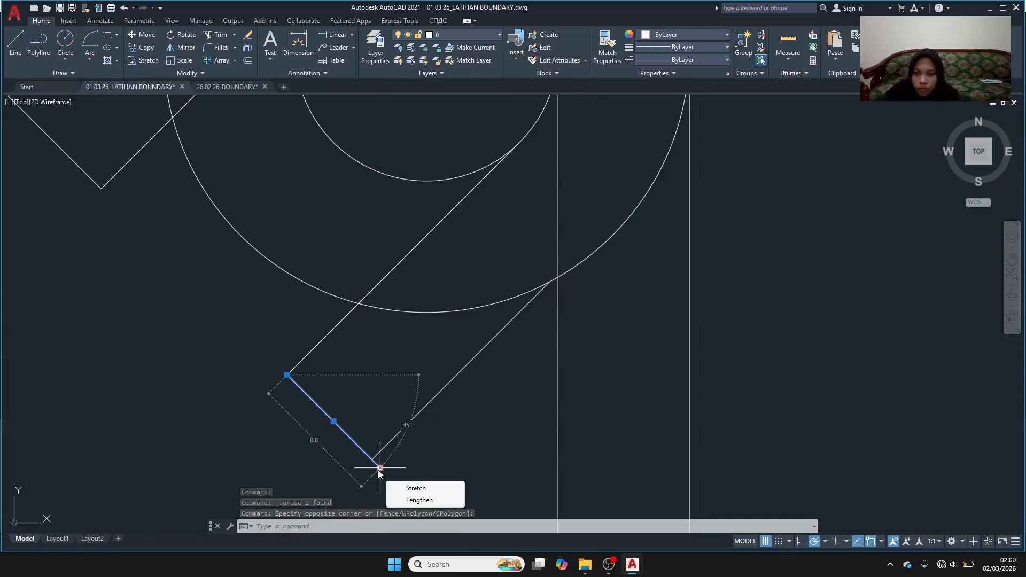
click(380, 468)
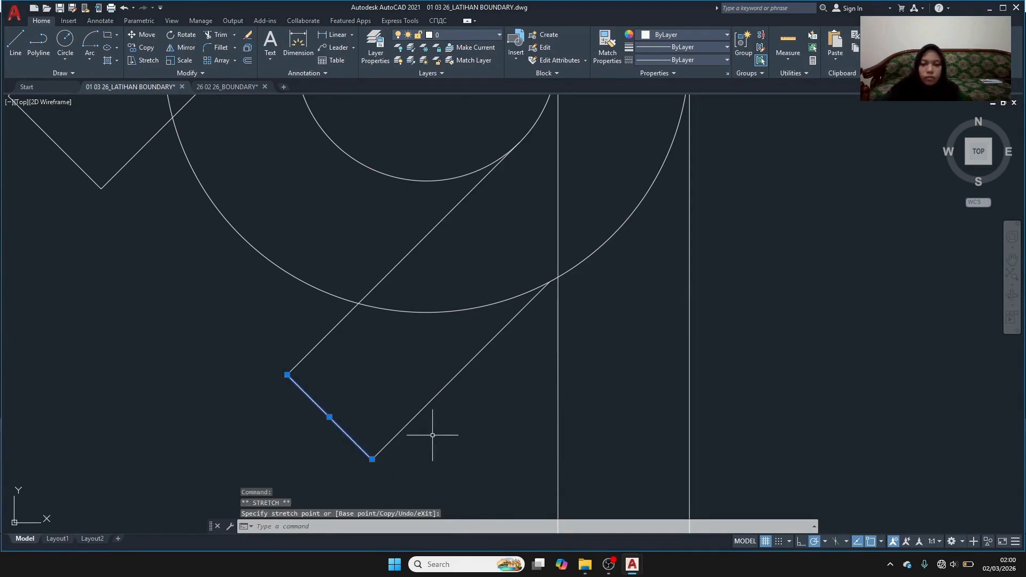
key(Delete)
key(ctrl+z)
Move the upper hook's outer line perpendicularly inward so its upper end lies on the larger circle.
middle_drag(402, 407, 603, 532)
click(318, 258)
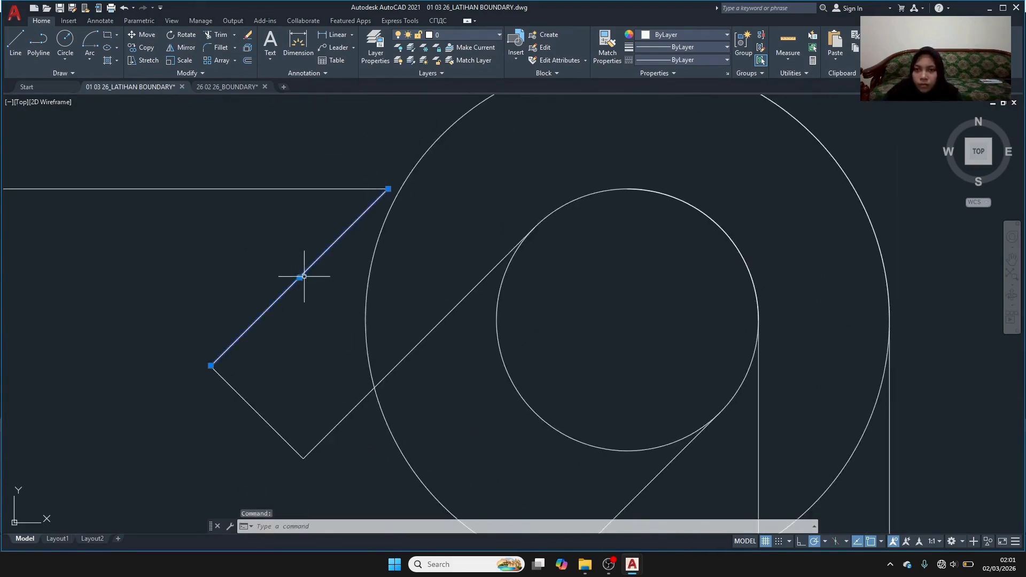
text(m)
key(Return)
click(389, 190)
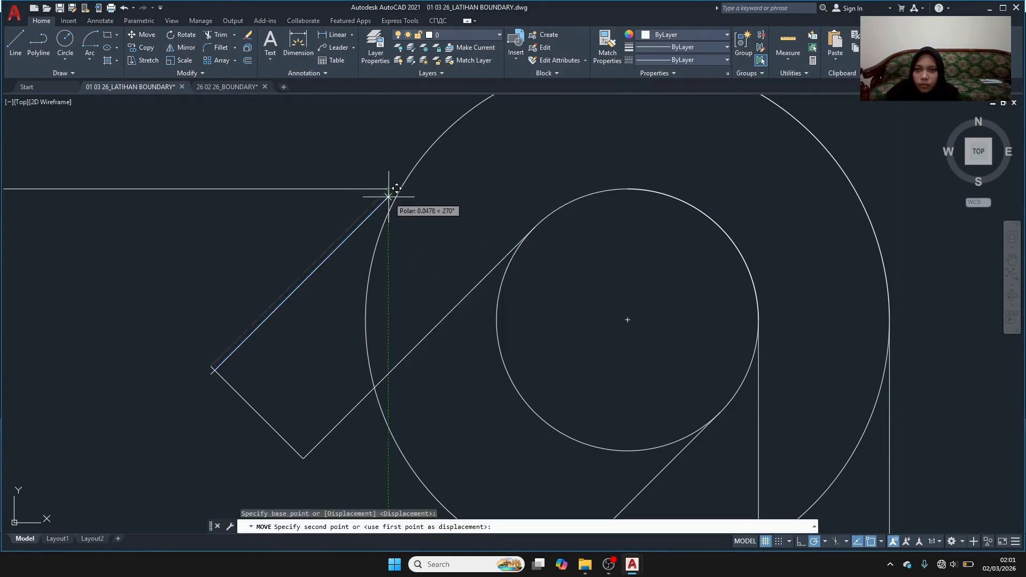
click(387, 189)
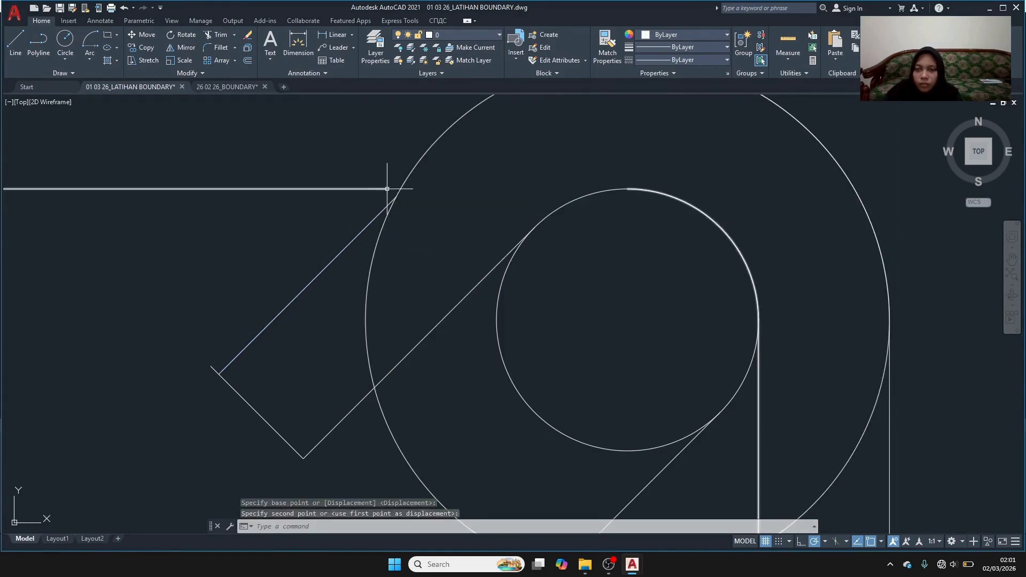
Stretch the end of the inner rectangle's top line horizontally to meet the larger circle.
click(387, 189)
right_click(388, 190)
click(389, 188)
right_click(377, 211)
key(Escape)
key(Escape)
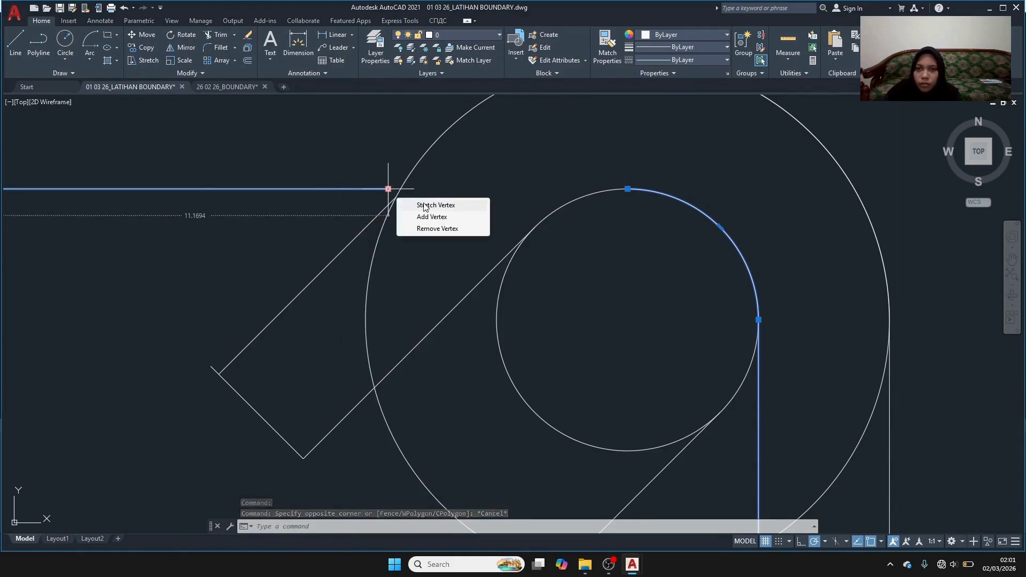
click(388, 188)
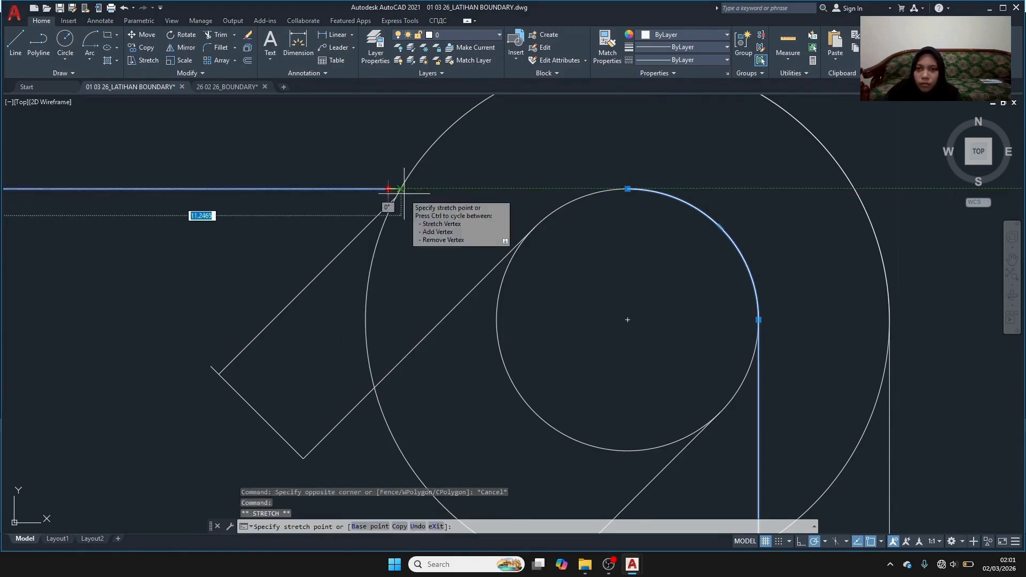
key(Escape)
key(Escape)
Shorten the upper hook's end line to meet the lower end of the moved outer line.
click(212, 369)
click(214, 370)
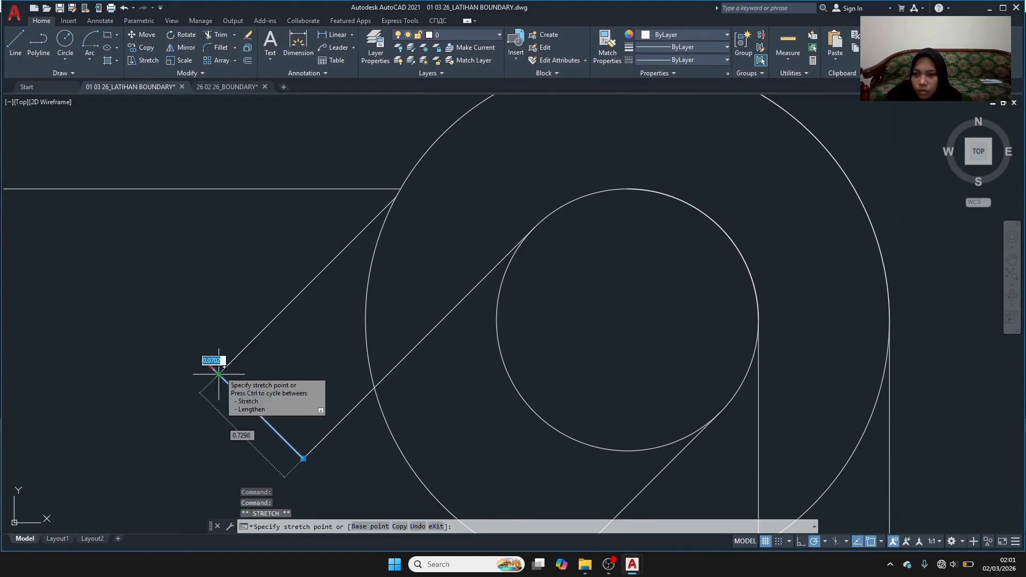
scroll(245, 314, down, 3)
key(Escape)
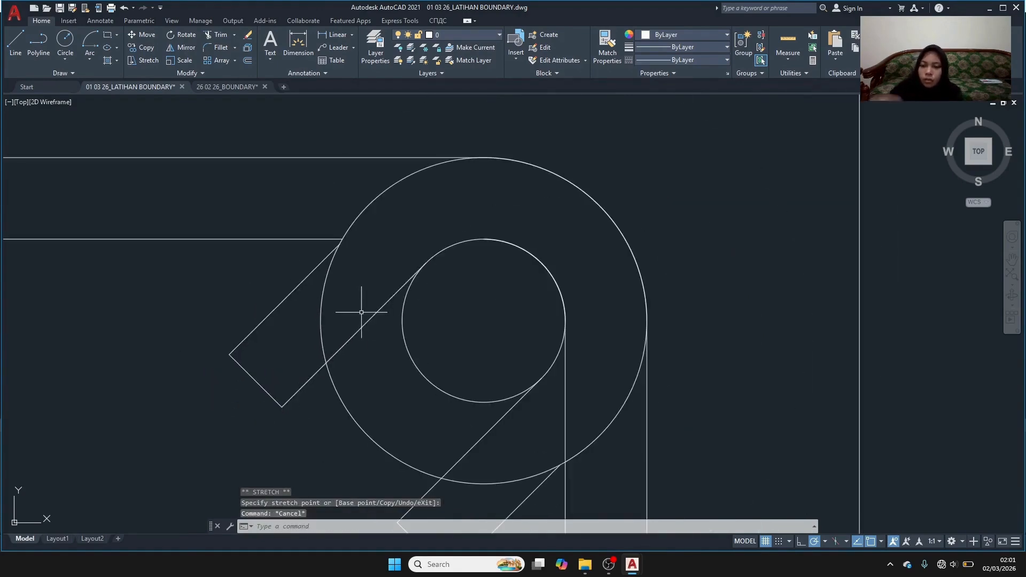
Trim the larger circle's arcs between and across the hooks and beyond the inner vertical line, keeping the bend around the corner circle.
key(Return)
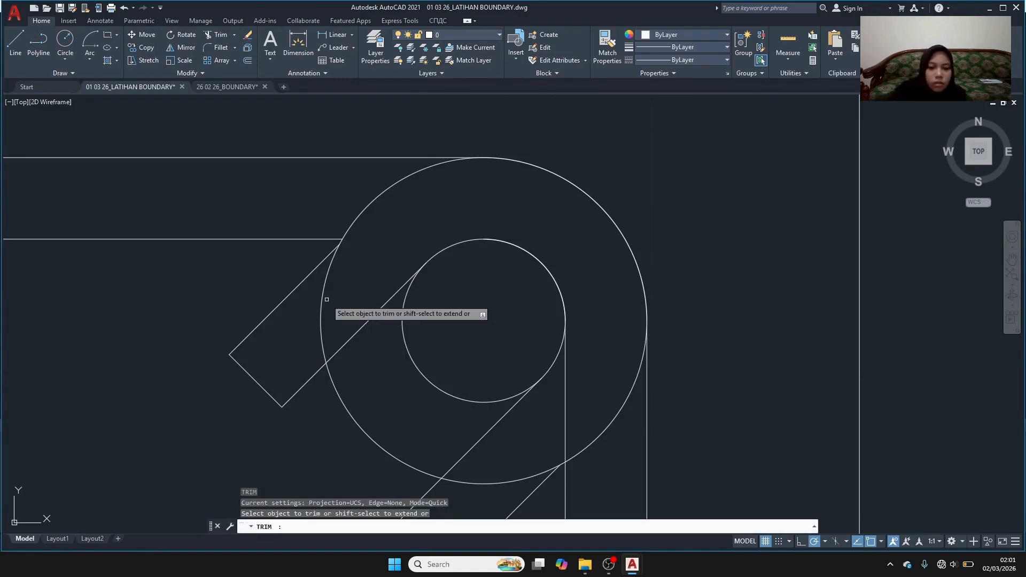
scroll(384, 261, down, 2)
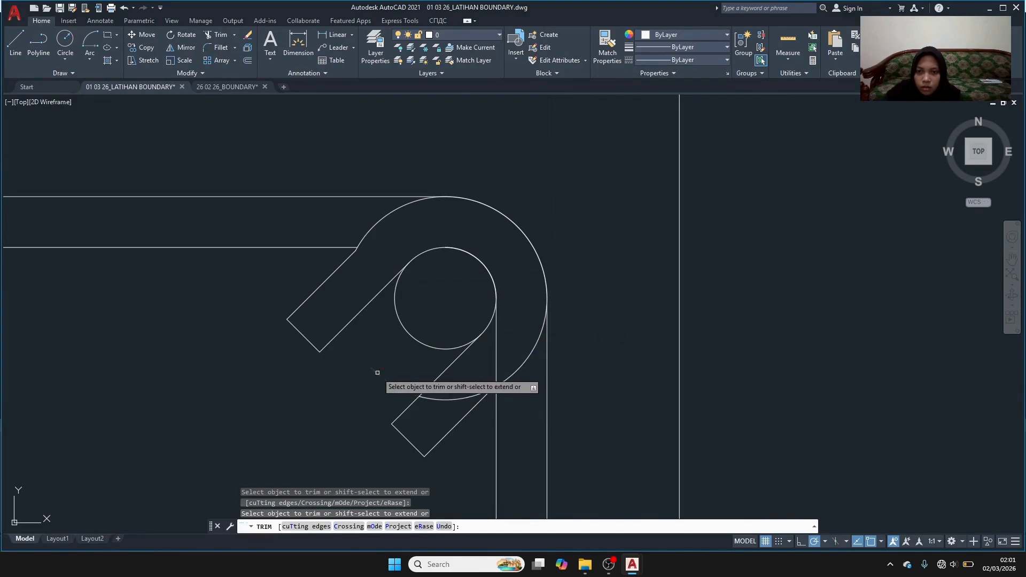
click(458, 398)
click(497, 383)
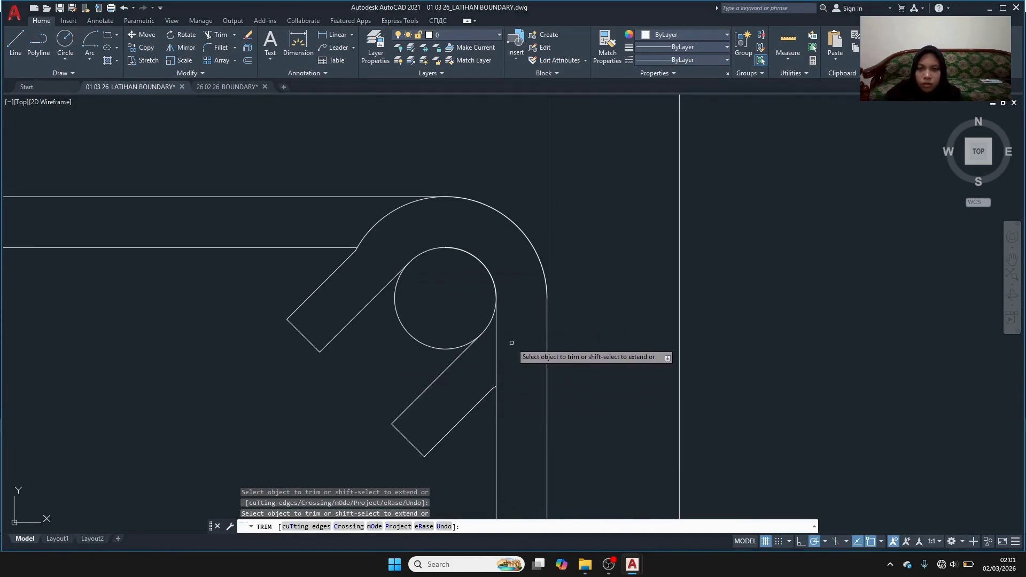
scroll(567, 287, down, 2)
scroll(570, 290, down, 2)
scroll(569, 316, down, 1)
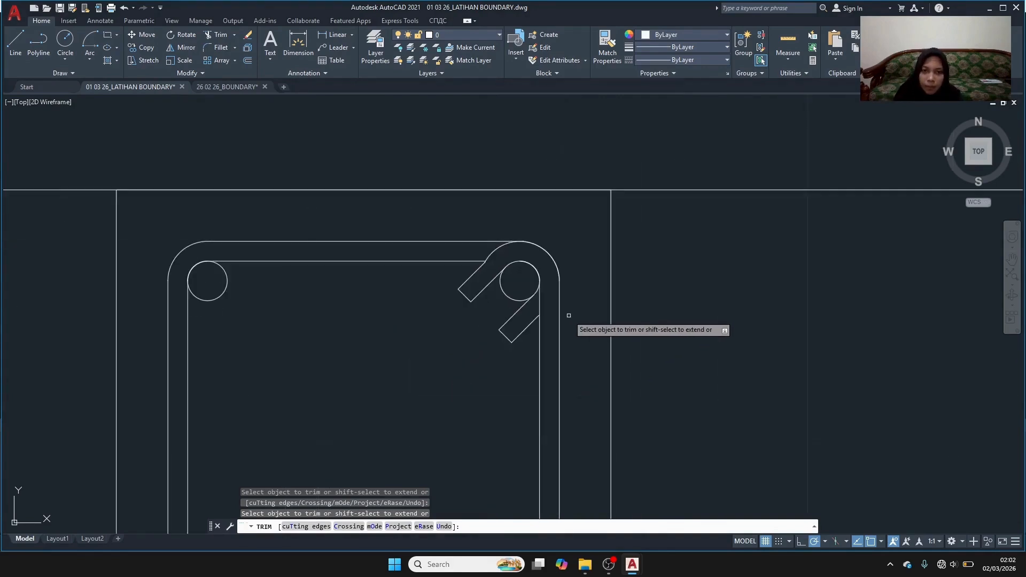
scroll(568, 315, up, 4)
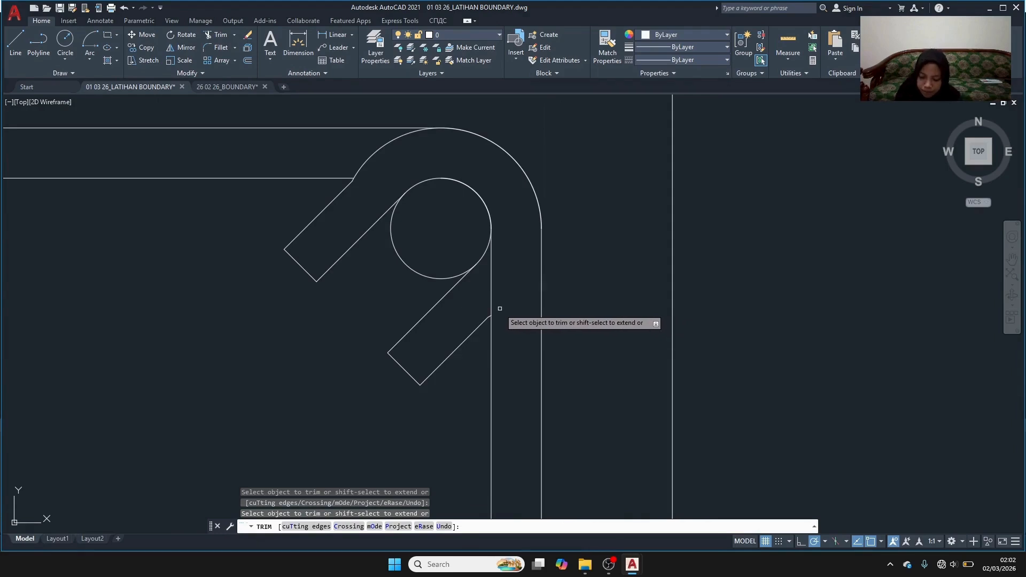
scroll(500, 308, down, 5)
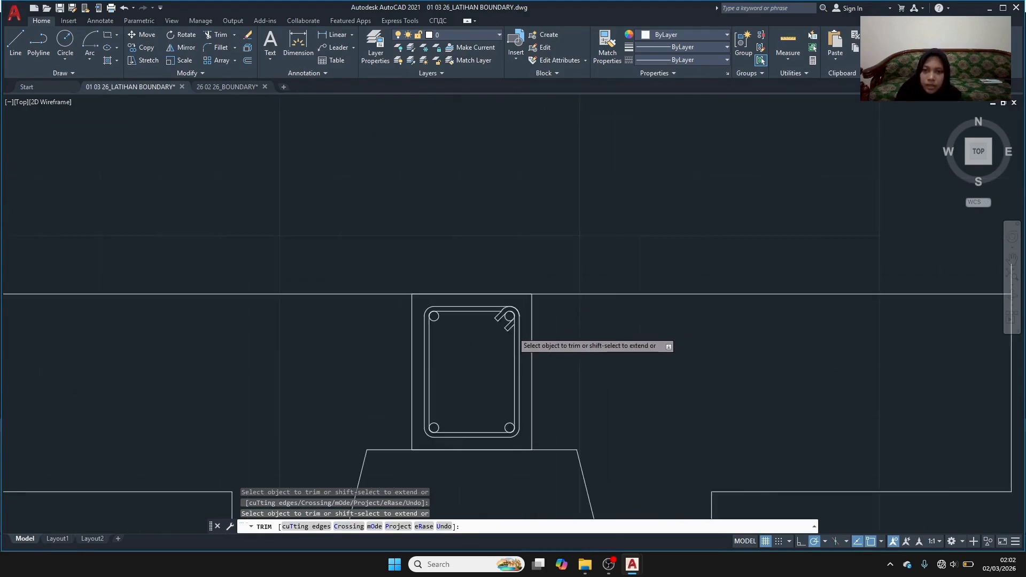
key(Escape)
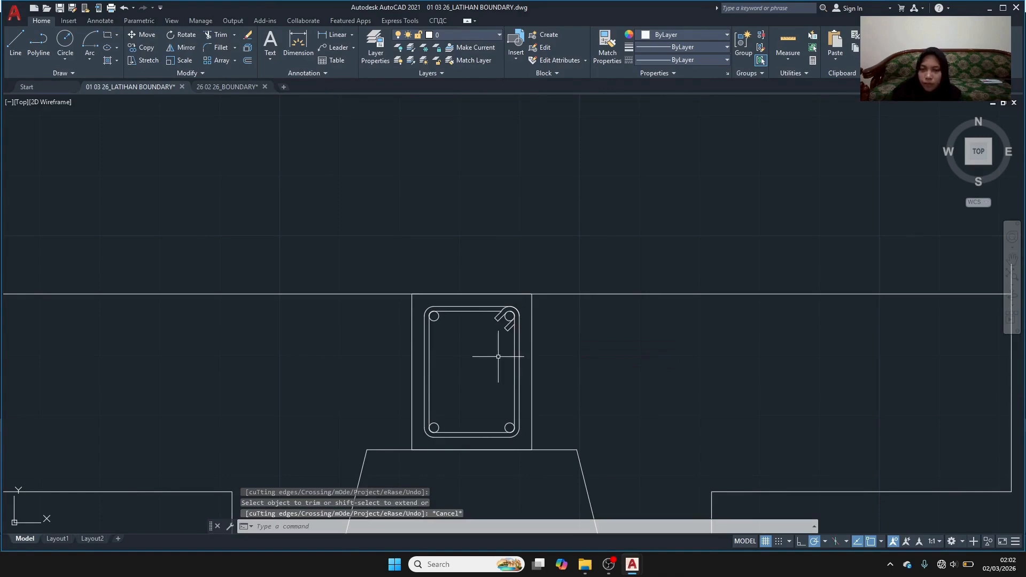
Draw a horizontal line 3 units below the section's top line, from the left outer edge to the beam rectangle's left side.
scroll(492, 337, up, 5)
scroll(508, 339, down, 5)
middle_drag(502, 370, 485, 300)
scroll(484, 299, down, 5)
click(24, 52)
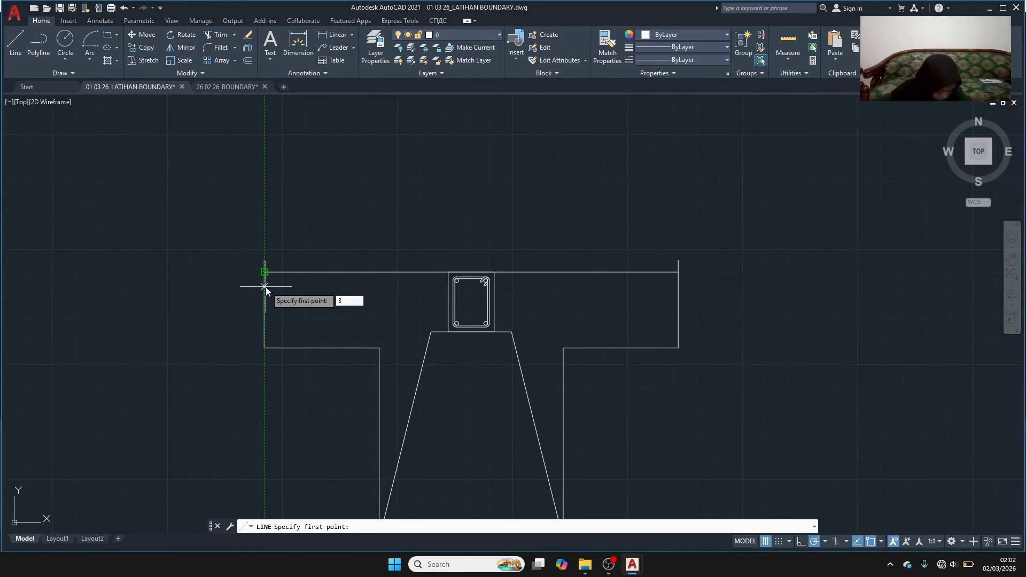
key(Return)
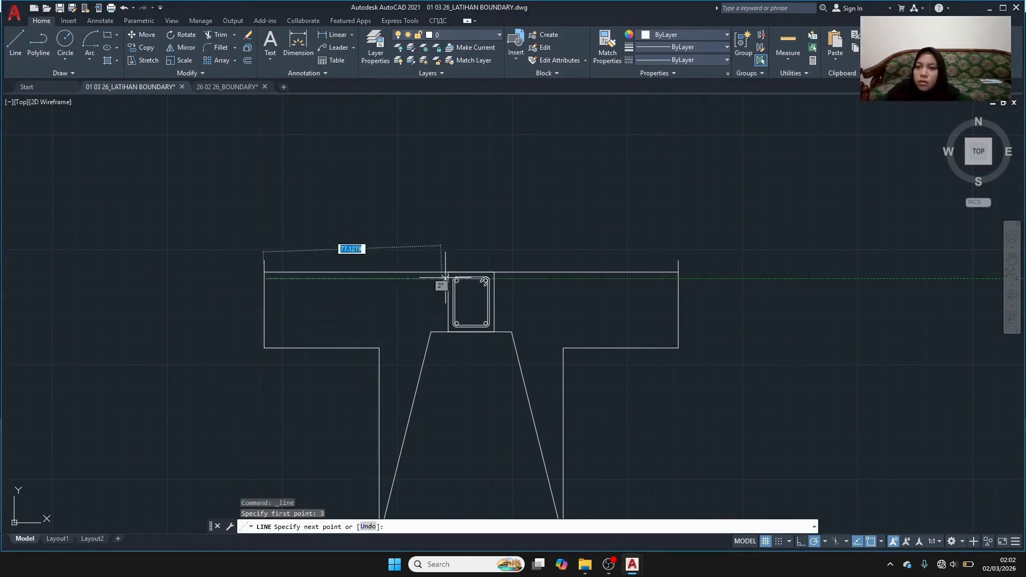
scroll(447, 278, up, 8)
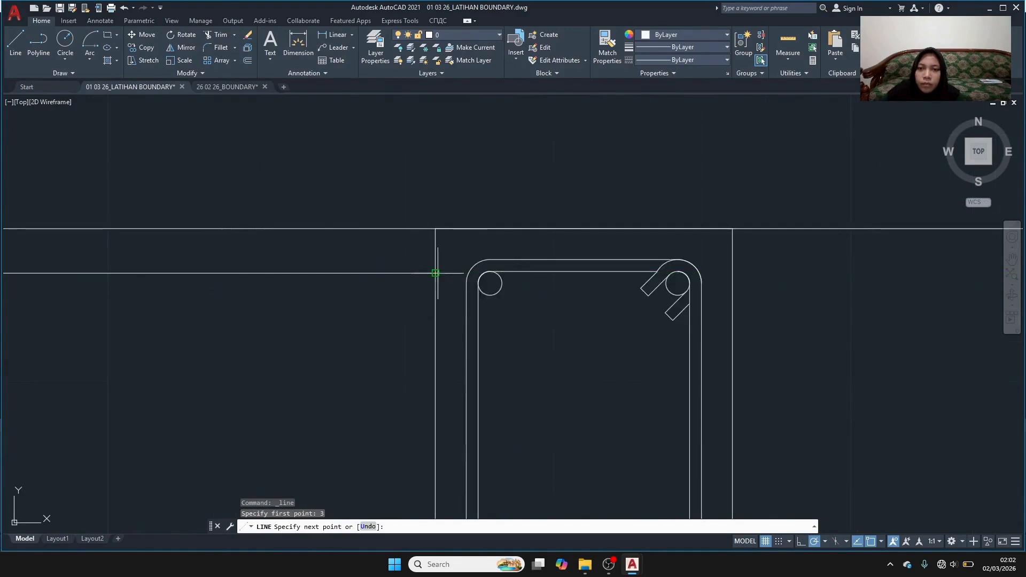
click(435, 274)
key(Return)
Draw the matching horizontal line 3 units below the top line, from the beam rectangle's right side to the right outer edge.
key(Return)
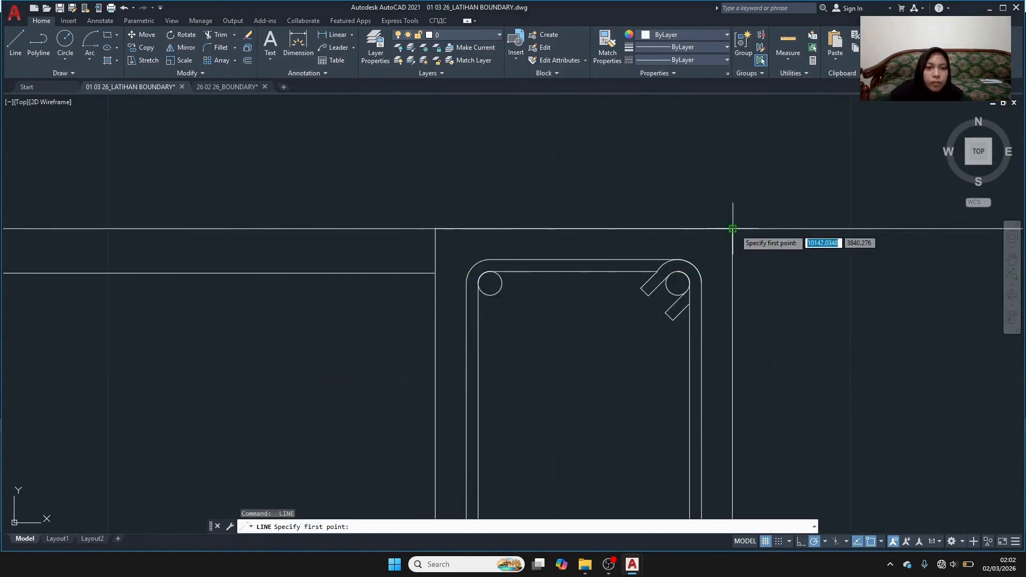
key(Return)
scroll(877, 273, down, 2)
middle_drag(925, 280, 249, 283)
scroll(277, 274, down, 2)
click(633, 274)
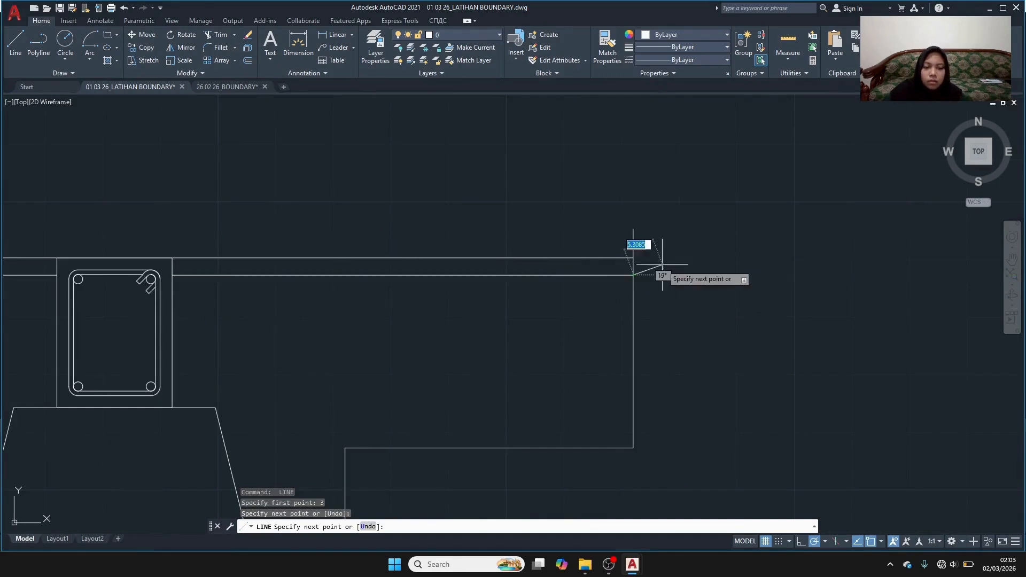
key(Return)
Draw a horizontal line 5 units below the previous layer line, from the left outer edge to the beam's left side.
scroll(489, 224, down, 3)
click(16, 43)
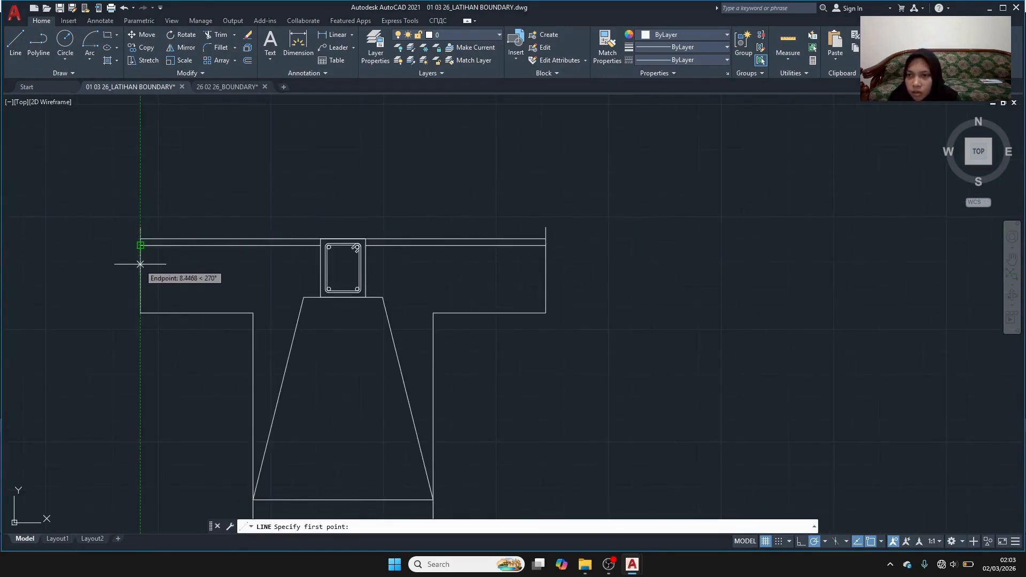
text(5)
key(Return)
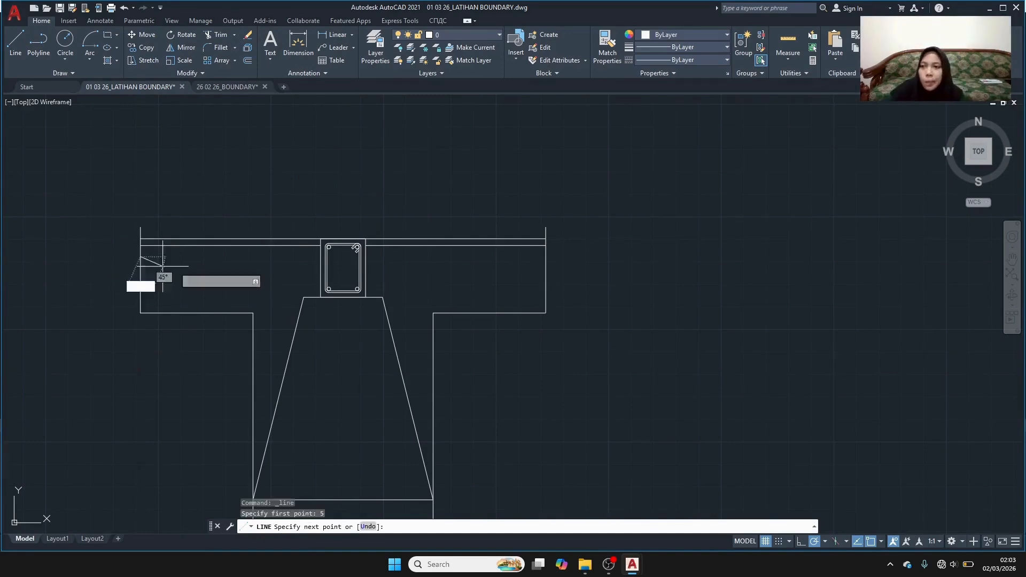
click(321, 256)
key(Return)
Draw the second layer line on the right half, level with the left one, from the beam to the right outer edge.
key(Return)
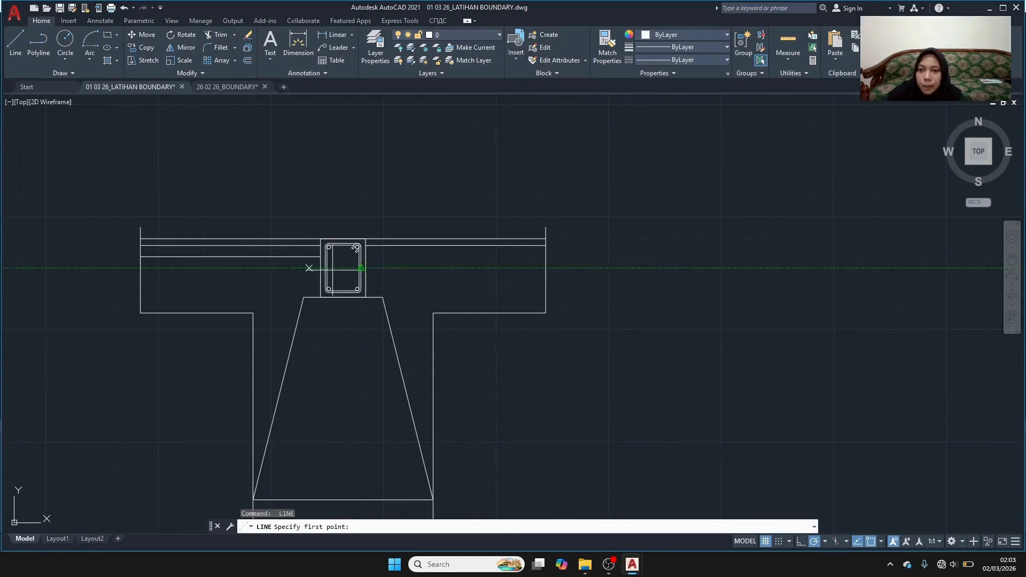
click(366, 256)
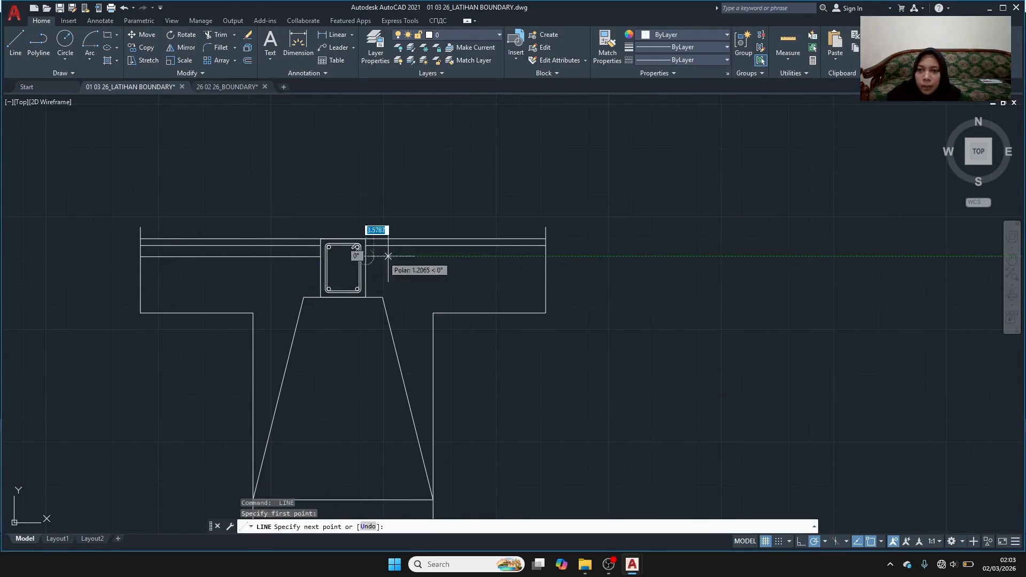
click(546, 257)
key(Return)
Draw a third layer line 10 units below the second one, from the left outer edge to the beam's left side.
click(16, 56)
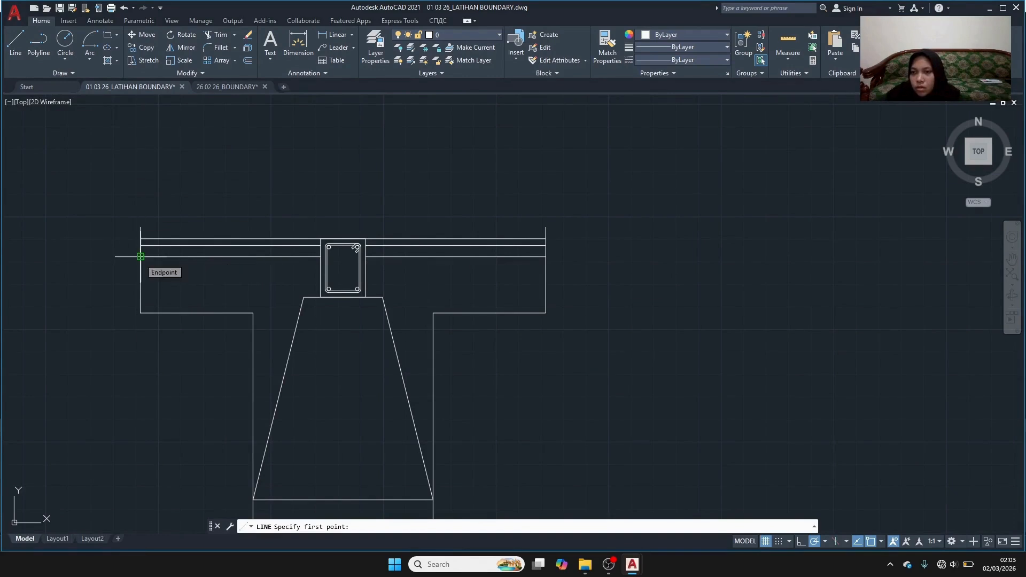
text(1)
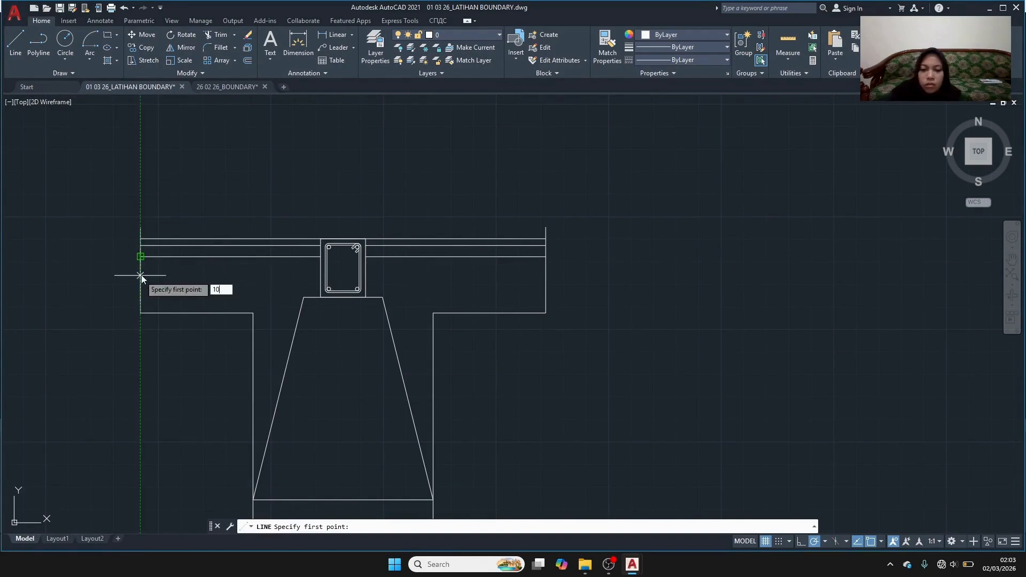
text(0)
key(Return)
key(Return)
Draw the third layer line on the right half, 10 units below the second one, from the right outer edge to the beam.
click(20, 58)
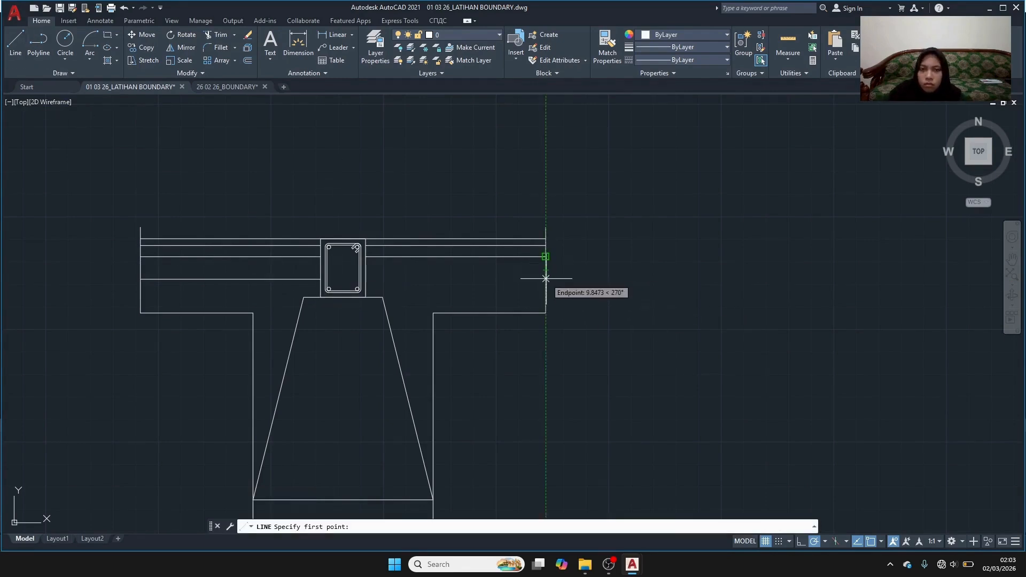
text(10)
key(Return)
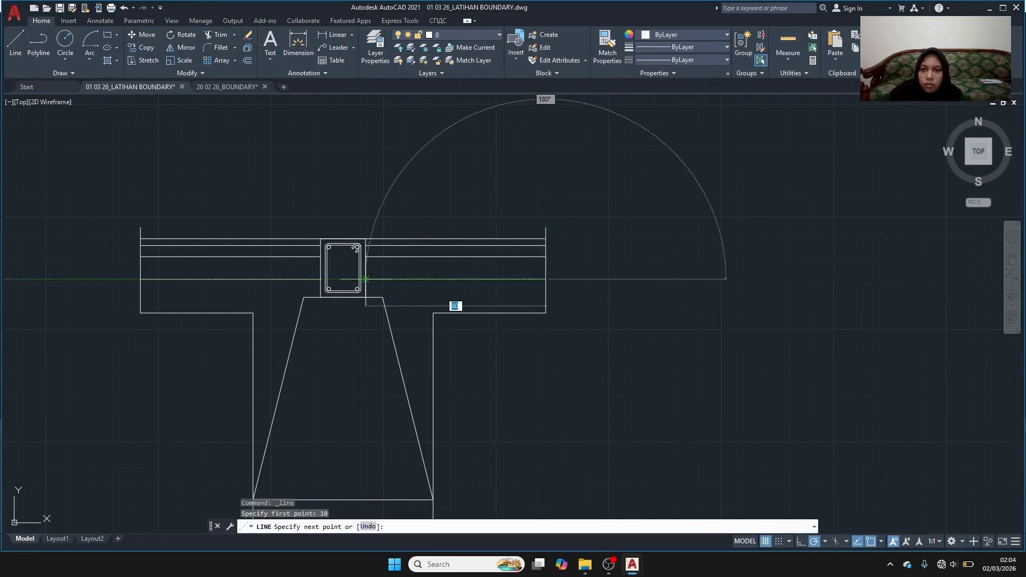
key(Return)
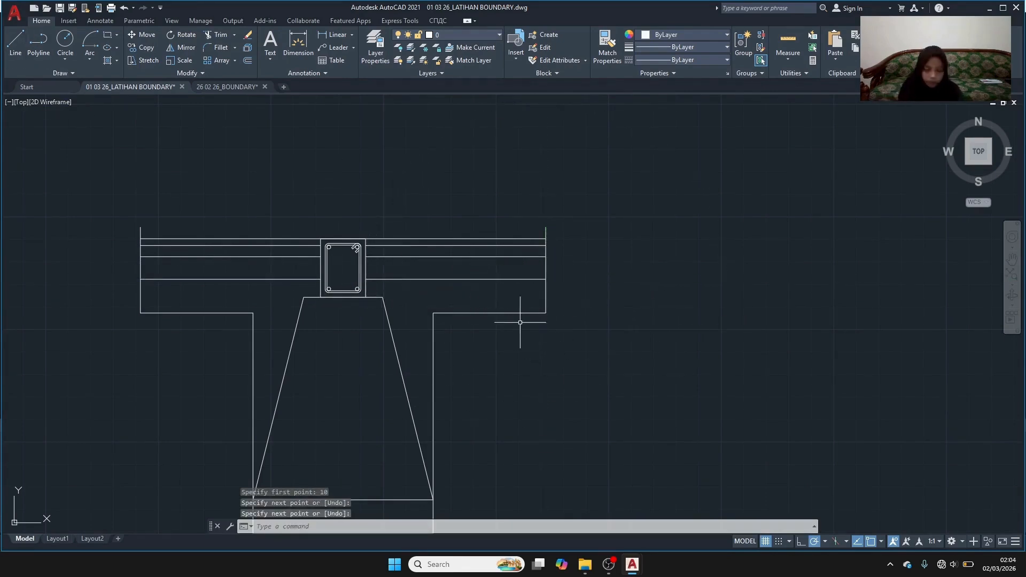
Draw a vertical line 70 units upward from the beam rectangle's top-right corner.
click(20, 54)
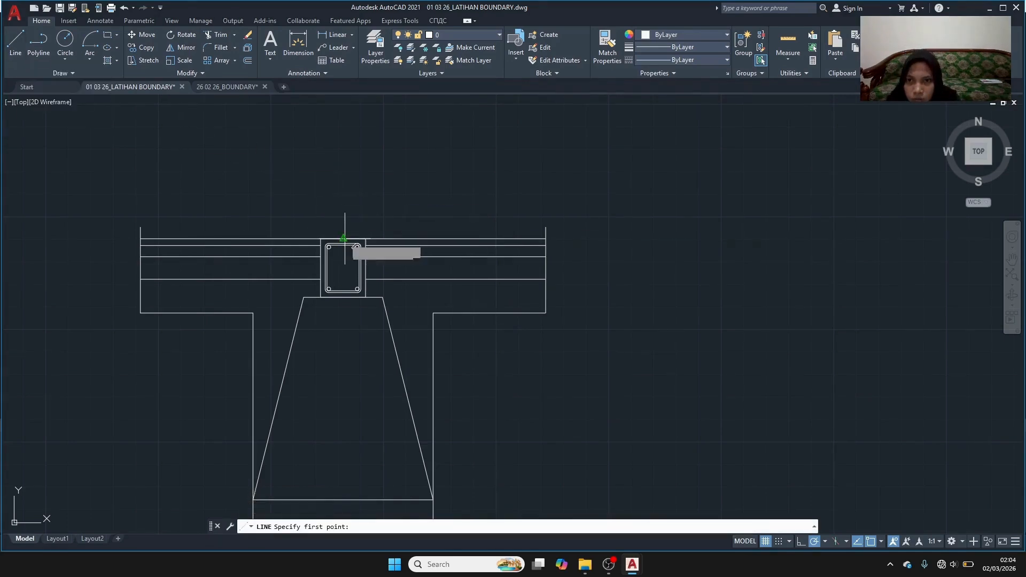
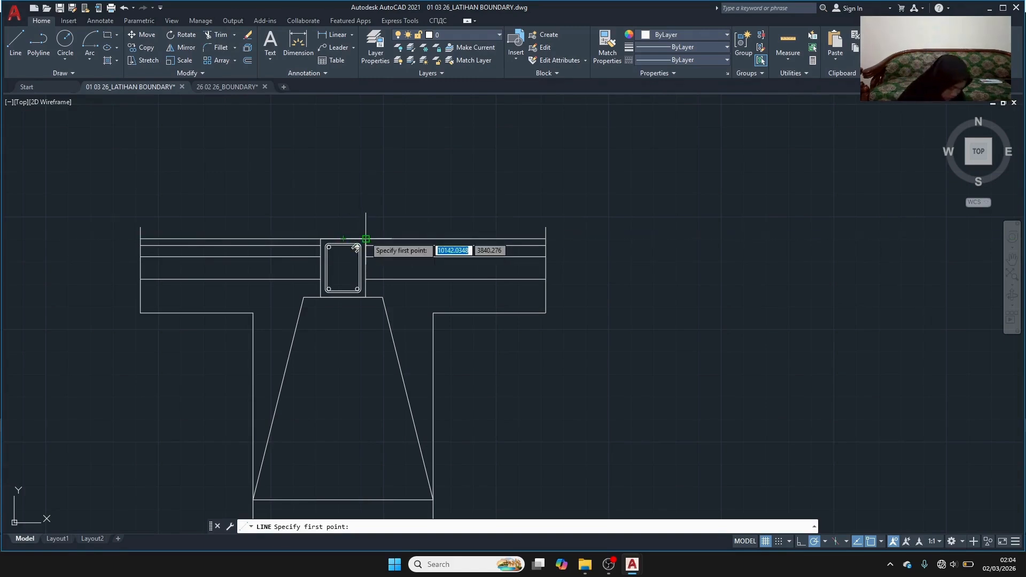
click(365, 239)
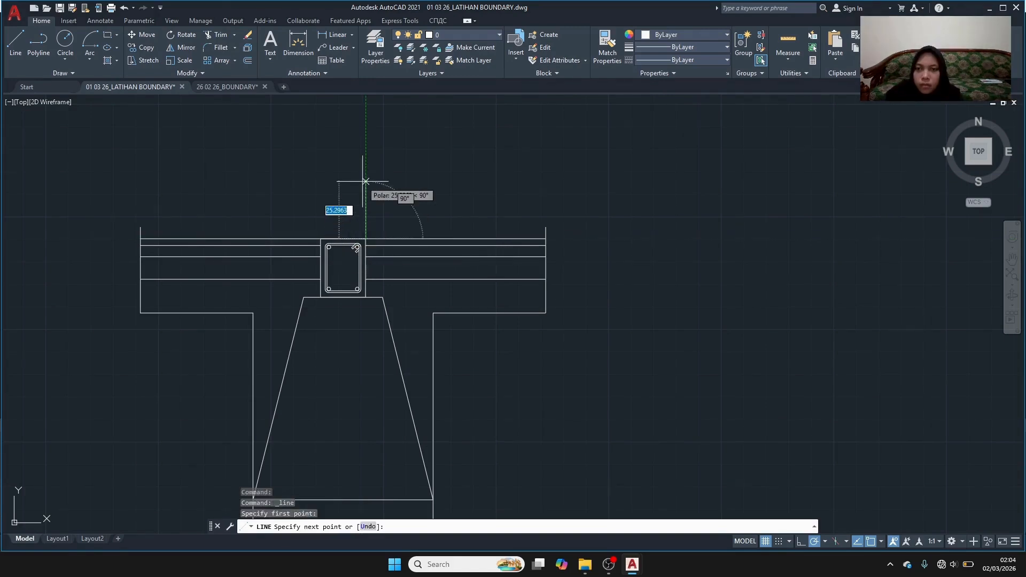
scroll(366, 182, down, 2)
middle_drag(367, 155, 355, 208)
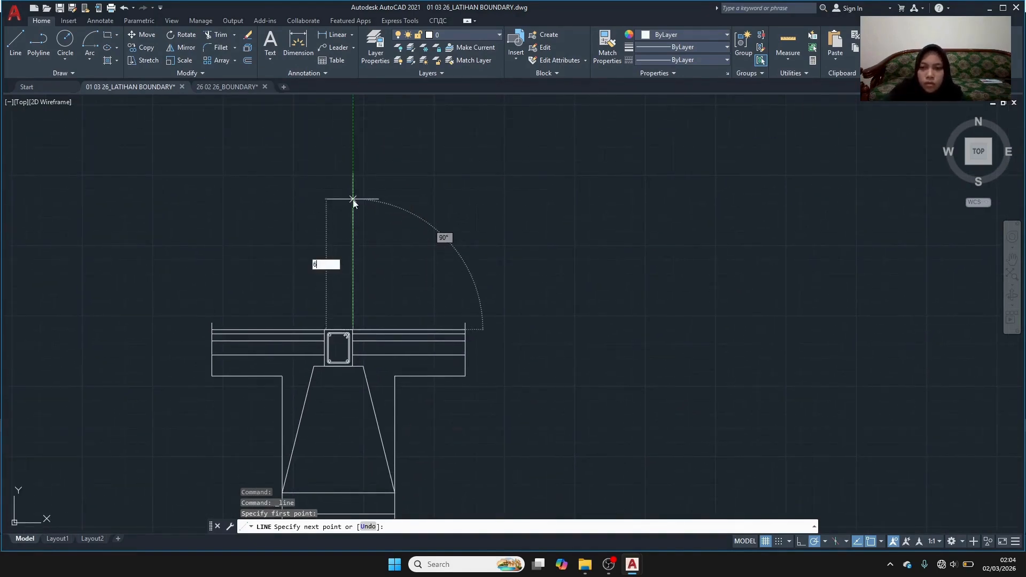
key(BackSpace)
text(70)
key(Return)
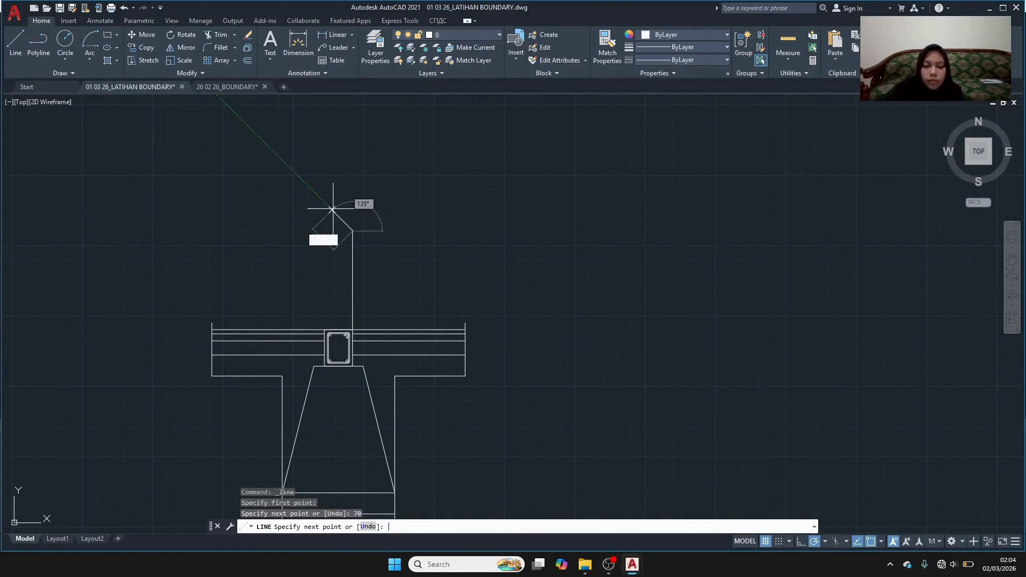
key(Return)
Draw a second 70-unit vertical line upward from the beam's top edge, 3 units left of the first one.
click(17, 61)
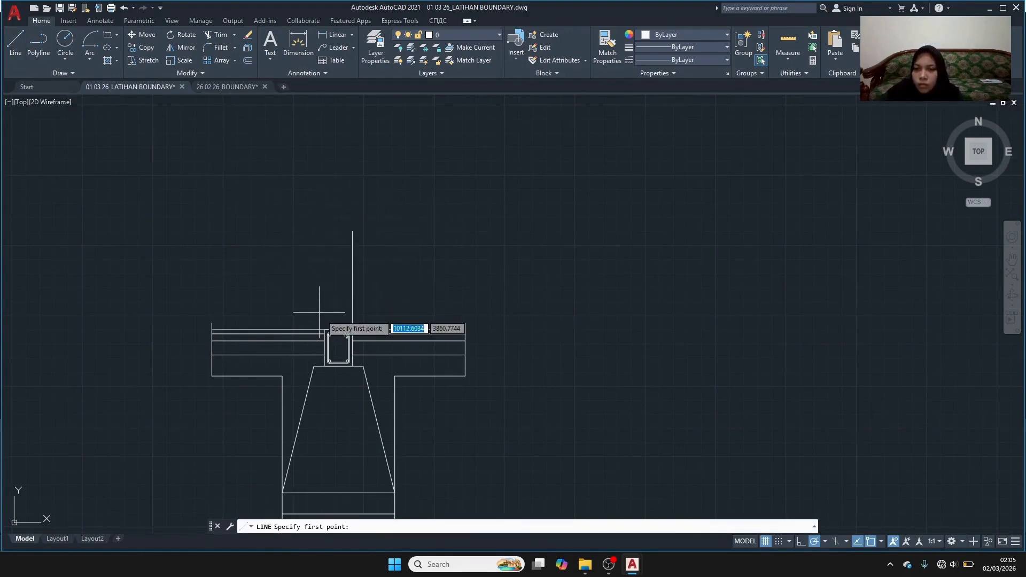
scroll(338, 332, up, 5)
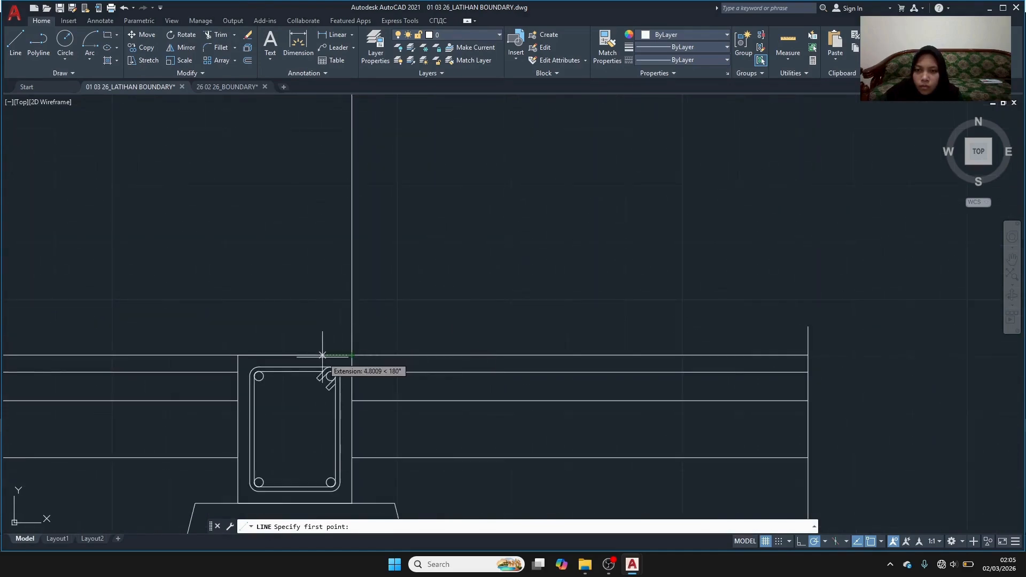
key(Return)
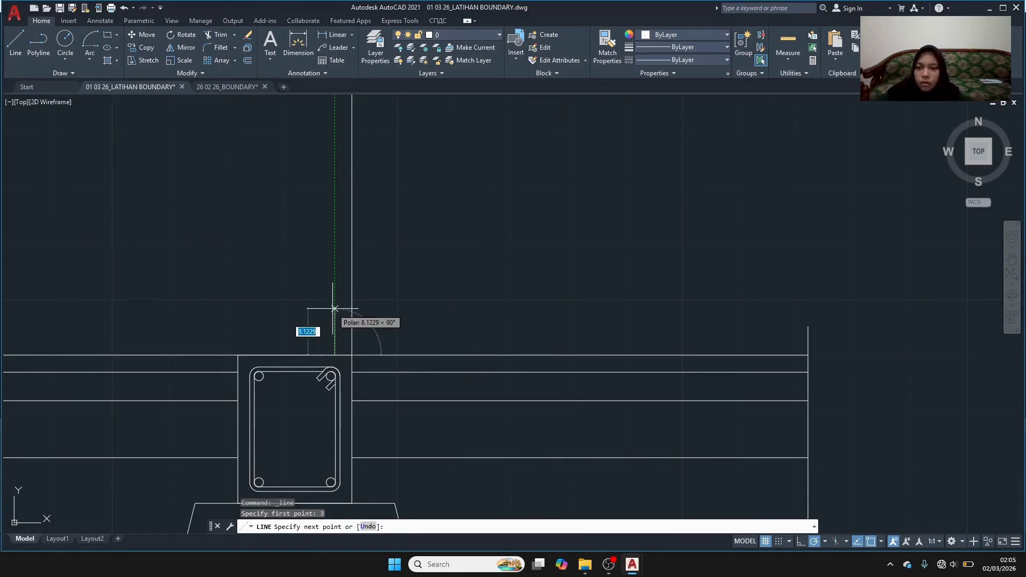
scroll(333, 323, down, 4)
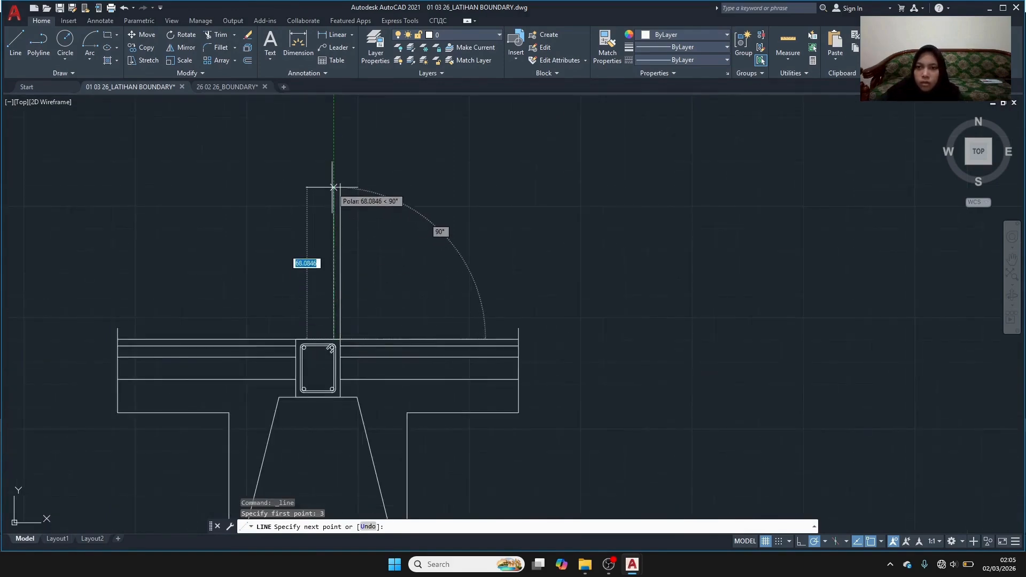
text(70)
key(Return)
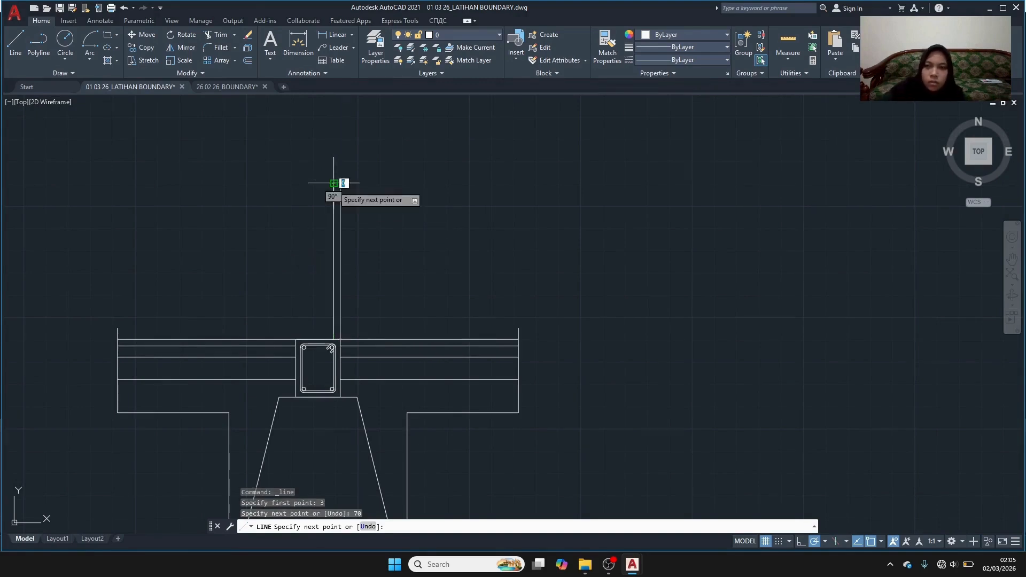
key(Return)
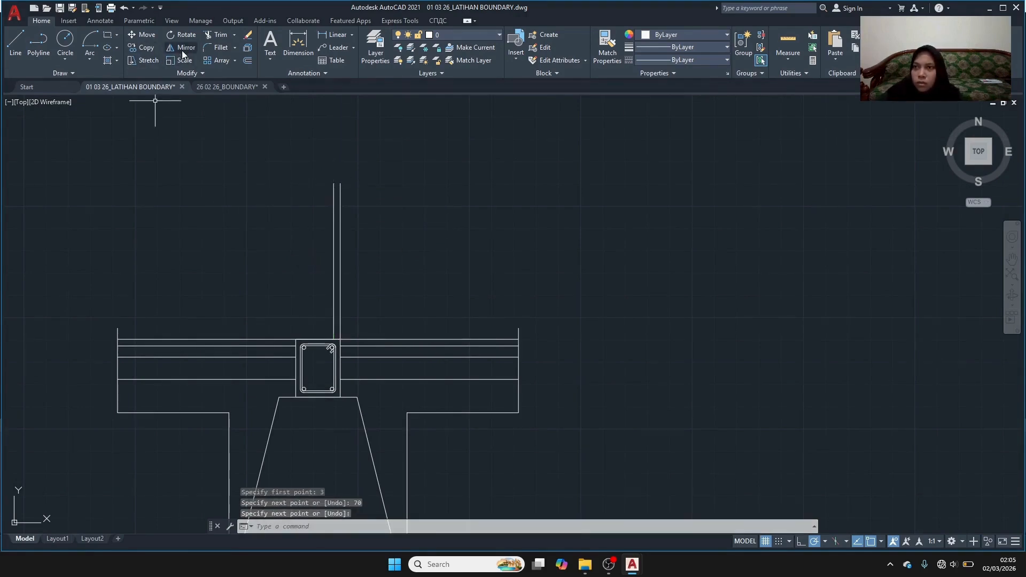
Mirror the two vertical wall lines about the beam's vertical centre axis, keeping the originals.
click(341, 208)
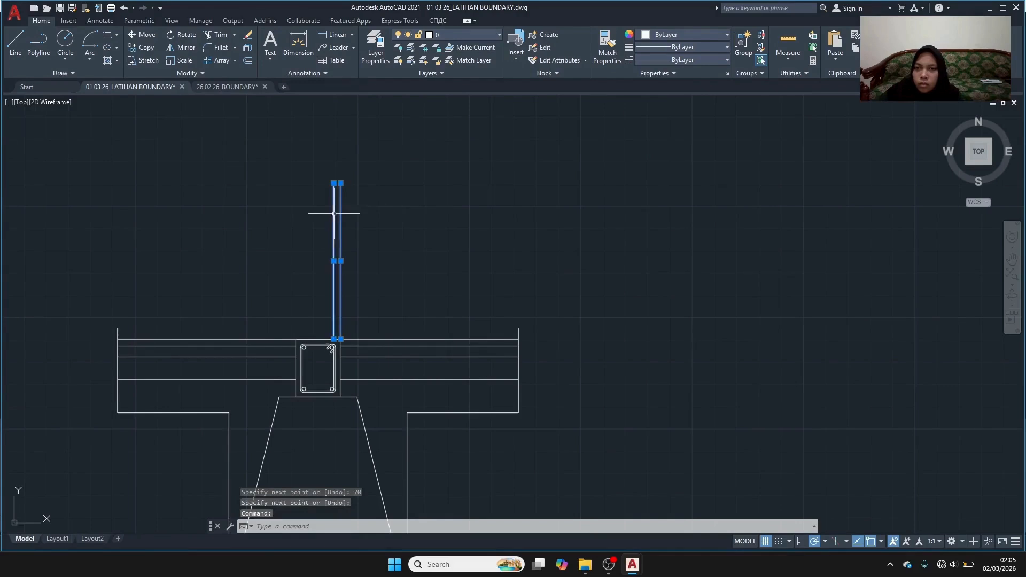
click(334, 214)
click(185, 48)
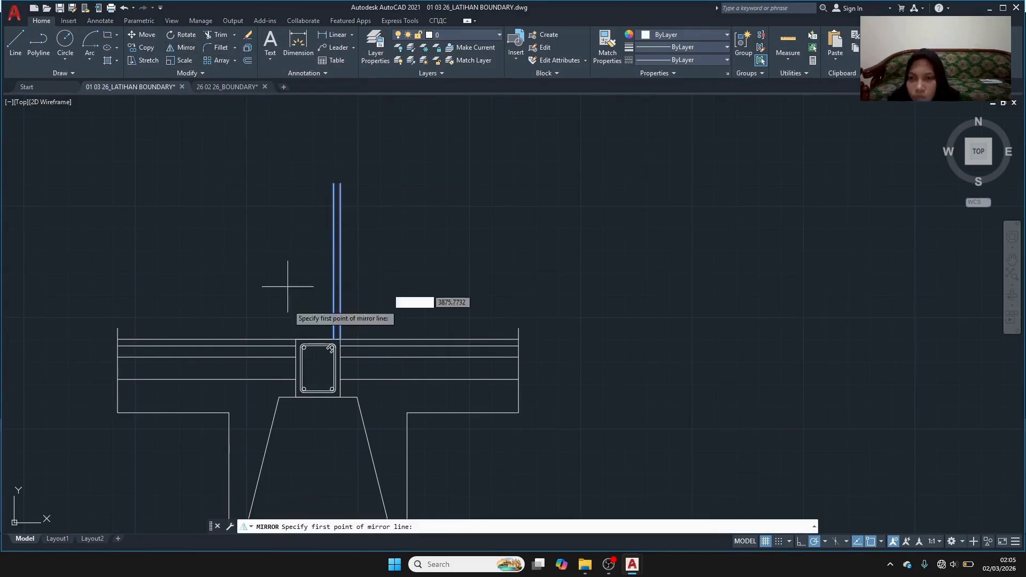
click(318, 340)
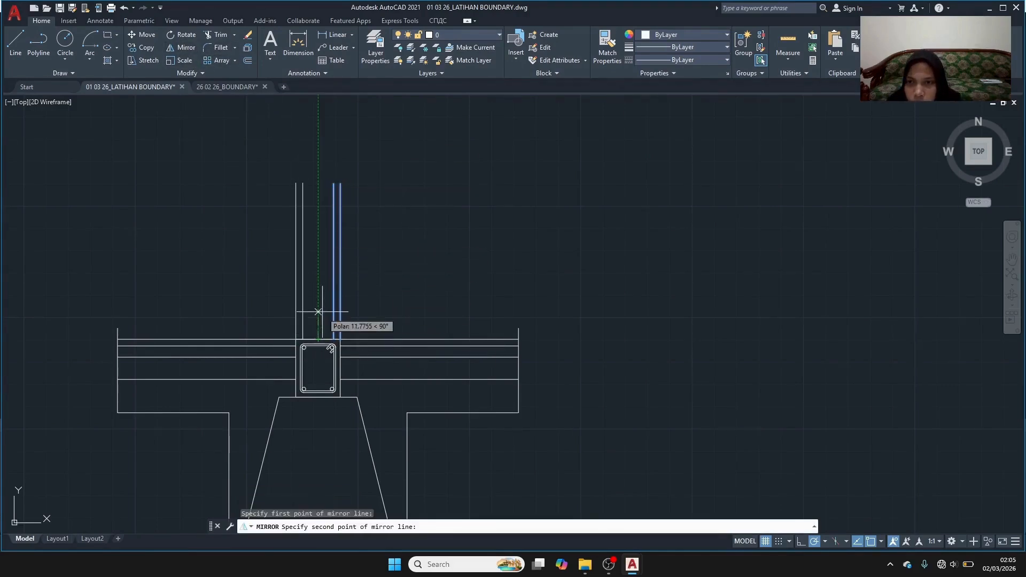
click(318, 307)
click(330, 345)
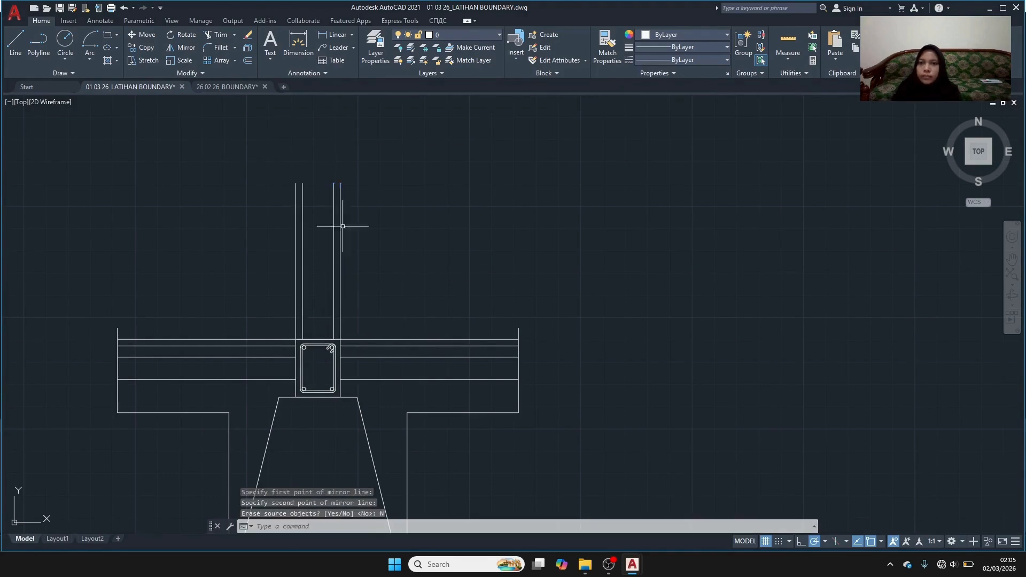
Draw a 30-unit horizontal line just above the upper ends of the vertical wall lines.
click(13, 47)
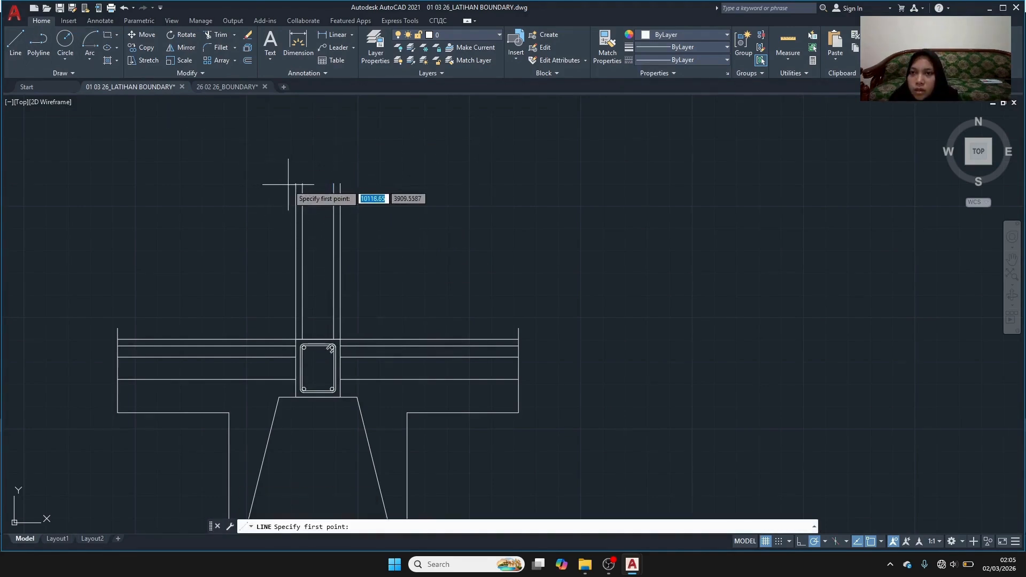
click(279, 167)
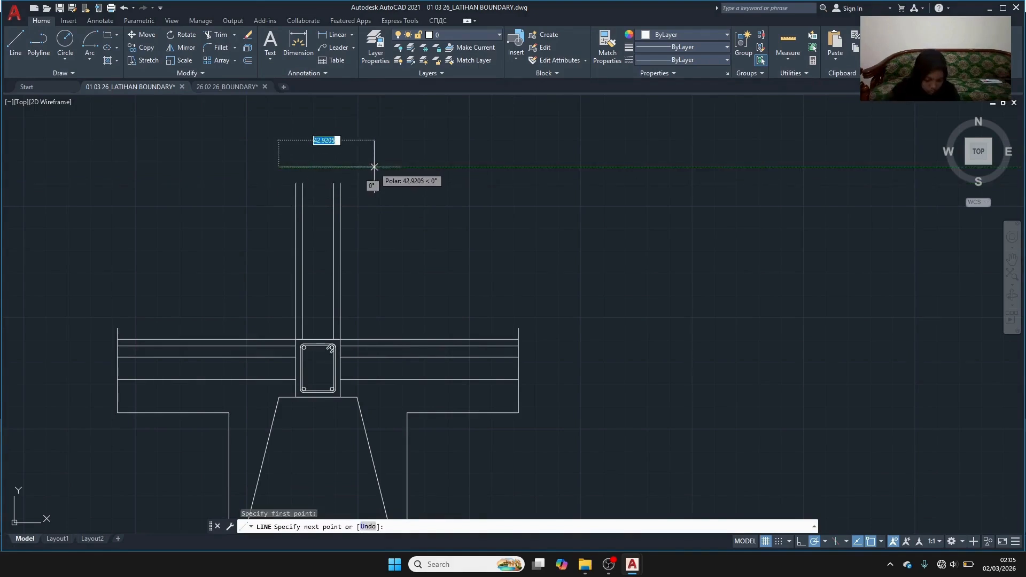
text(3)
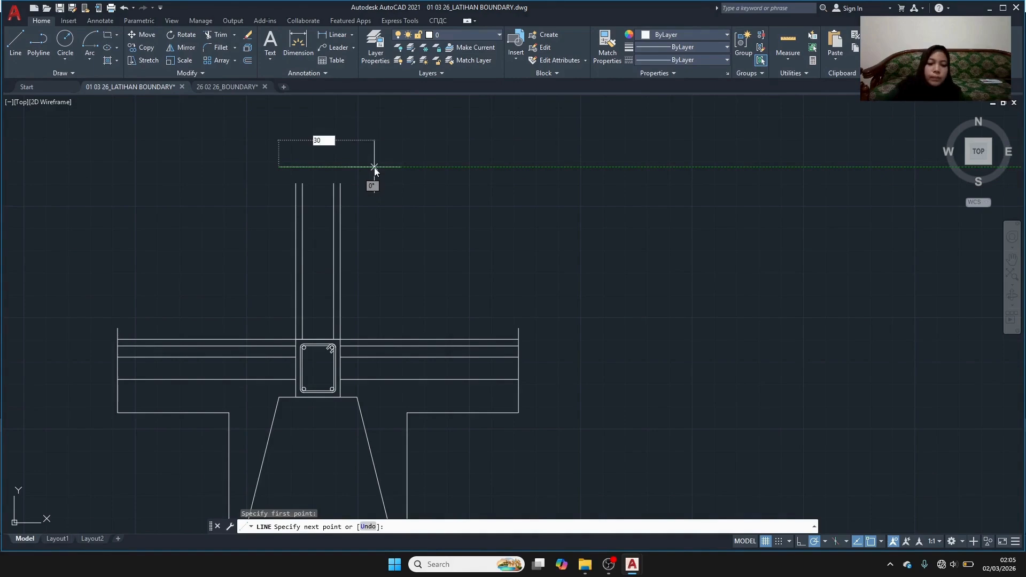
text(0)
key(Return)
key(Return)
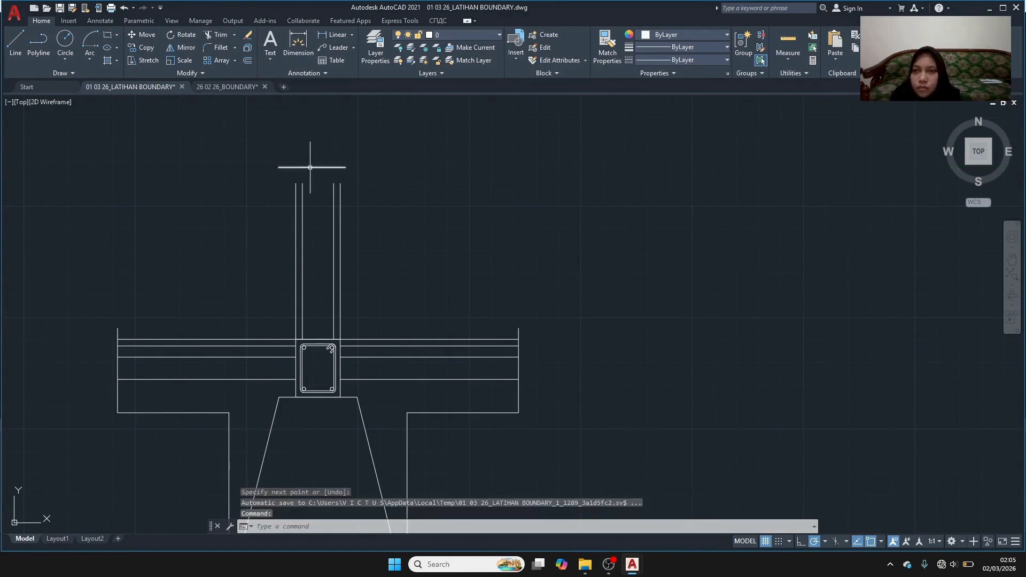
Move the horizontal line down so it caps the upper ends of the vertical wall lines, centred on the wall's axis.
click(310, 167)
right_click(313, 168)
click(340, 248)
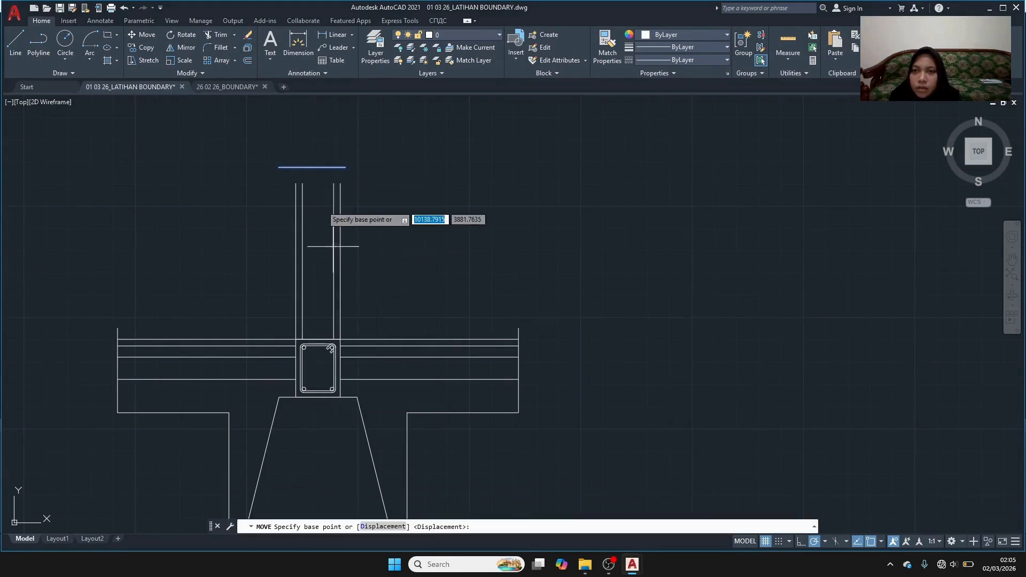
click(313, 167)
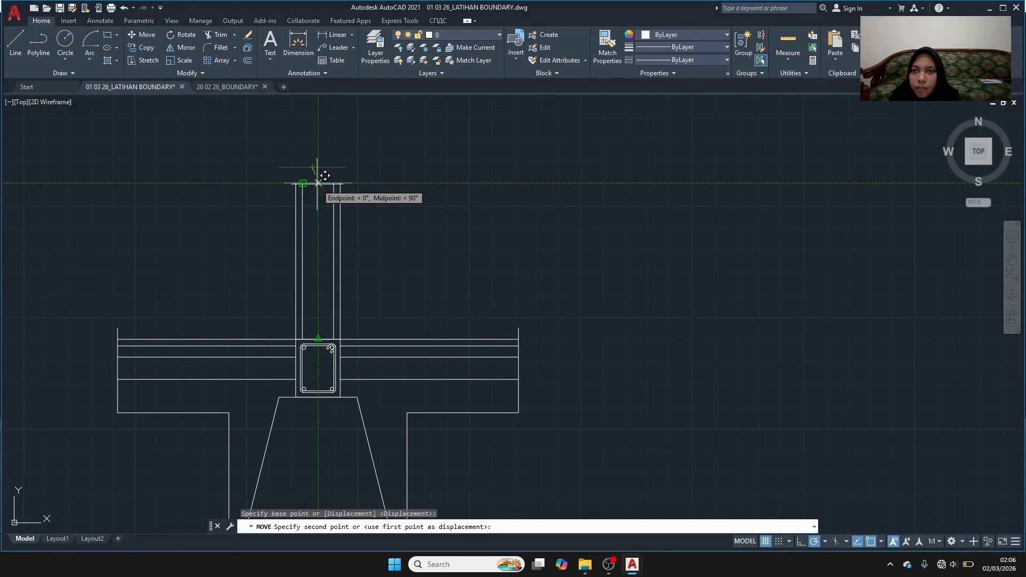
click(318, 182)
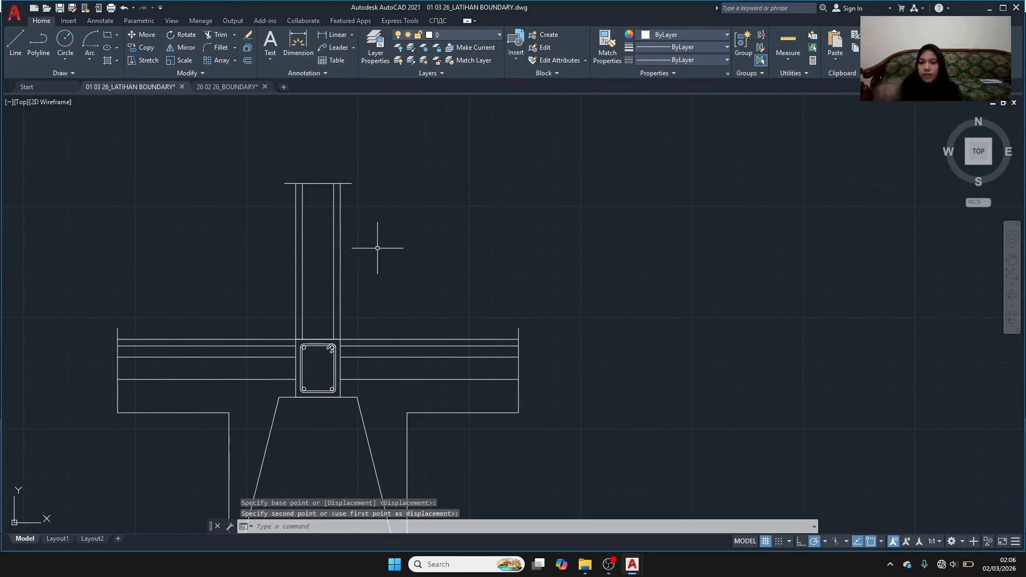
Hatch the wall core between the two inner vertical lines with the ANSI32 pattern at scale 1.
scroll(387, 249, down, 2)
scroll(389, 248, down, 2)
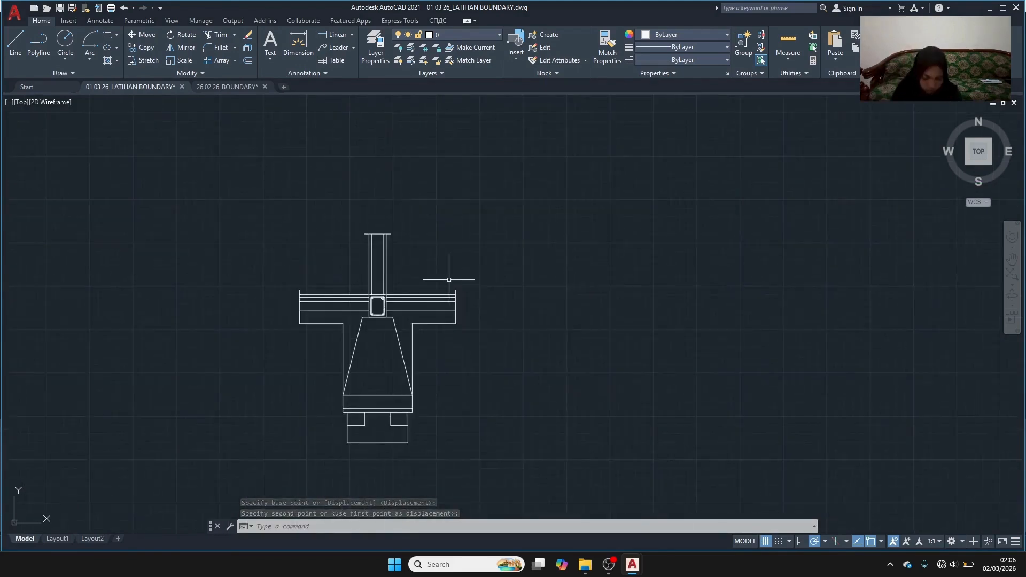
scroll(459, 366, up, 2)
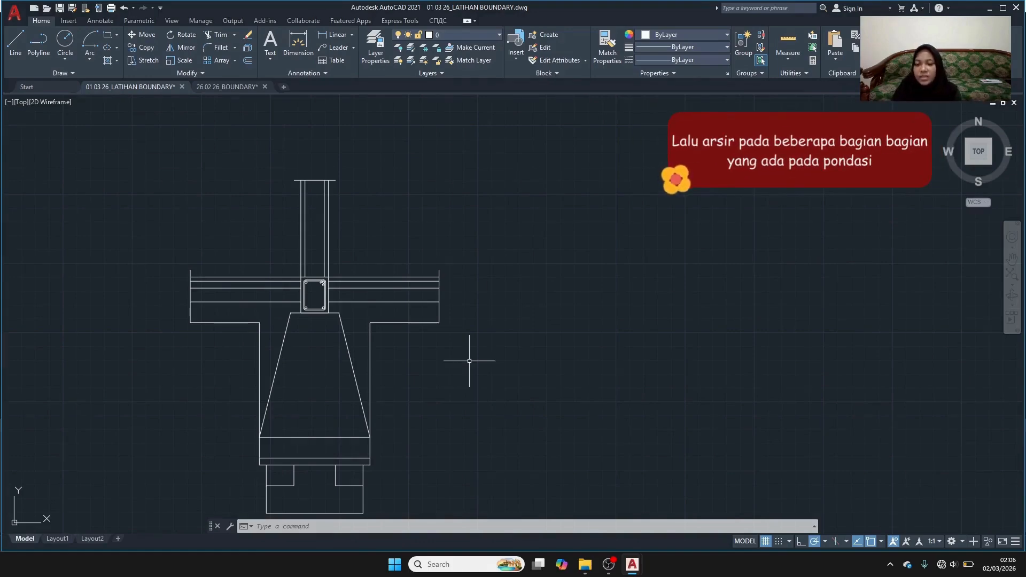
text(h)
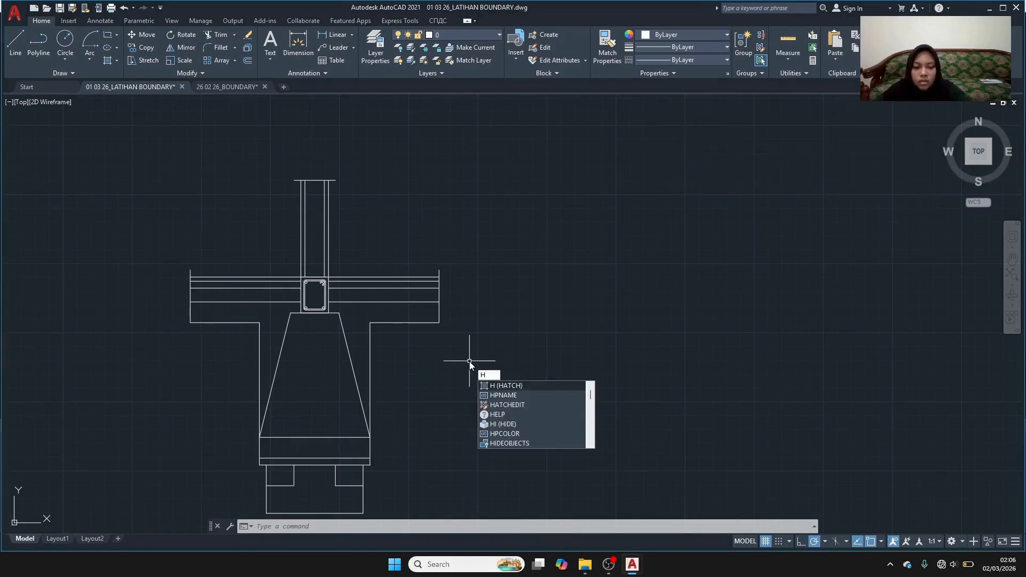
key(Return)
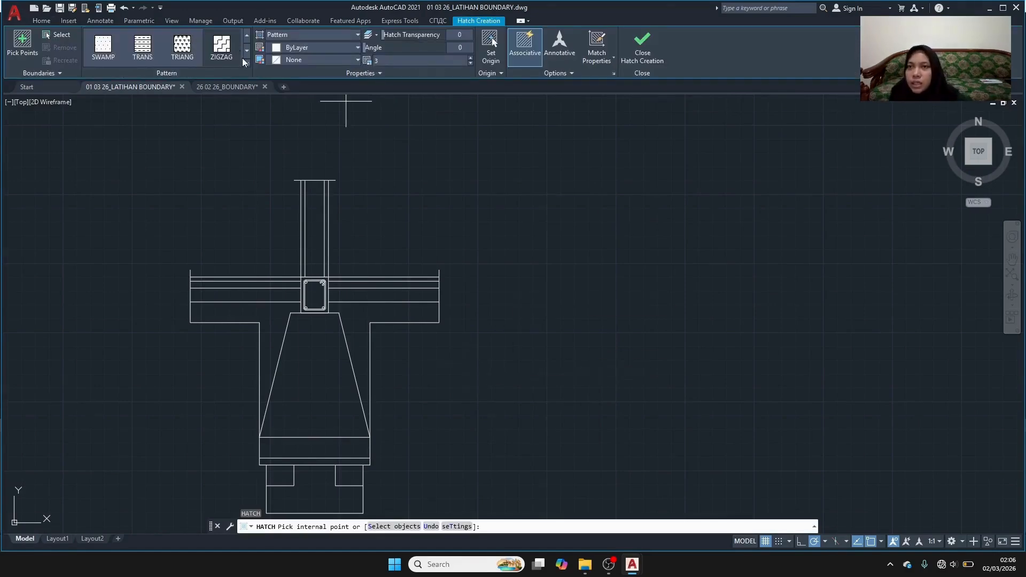
click(246, 65)
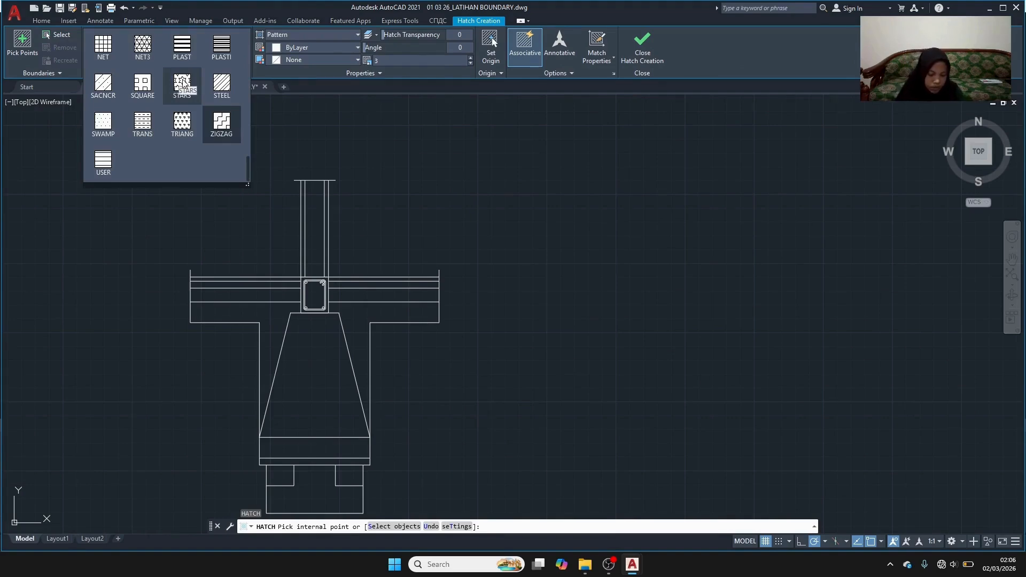
scroll(207, 62, up, 10)
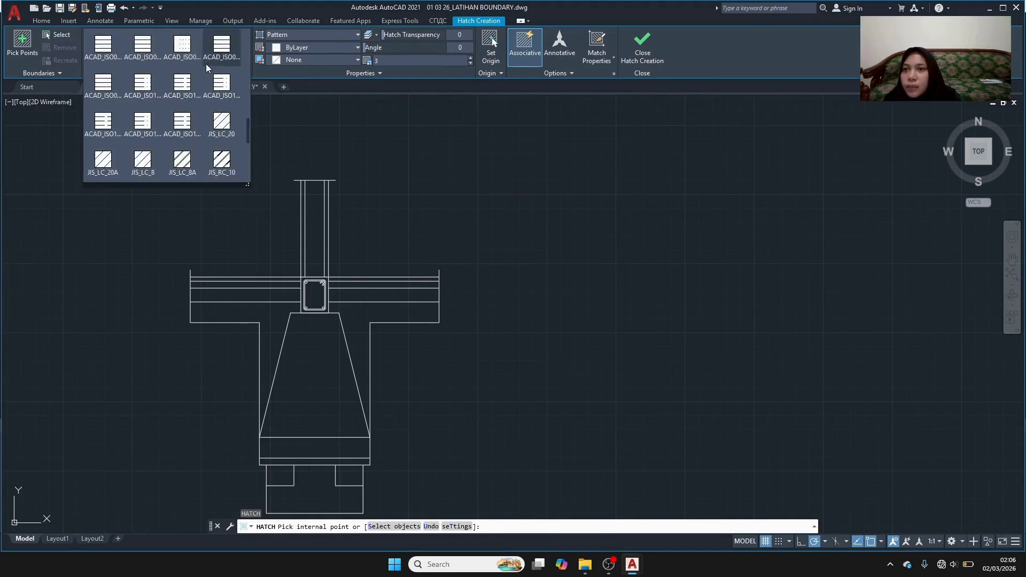
scroll(207, 63, up, 3)
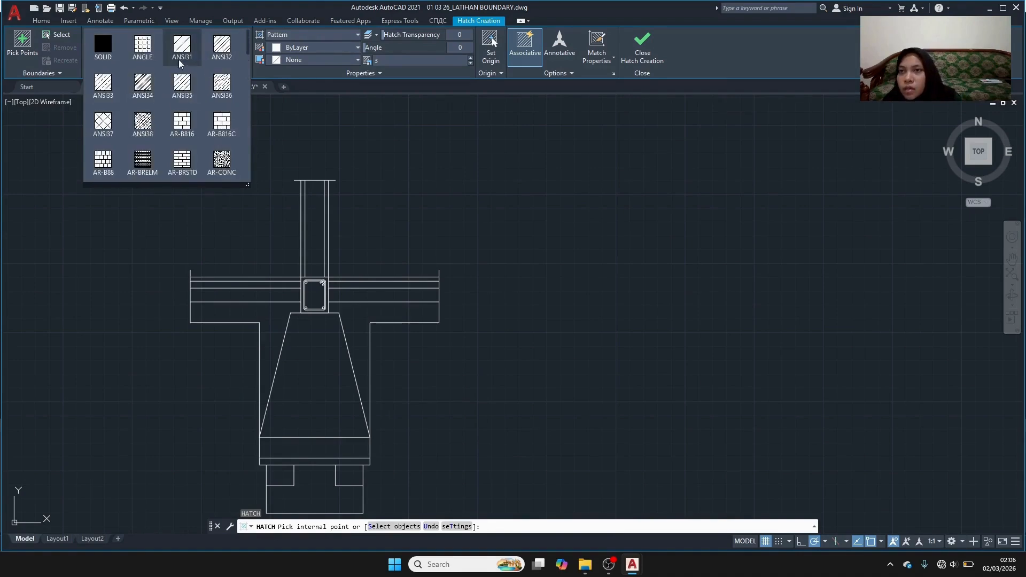
click(222, 53)
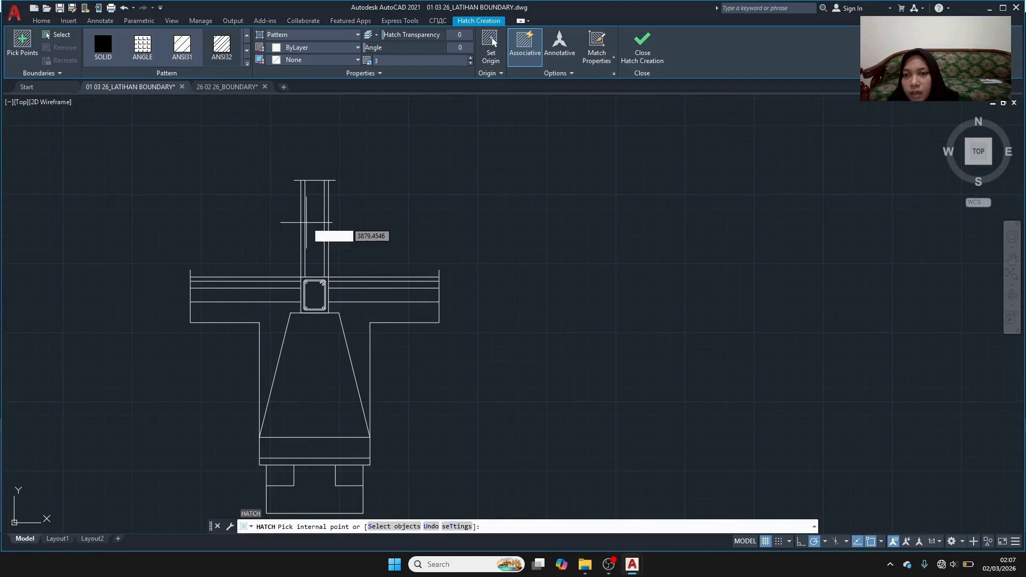
click(312, 221)
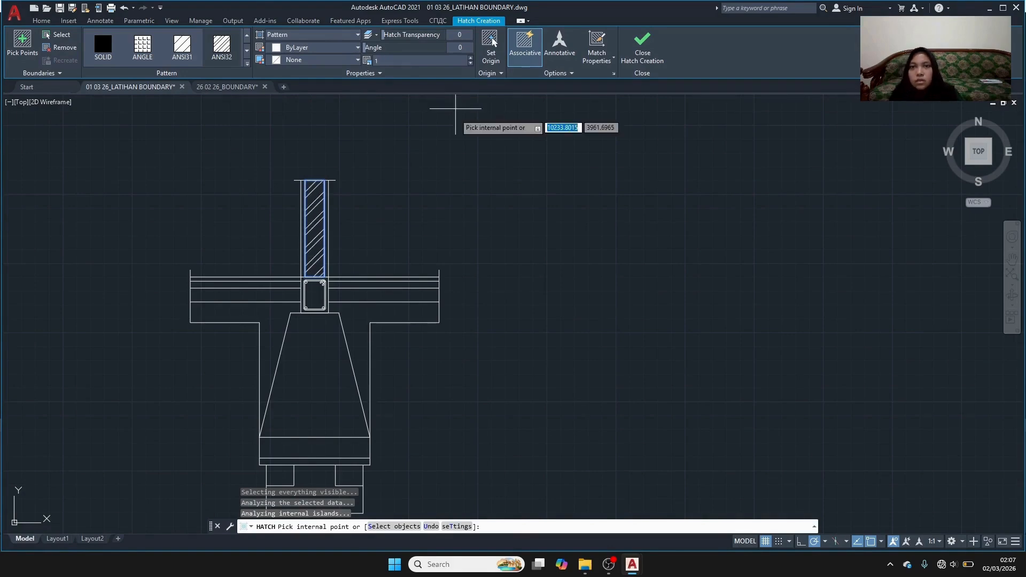
key(Return)
Hatch the thin floor layer on both sides of the beam, trying AR-CONC and settling on AR-SAND at scale 0.1.
key(Return)
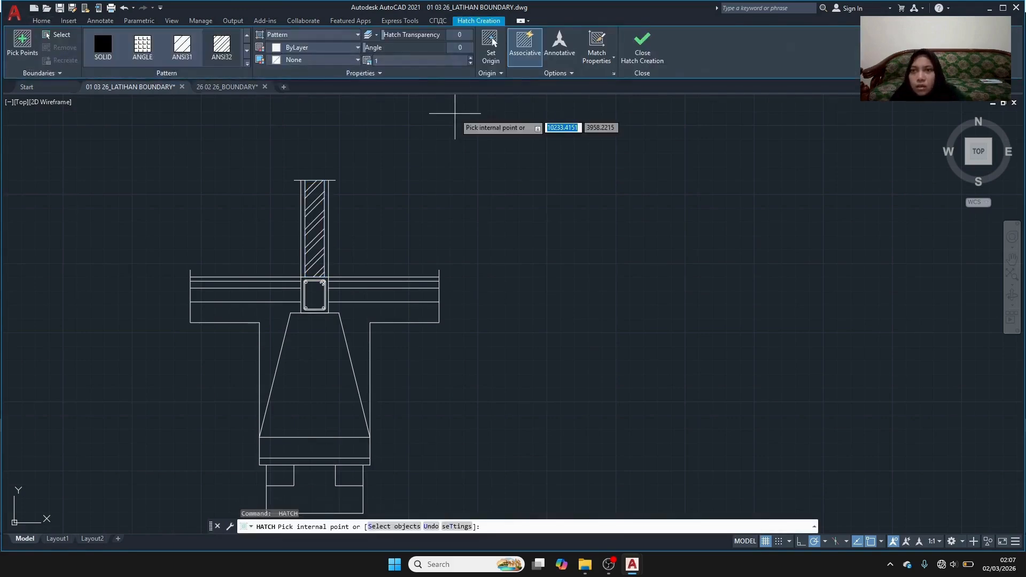
click(248, 63)
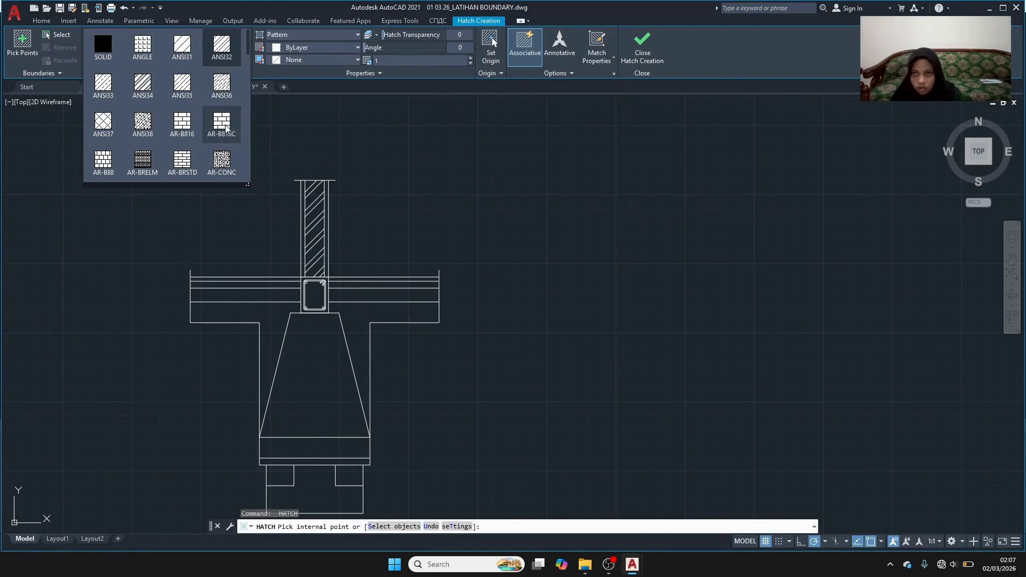
click(223, 160)
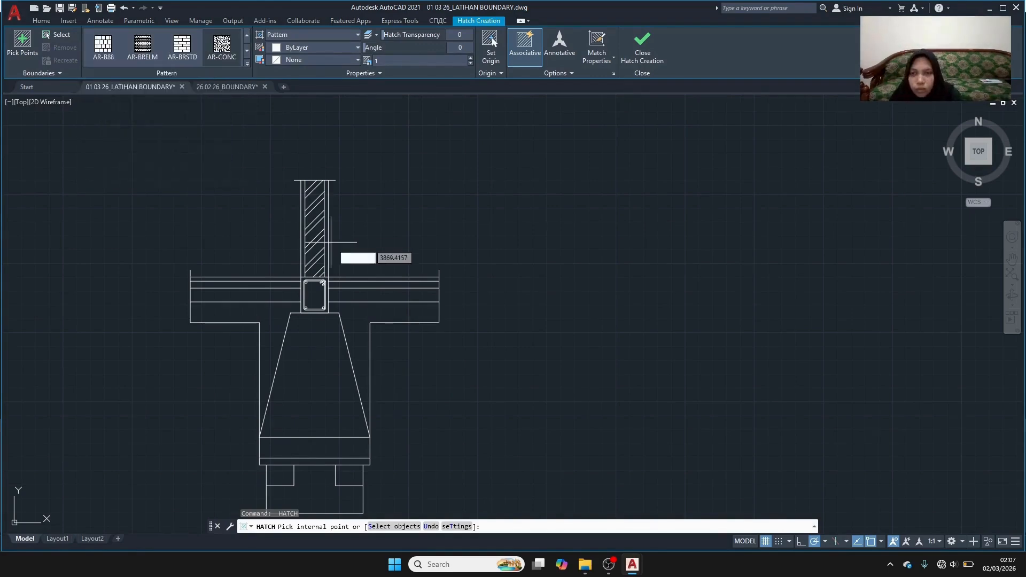
click(361, 285)
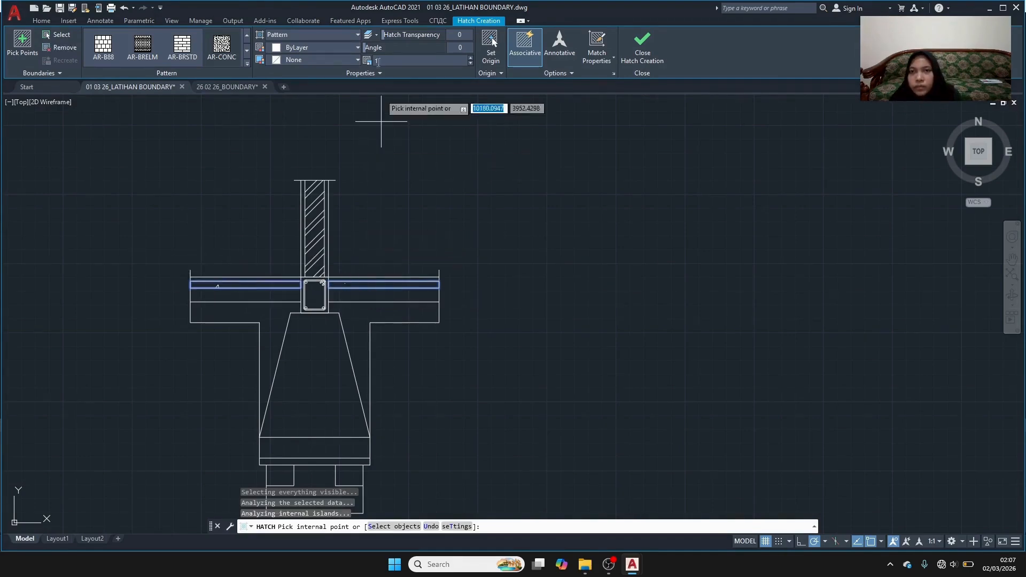
click(470, 64)
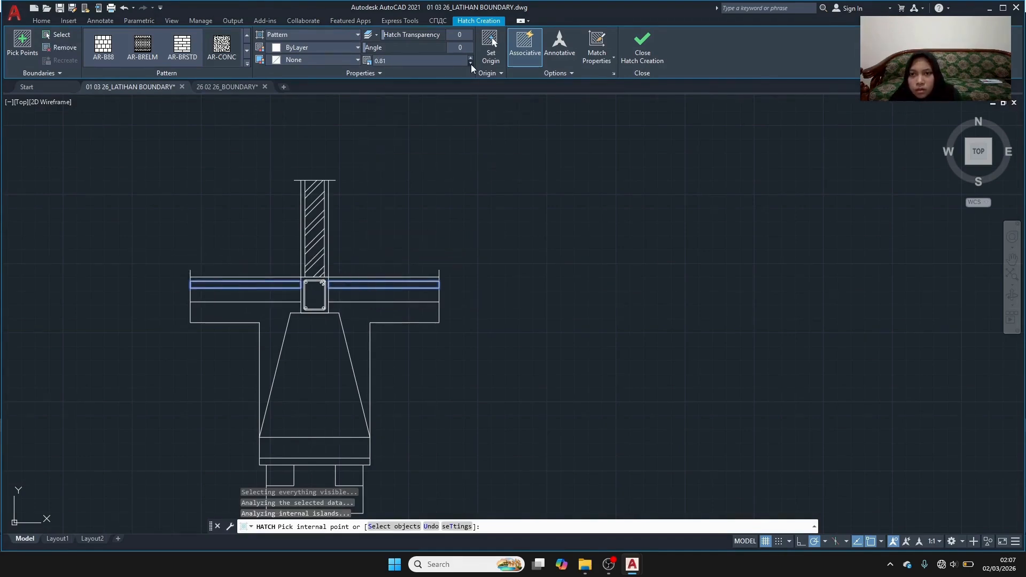
click(470, 64)
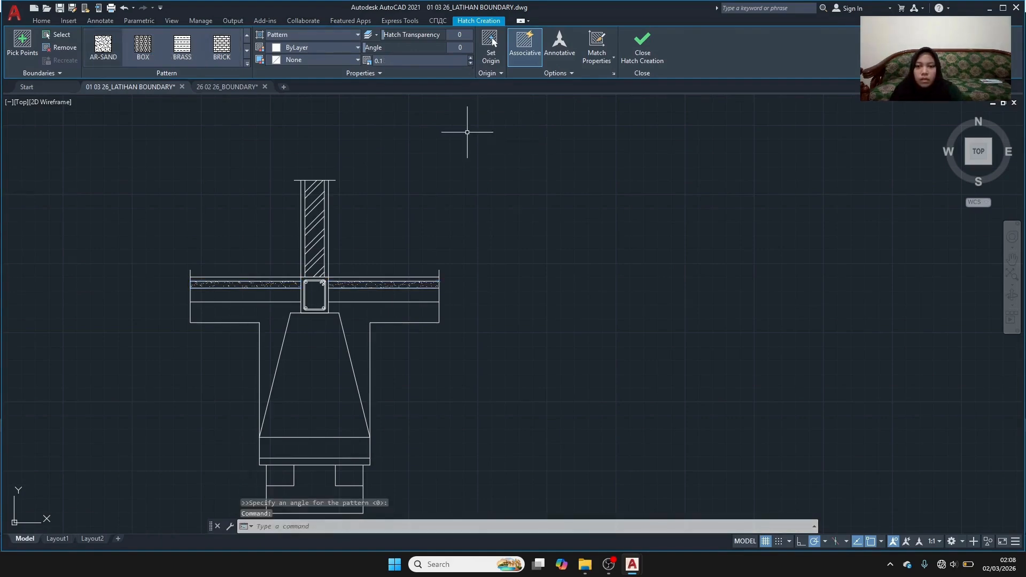
Hatch the thin strip directly under the foundation base with AR-SAND at scale 0.1.
key(Return)
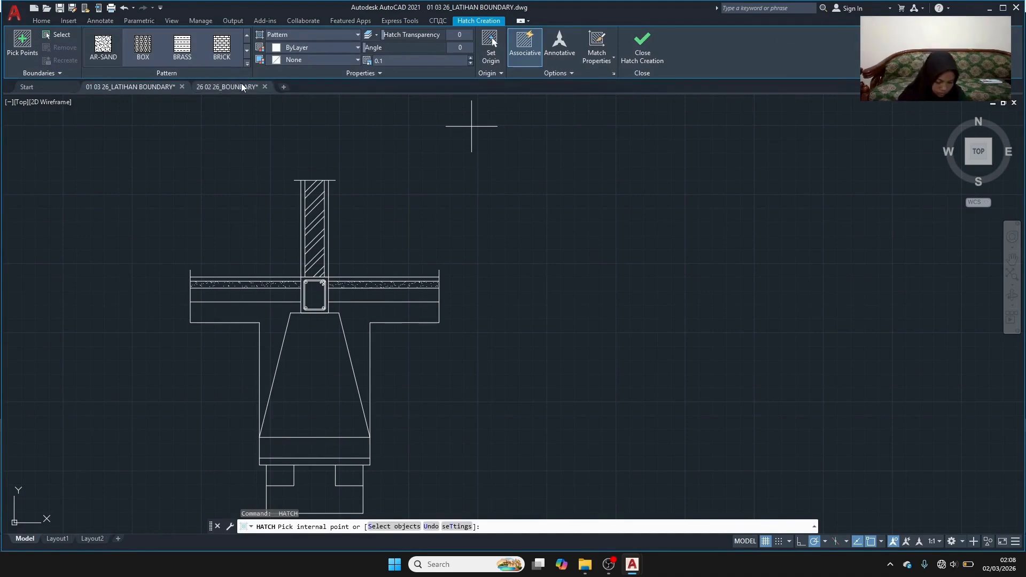
click(324, 461)
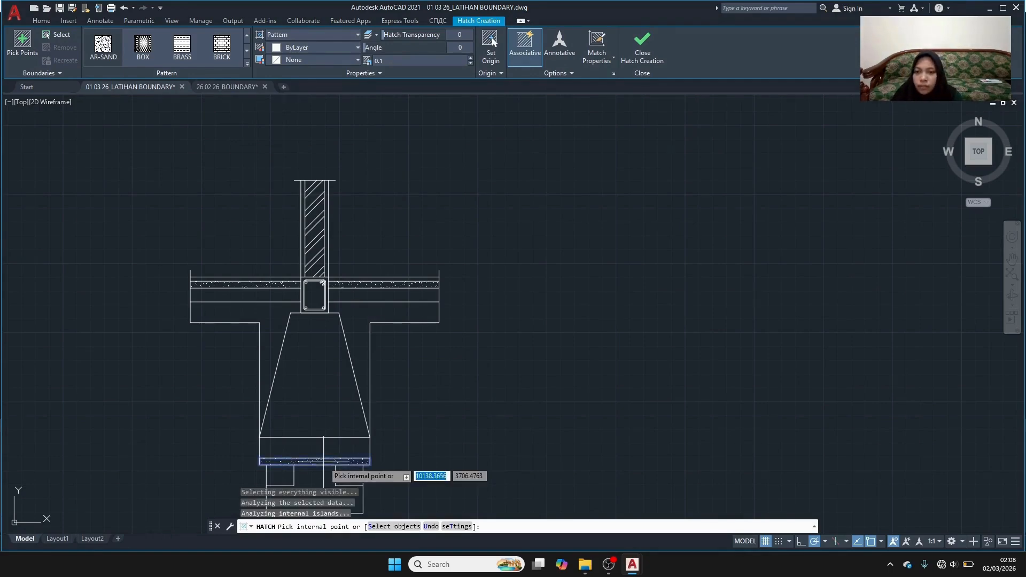
key(Return)
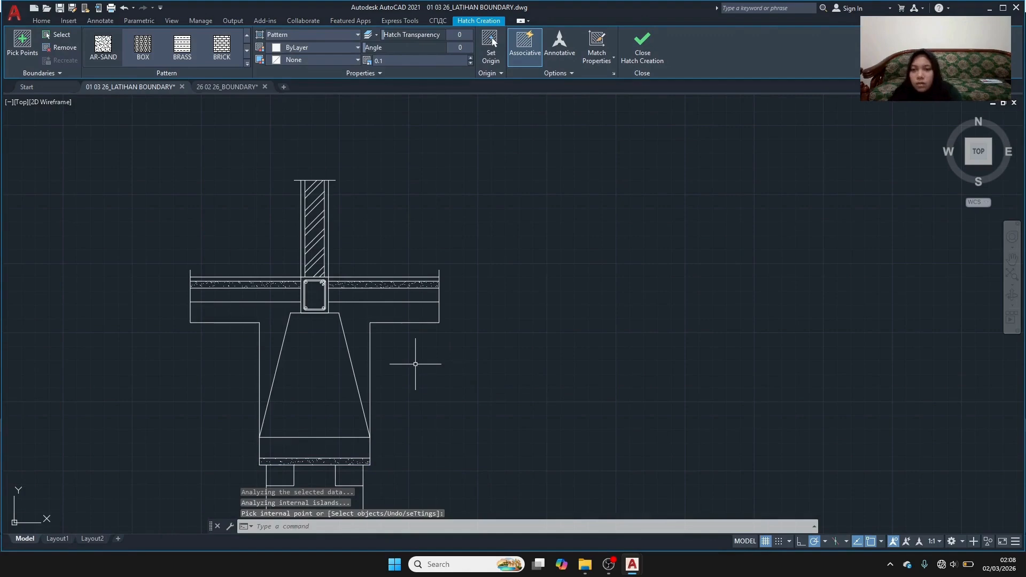
Hatch the thicker floor layer below the thin one with AR-SAND at scale 0.1 on both sides of the beam.
key(Return)
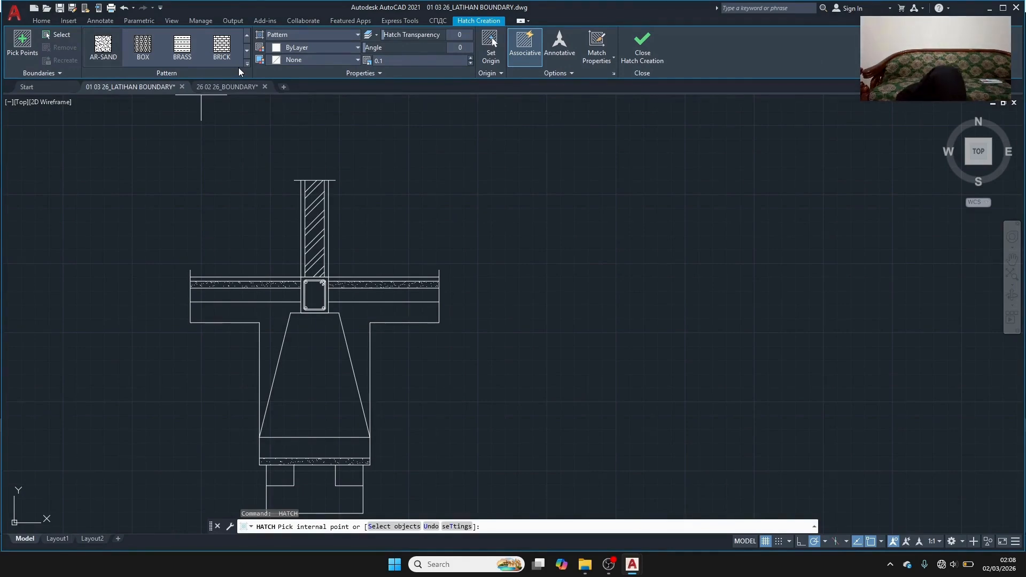
click(270, 296)
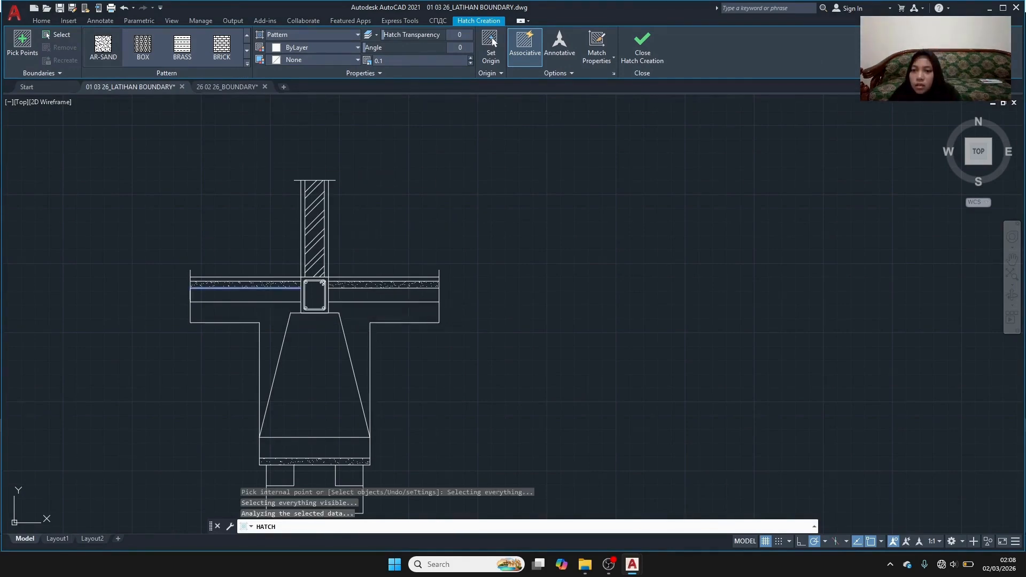
click(400, 299)
key(Return)
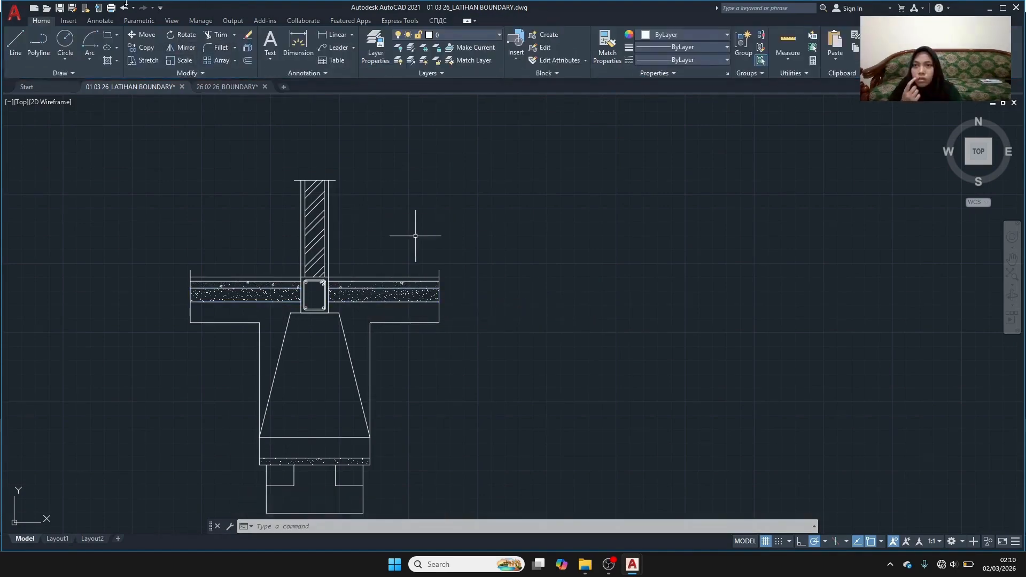
Apply an ANSI31 hatch to the areas on both sides of the trapezoidal foundation and to the two small rectangles under its base.
text(h)
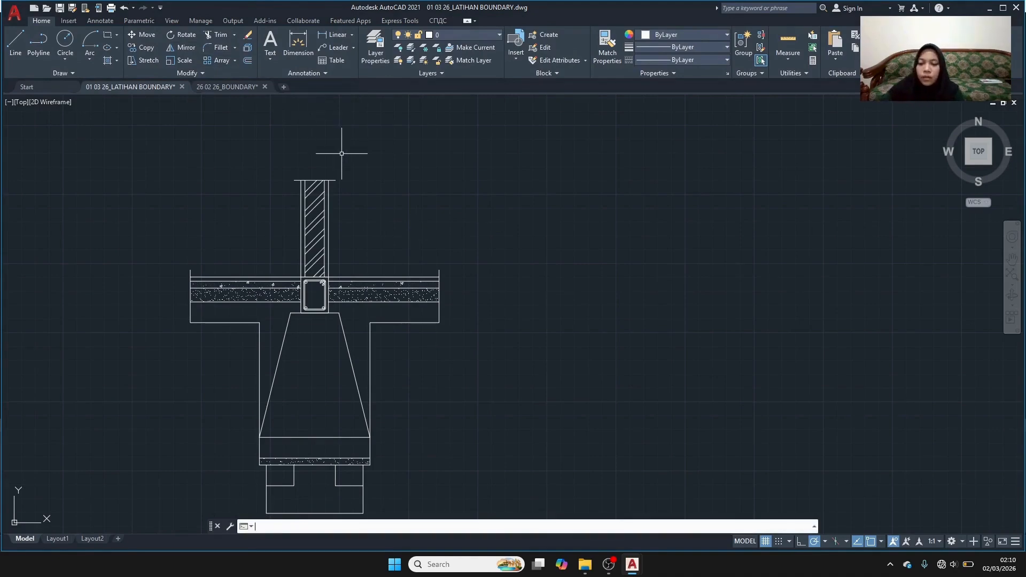
key(Return)
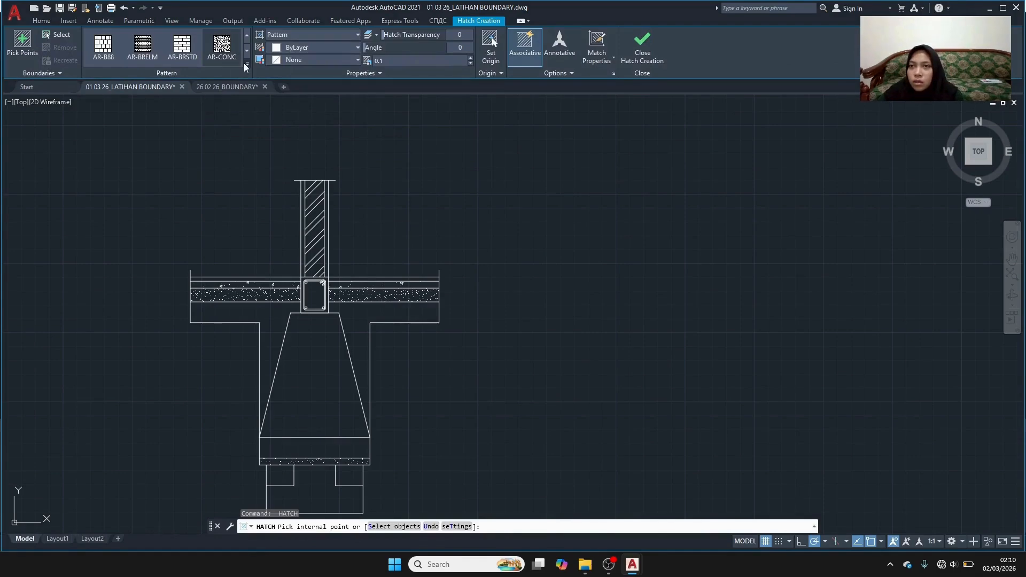
click(246, 63)
scroll(210, 81, up, 2)
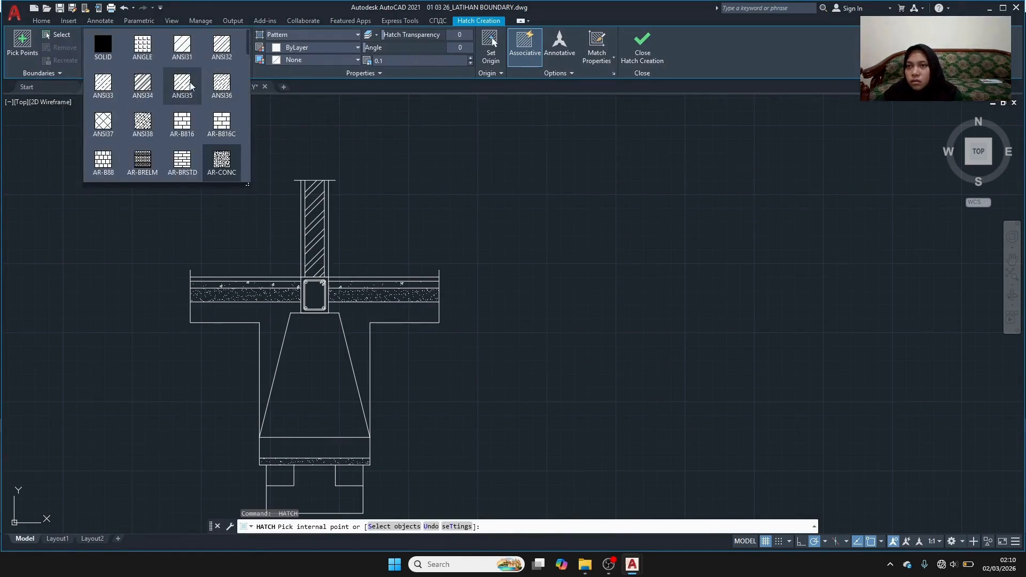
click(182, 46)
click(259, 319)
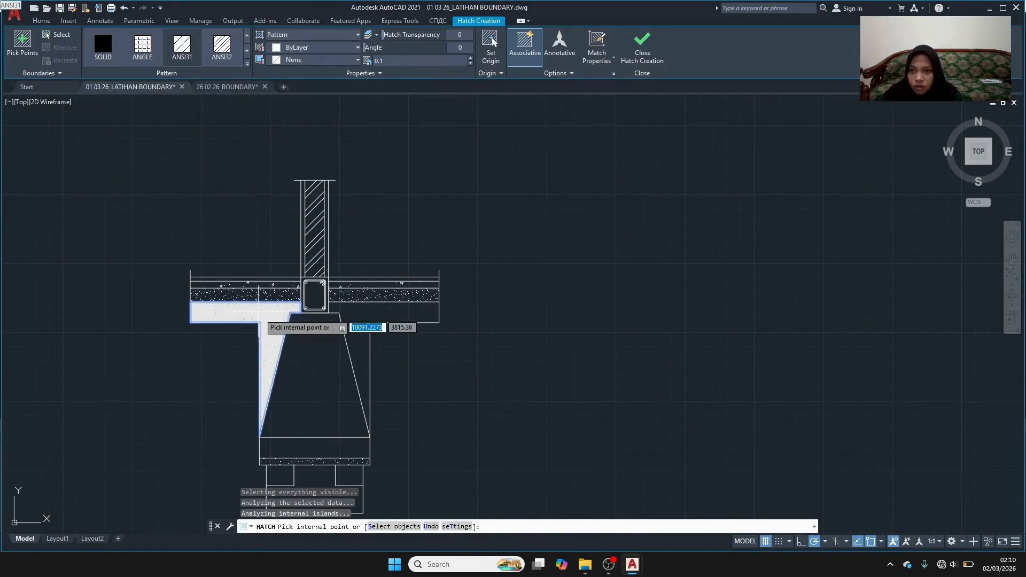
click(389, 313)
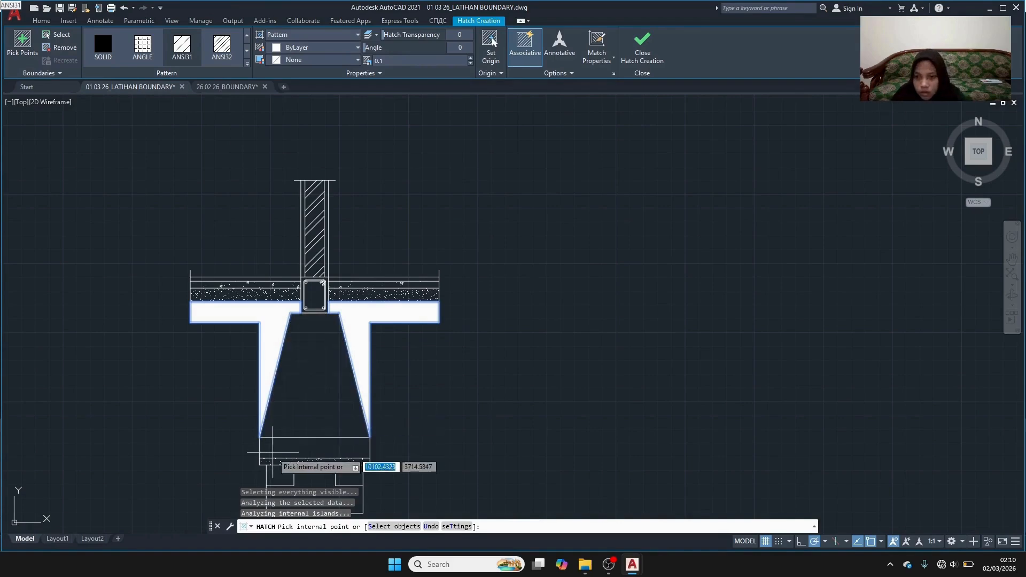
click(279, 475)
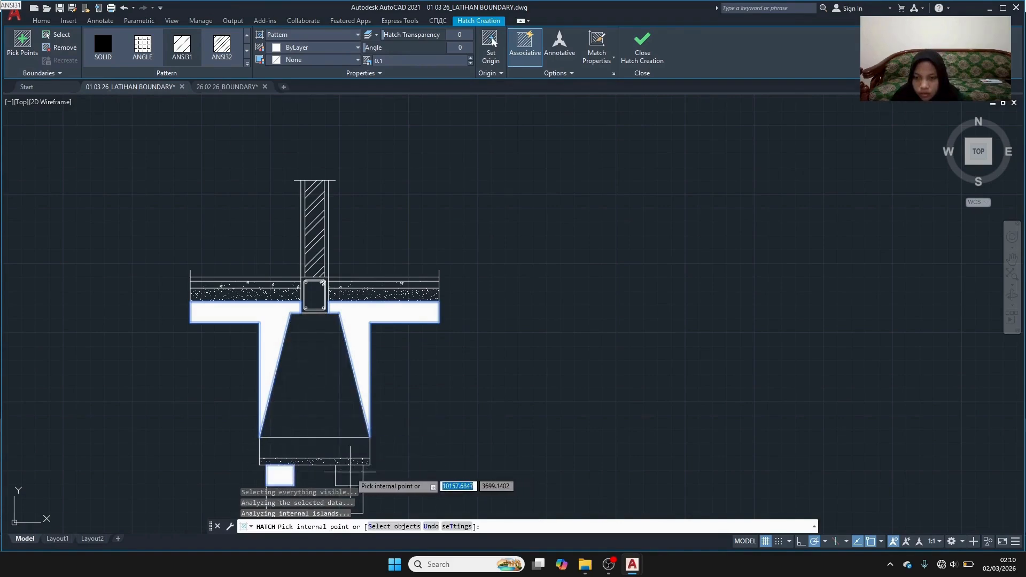
click(350, 473)
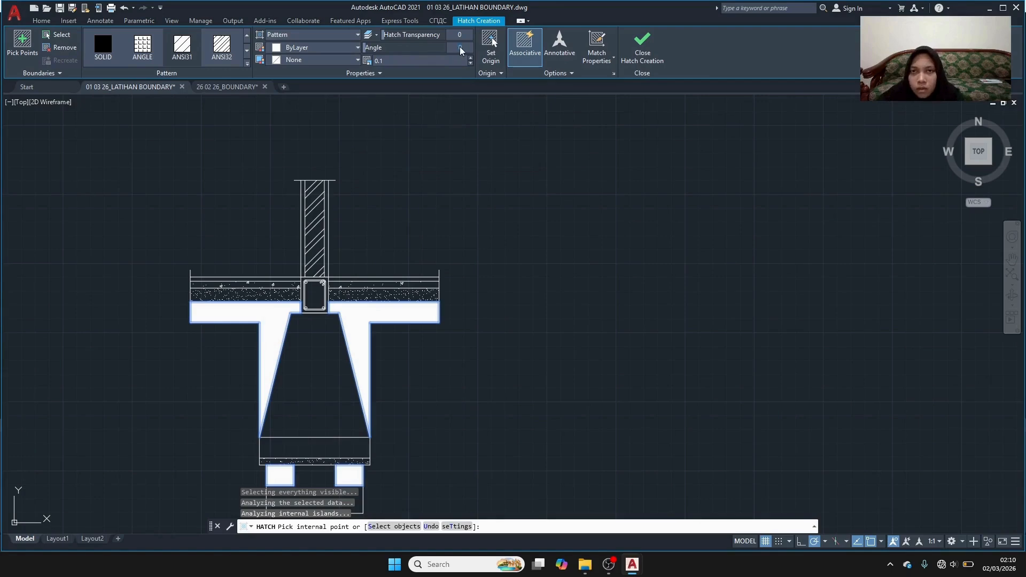
Set the ANSI31 hatch to a 45-degree angle and scale 2, and finish it.
text(45)
key(Return)
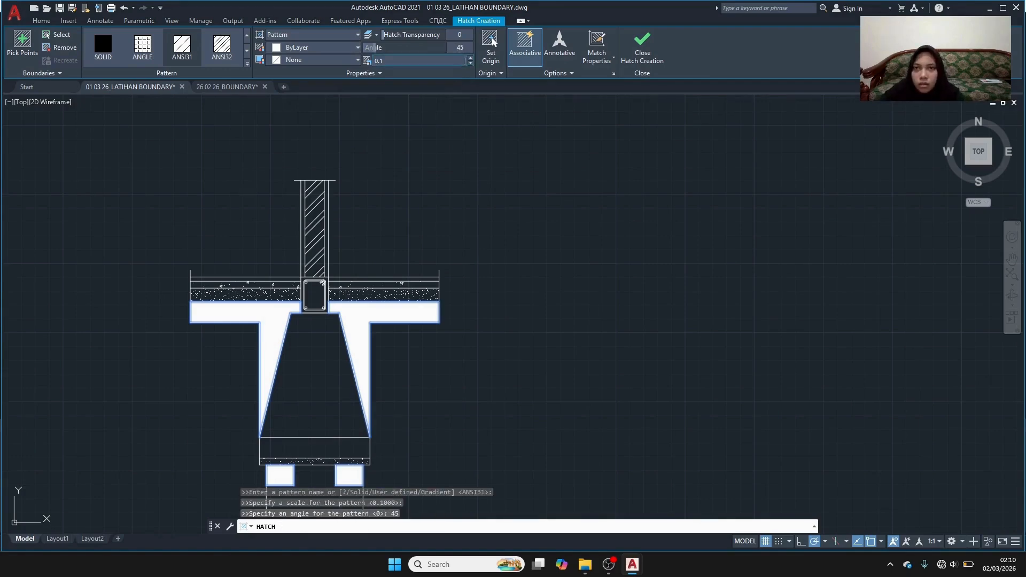
click(471, 60)
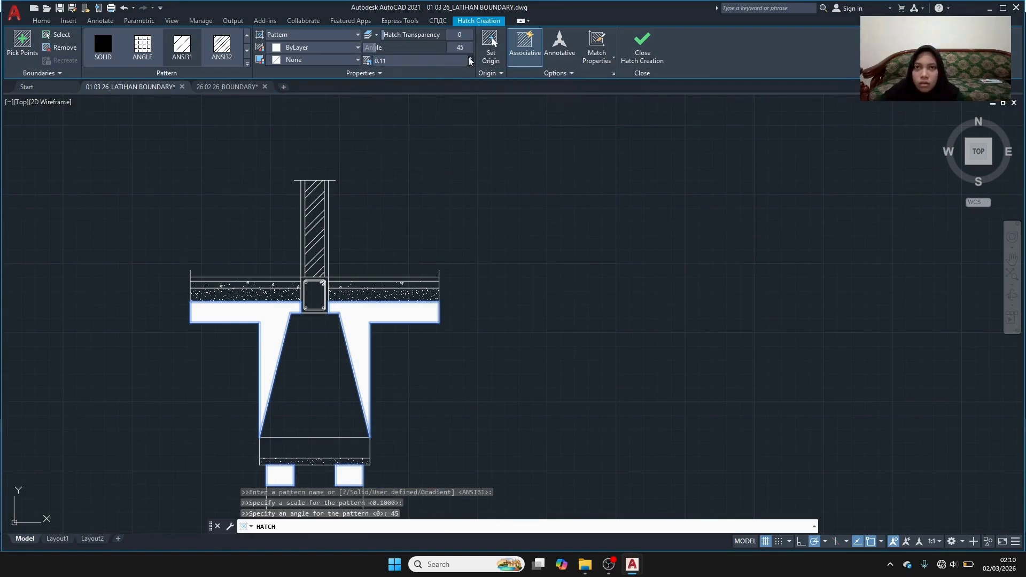
click(470, 59)
click(470, 59)
click(470, 58)
click(469, 58)
click(470, 59)
click(470, 59)
click(470, 59)
click(470, 59)
click(470, 59)
click(470, 59)
click(470, 59)
click(470, 59)
click(470, 59)
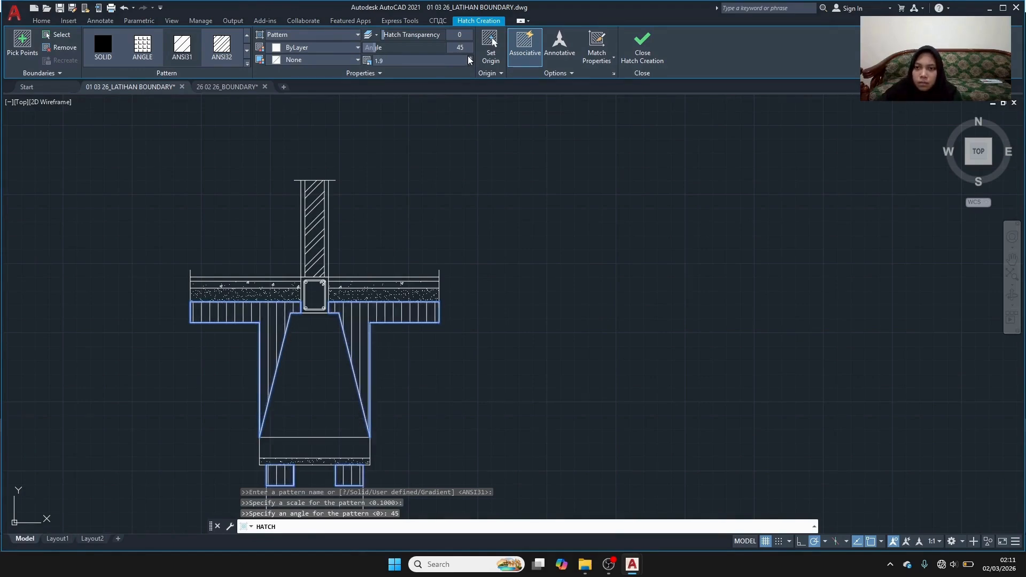
key(Return)
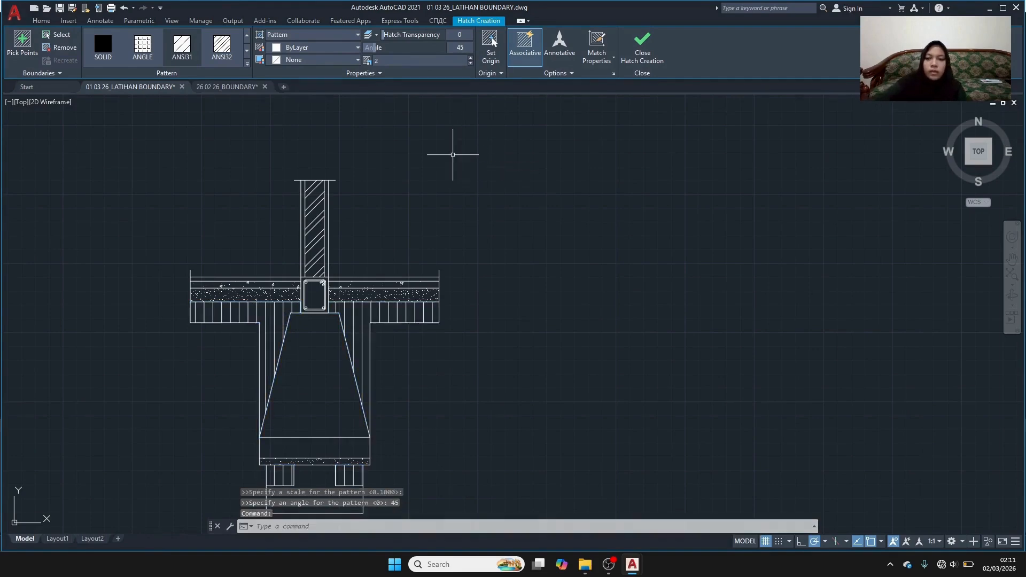
Hatch the trapezoidal foundation body with the GRAVEL pattern at scale 2.5.
key(Return)
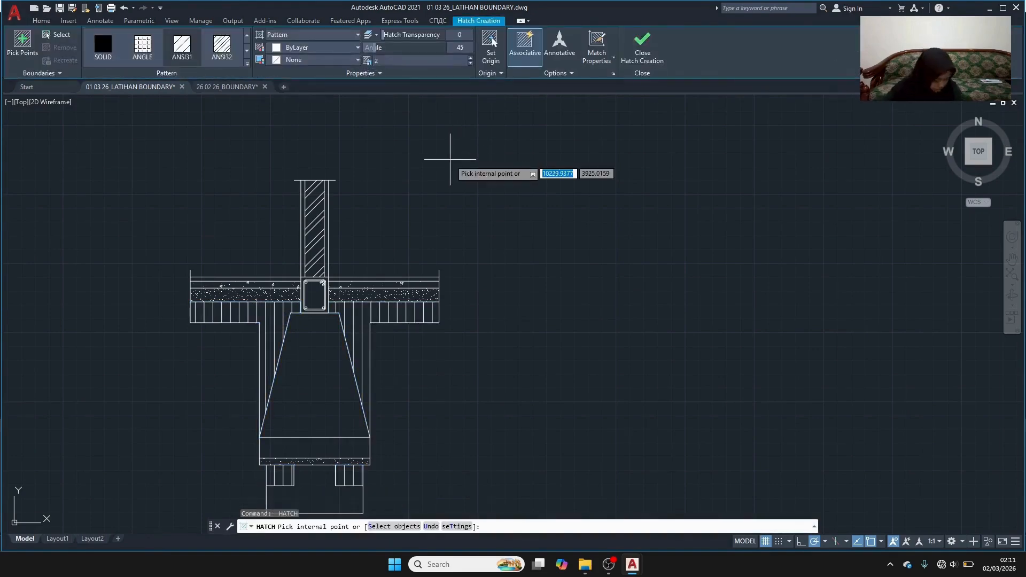
click(246, 63)
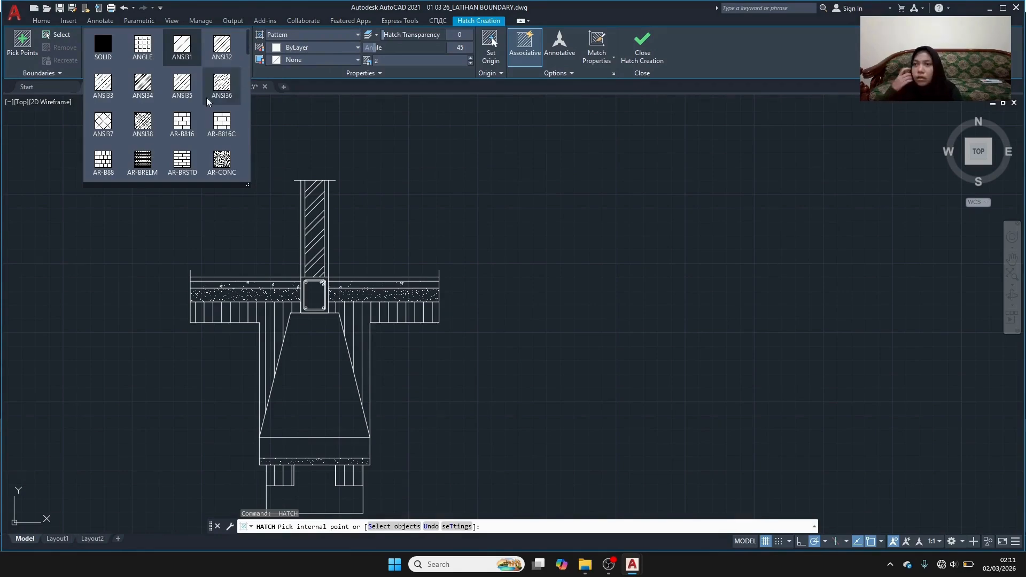
scroll(201, 102, down, 6)
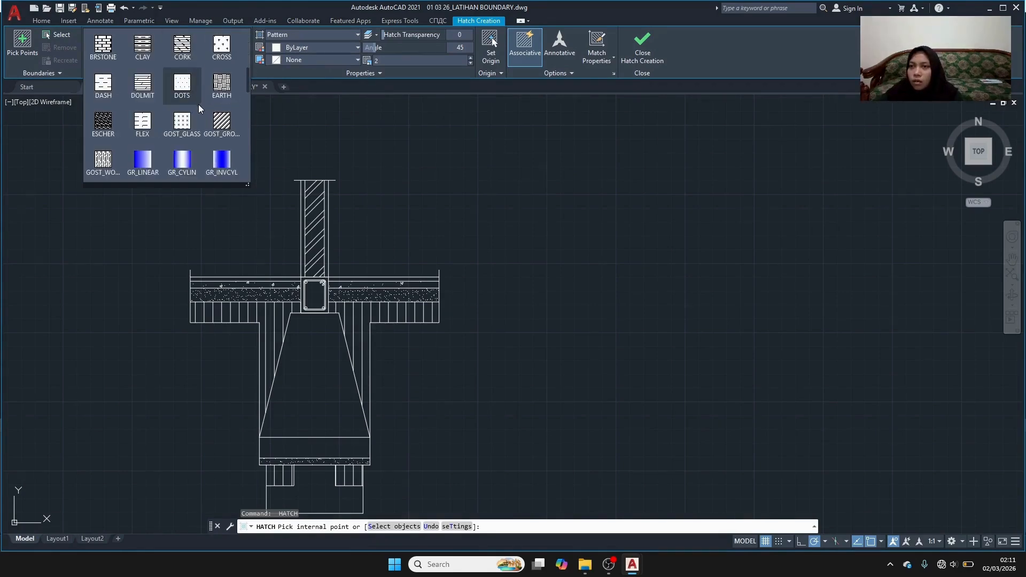
scroll(182, 119, down, 1)
scroll(182, 120, down, 2)
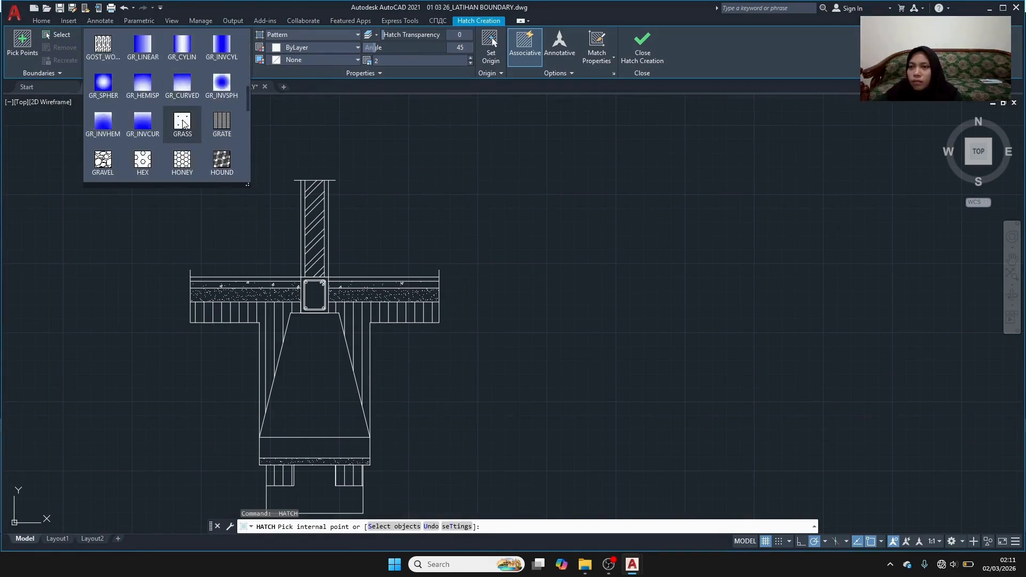
click(121, 169)
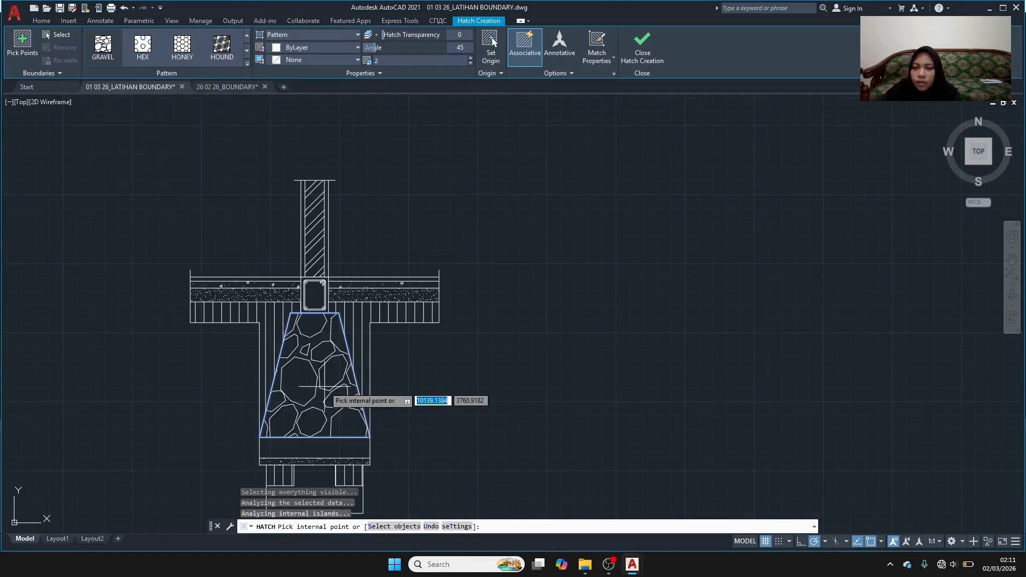
click(326, 386)
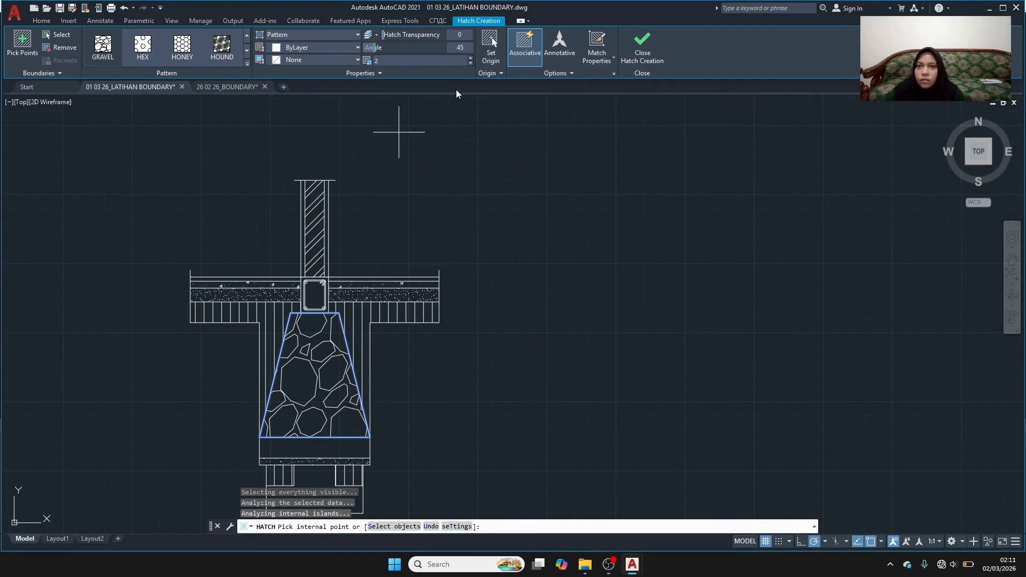
click(470, 58)
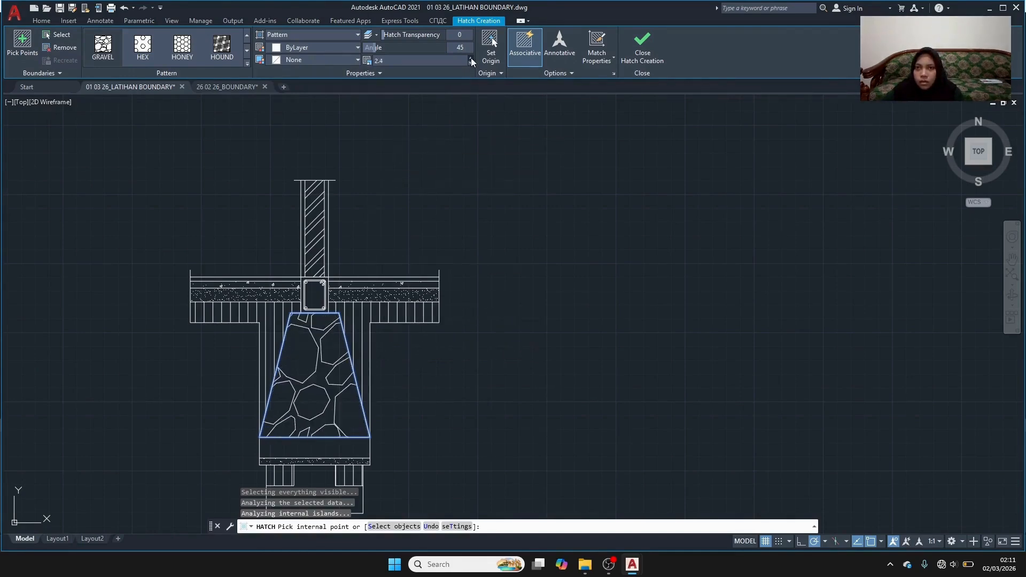
key(Return)
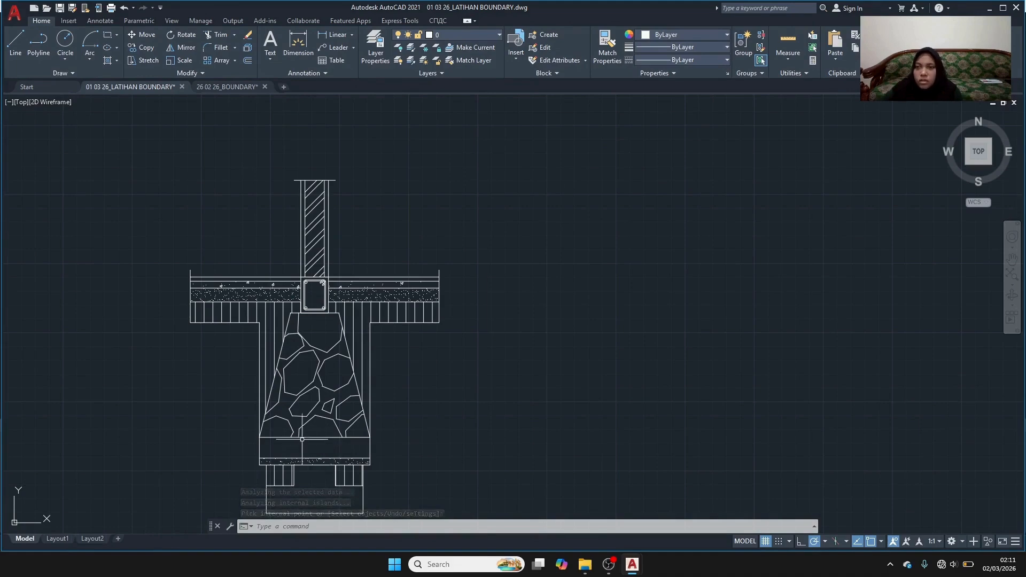
Draw an axis-end ellipse spanning the height of the empty strip under the trapezoid, with 4.5 as the distance to its other axis.
click(112, 47)
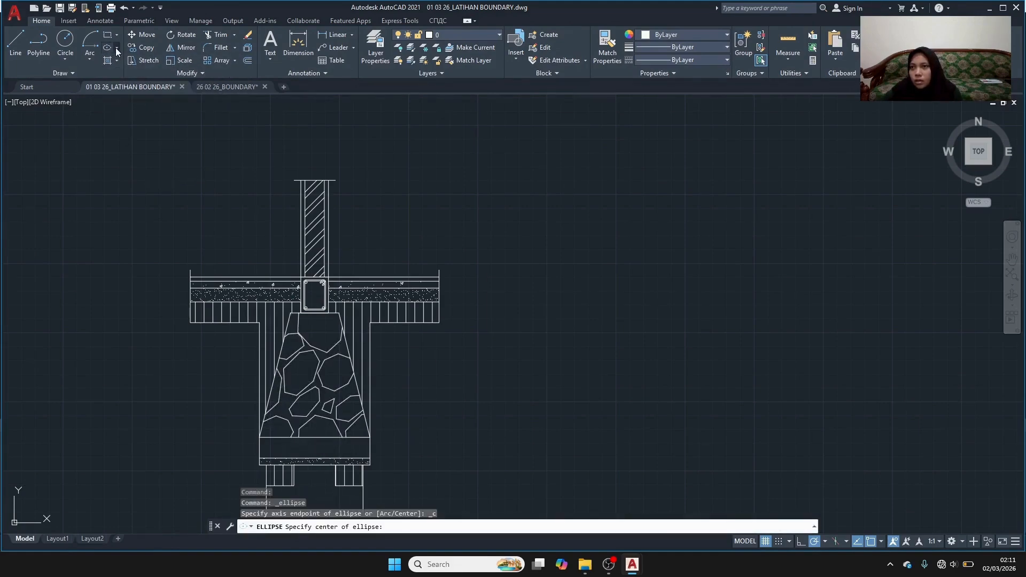
click(116, 48)
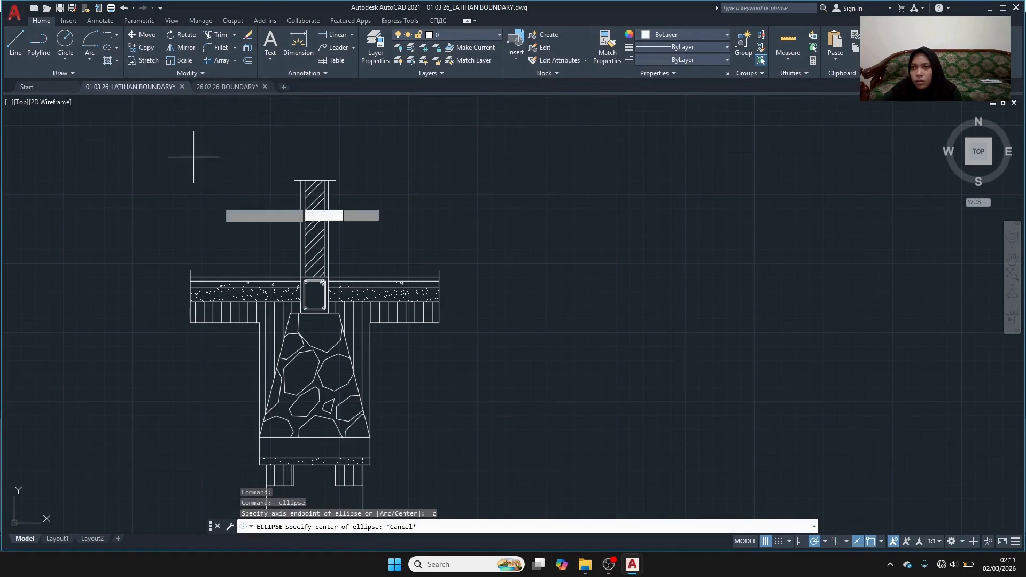
scroll(314, 393, up, 4)
middle_drag(314, 393, 350, 199)
scroll(350, 200, up, 2)
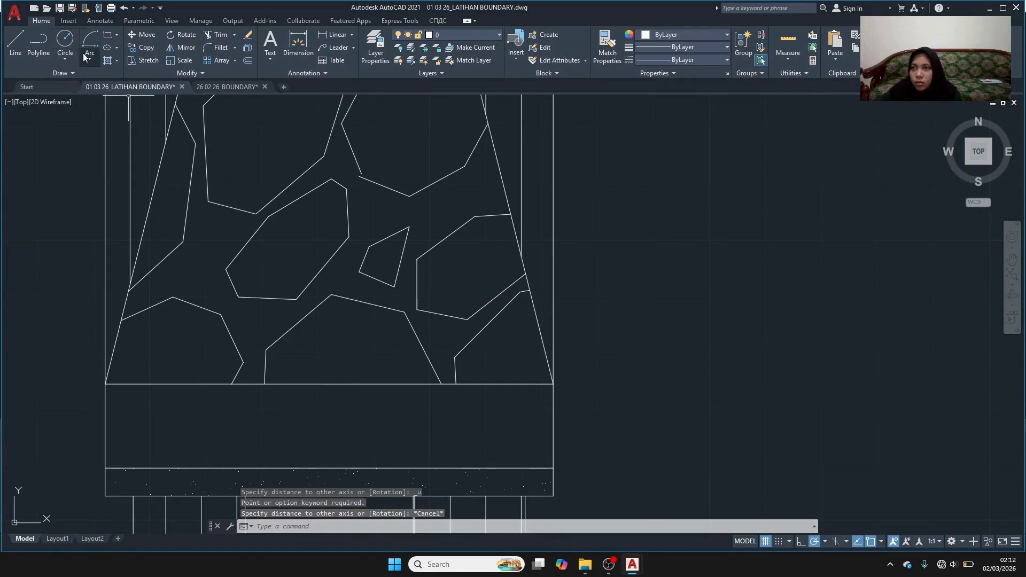
click(115, 49)
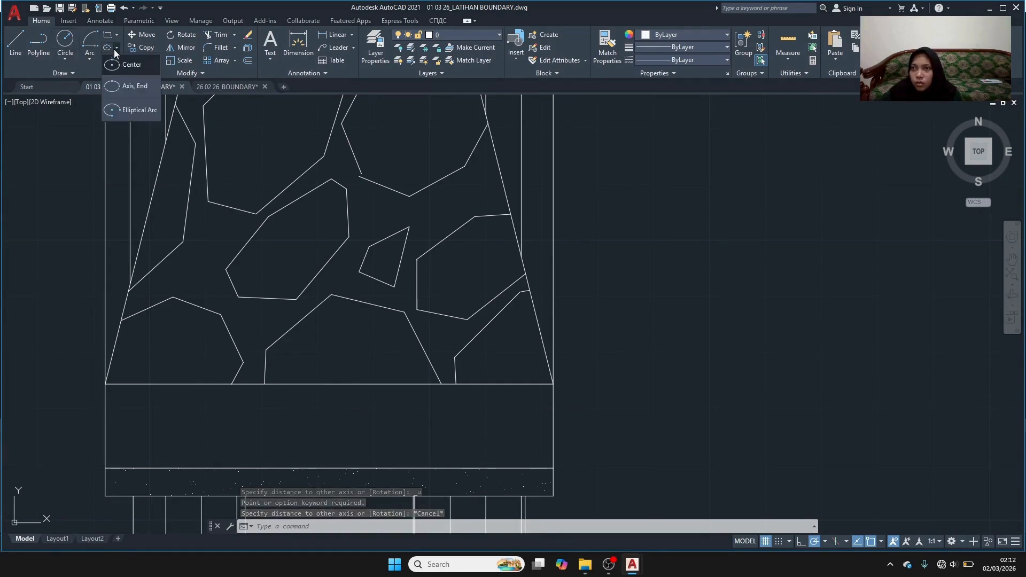
click(130, 85)
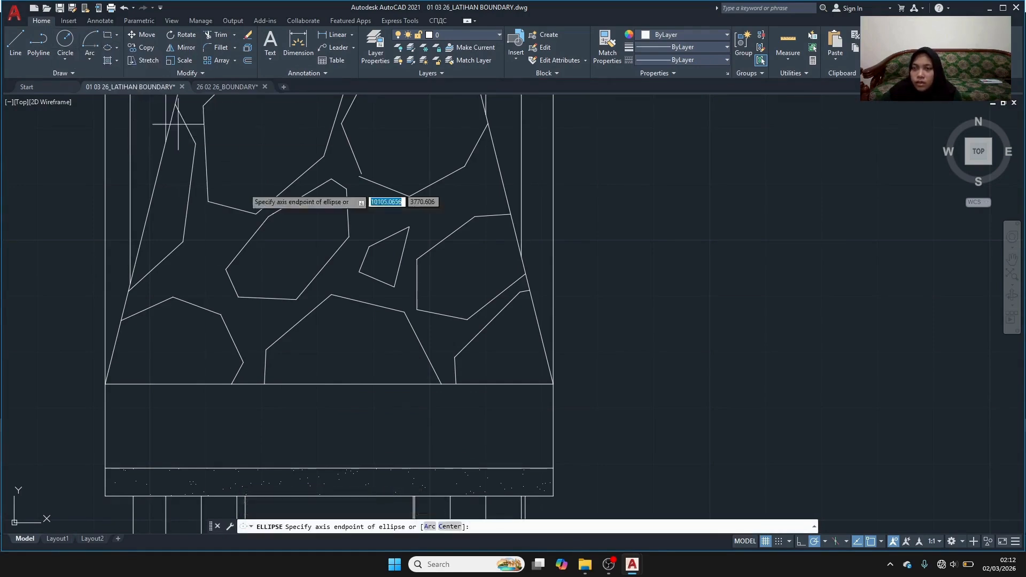
click(330, 383)
click(330, 468)
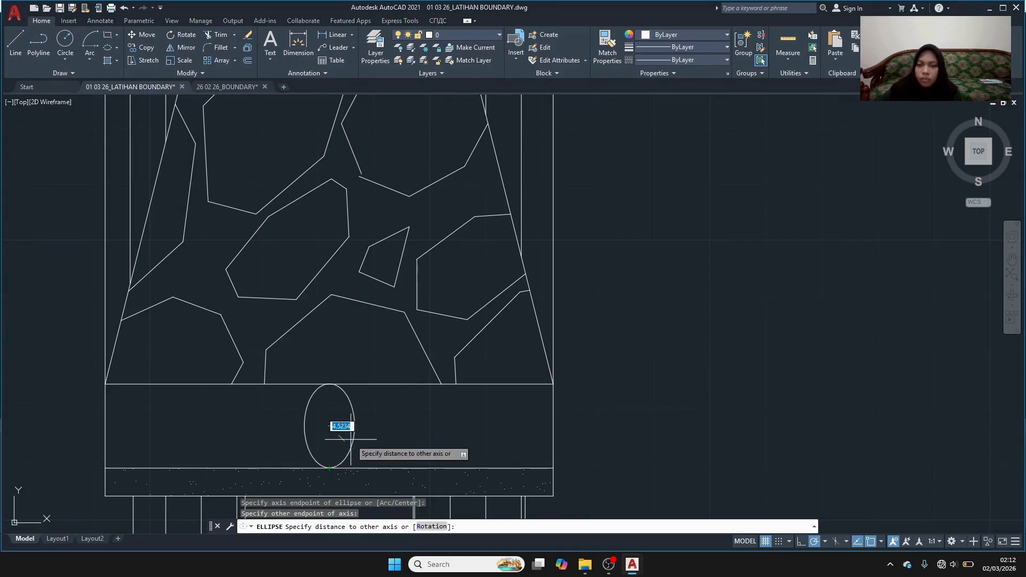
text(.5)
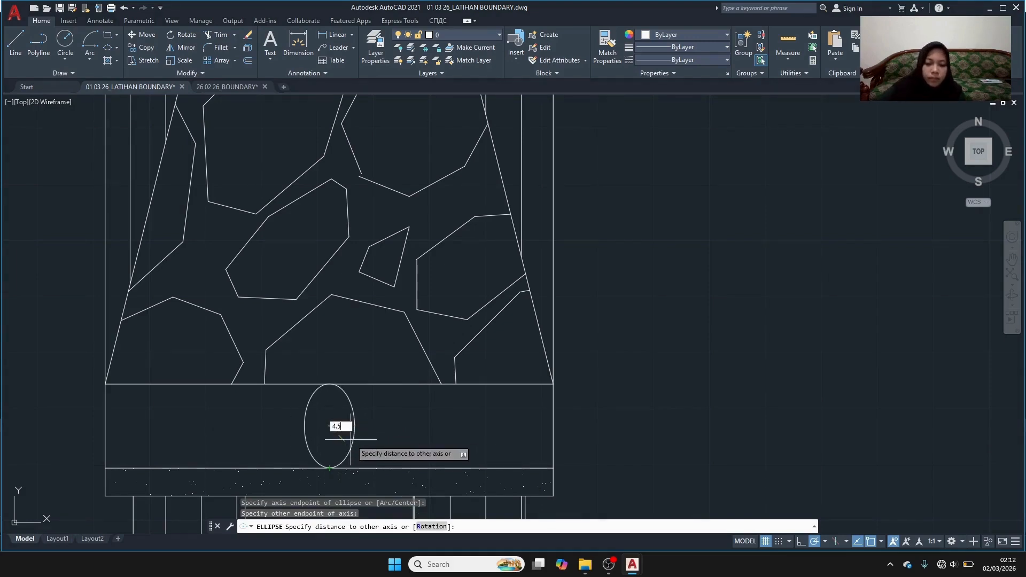
key(Return)
Copy the ellipse from its center four times side by side toward the left end of the strip.
click(291, 402)
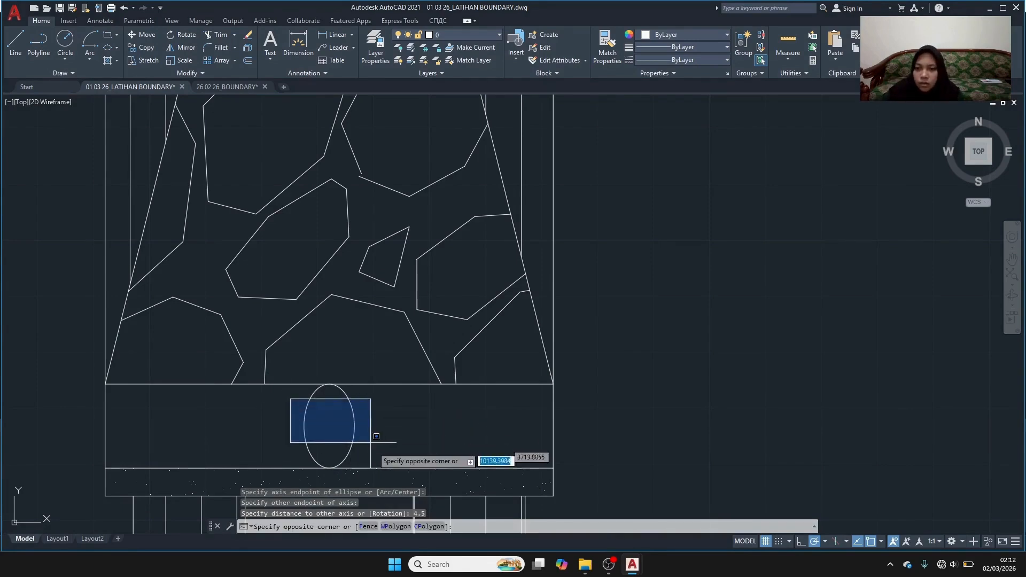
click(373, 447)
click(349, 442)
right_click(351, 442)
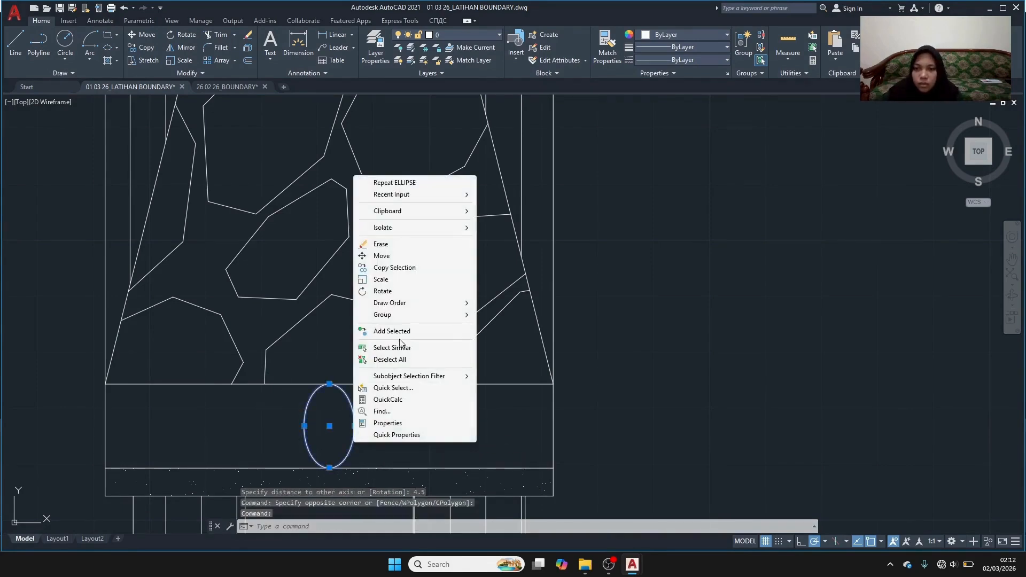
click(386, 266)
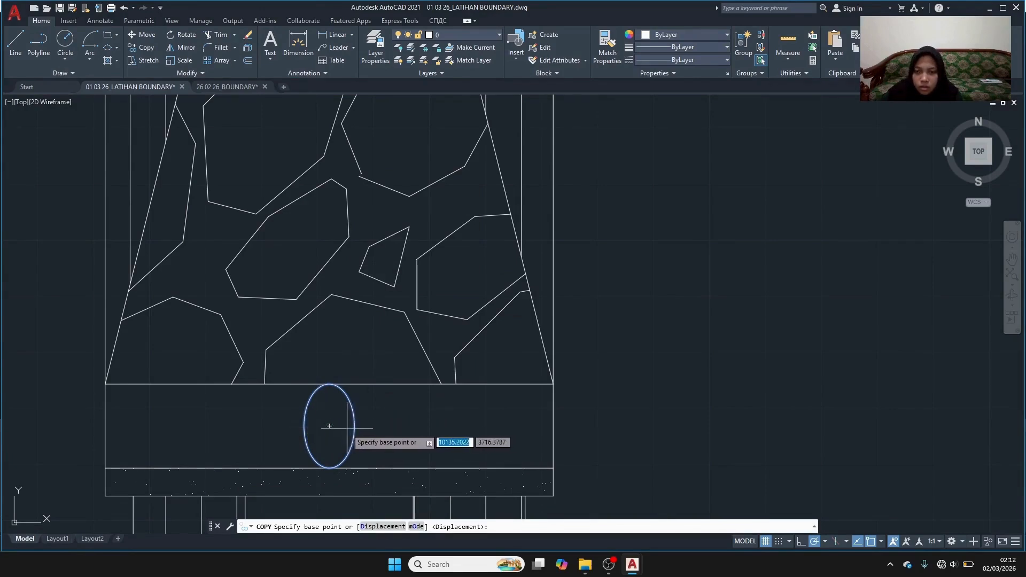
click(328, 426)
click(278, 426)
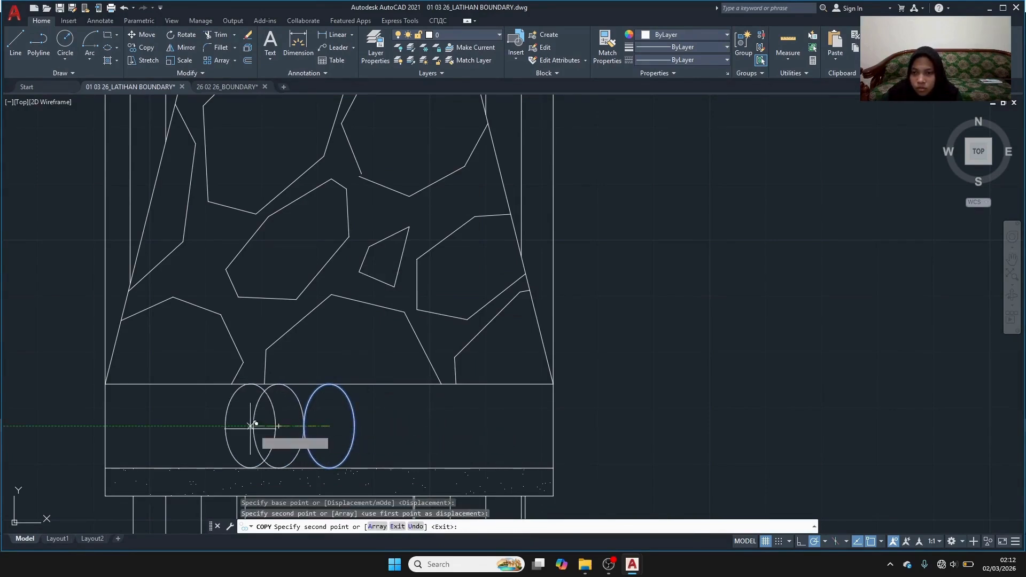
click(228, 426)
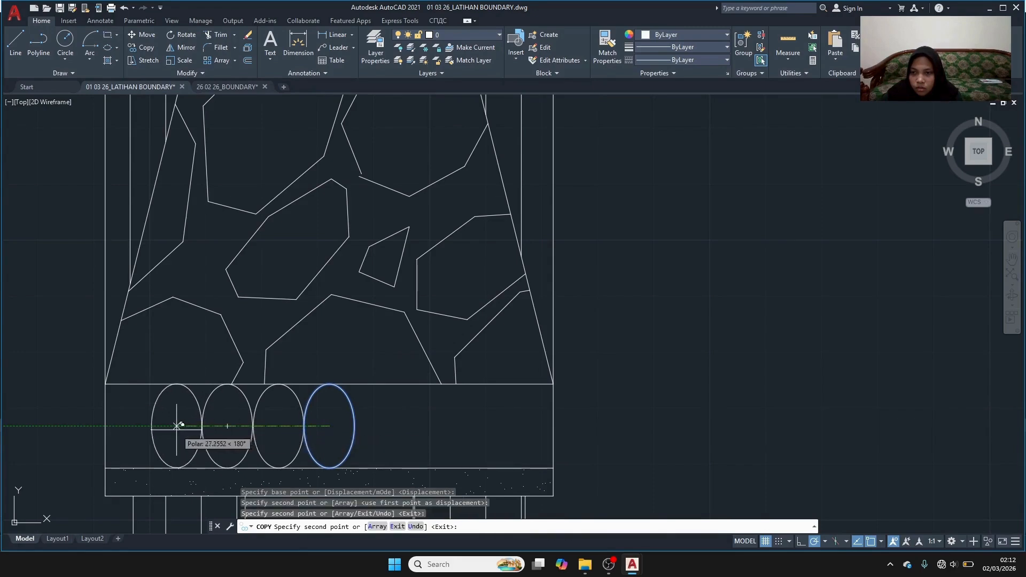
click(176, 426)
click(124, 426)
Place four more adjoining copies of the ellipse toward the right end of the strip and end the copying.
click(379, 426)
click(429, 426)
click(480, 426)
click(529, 426)
key(Escape)
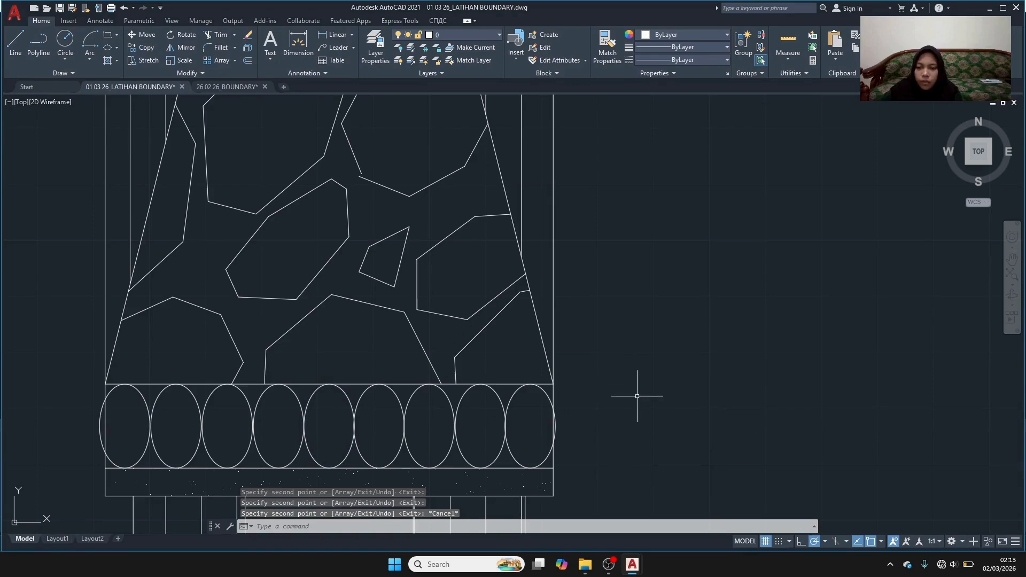
Trim the parts of the two outermost ellipses that extend past the ends of the strip.
text(TR)
key(Return)
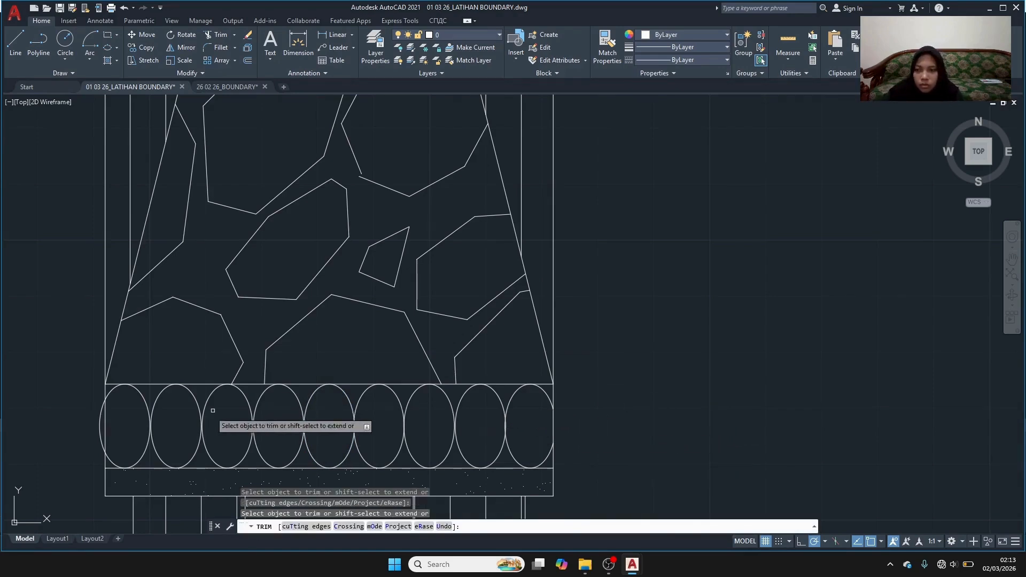
click(102, 417)
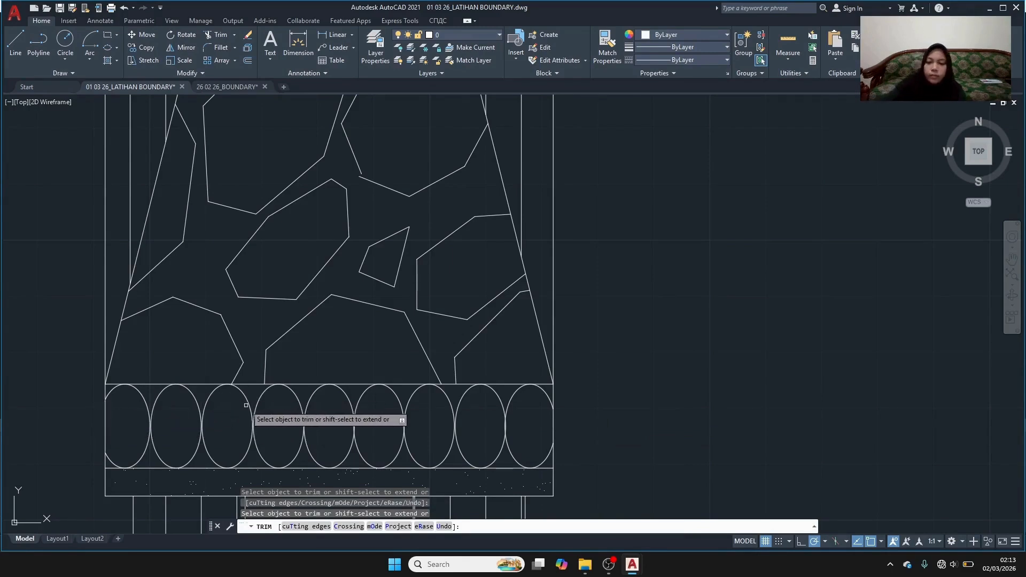
key(Escape)
Hatch the T-shaped area at the bottom of the foundation with the AR-CONC pattern at scale 0.086.
scroll(299, 409, down, 7)
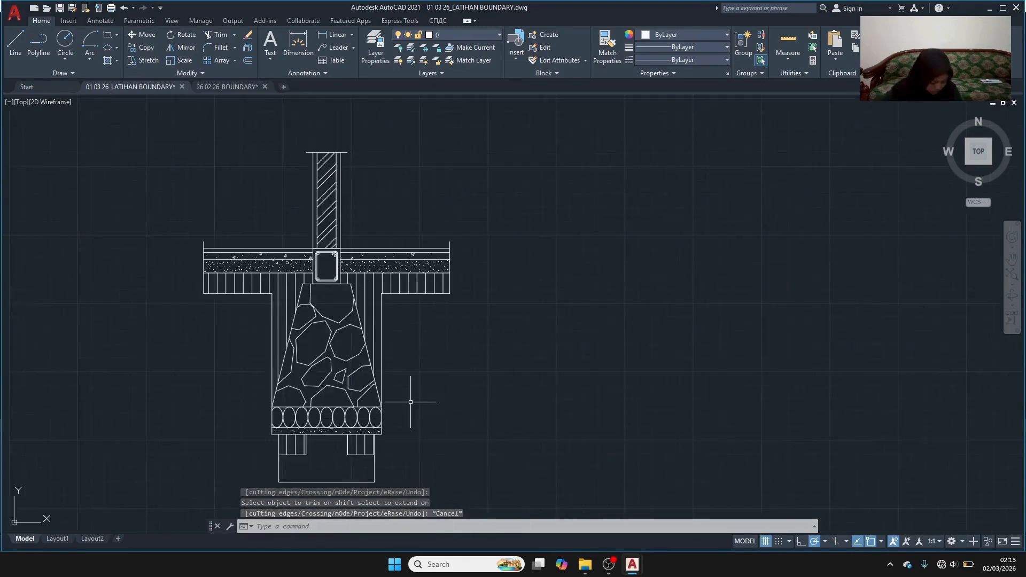
middle_drag(421, 435, 435, 390)
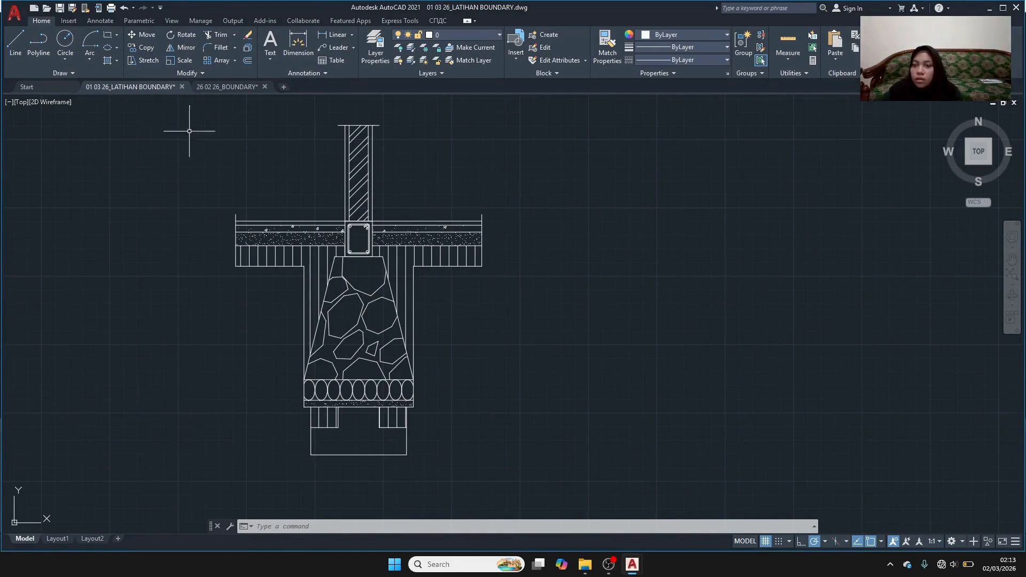
text(H)
key(Return)
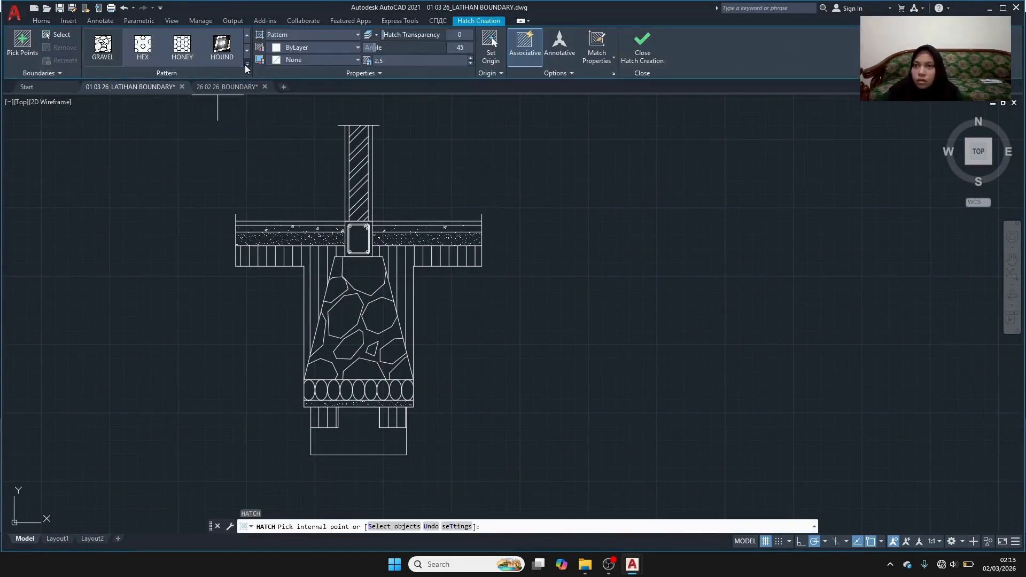
click(246, 65)
scroll(173, 92, up, 5)
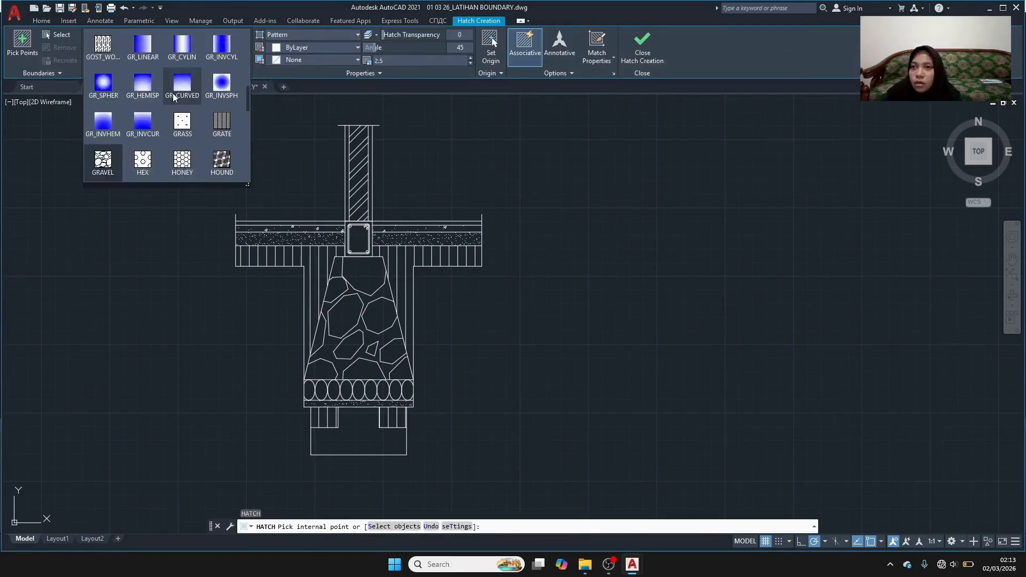
scroll(176, 90, up, 2)
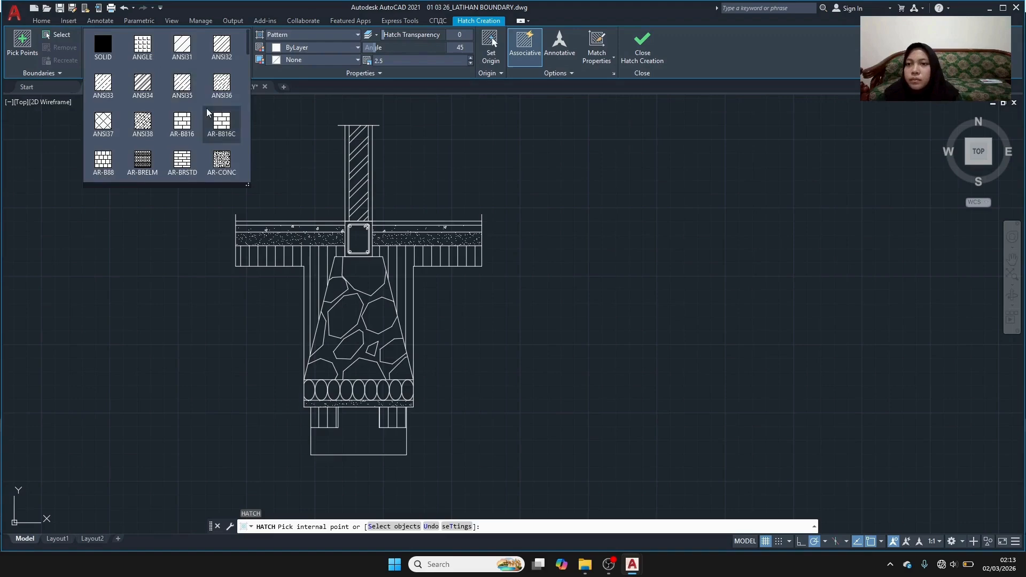
click(222, 160)
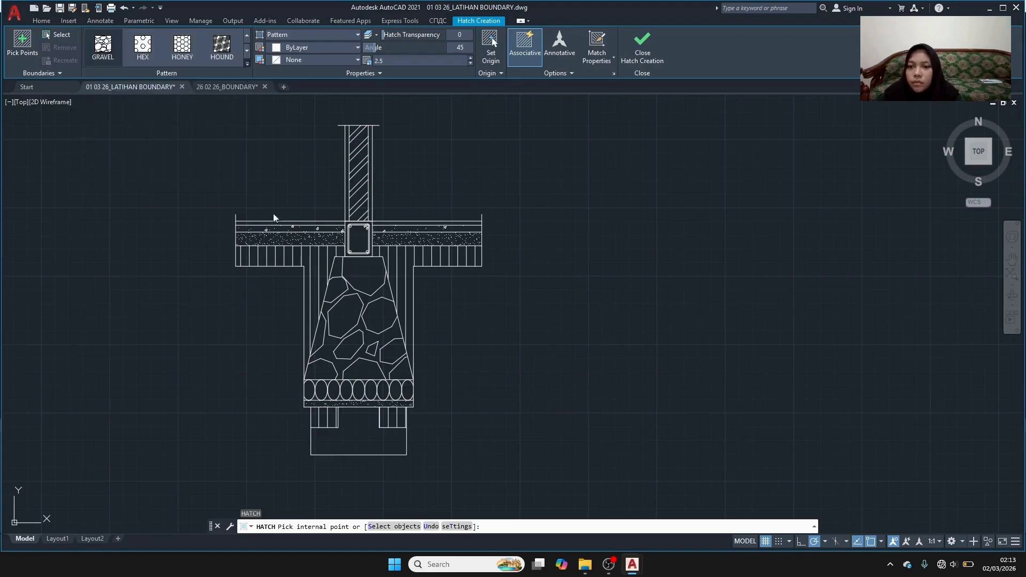
click(356, 432)
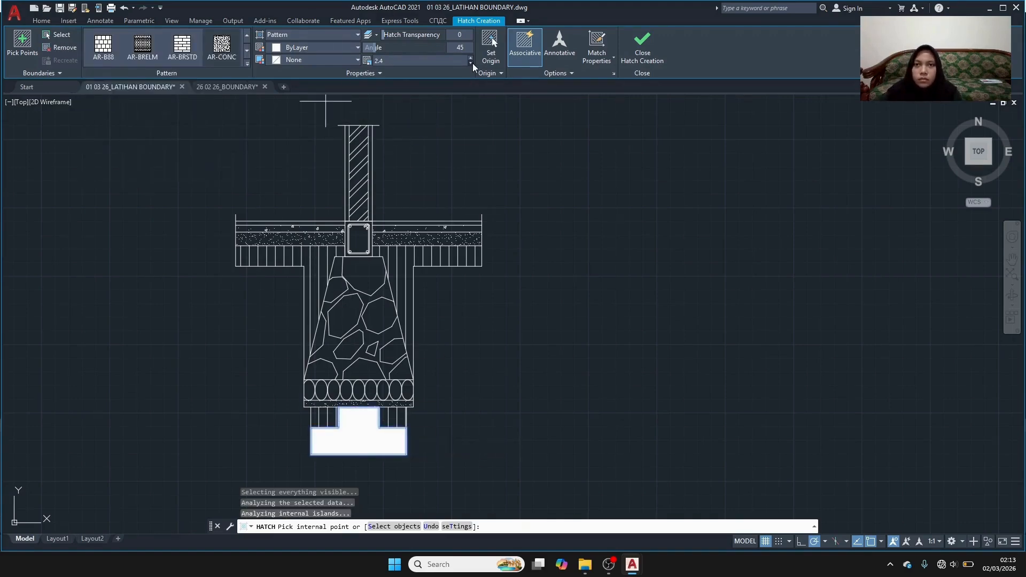
click(471, 63)
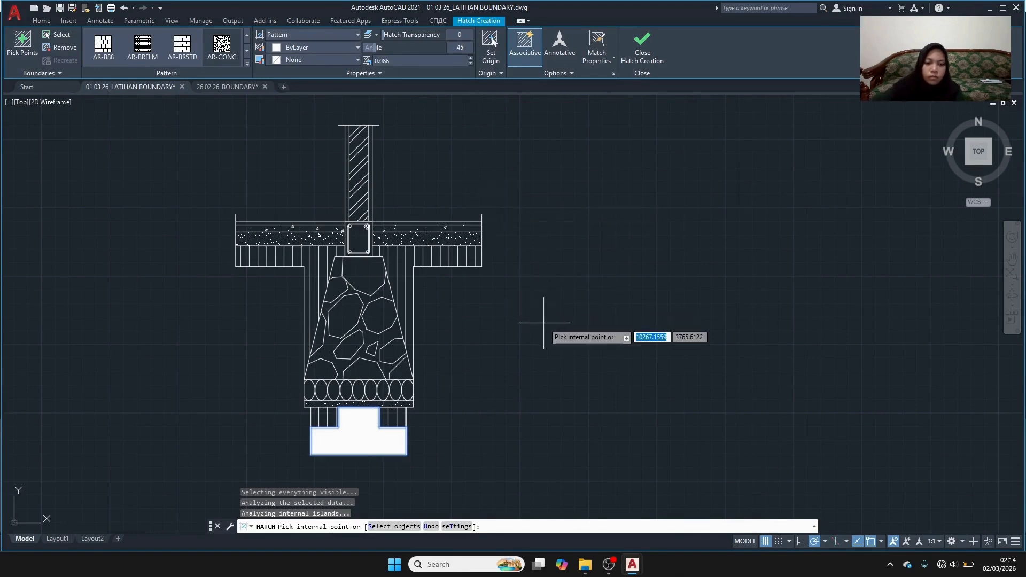
key(Return)
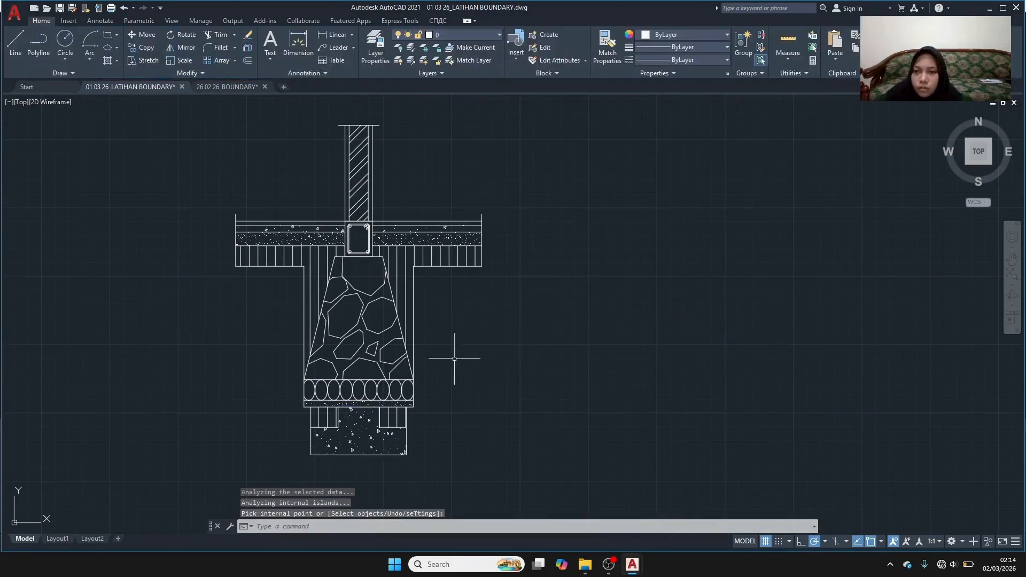